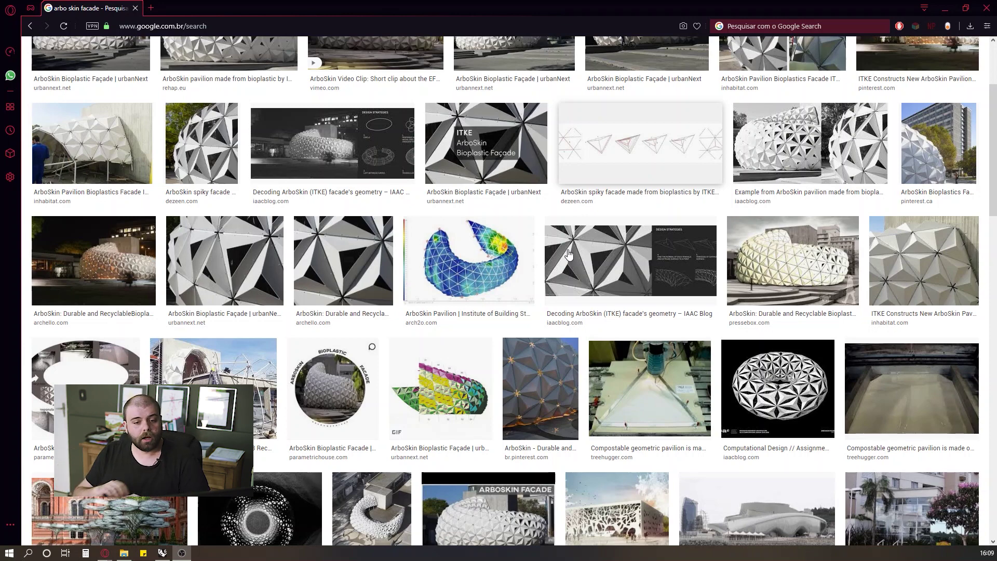
Browse the image results for "arbo skin facade" to study the pavilion's overall form and triangular panels.
scroll(569, 254, up, 3)
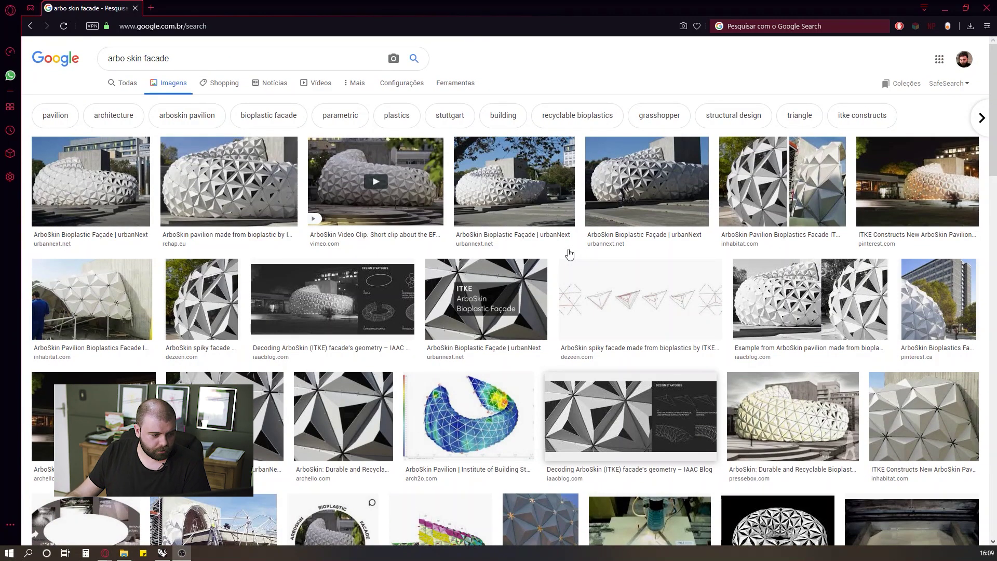
scroll(630, 218, down, 6)
scroll(196, 207, down, 4)
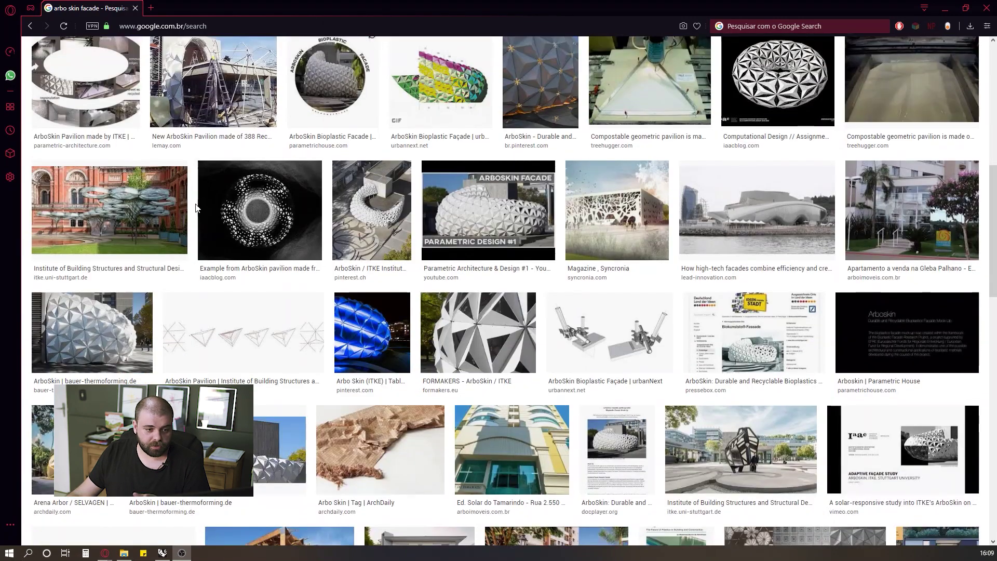
scroll(242, 249, up, 6)
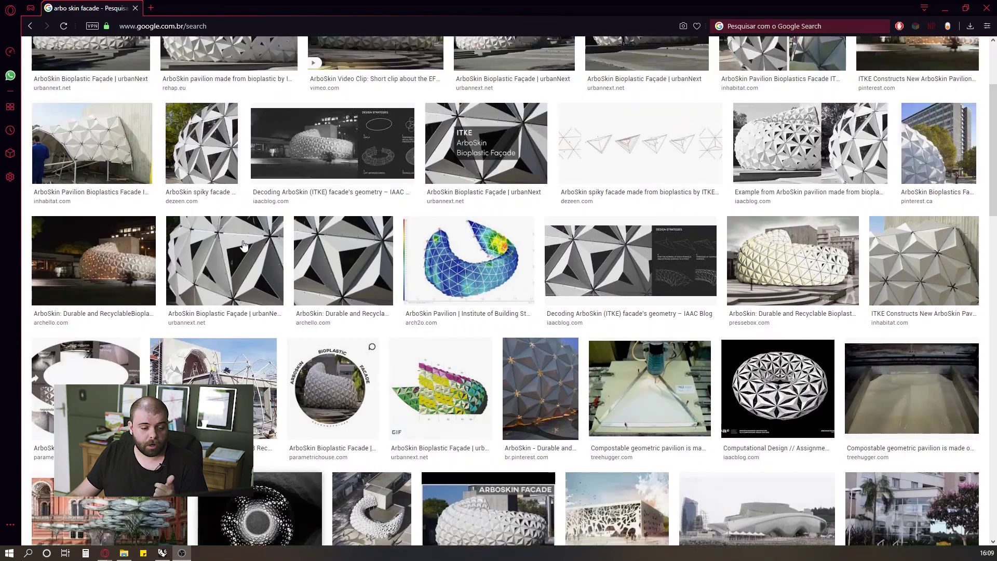
scroll(241, 248, up, 3)
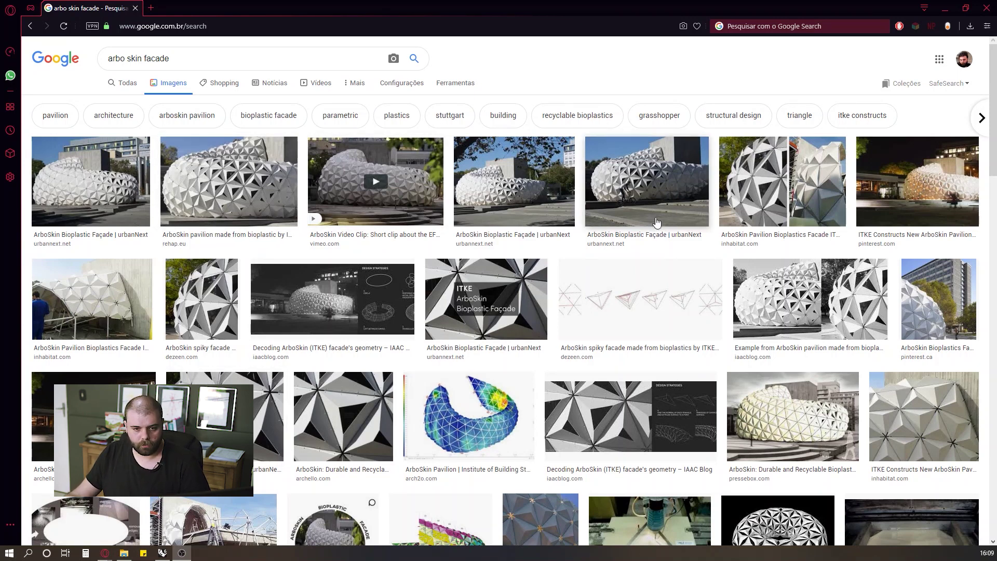
Switch to Rhino and inspect the two building blocks with the guide curves around them.
click(945, 7)
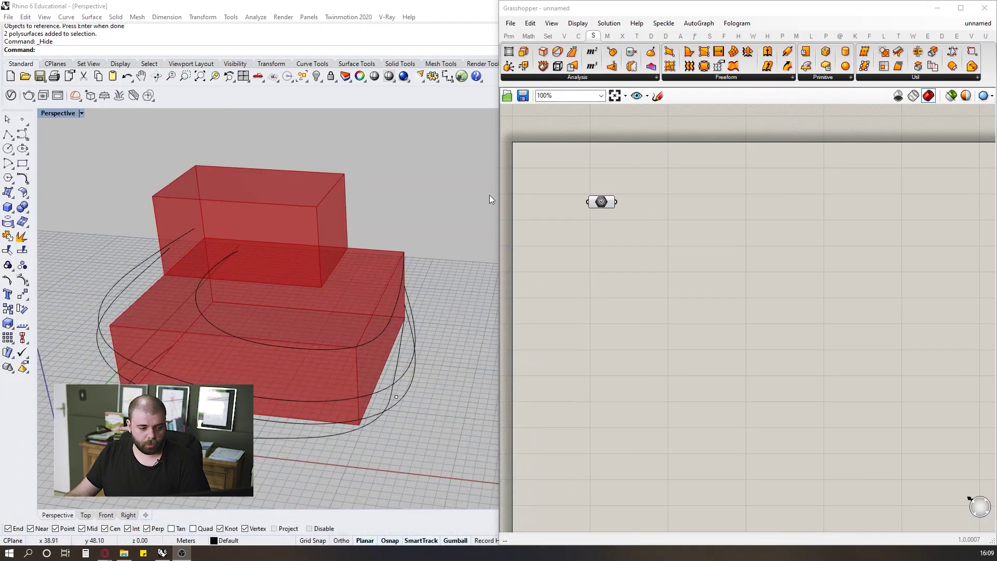
scroll(460, 289, down, 2)
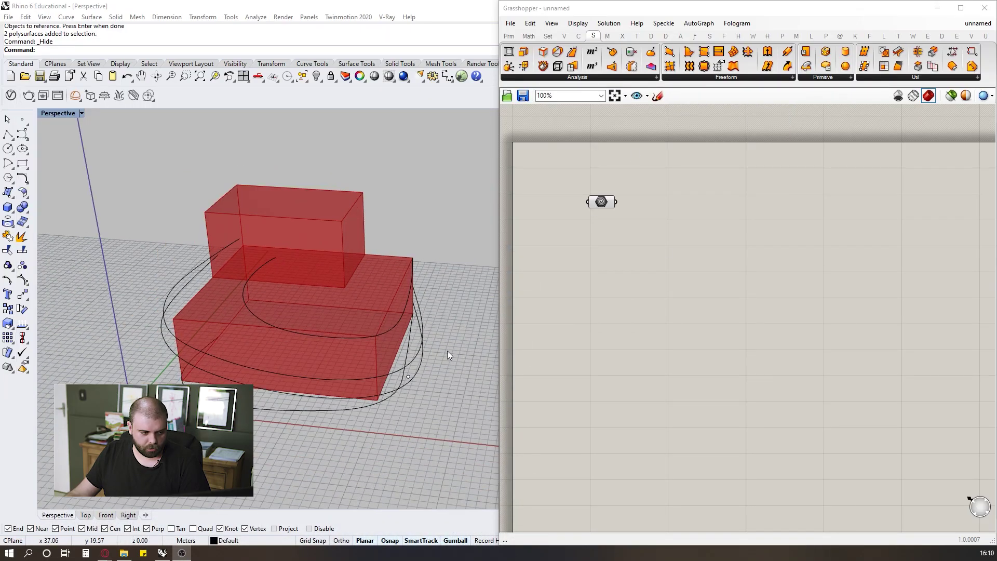
right_drag(451, 355, 445, 349)
scroll(328, 325, up, 4)
right_drag(327, 325, 325, 294)
scroll(381, 320, down, 4)
right_drag(380, 319, 391, 276)
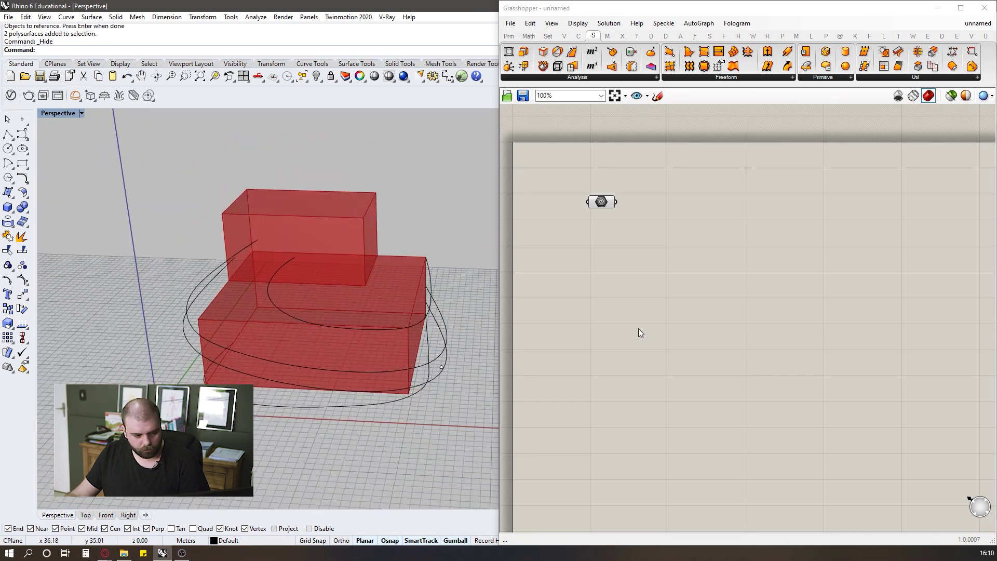
Open the aerial ArboSkin / ITKE pavilion photo from Pinterest in the browser and compare it with the Rhino model.
key(alt+Tab)
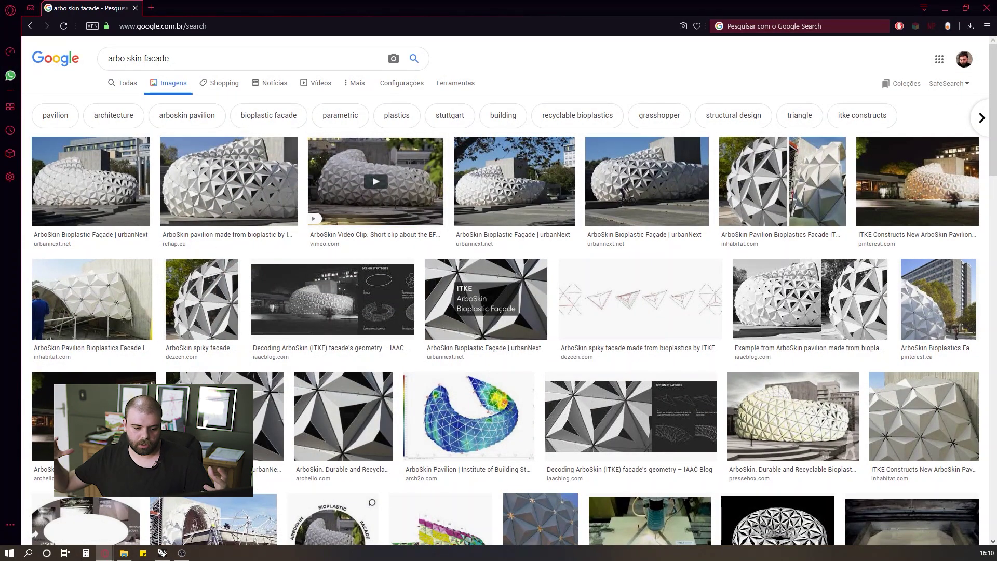
scroll(500, 205, down, 4)
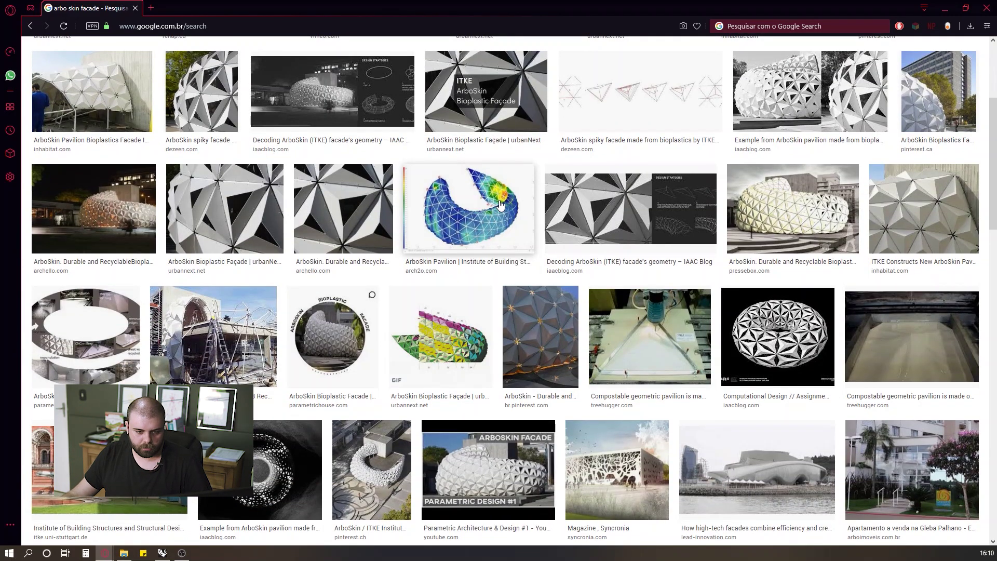
click(372, 470)
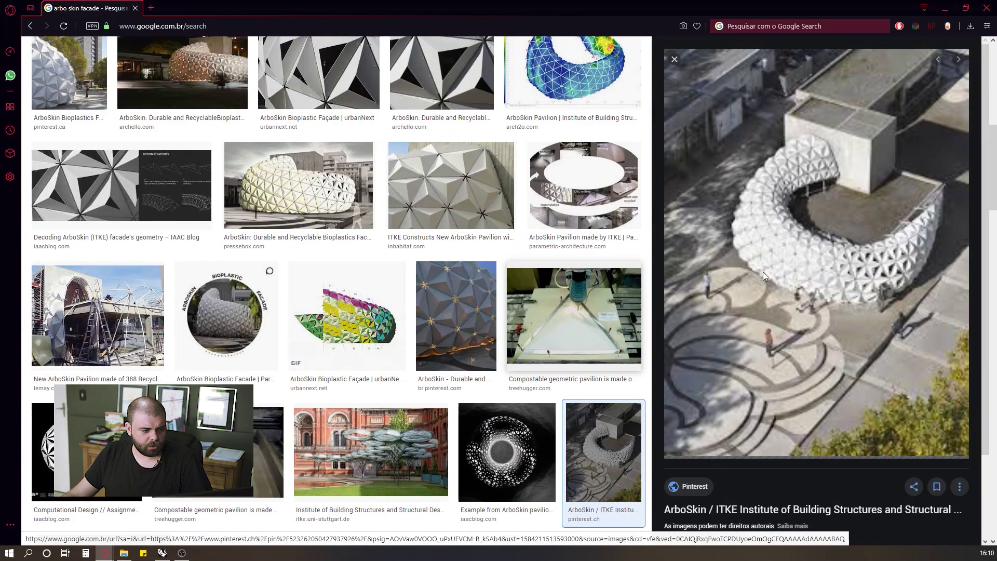
click(944, 13)
right_drag(385, 240, 321, 311)
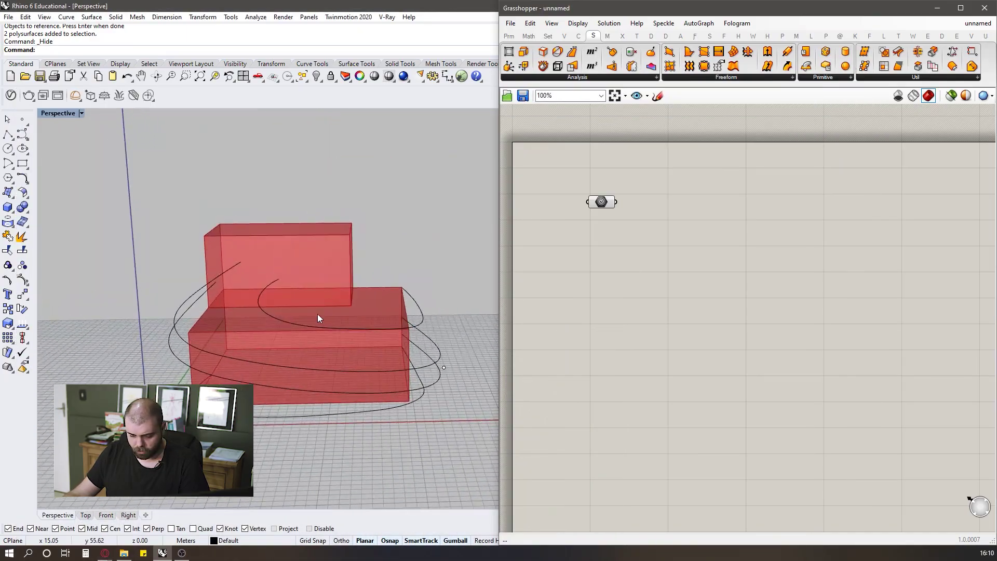
scroll(320, 310, up, 5)
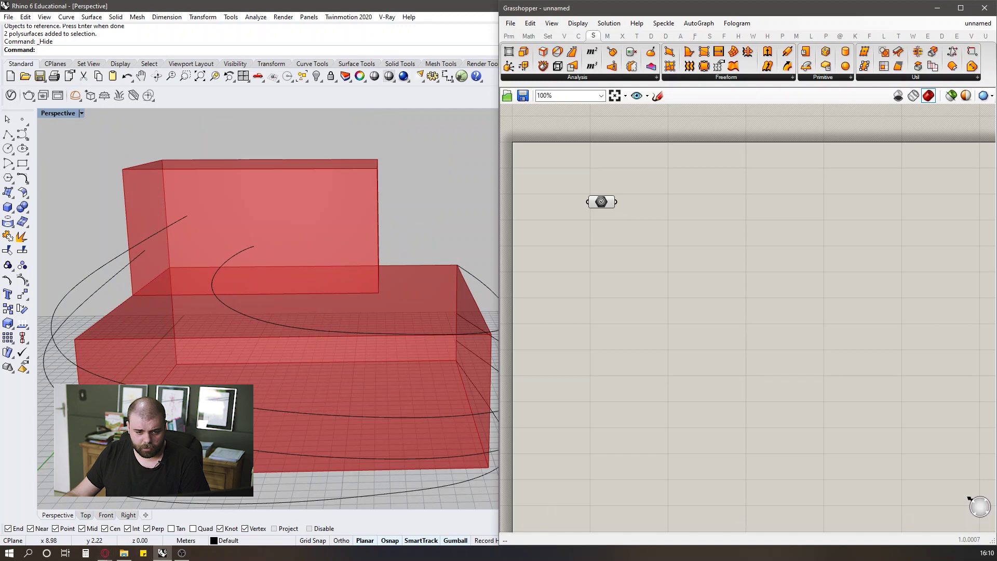
key(alt+Tab)
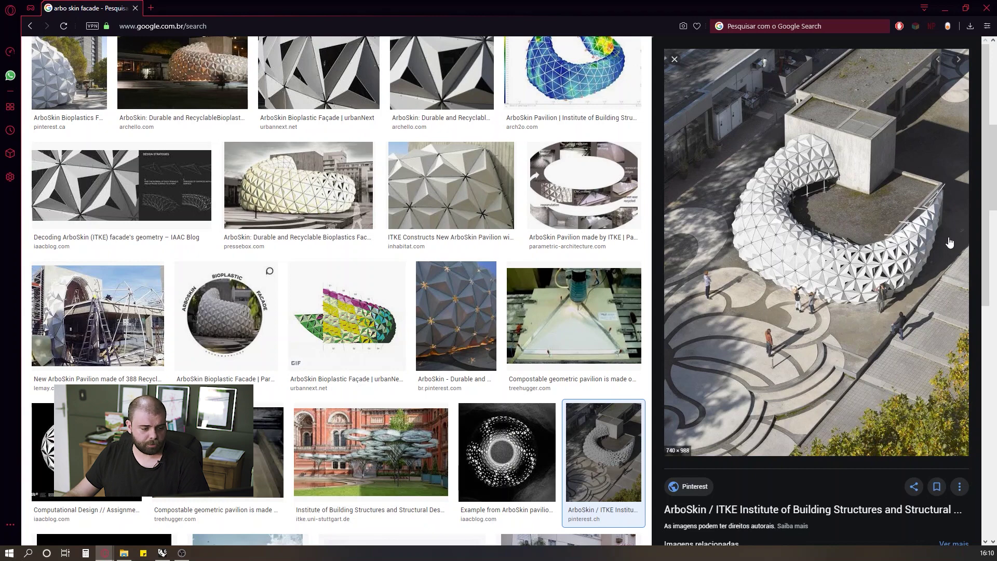
key(alt+Tab)
Start a Loft through the four guide curves around the blocks, selecting them in order from the upper to the lowest.
mouse_move(379, 309)
right_down()
mouse_move(242, 273)
mouse_move(242, 284)
mouse_move(256, 289)
mouse_move(295, 272)
mouse_move(383, 300)
right_up()
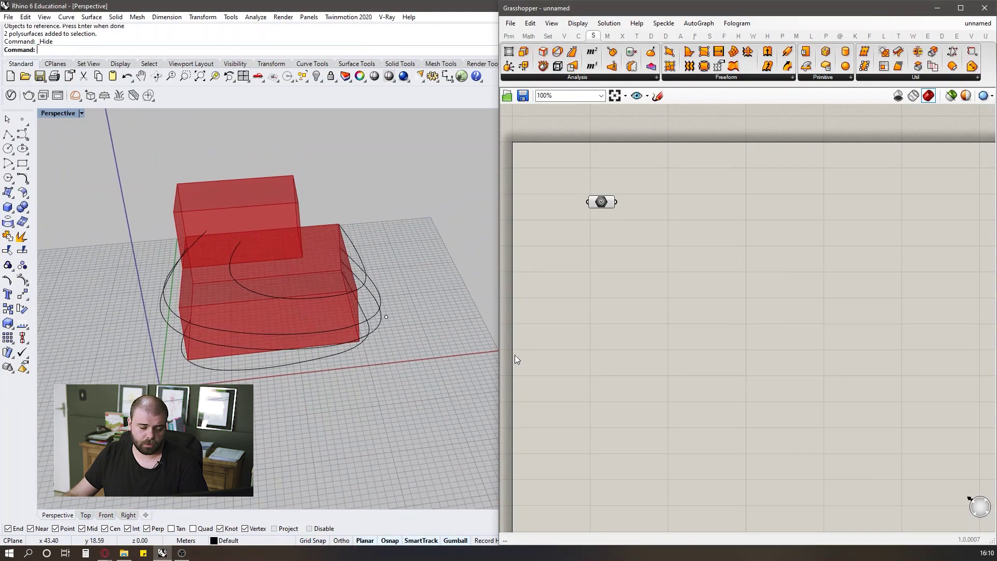
right_drag(395, 265, 260, 265)
right_drag(329, 298, 373, 285)
scroll(376, 285, up, 3)
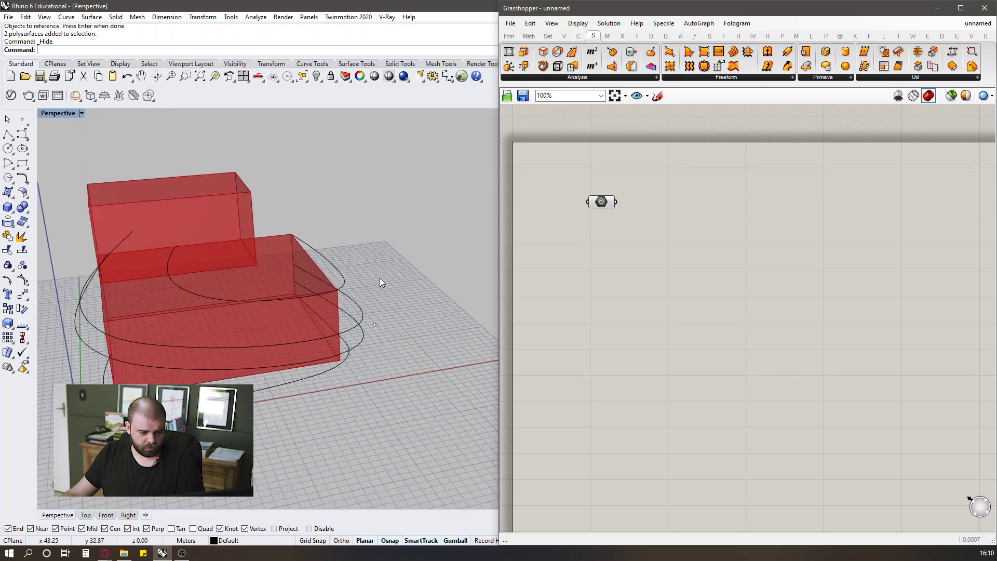
key(Return)
scroll(363, 275, up, 3)
click(348, 268)
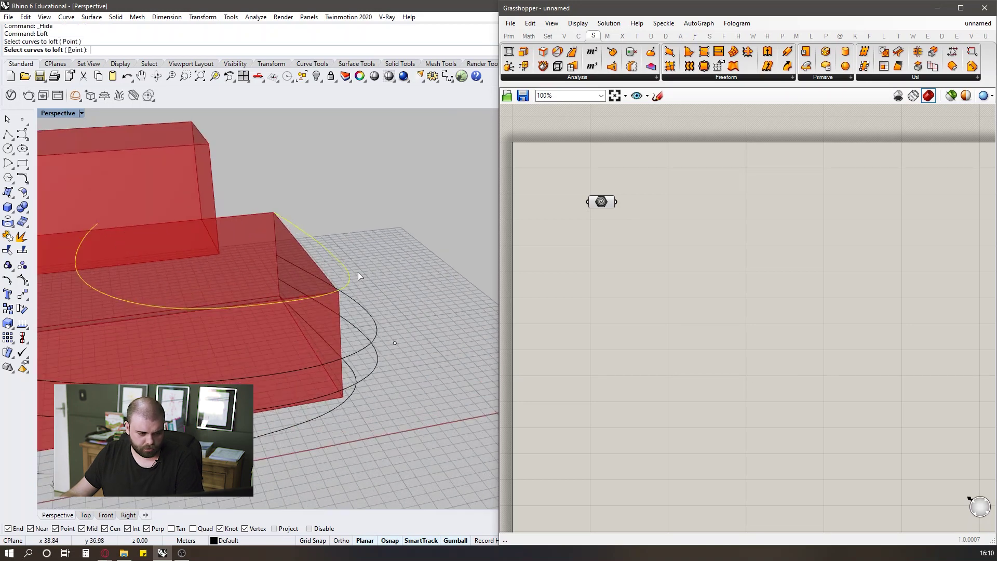
scroll(363, 290, up, 2)
click(386, 337)
click(364, 354)
click(349, 357)
key(Return)
Accept the loft with the Tight style and the Do not simplify option.
scroll(349, 358, down, 3)
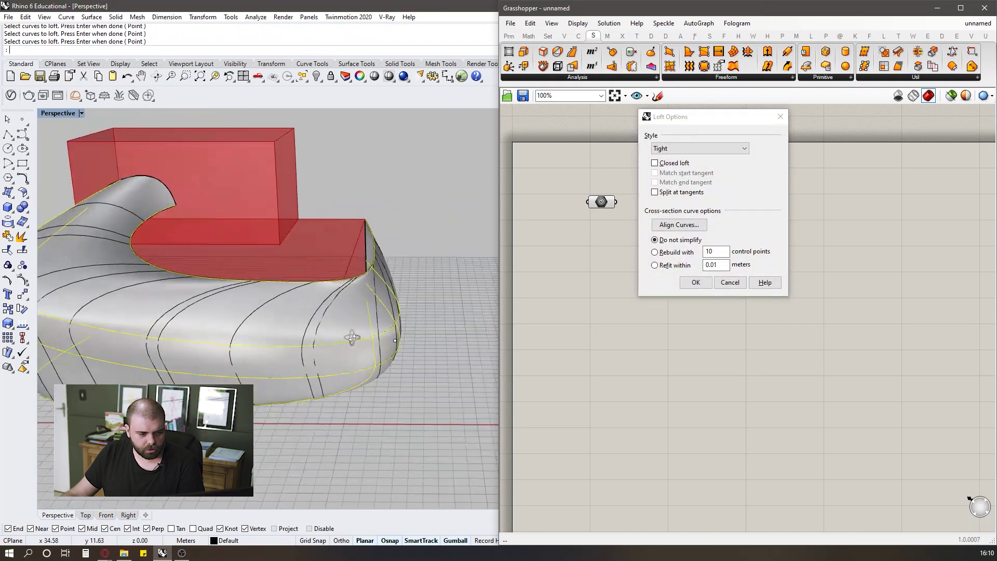
drag(687, 123, 432, 124)
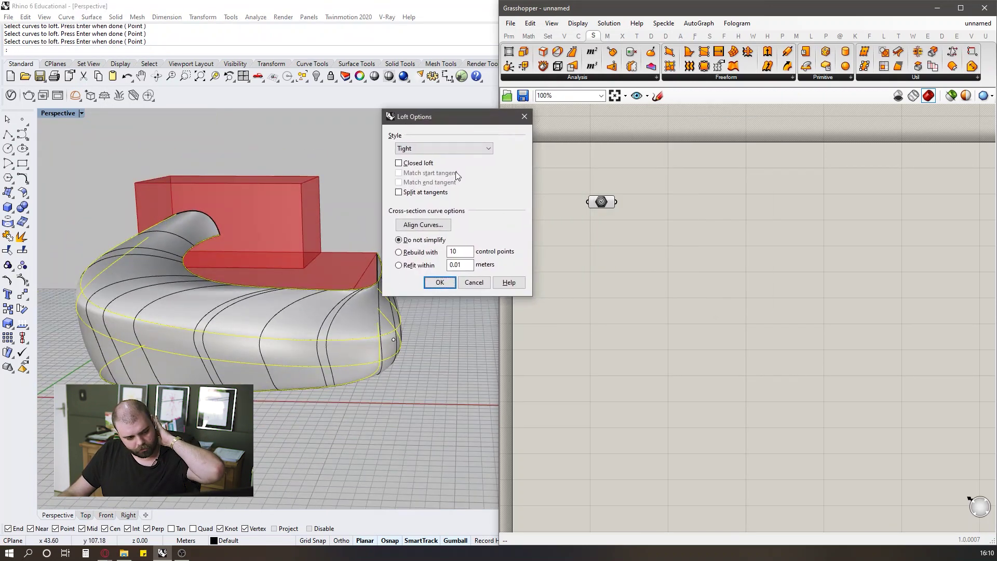
click(440, 282)
right_drag(441, 291, 329, 380)
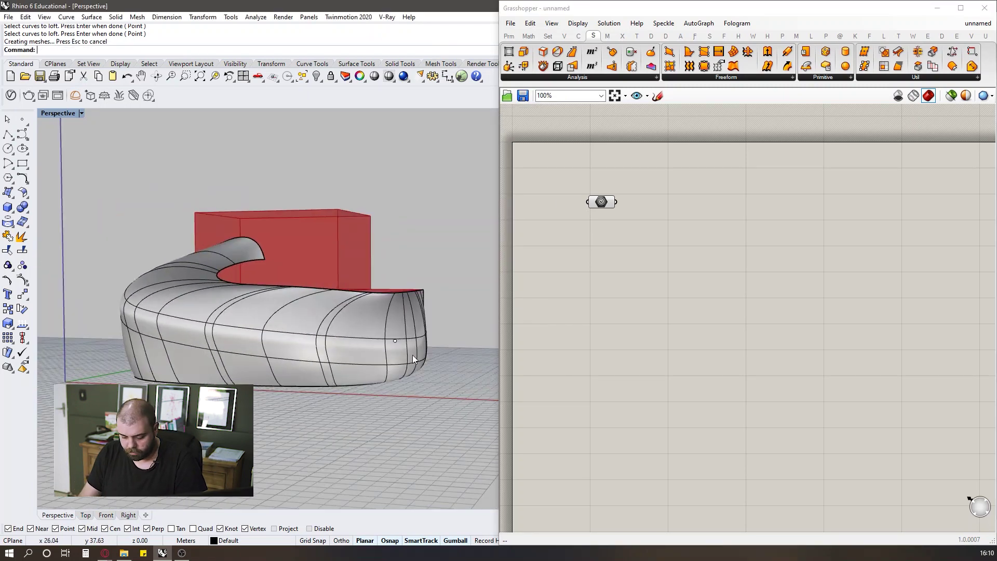
Add a Surface parameter to the Grasshopper canvas and reference the lofted surface in it.
double_click(613, 285)
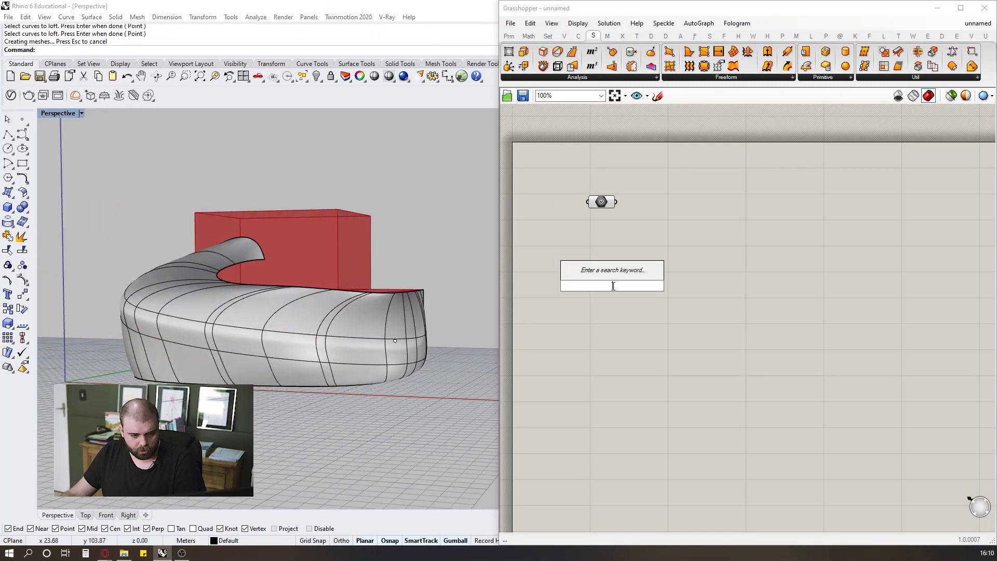
text(a)
key(BackSpace)
text(surf)
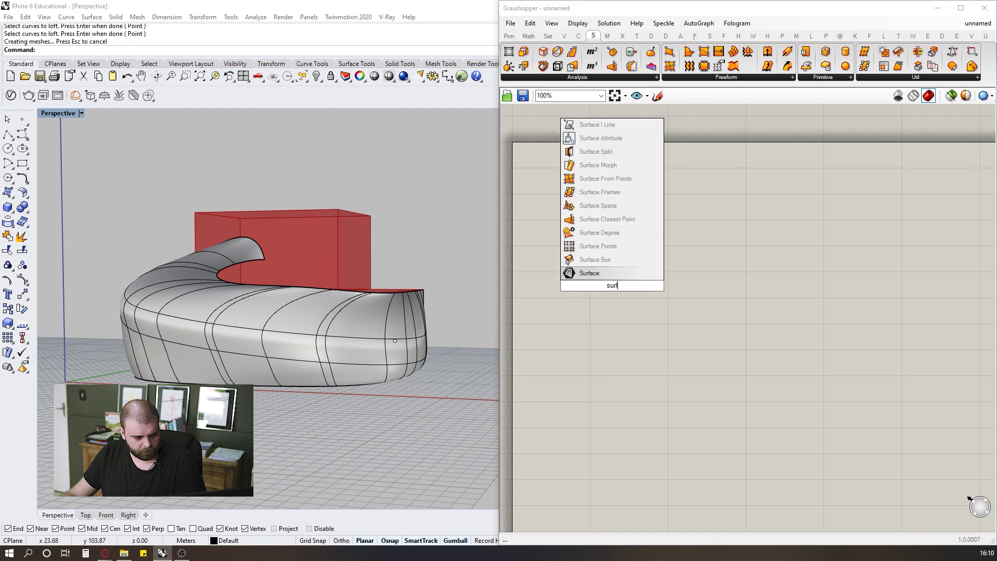
click(591, 269)
right_click(613, 287)
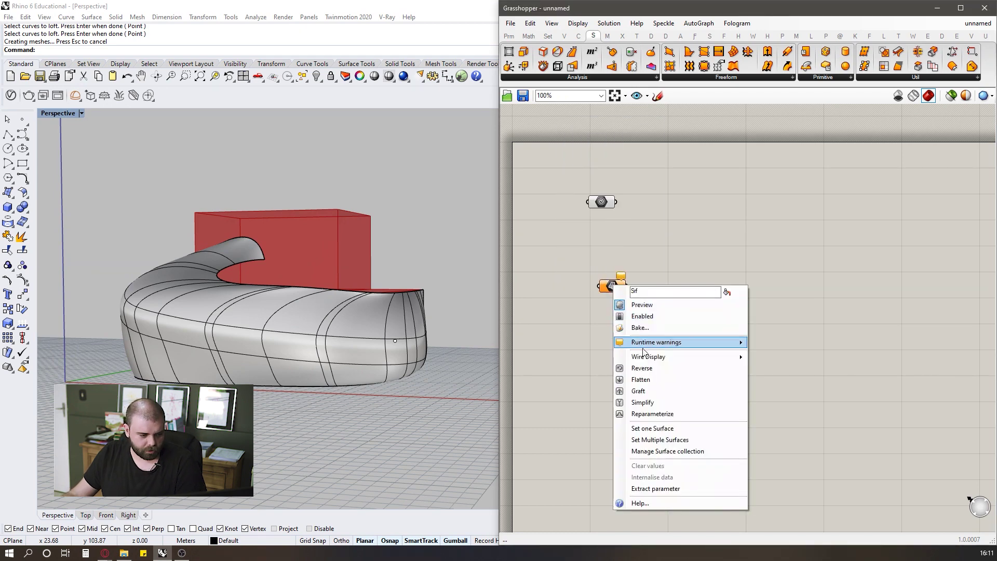
click(649, 431)
click(370, 322)
Select the lofted surface, its four curves and the point in Rhino and hide them.
right_drag(335, 293, 134, 195)
drag(133, 195, 428, 391)
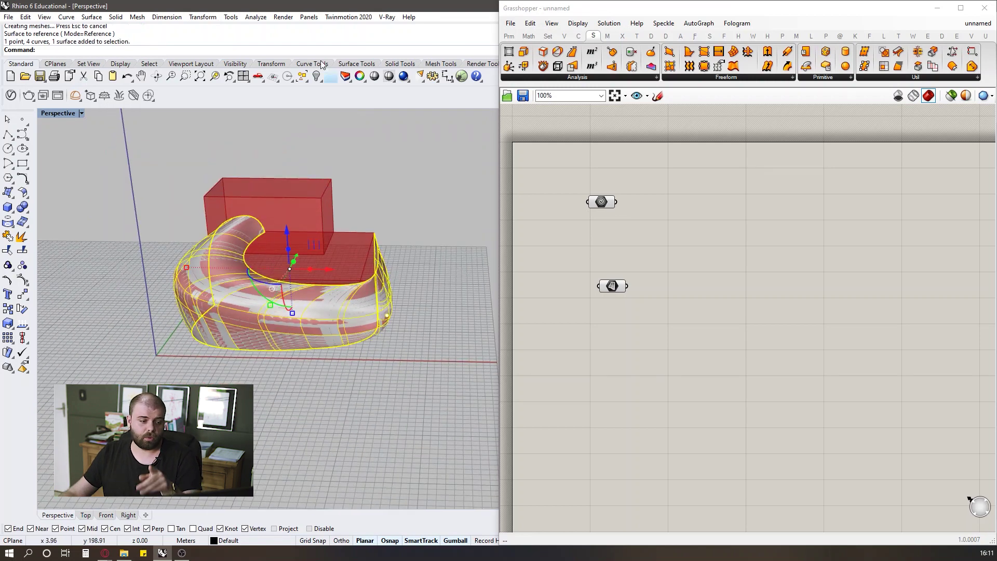
click(316, 77)
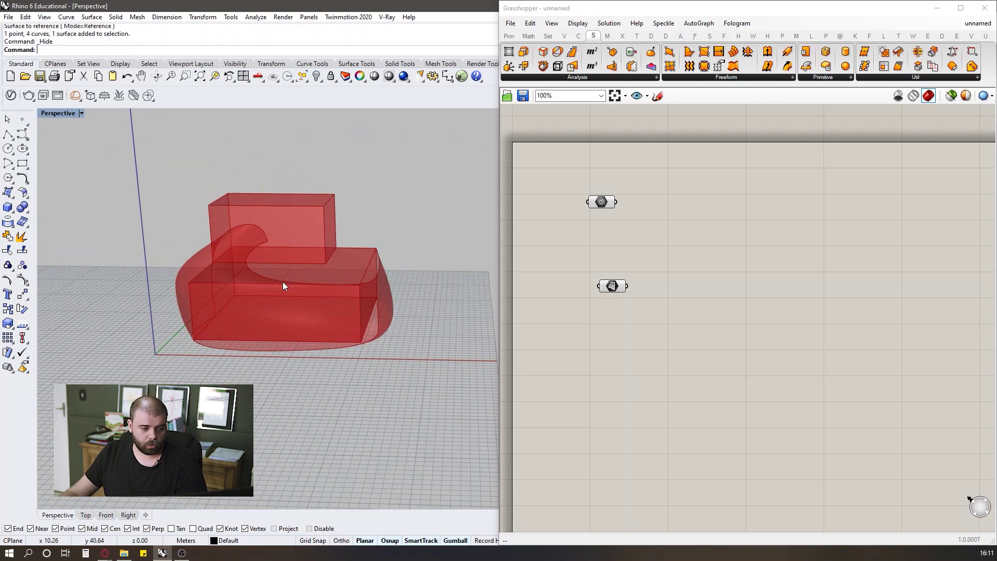
Compare the surface preview around the two blocks with the urbanNext side-view photo of the ArboSkin facade in the browser.
scroll(363, 249, up, 5)
mouse_move(363, 254)
right_down()
mouse_move(370, 285)
mouse_move(394, 273)
mouse_move(323, 265)
mouse_move(345, 245)
mouse_move(372, 266)
mouse_move(380, 255)
right_up()
scroll(369, 275, down, 3)
scroll(370, 286, down, 2)
scroll(333, 244, up, 4)
scroll(338, 239, down, 2)
scroll(369, 270, up, 2)
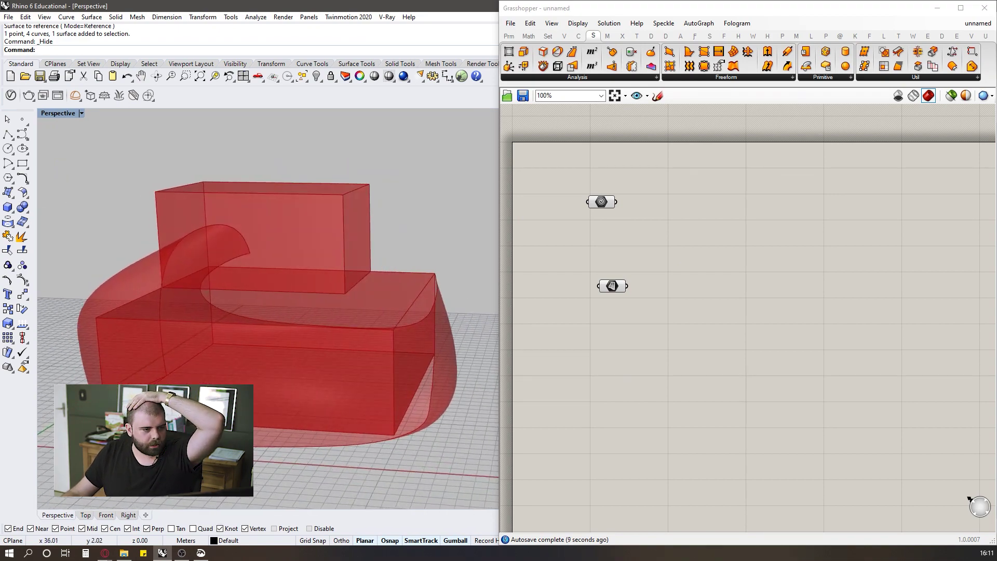
key(alt+Tab)
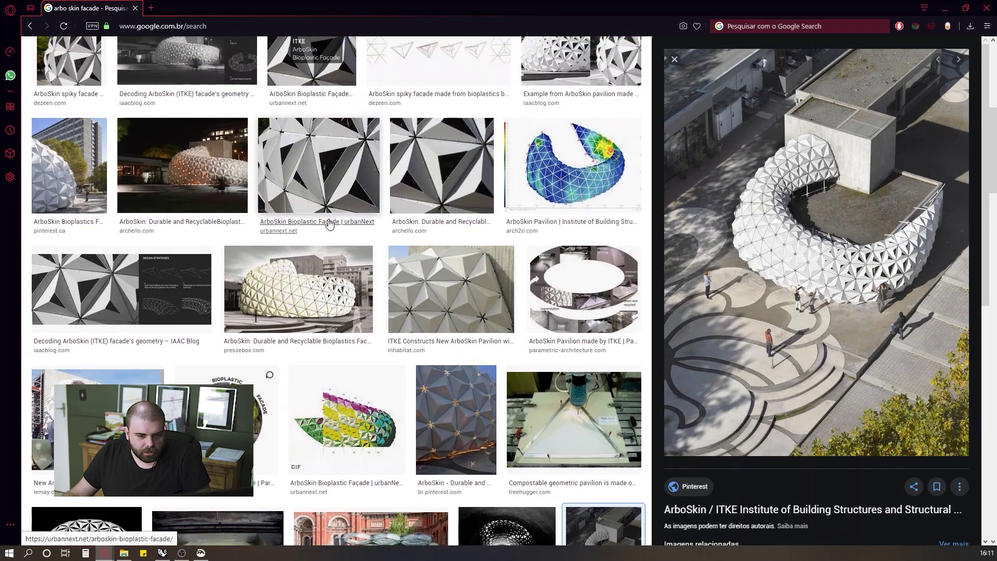
scroll(328, 223, up, 7)
click(104, 280)
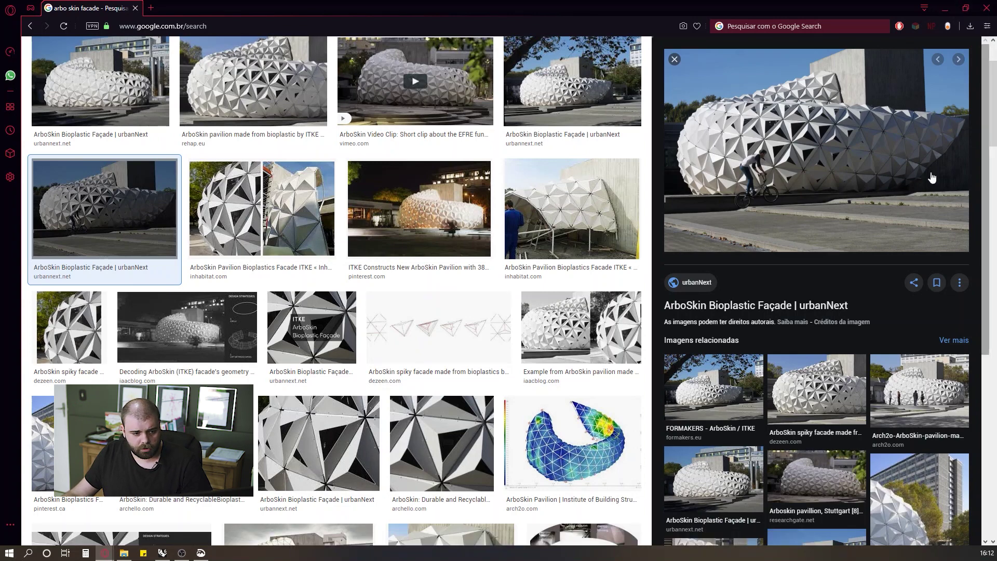
Return to Grasshopper and reposition the Surface parameter slightly closer beneath the other geometry parameter.
click(944, 7)
drag(622, 287, 603, 275)
click(675, 223)
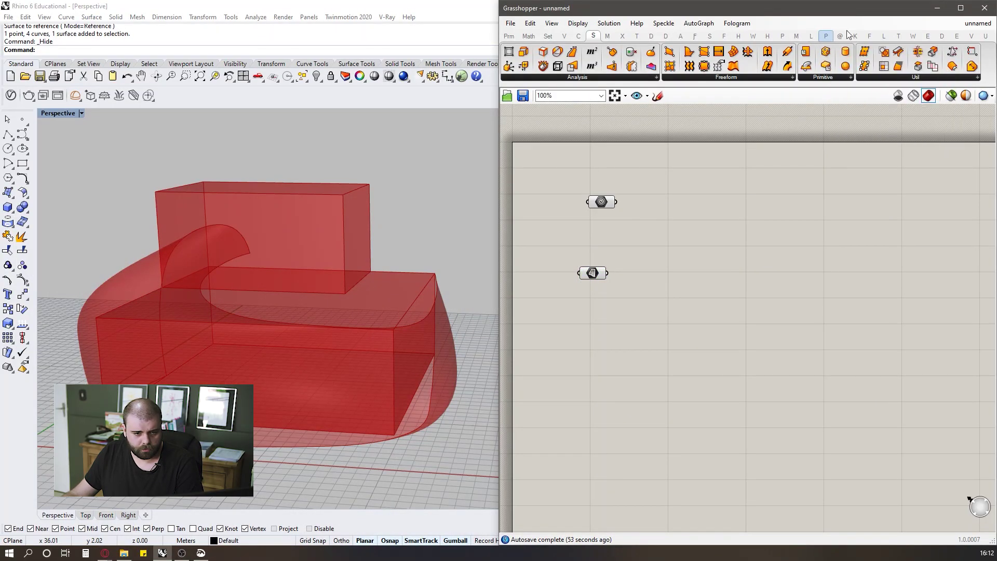
Add the LunchBox Triangle Panels B component beside the Surface parameter.
click(884, 36)
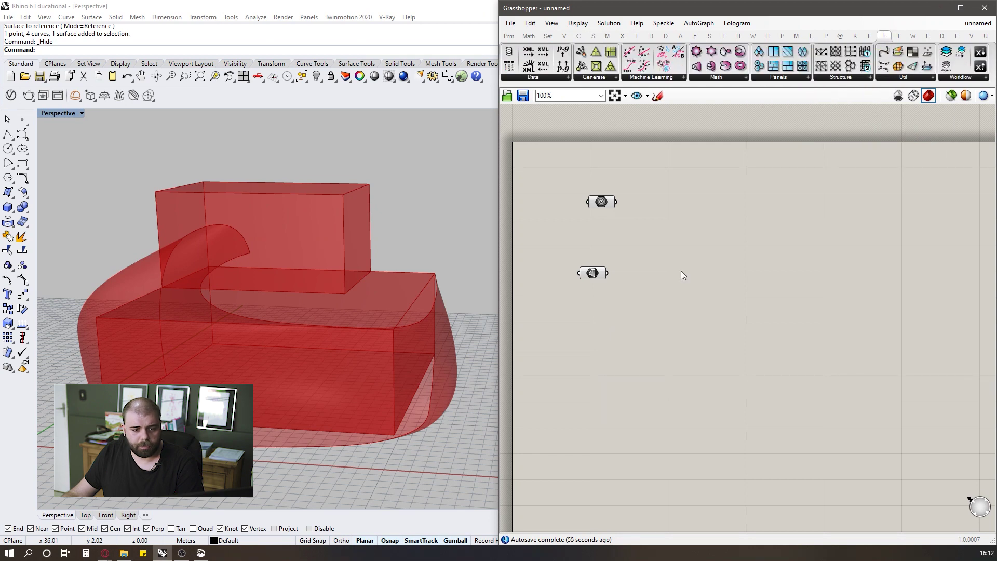
click(786, 78)
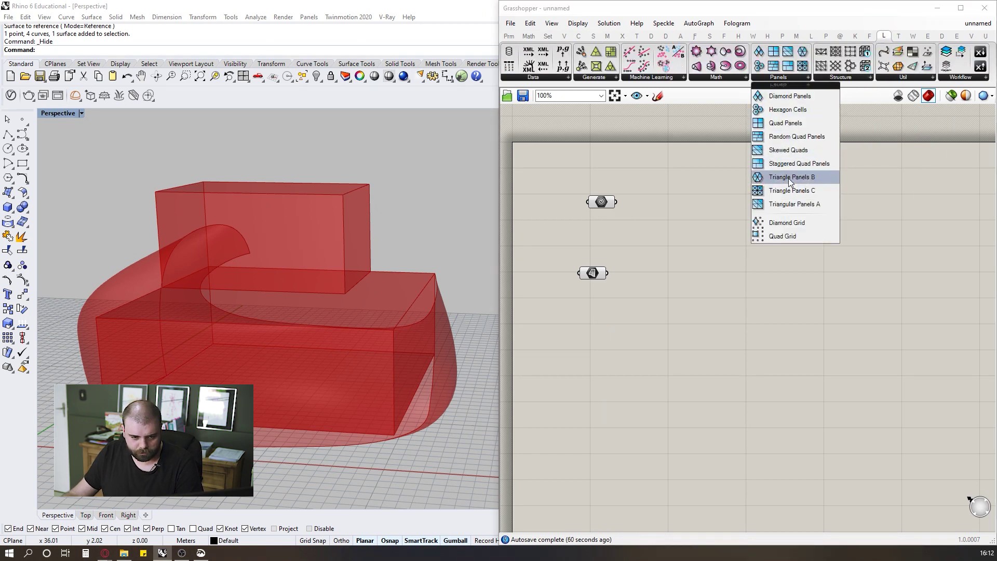
drag(788, 179, 712, 258)
scroll(714, 258, up, 4)
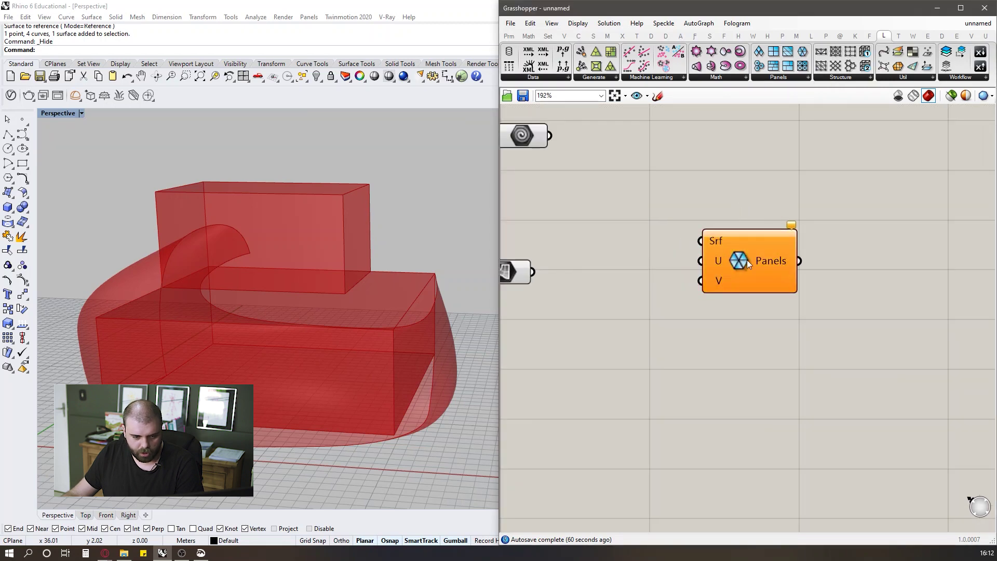
scroll(739, 257, down, 2)
Recheck the reference photo, connect the Surface parameter to the Srf input of Triangle Panels B, and move that component lower.
key(alt+Tab)
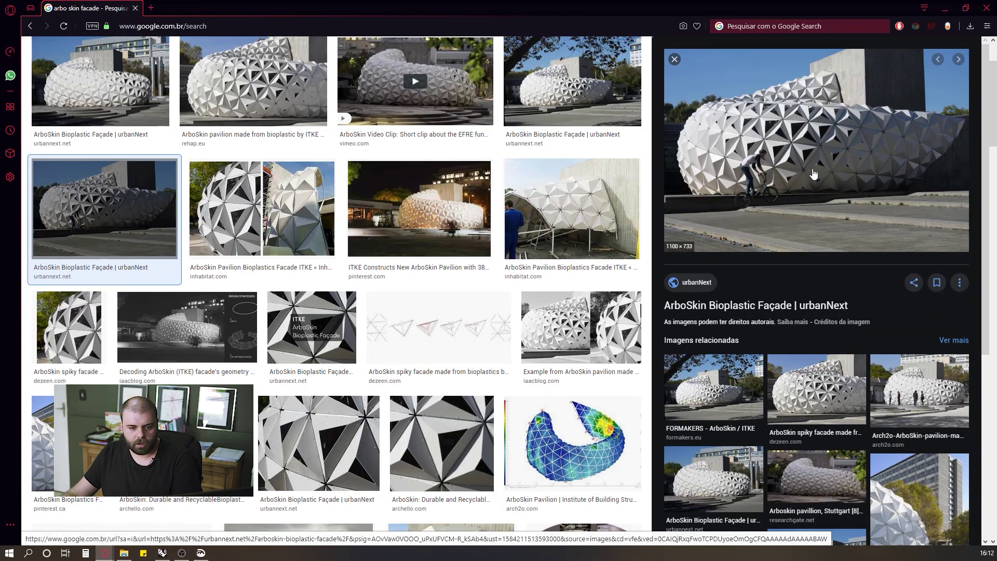
click(945, 8)
scroll(734, 263, up, 4)
scroll(768, 254, down, 4)
drag(678, 249, 646, 261)
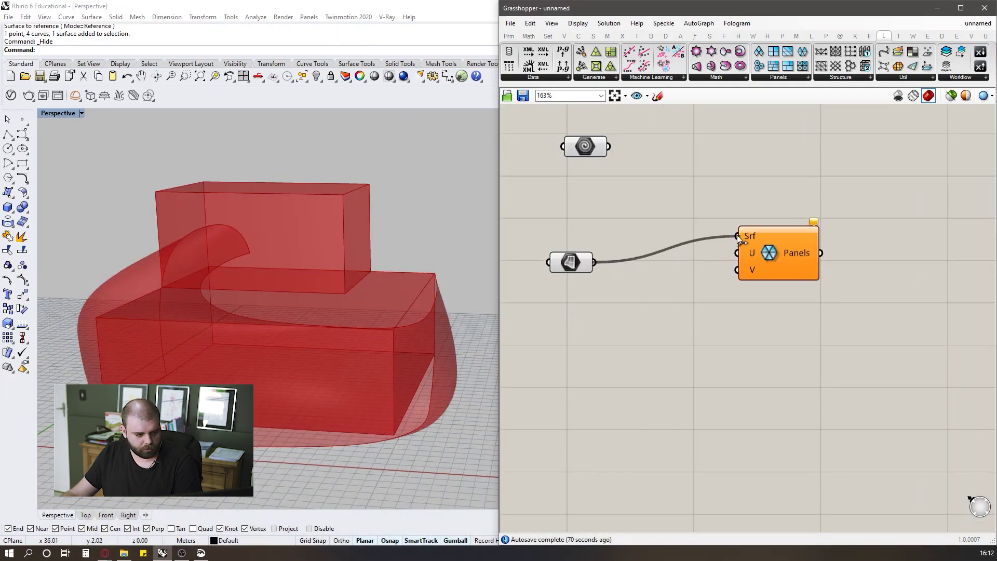
drag(774, 264, 801, 333)
click(783, 250)
Add a number slider ranging from 0 to 100 and place it beneath the Surface parameter.
right_drag(367, 310, 408, 334)
scroll(402, 312, up, 5)
drag(621, 355, 556, 247)
right_drag(390, 318, 335, 368)
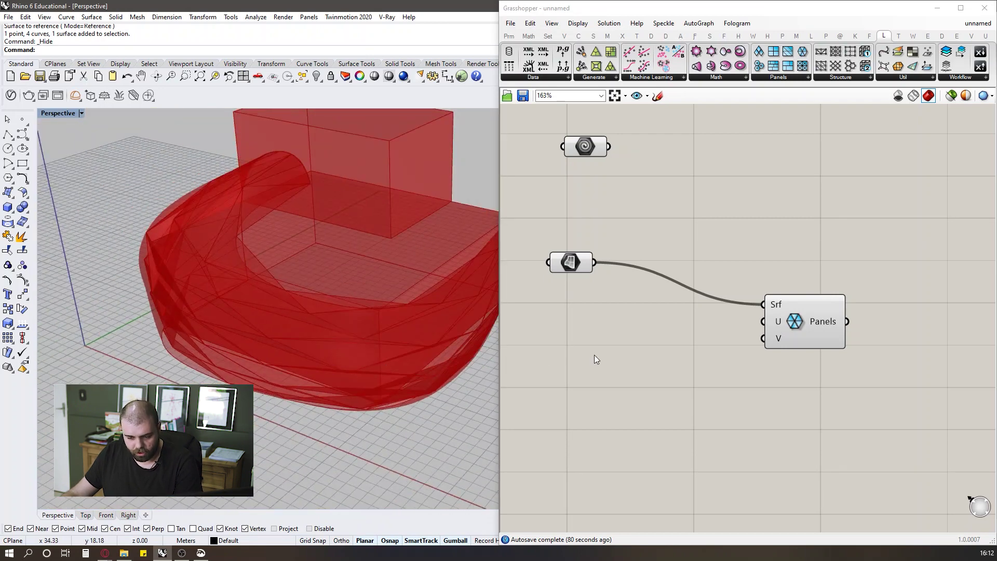
double_click(626, 370)
text(0<100)
key(Return)
drag(626, 369, 620, 328)
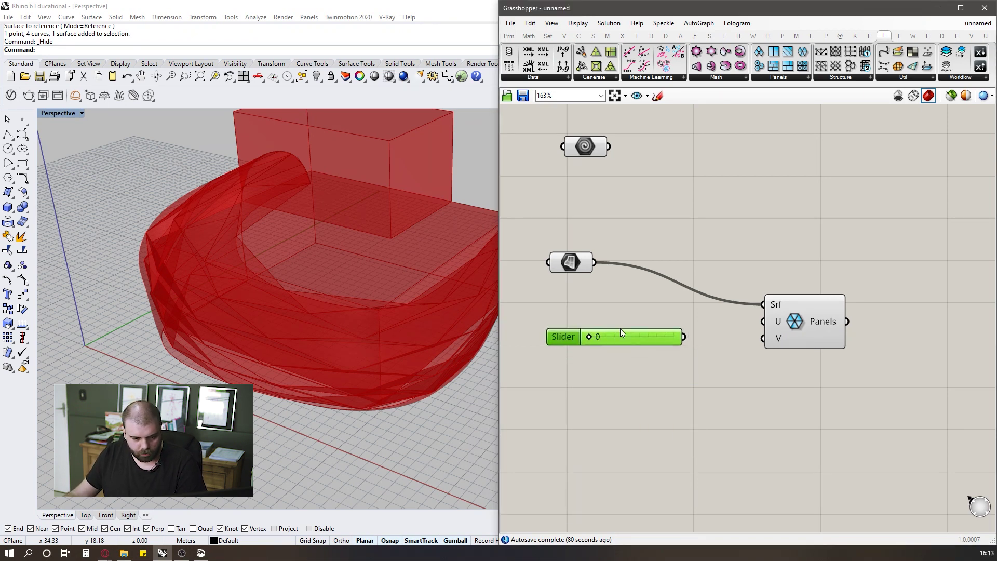
Connect the slider to the U input of Triangle Panels B, then duplicate it and connect the copy to V, both at 6.
scroll(620, 328, up, 3)
drag(725, 340, 853, 316)
drag(603, 346, 694, 370)
key(ctrl+c)
key(ctrl+v)
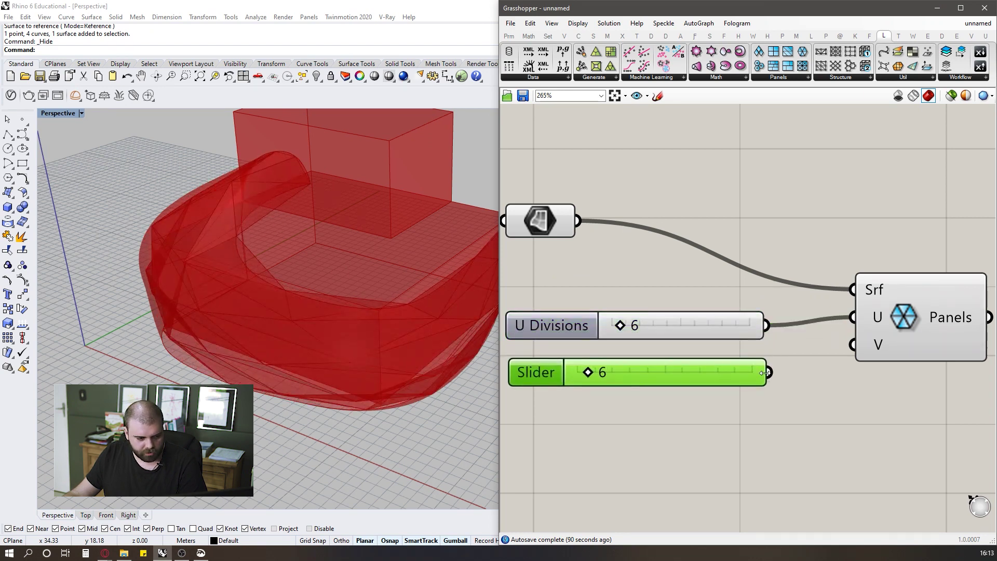
drag(853, 355, 852, 353)
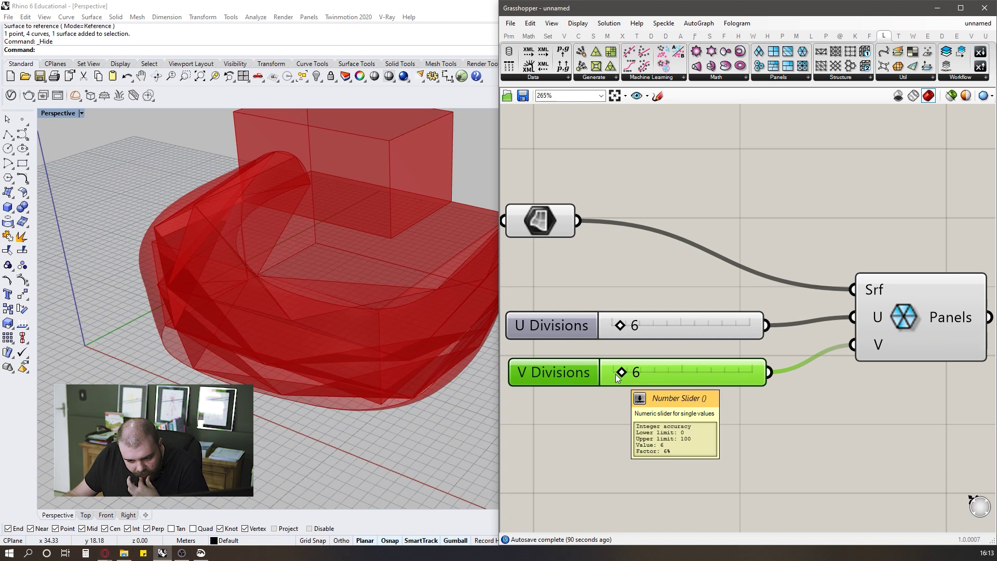
Set V Divisions to 43 and U Divisions to 8 to refine the triangle panels on the facade.
drag(628, 374, 671, 378)
mouse_move(346, 388)
right_down()
mouse_move(353, 354)
mouse_move(360, 386)
right_up()
drag(624, 328, 627, 328)
right_drag(323, 402, 343, 395)
Turn off the preview of the Surface parameter so that only the panels are displayed over it.
scroll(652, 321, down, 3)
drag(616, 284, 566, 207)
middle_click(632, 210)
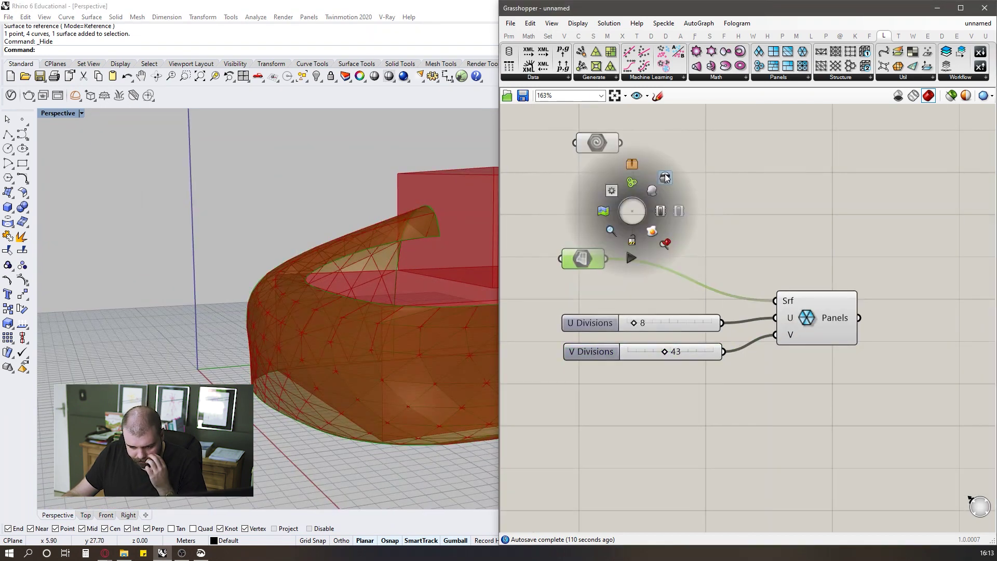
click(665, 178)
right_drag(301, 351, 390, 373)
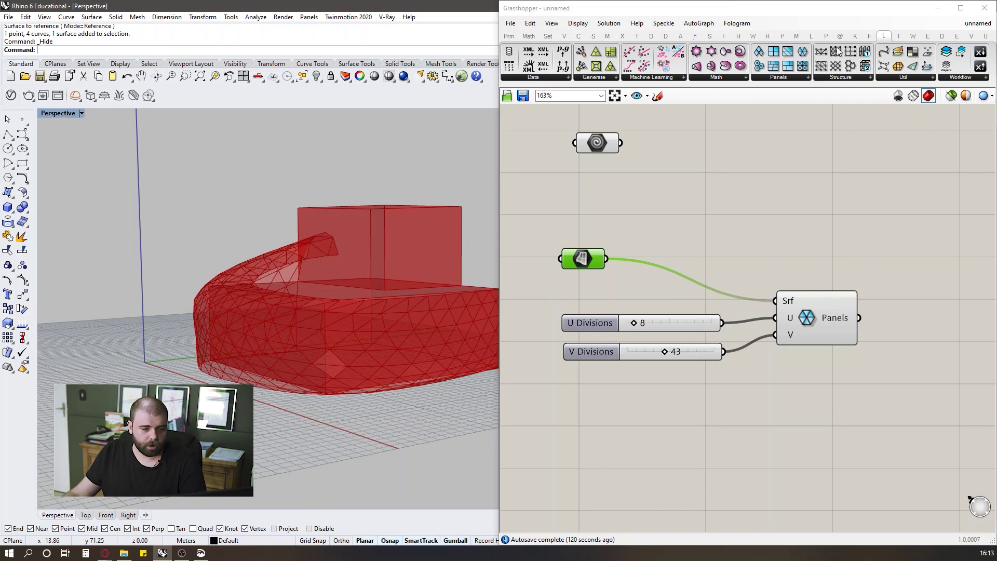
Highlight the Triangle Panels B output in the viewport and examine the triangulated facade around the building block.
scroll(742, 223, down, 3)
drag(868, 375, 742, 240)
click(774, 235)
drag(831, 377, 768, 263)
right_drag(382, 273, 379, 332)
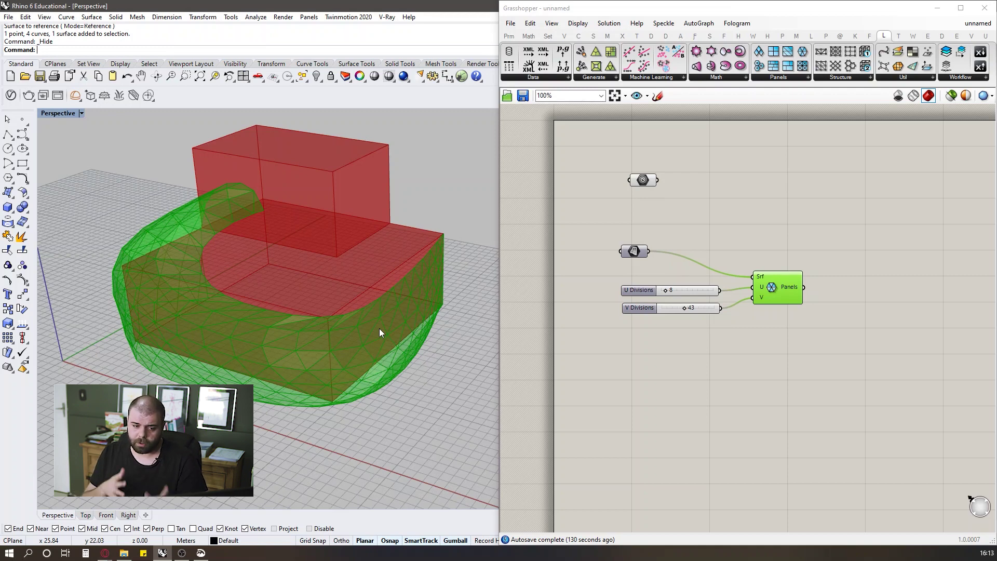
click(833, 244)
scroll(833, 244, up, 4)
drag(884, 409, 690, 200)
drag(895, 393, 666, 193)
double_click(667, 341)
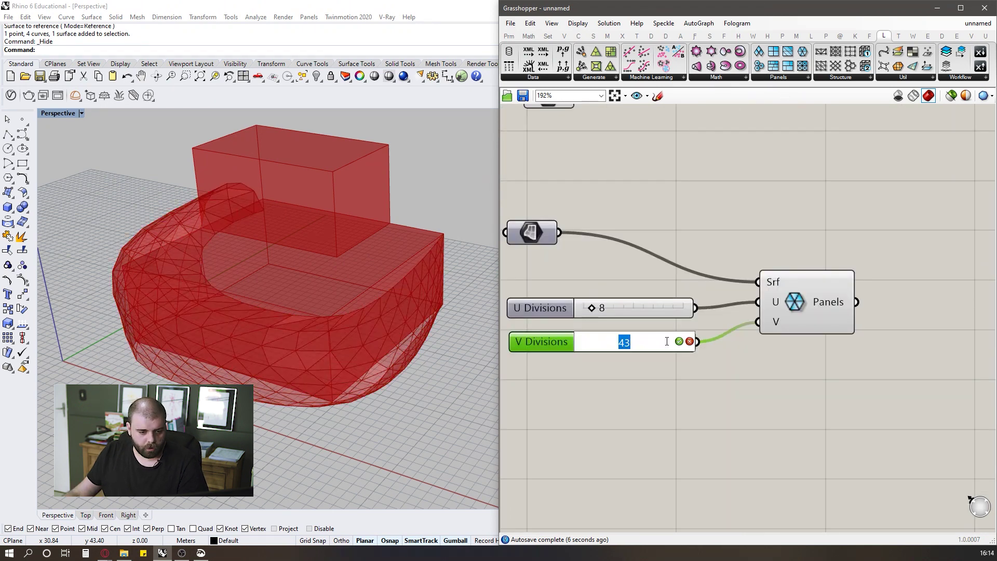
key(Escape)
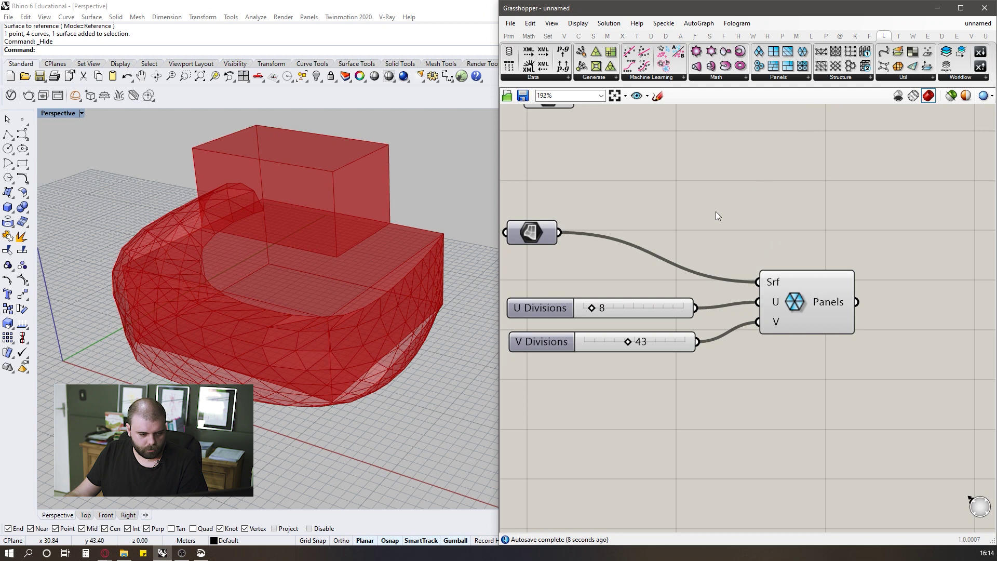
Reduce V Divisions to 39 and check the panel proportions on the facade.
scroll(719, 206, down, 2)
drag(690, 245, 833, 387)
click(741, 212)
scroll(657, 303, up, 3)
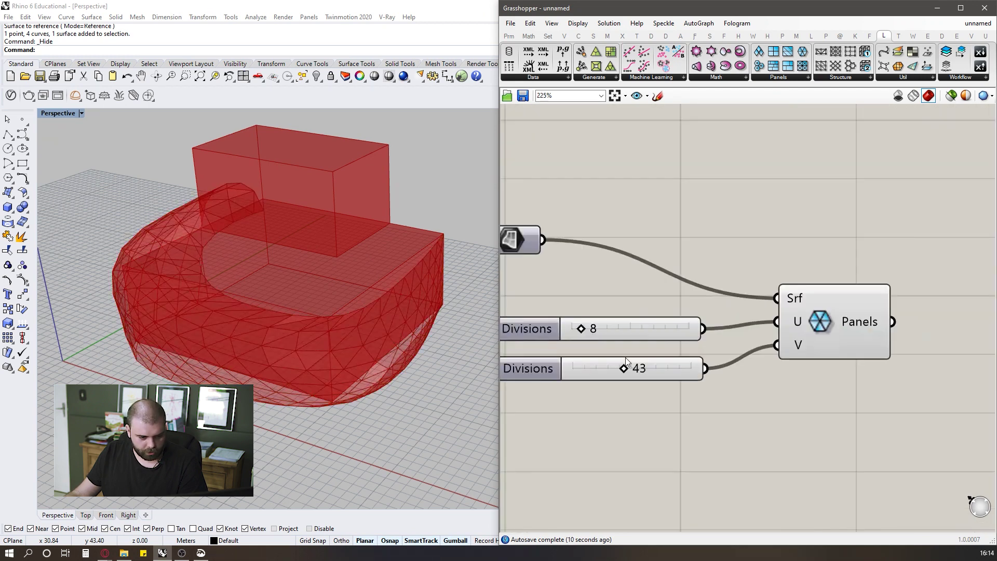
drag(620, 368, 613, 369)
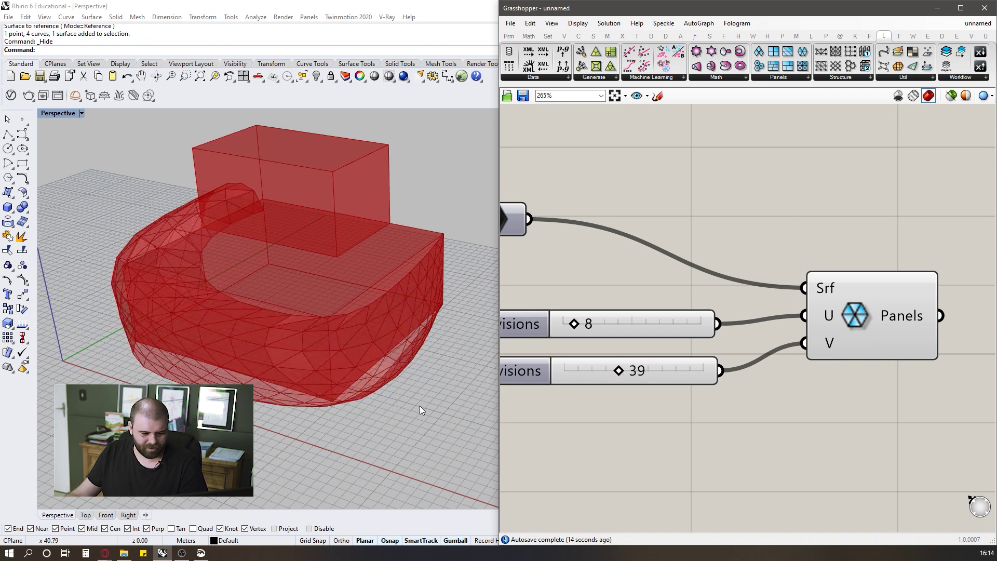
right_drag(457, 409, 406, 391)
right_drag(350, 337, 326, 311)
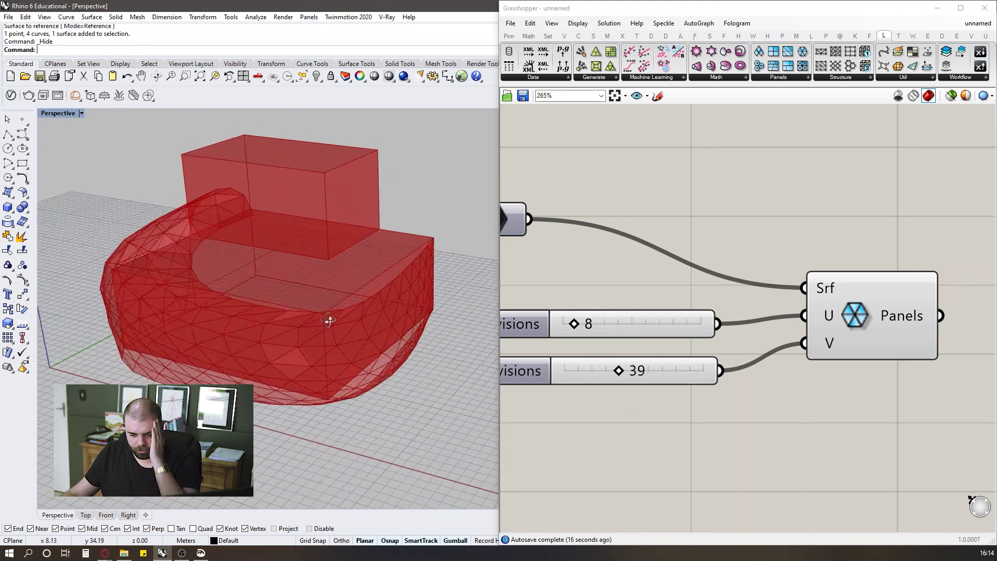
Reposition the unconnected geometry parameter so it lines up above the Surface parameter.
scroll(611, 313, down, 4)
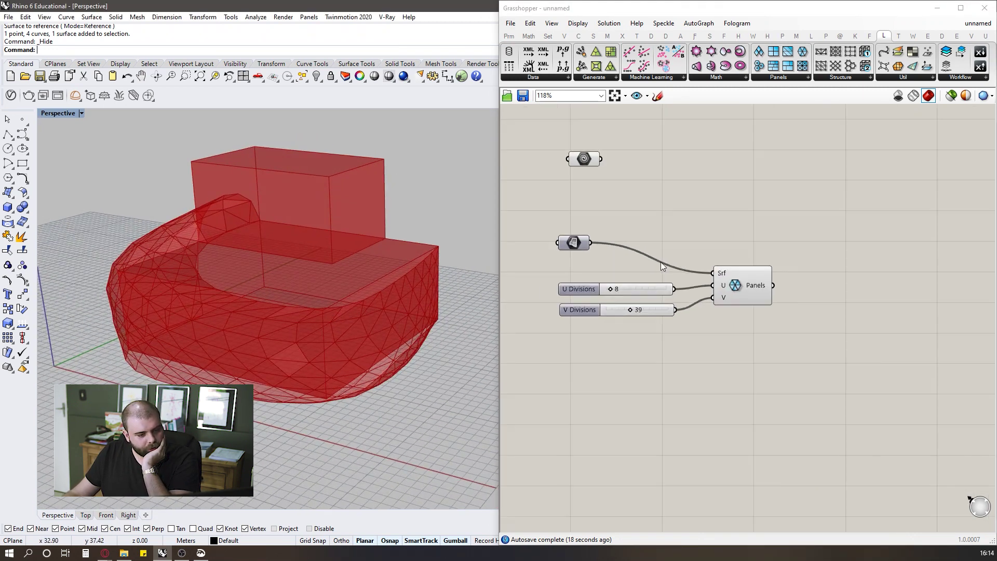
scroll(626, 224, down, 3)
scroll(612, 194, up, 4)
mouse_move(597, 209)
mouse_down()
mouse_move(577, 188)
mouse_move(602, 221)
mouse_up()
click(618, 210)
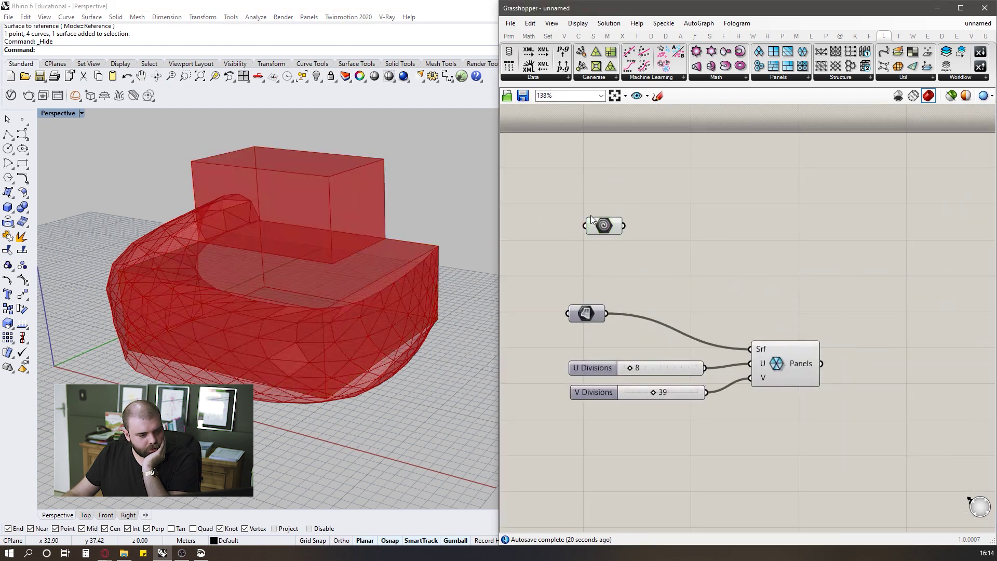
right_drag(340, 260, 322, 237)
drag(610, 229, 586, 223)
click(618, 176)
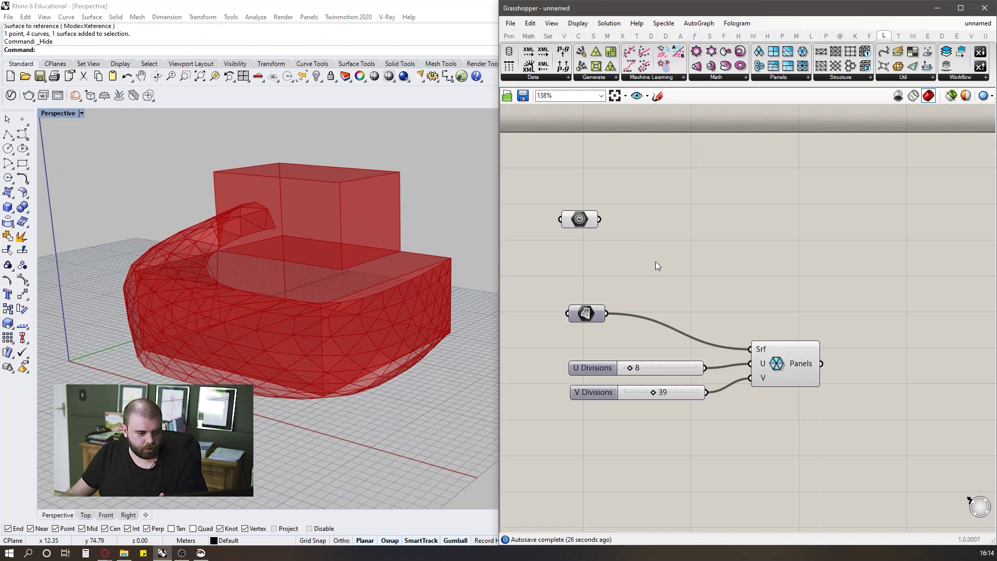
Examine the panelled surface and the Panels output, and compare them with the ArboSkin reference photo in the browser.
right_drag(483, 204, 412, 247)
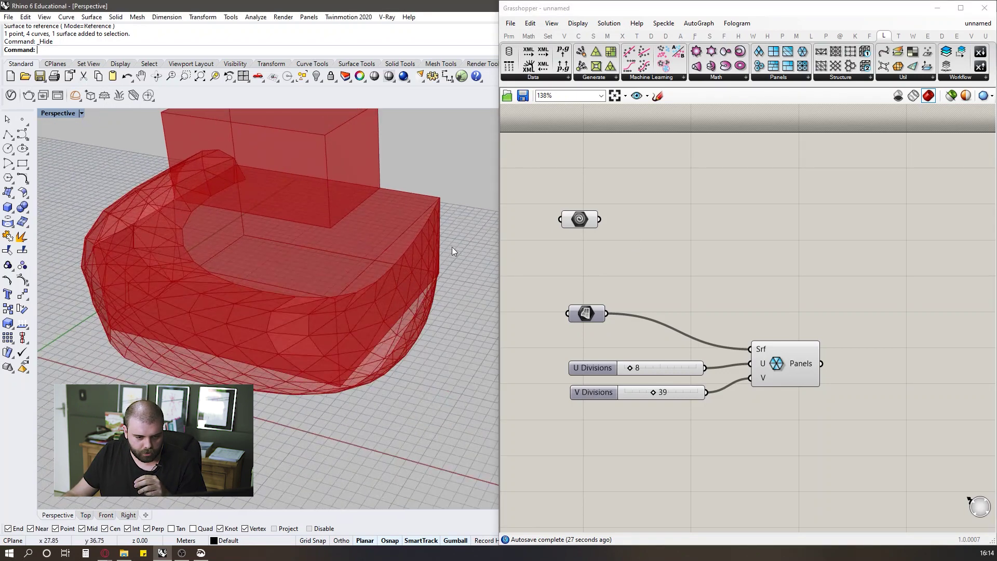
right_drag(813, 377, 740, 302)
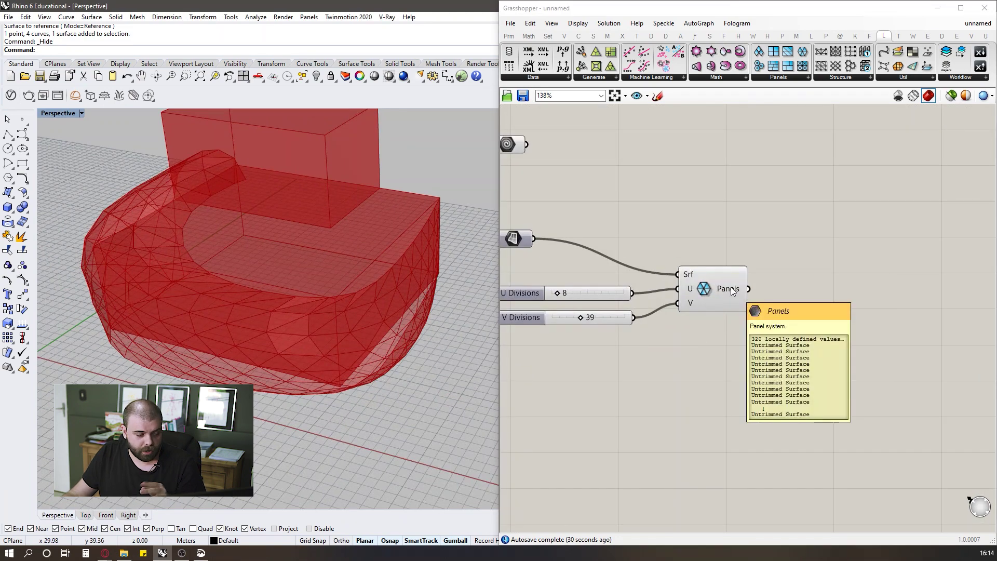
right_drag(327, 322, 300, 314)
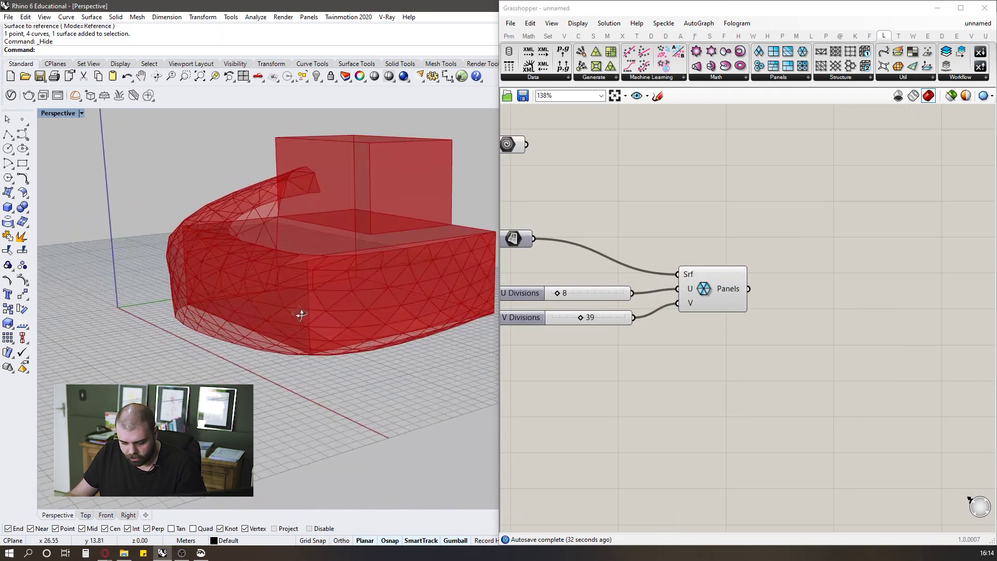
key(alt+Tab)
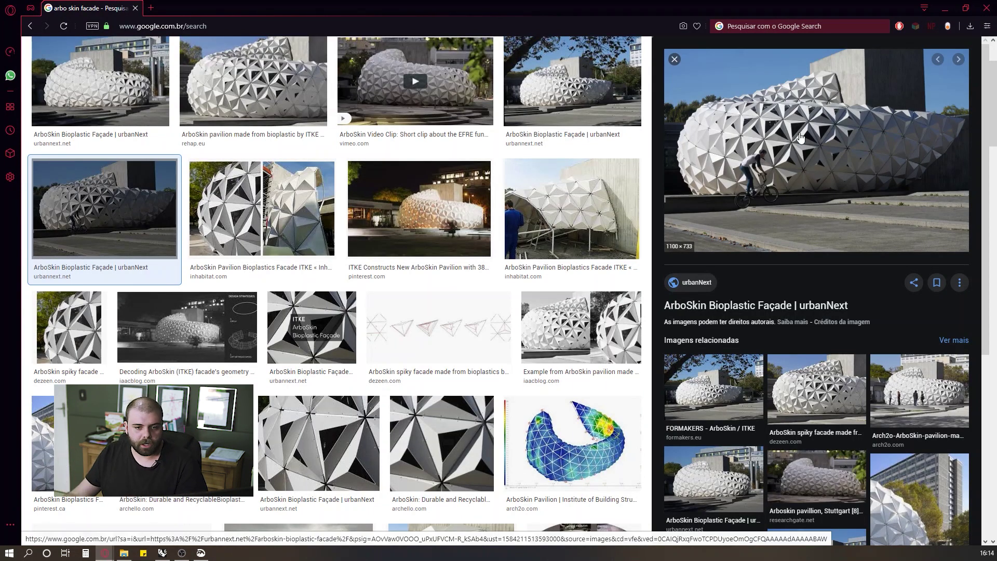
click(944, 9)
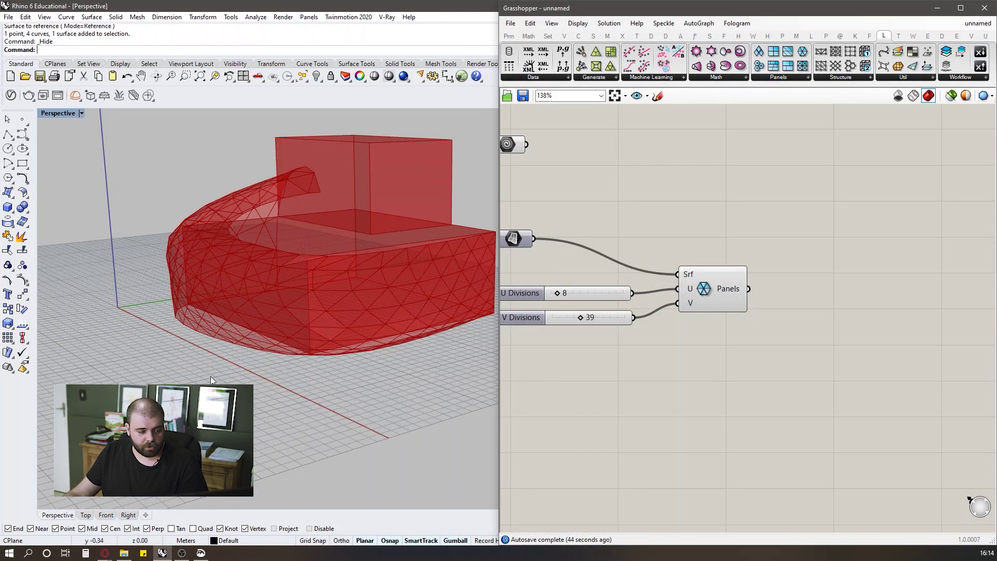
scroll(329, 327, up, 4)
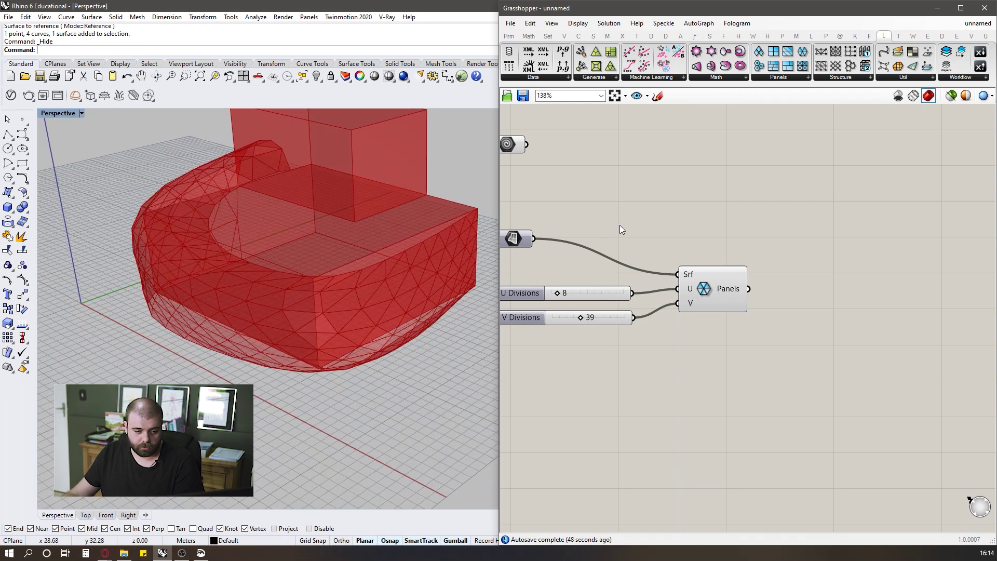
scroll(619, 226, down, 3)
scroll(681, 240, up, 3)
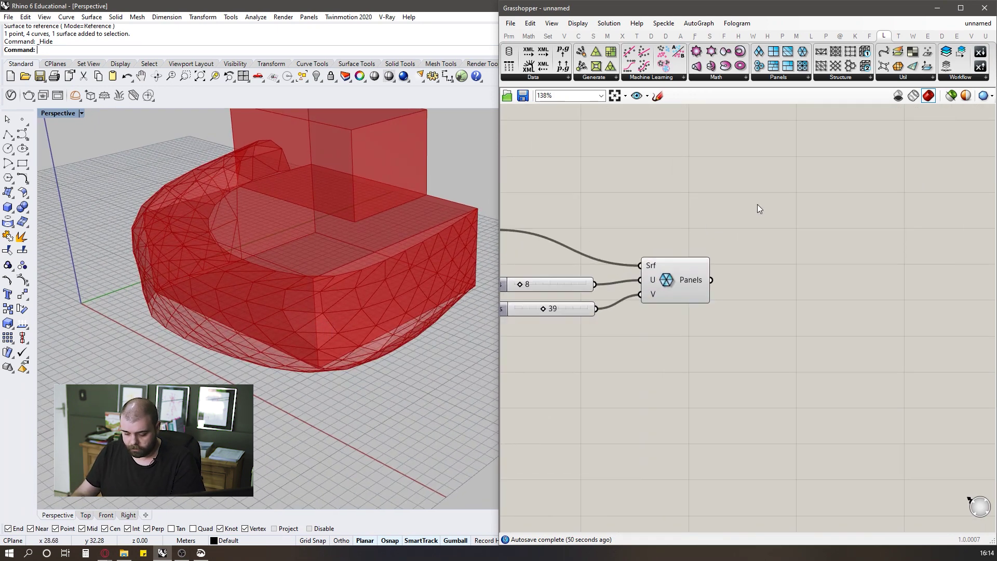
Add a Closest Points component beyond the Triangle Panels B component.
double_click(776, 239)
text(closest point)
key(Return)
click(732, 257)
Move Triangle Panels B together with its U and V Divisions sliders lower on the canvas.
scroll(731, 257, down, 2)
scroll(683, 237, up, 2)
drag(736, 402, 584, 256)
drag(683, 281, 700, 351)
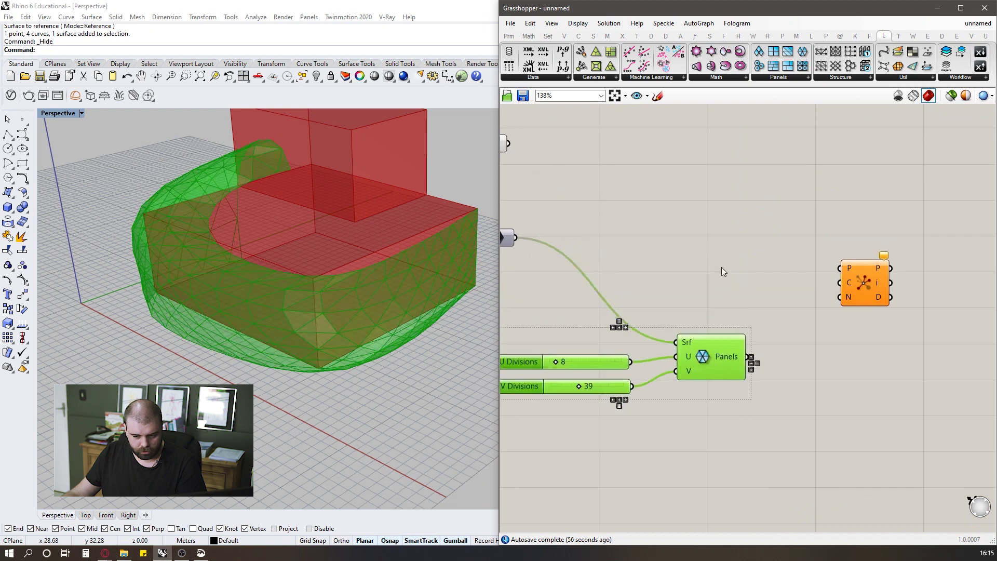
click(721, 267)
Place a point object in Rhino on the ground just outside the facade's curved corner and raise it vertically.
right_drag(289, 248, 332, 398)
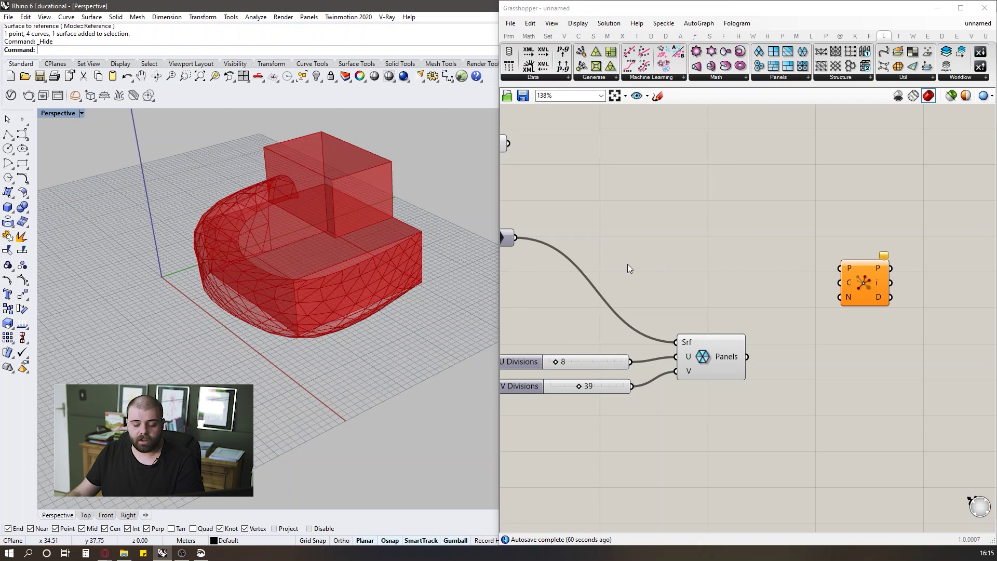
right_drag(649, 241, 633, 245)
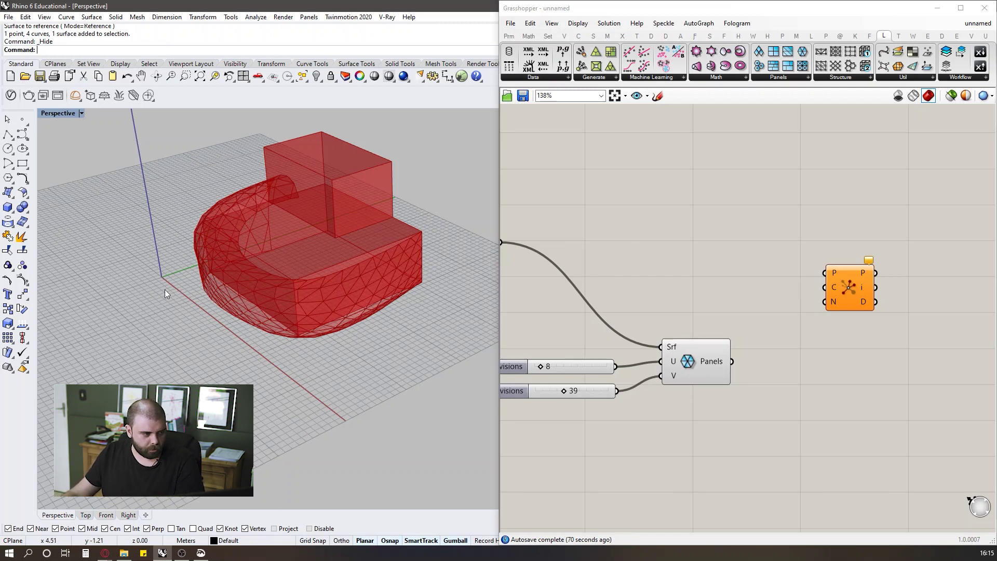
click(23, 120)
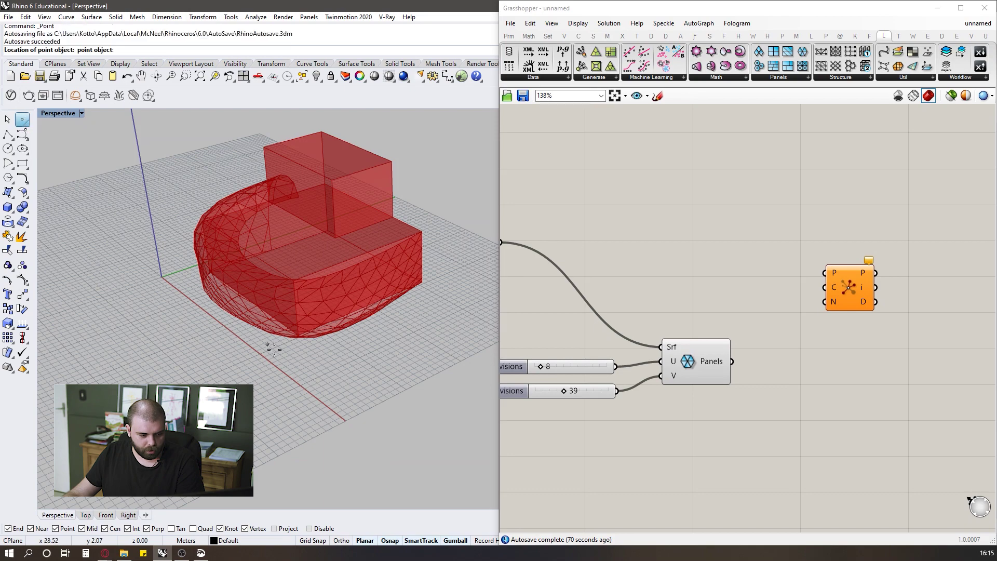
click(295, 367)
right_drag(273, 367, 309, 372)
click(299, 360)
drag(295, 325, 302, 283)
click(342, 373)
right_drag(341, 372, 317, 329)
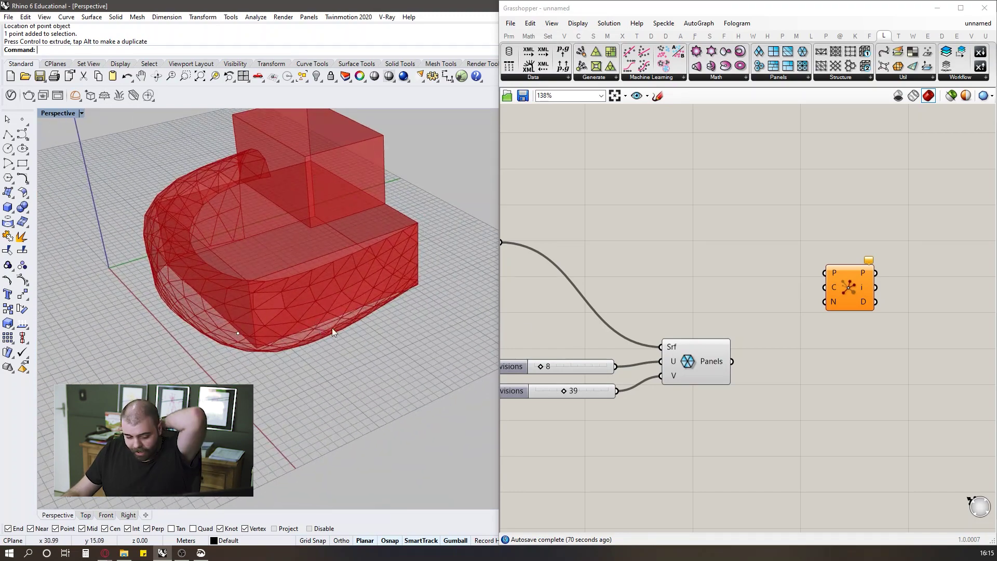
Add an Area component beside Triangle Panels B and connect the Panels output to its G input.
drag(702, 372, 693, 365)
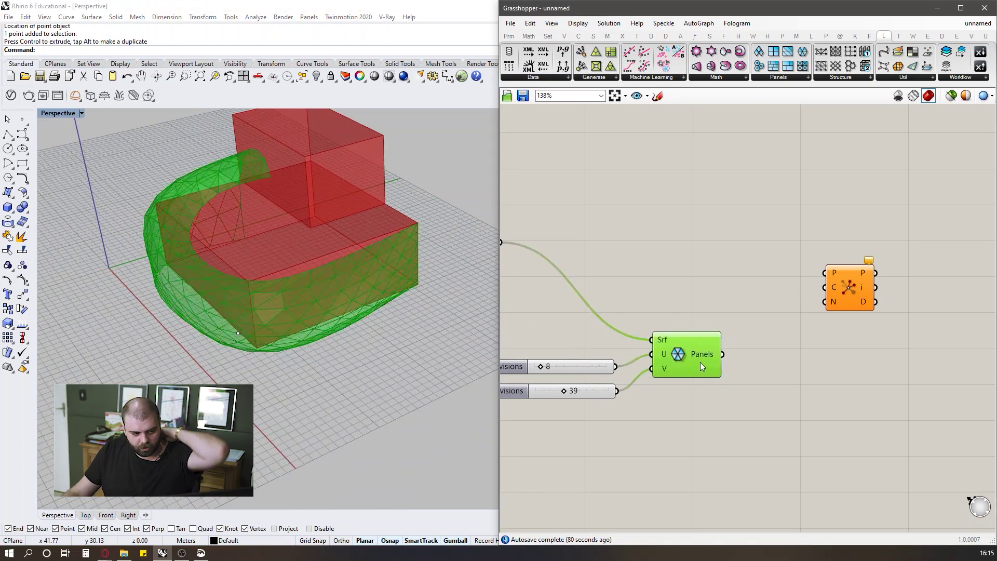
scroll(283, 296, up, 5)
right_drag(182, 272, 372, 289)
click(711, 278)
double_click(711, 279)
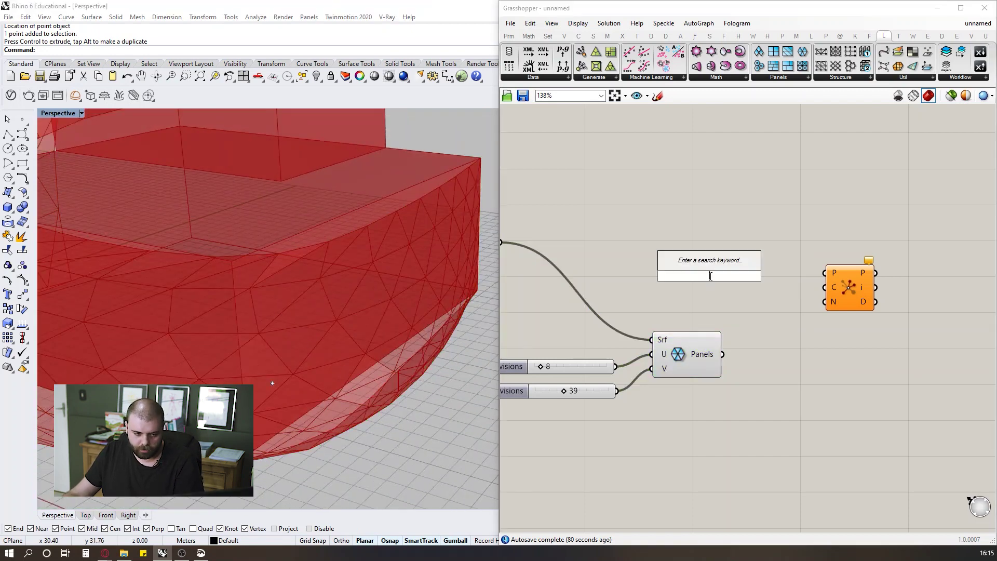
text(area)
click(695, 267)
drag(695, 268, 743, 294)
click(727, 213)
right_drag(353, 291, 287, 298)
scroll(287, 297, up, 5)
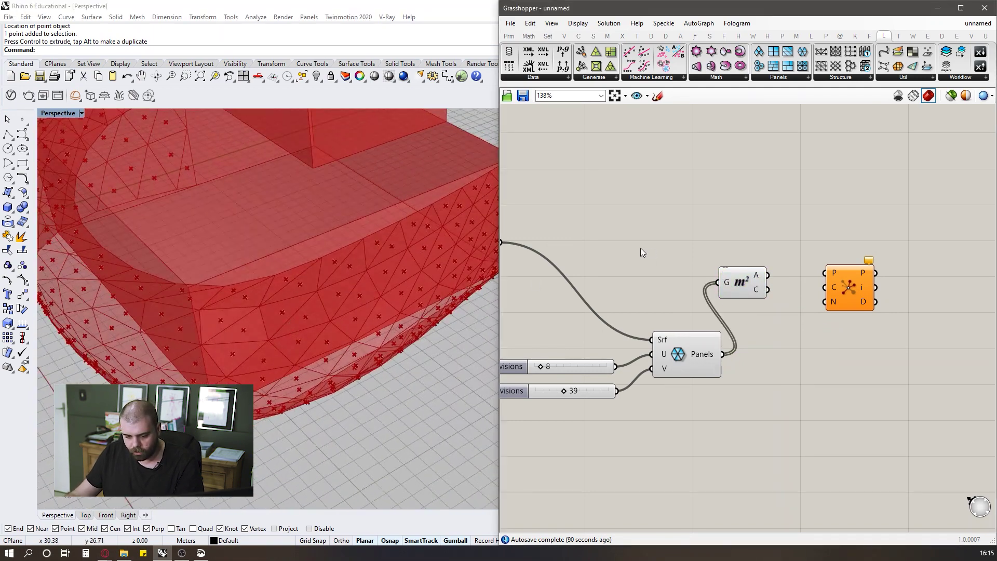
Rearrange the Area and Closest Points components, placing Closest Points lower and farther from Triangle Panels B.
scroll(640, 248, down, 3)
scroll(760, 239, up, 3)
drag(761, 307, 850, 362)
scroll(758, 243, down, 2)
right_drag(329, 321, 329, 338)
scroll(664, 268, up, 4)
drag(666, 274, 671, 315)
click(711, 243)
scroll(603, 277, down, 3)
click(542, 310)
scroll(389, 353, down, 4)
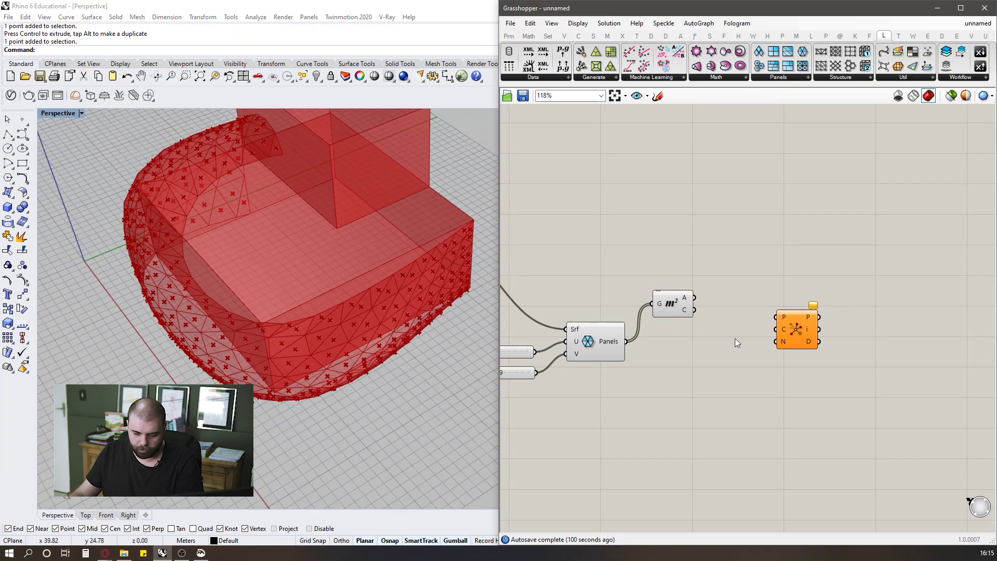
Add a Point parameter beneath Triangle Panels B and reference the Rhino point object beside the facade in it.
scroll(666, 332, down, 3)
double_click(725, 408)
text(point)
click(711, 398)
right_click(726, 411)
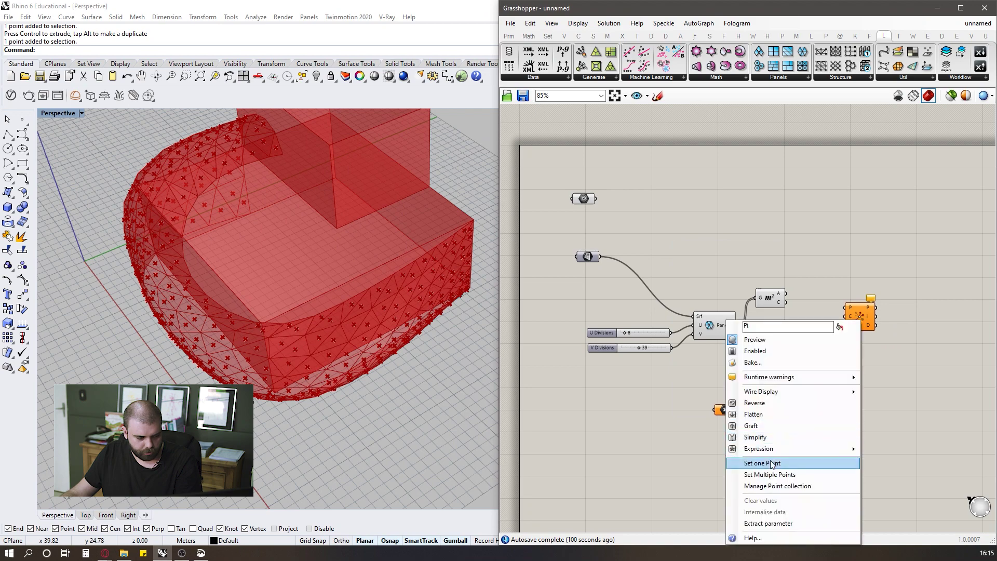
click(770, 463)
click(253, 404)
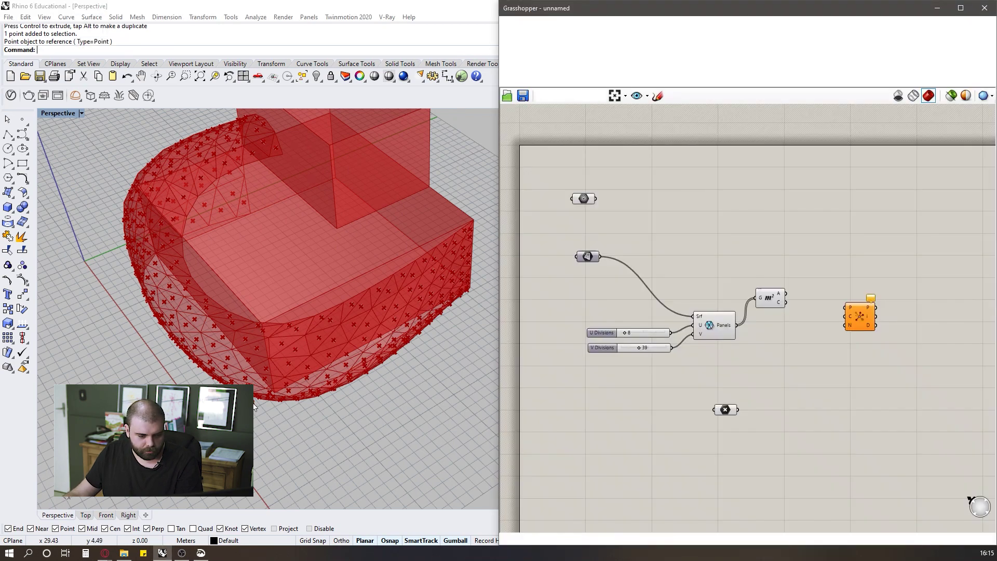
scroll(252, 368, up, 5)
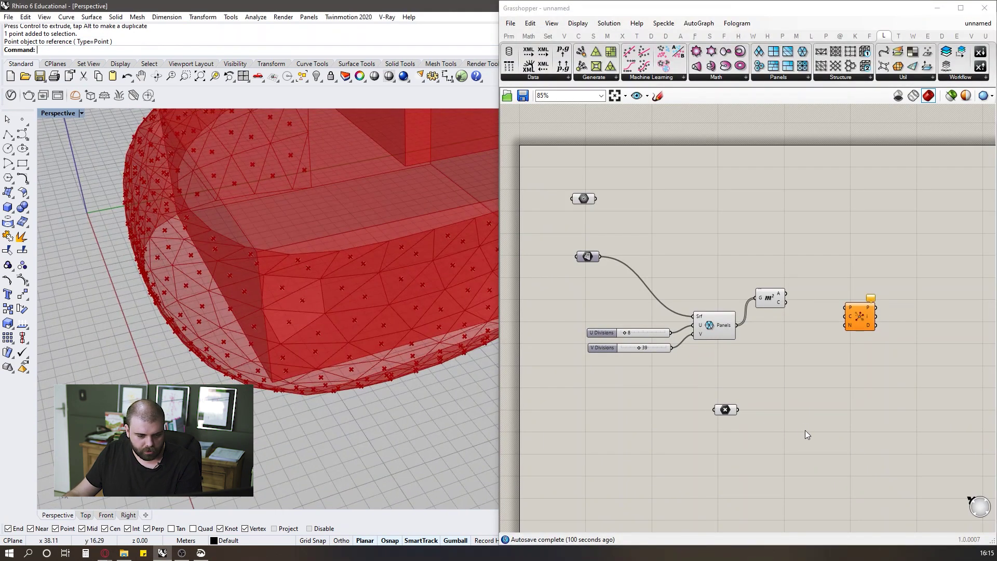
drag(725, 410, 734, 375)
Shift the referenced point object slightly in Rhino, near the facade's curved corner.
right_drag(328, 307, 308, 345)
drag(170, 366, 164, 360)
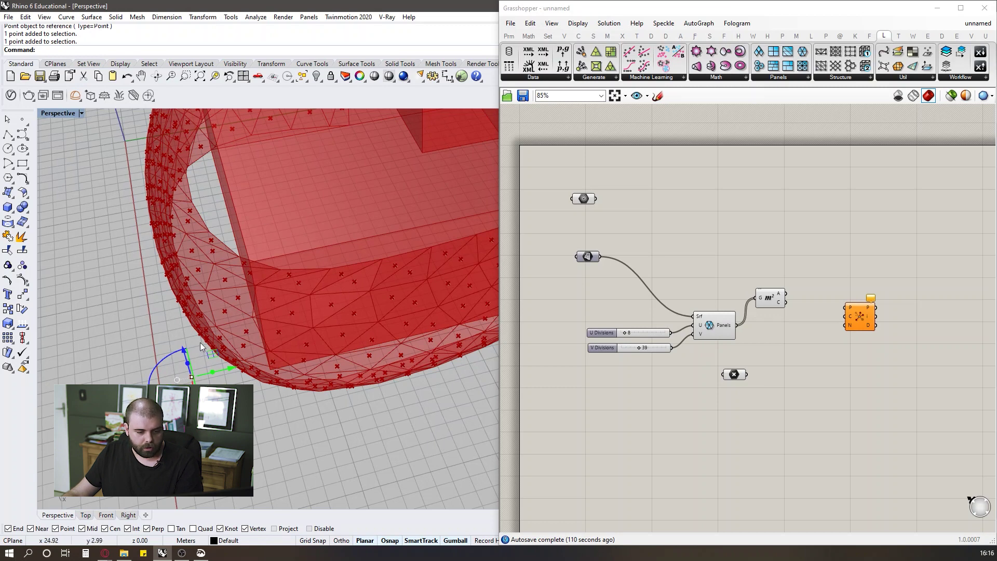
key(Escape)
Connect the Point parameter to the P input of the Closest Points component.
scroll(817, 338, up, 4)
click(906, 310)
click(887, 261)
drag(661, 410, 873, 301)
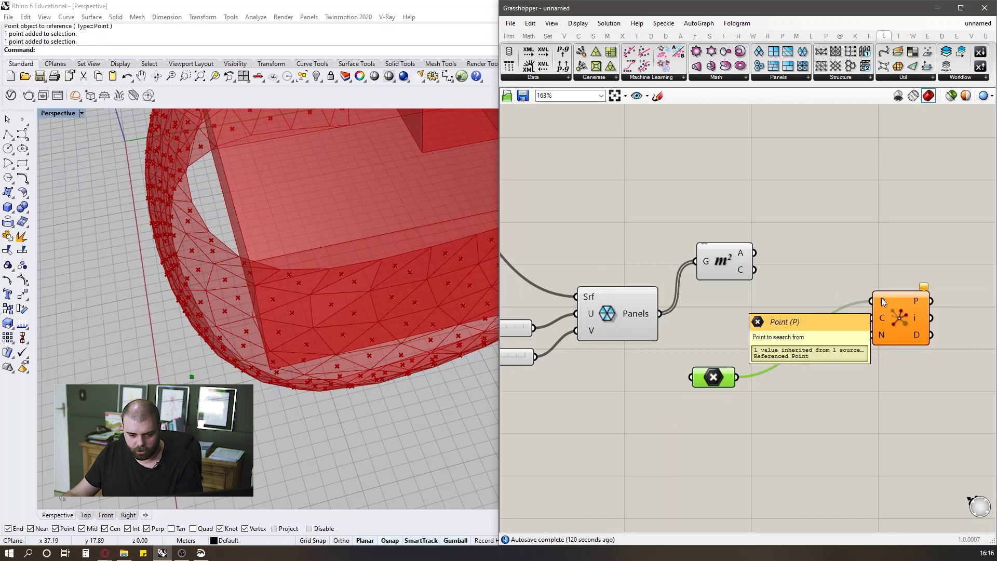
click(907, 326)
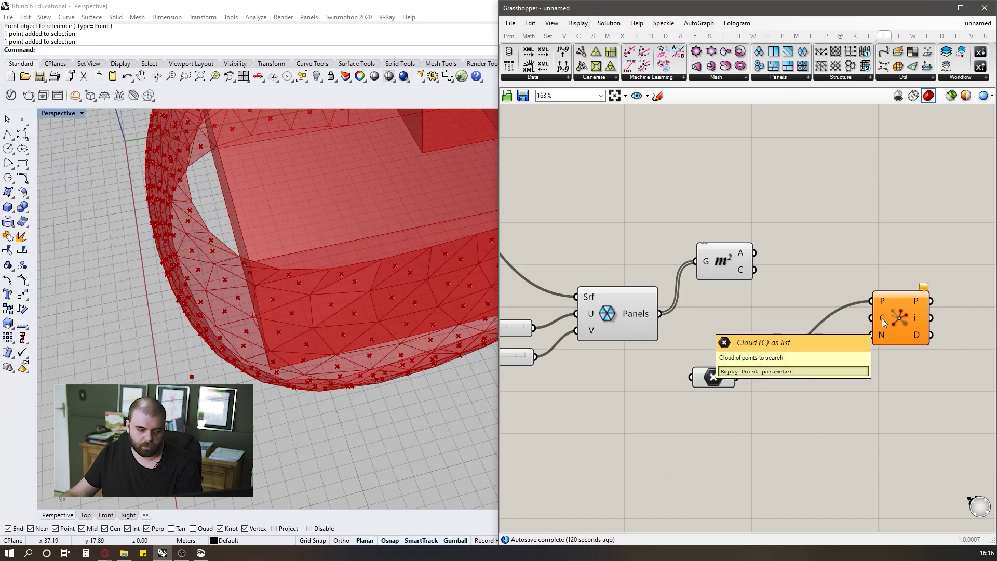
Connect the centroid output of the Area component to the C input of Closest Points.
scroll(675, 276, down, 3)
scroll(677, 277, up, 3)
click(690, 264)
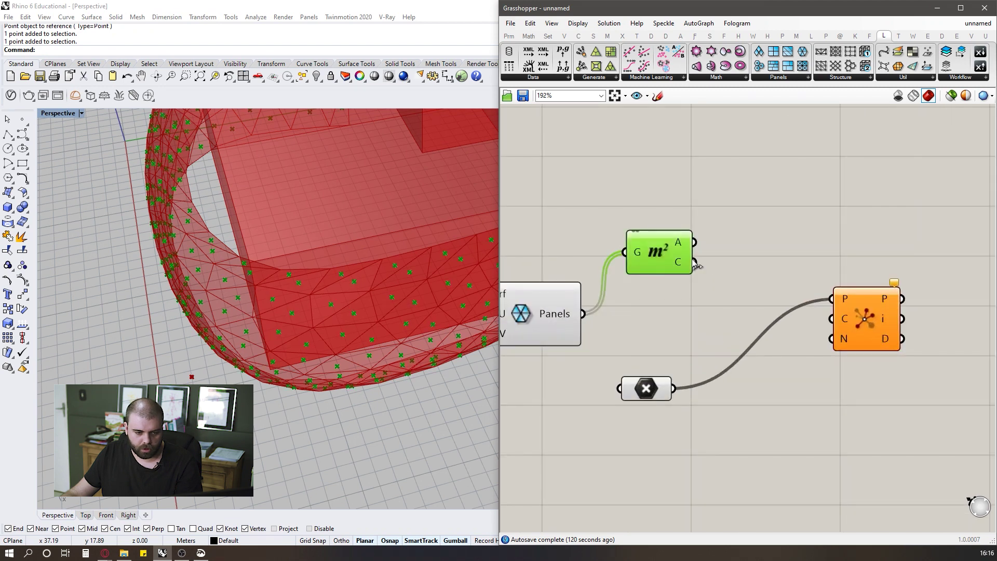
drag(680, 264, 831, 320)
click(810, 232)
scroll(625, 315, down, 4)
scroll(743, 309, up, 2)
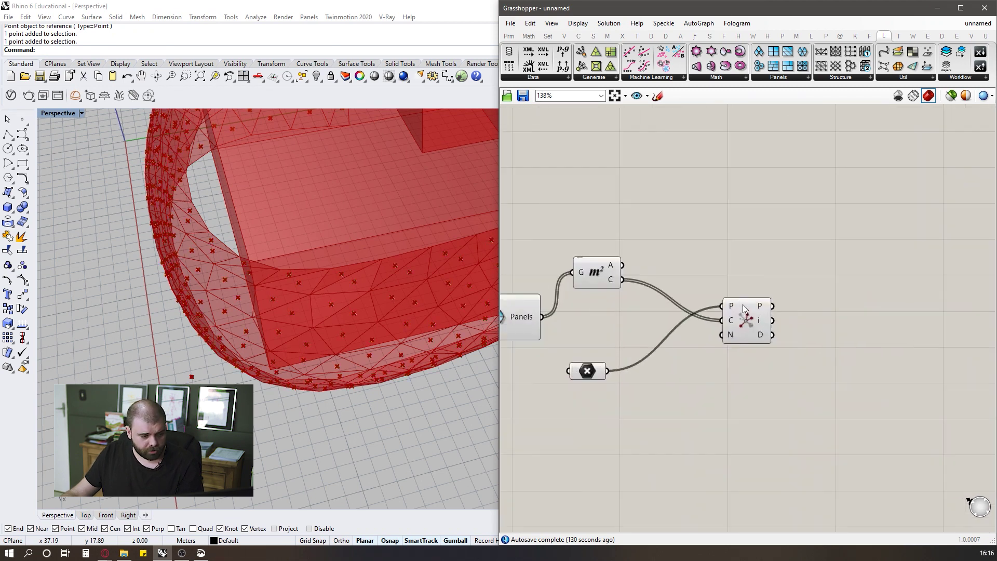
Check the found panel centres on the facade and space the Point parameter and Closest Points farther apart.
click(749, 323)
right_drag(384, 341, 194, 314)
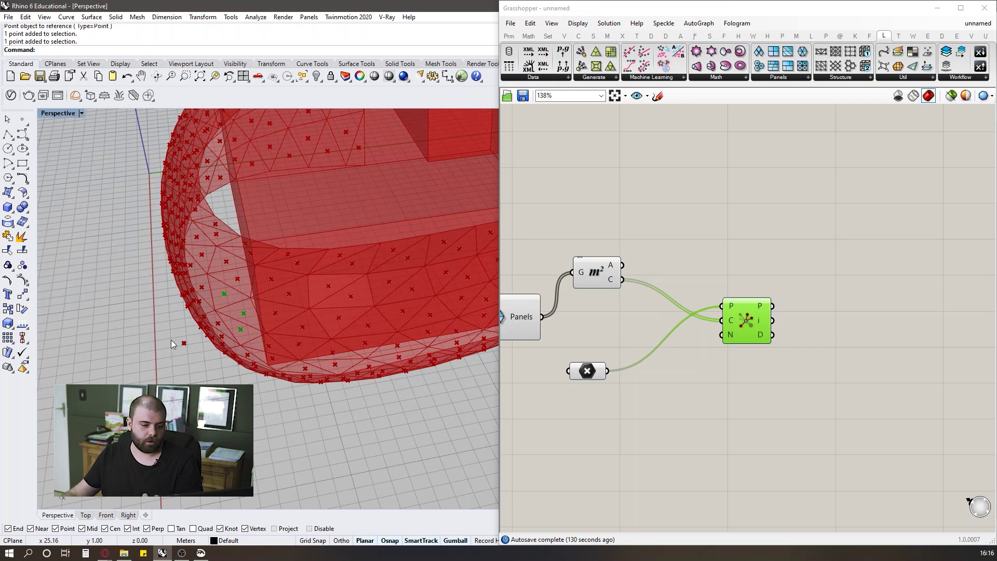
click(587, 375)
click(737, 351)
drag(744, 327, 773, 330)
click(770, 274)
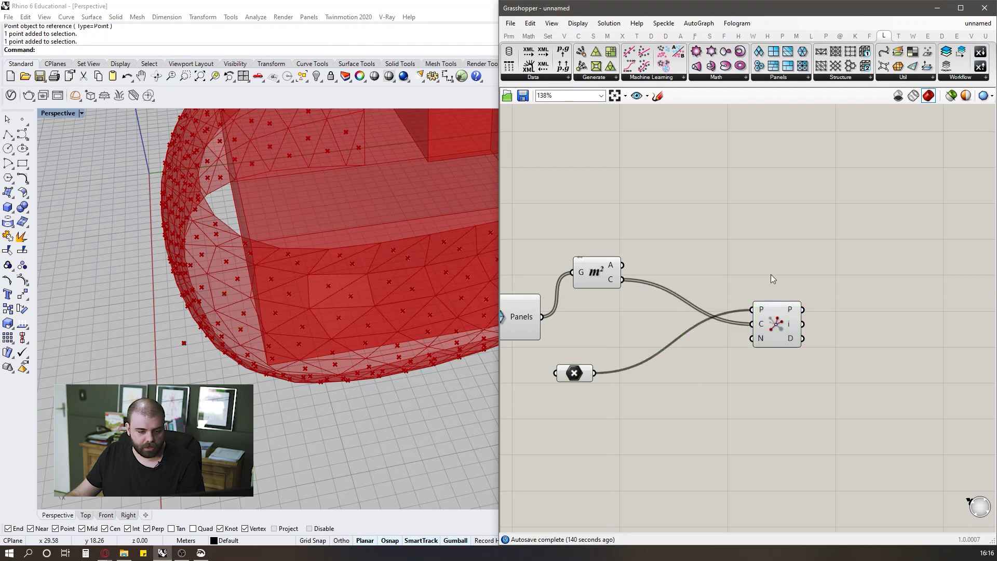
Add a number slider below Closest Points and connect it to the N count input.
mouse_move(760, 341)
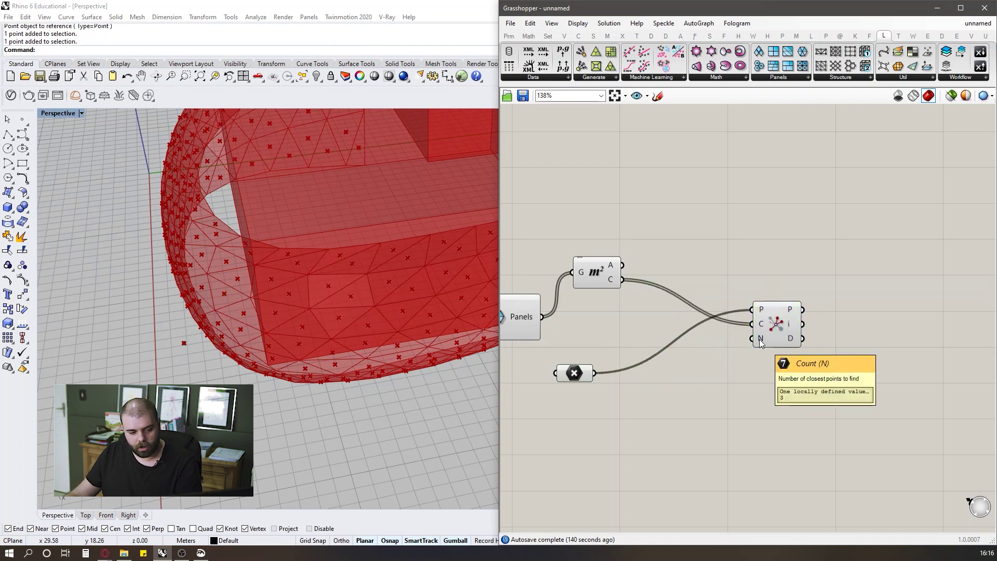
double_click(699, 388)
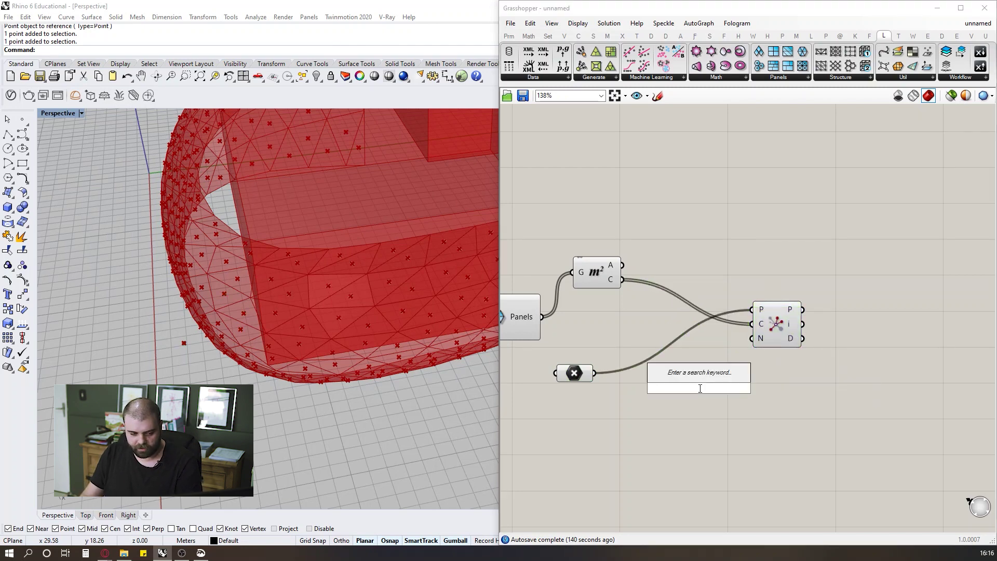
text(slider)
key(Return)
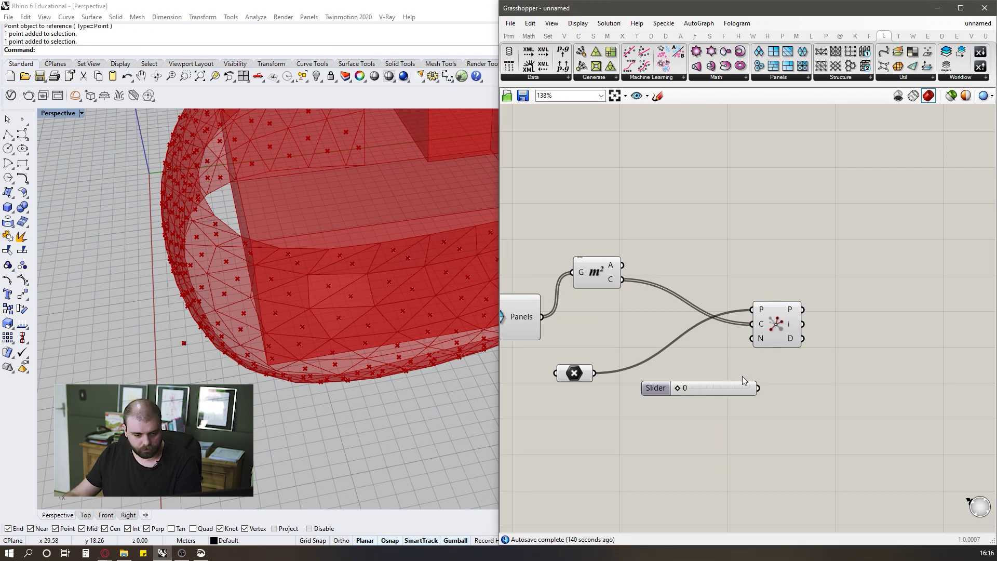
scroll(758, 389, up, 2)
drag(758, 389, 749, 331)
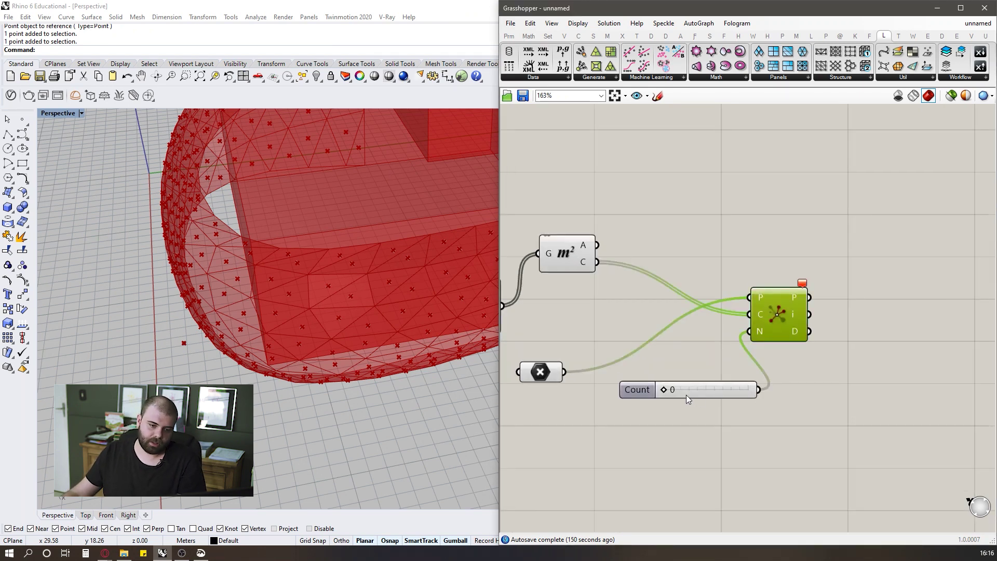
Set the Count slider to 71 and review the selected panel centres around the facade's curved corner.
click(829, 293)
click(781, 312)
drag(663, 388, 722, 398)
scroll(357, 289, down, 6)
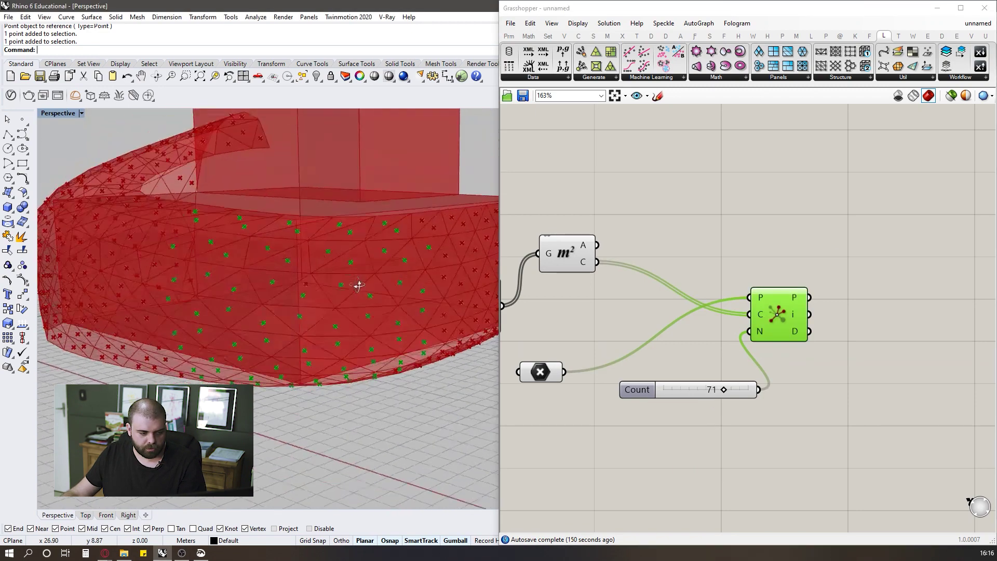
right_drag(353, 279, 358, 303)
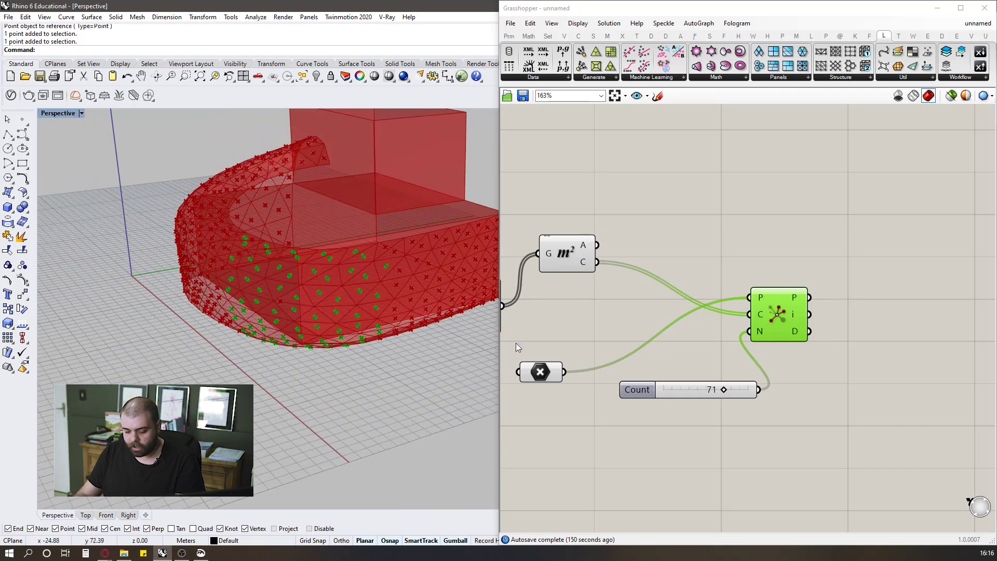
Try a Closest Point component fed by the Area centroids and the attractor point, and delete it.
double_click(717, 242)
text(closest)
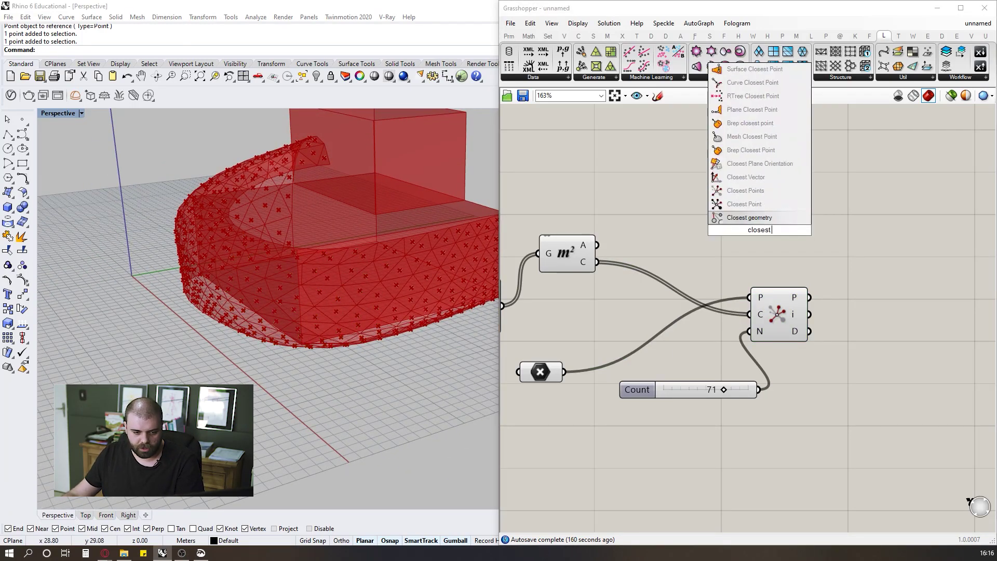
text( point)
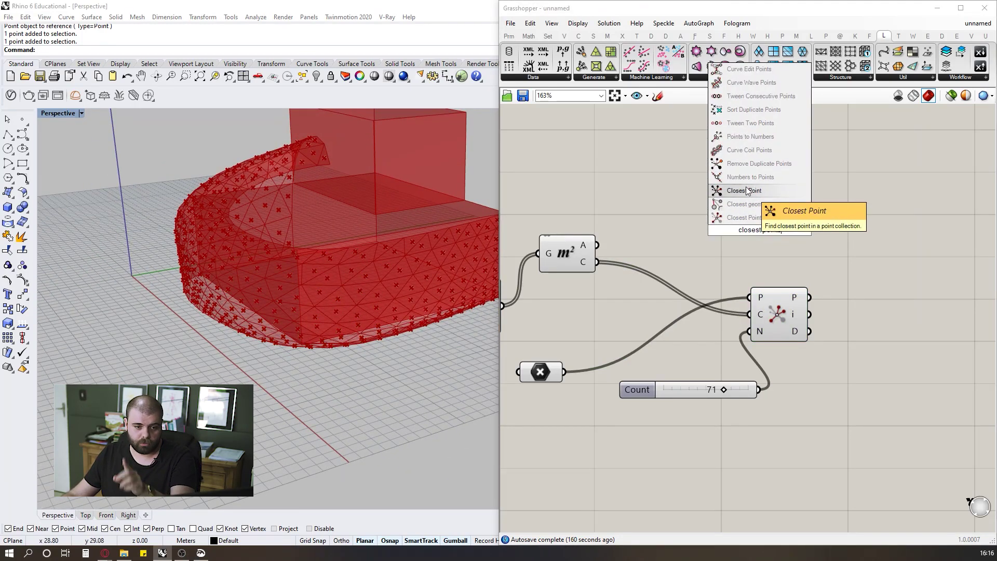
click(746, 191)
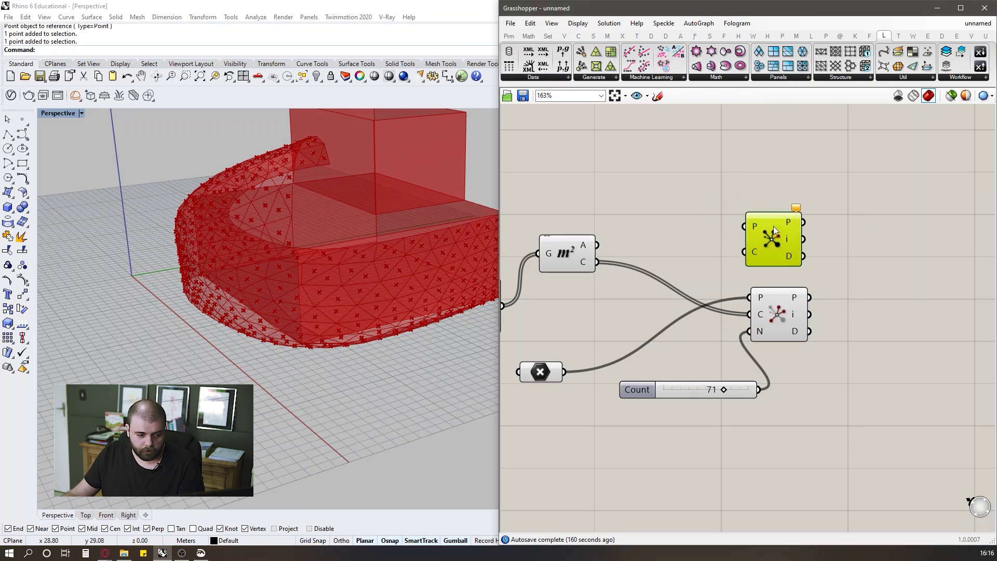
drag(585, 355, 763, 210)
drag(612, 246, 758, 238)
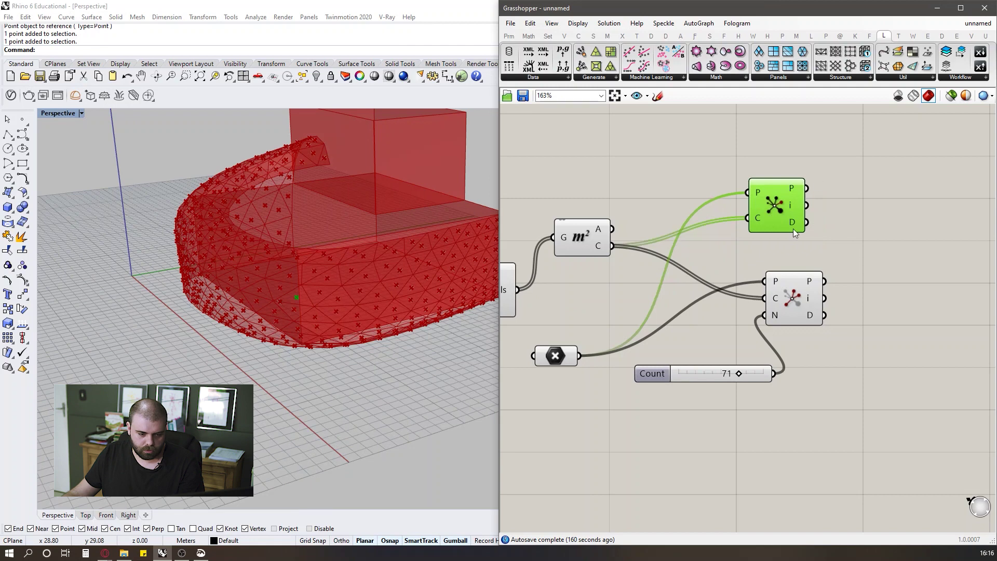
drag(583, 355, 744, 218)
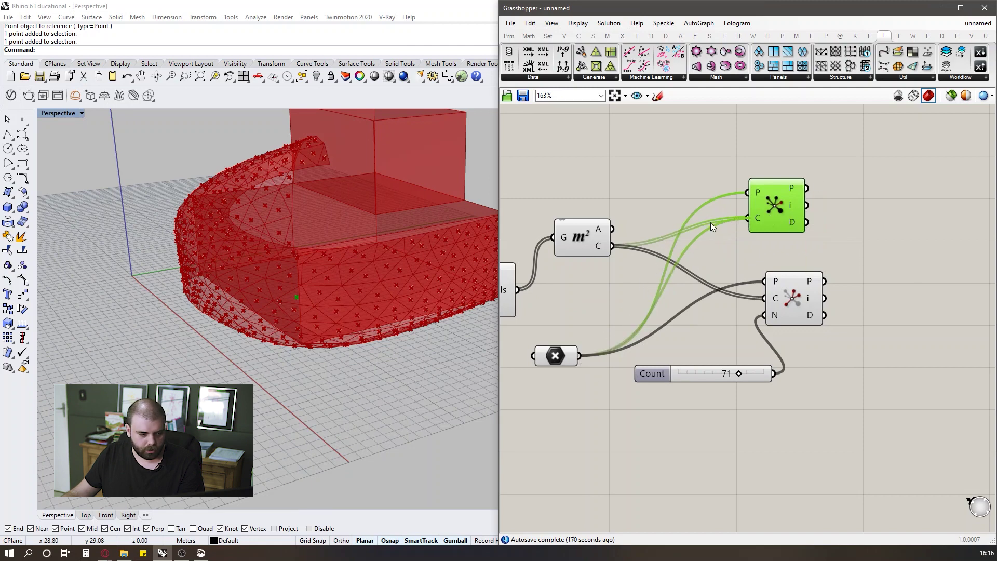
drag(612, 246, 749, 213)
click(801, 182)
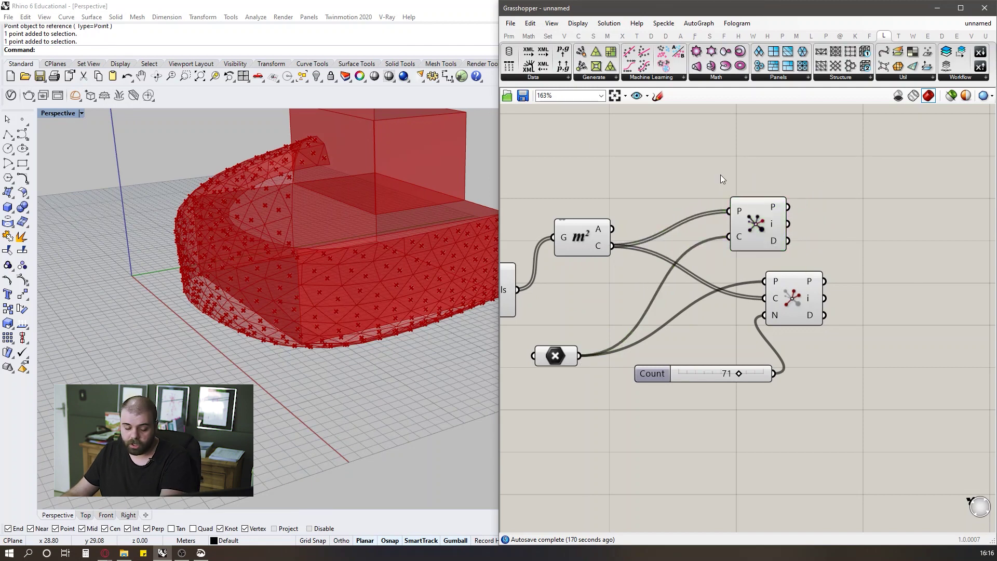
click(755, 203)
key(Delete)
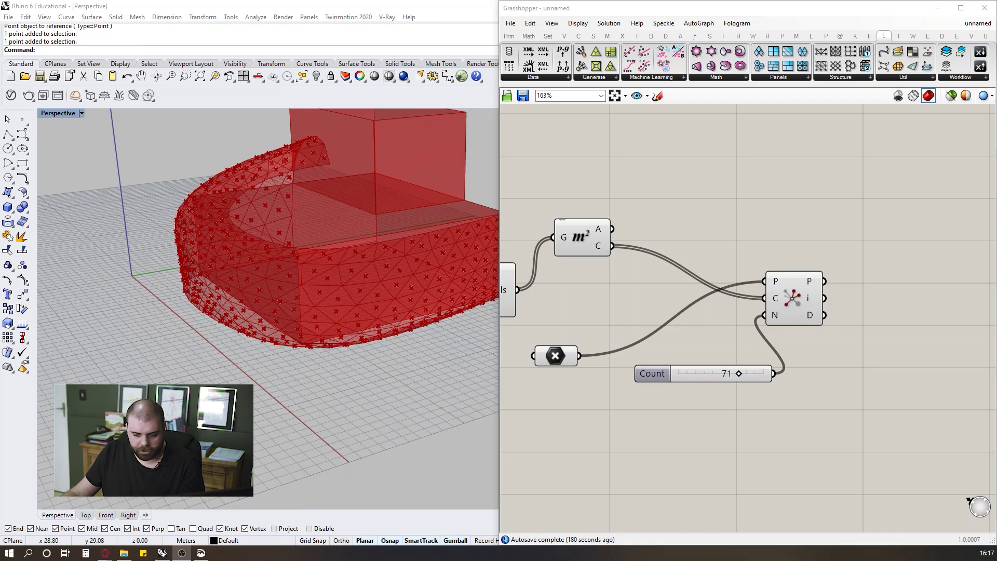
Switch to the browser to review the ArboSkin facade reference image, and return to Grasshopper.
click(761, 394)
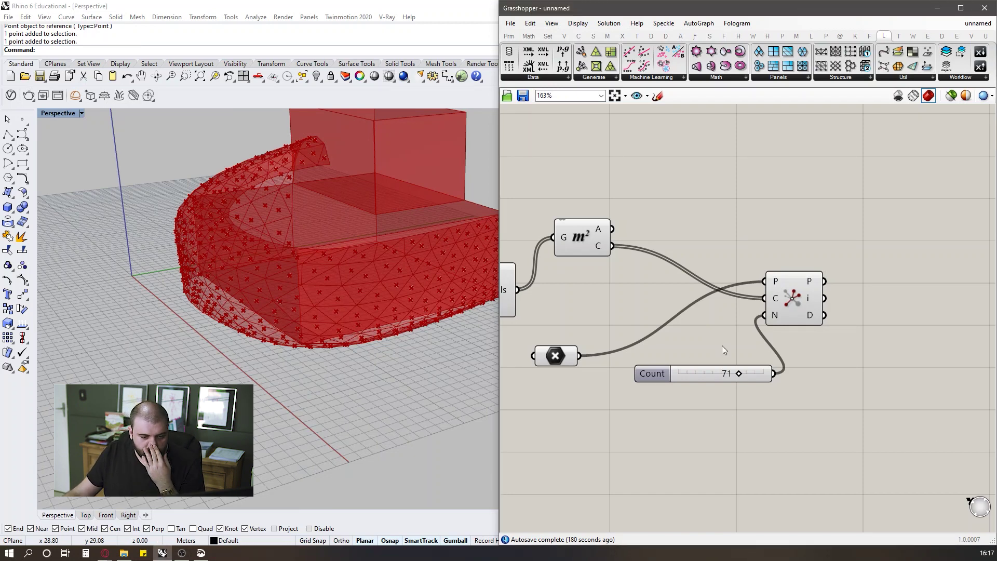
right_drag(772, 232, 708, 292)
drag(732, 355, 749, 370)
click(736, 301)
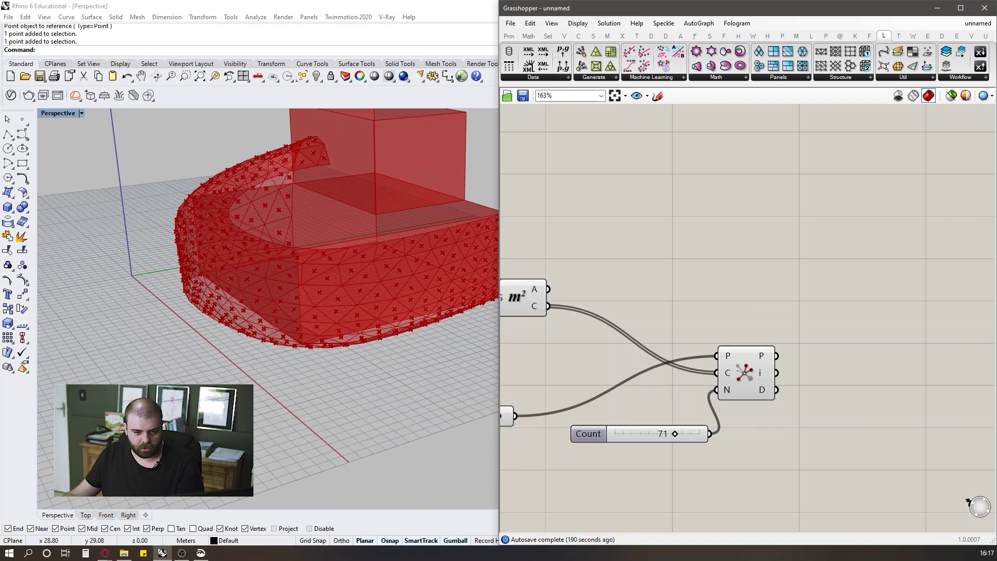
key(alt+Tab)
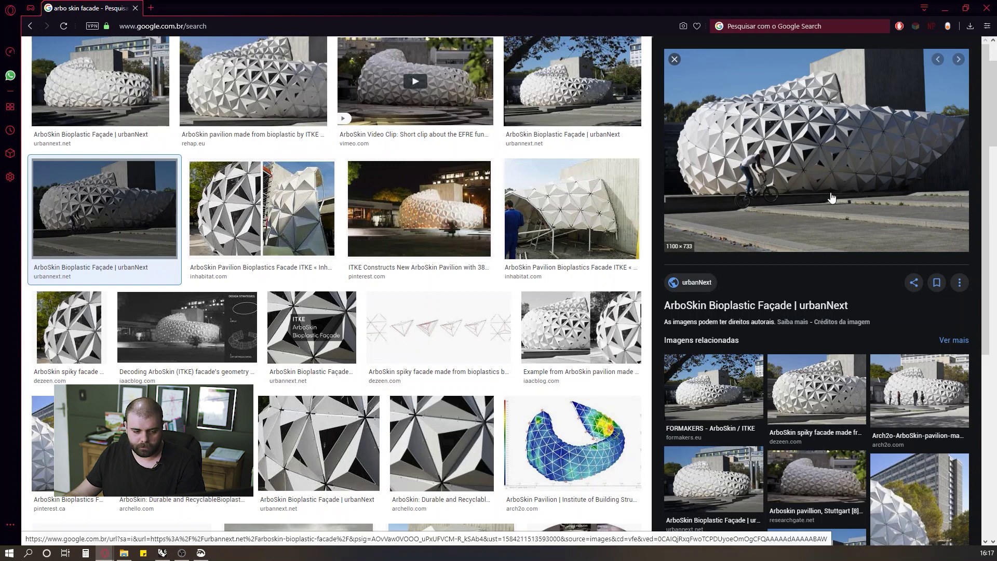
click(946, 8)
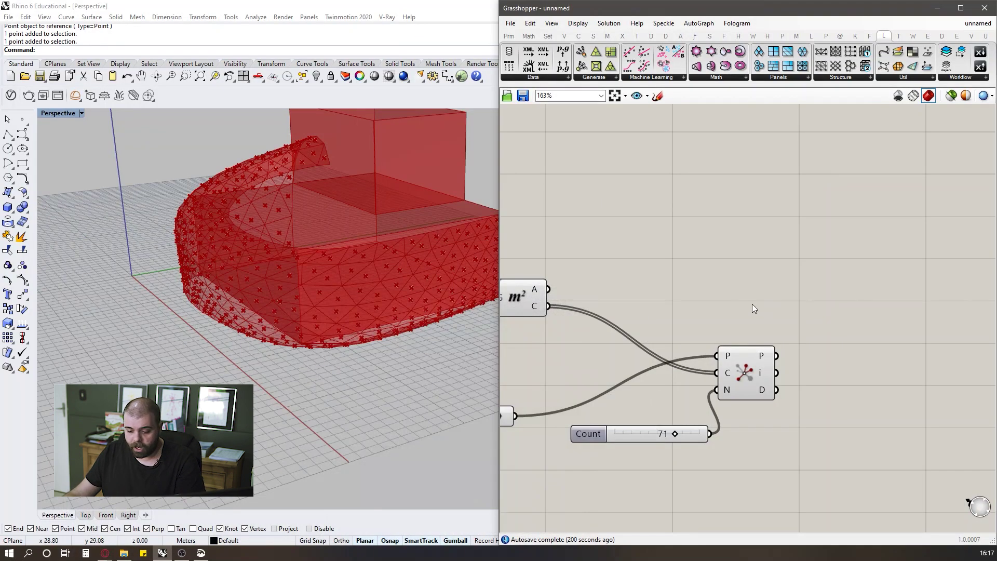
Add a List Item component and place it below and beyond the Closest Points component.
scroll(752, 304, down, 3)
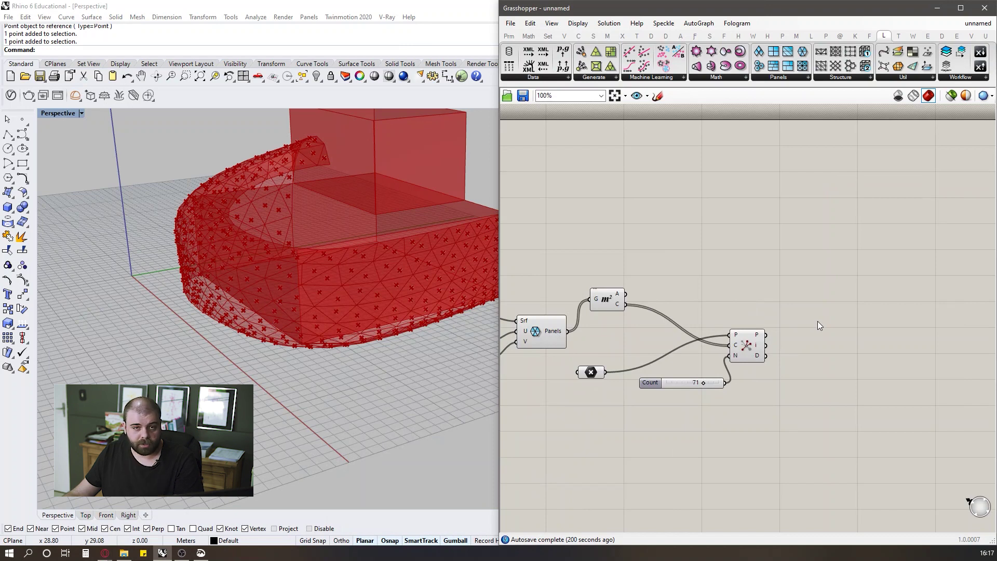
scroll(817, 321, up, 3)
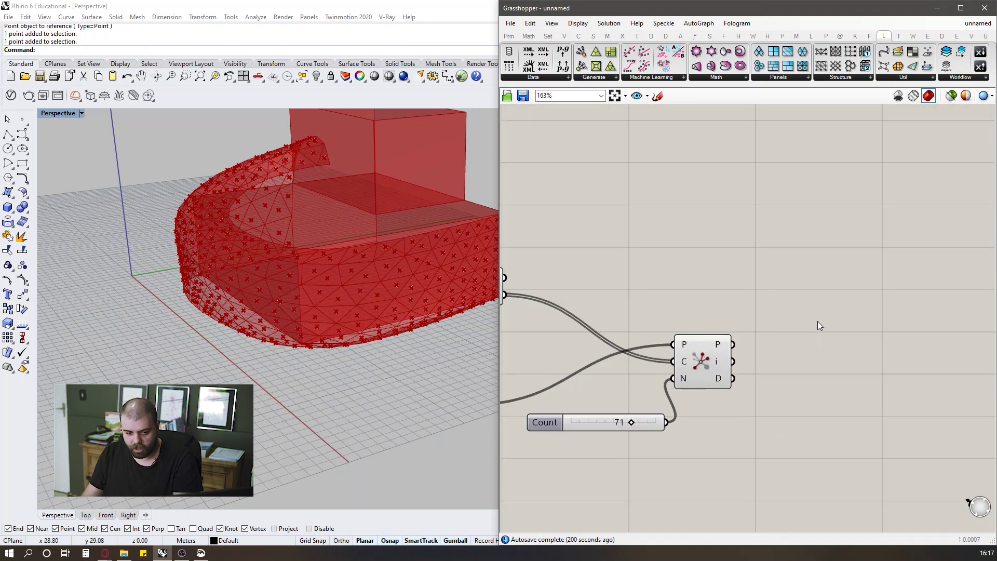
double_click(818, 321)
text(list item)
key(Return)
drag(813, 332, 853, 486)
Add a Cull Index component above List Item and arrange the two beside Closest Points.
double_click(853, 314)
text(cull ind)
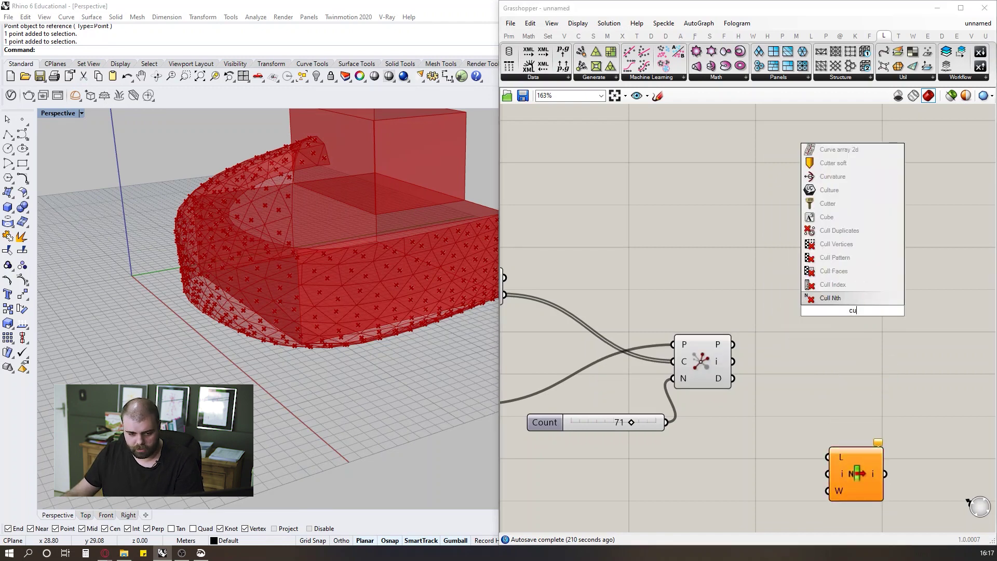
click(844, 299)
drag(850, 325, 874, 369)
click(761, 373)
scroll(763, 372, down, 3)
drag(825, 439, 833, 430)
click(783, 409)
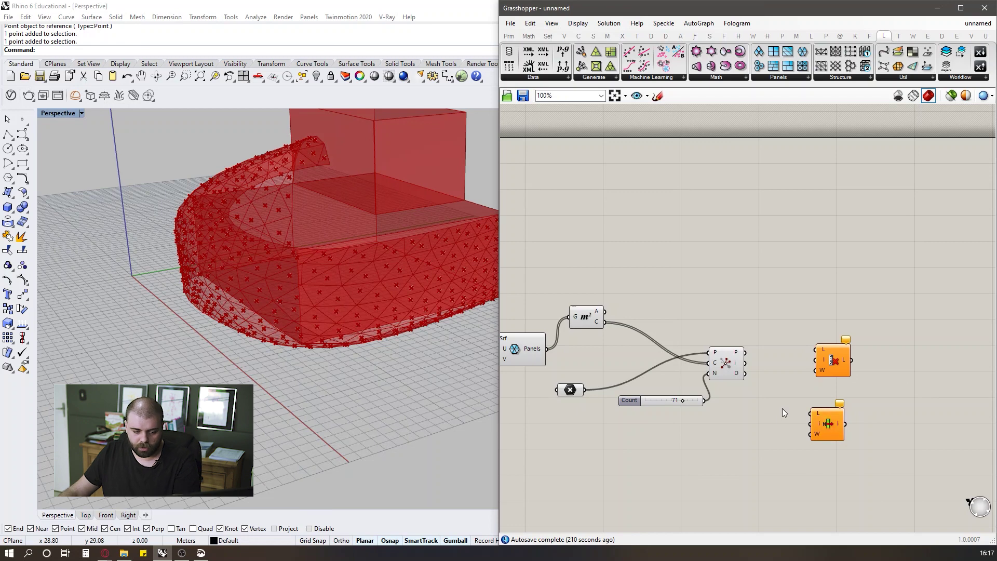
Connect the Panels output of the triangle panels component to the L input of List Item.
scroll(782, 433, up, 3)
scroll(830, 363, down, 5)
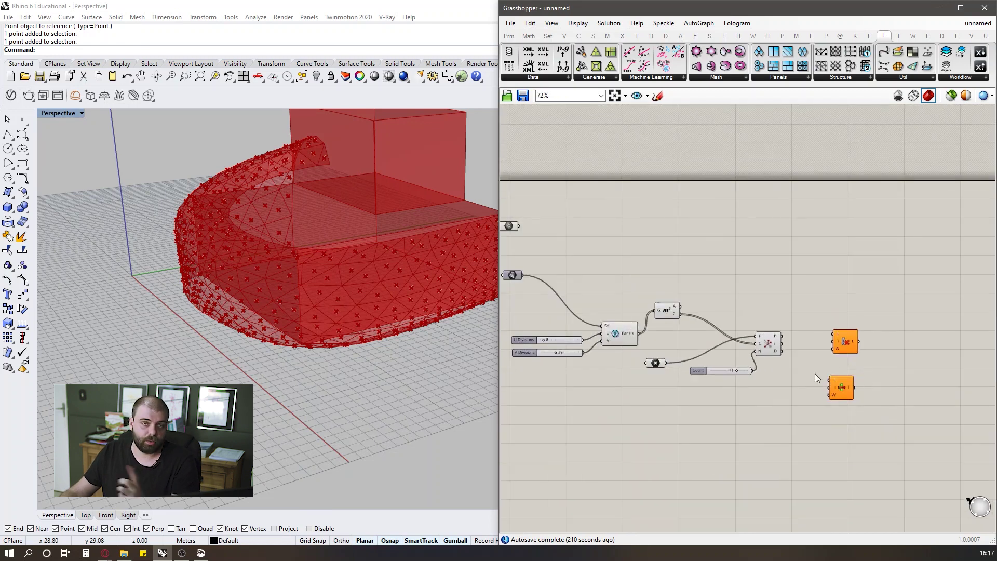
scroll(816, 373, up, 3)
scroll(643, 332, up, 1)
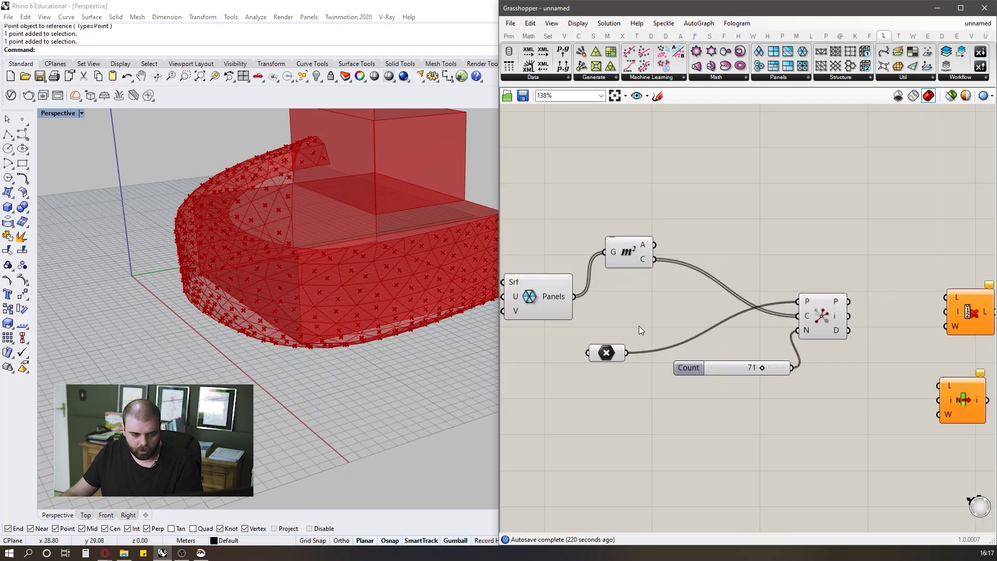
scroll(675, 333, up, 2)
drag(574, 297, 851, 373)
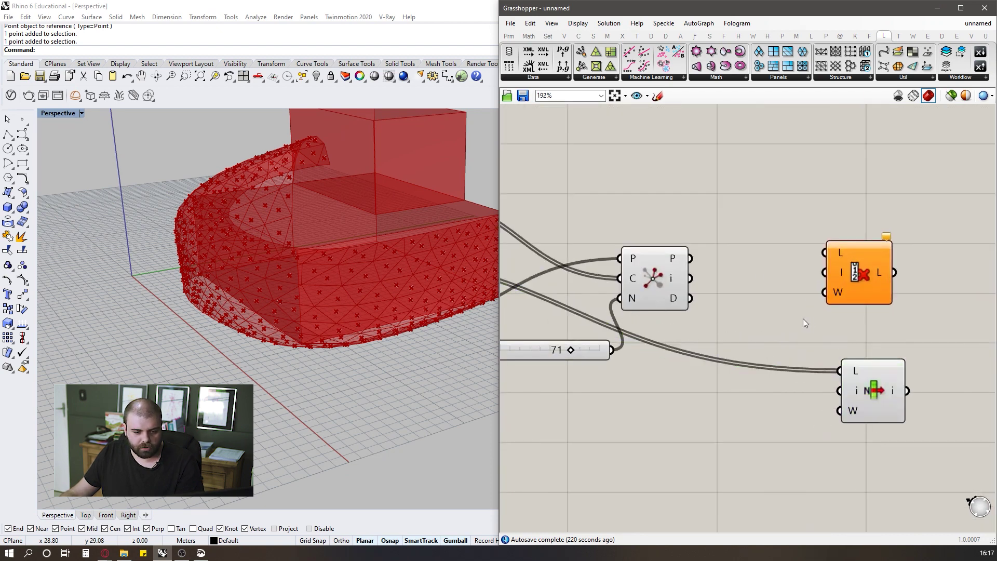
Inspect the indexed surfaces of the Panels output in a temporary text panel, and delete that panel.
click(509, 36)
drag(733, 65, 768, 216)
scroll(768, 216, down, 4)
right_drag(549, 255, 653, 263)
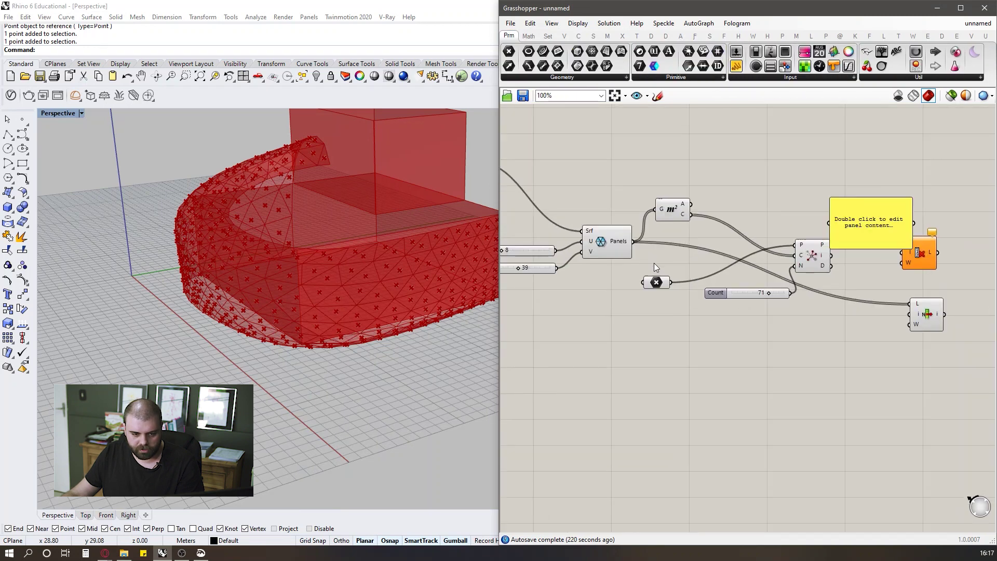
drag(633, 244, 833, 224)
scroll(883, 208, up, 5)
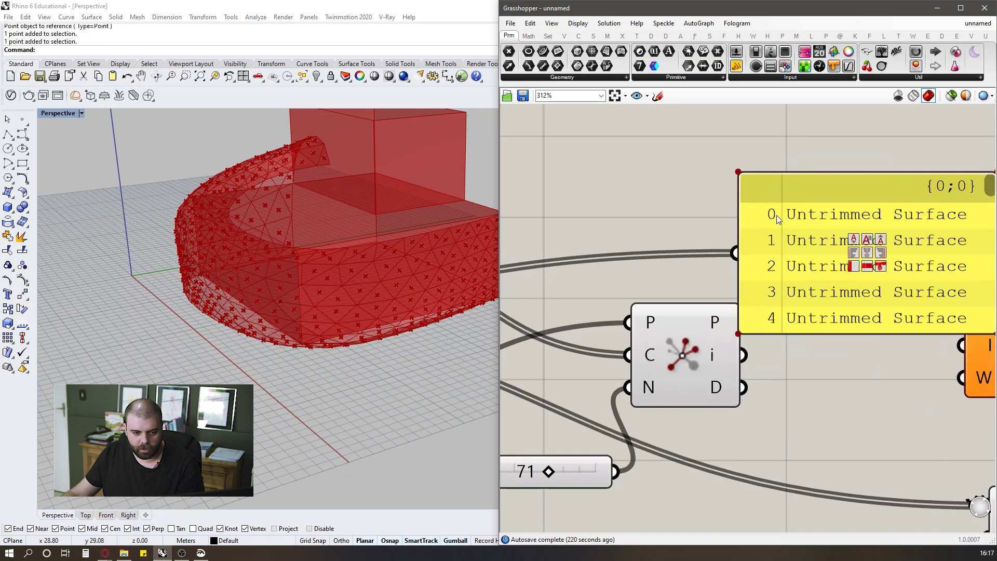
scroll(773, 312, down, 5)
scroll(839, 264, up, 5)
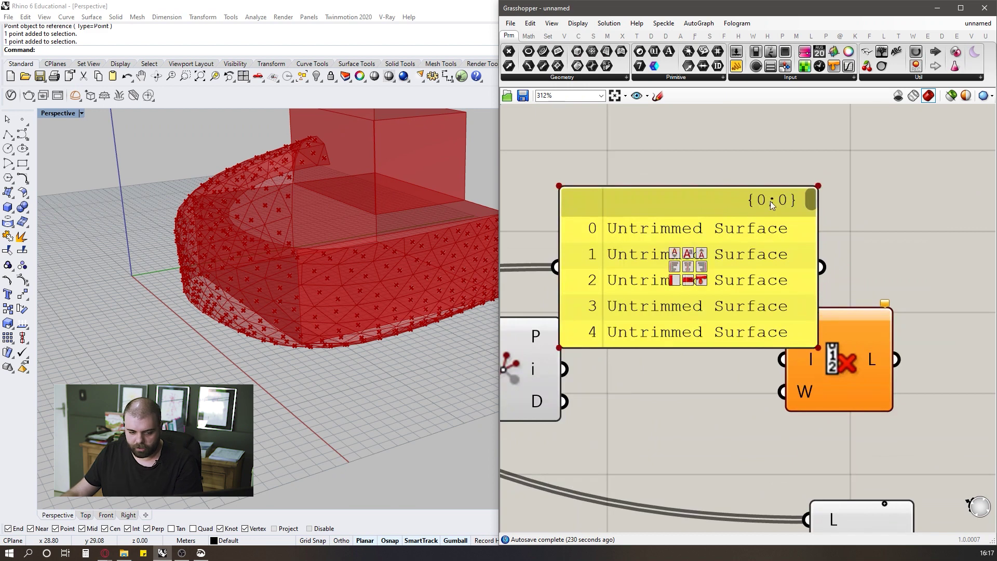
drag(768, 200, 779, 199)
key(Delete)
Add a number slider and connect it to the index input of List Item.
scroll(781, 190, down, 4)
scroll(731, 338, up, 2)
double_click(721, 353)
text(0<10)
key(Return)
drag(818, 354, 852, 335)
Set the Index slider to 94 to preview a single facade panel, and delete the slider.
scroll(223, 327, down, 5)
right_drag(224, 327, 290, 319)
scroll(363, 270, up, 6)
right_drag(367, 267, 389, 269)
scroll(389, 268, down, 4)
drag(685, 354, 789, 354)
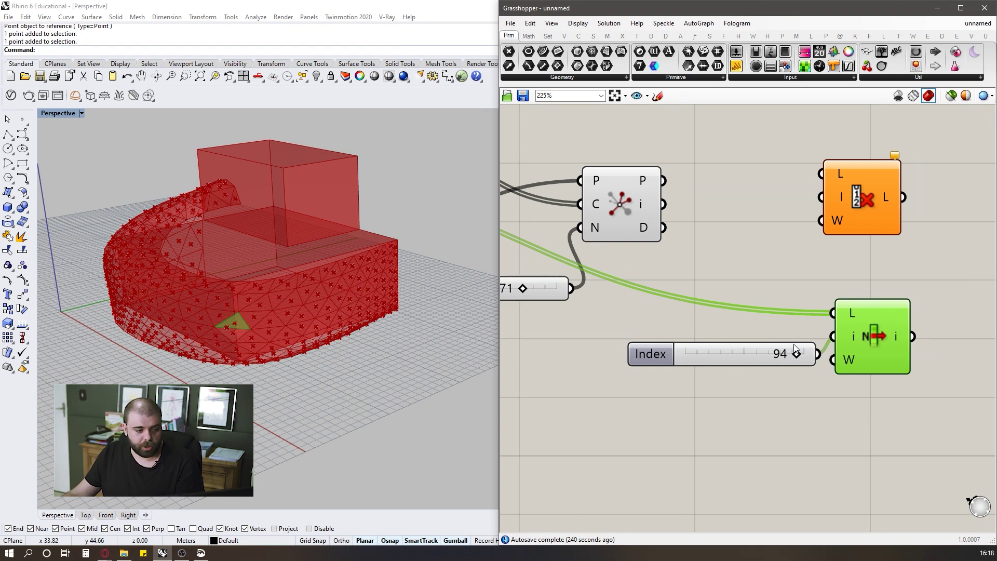
click(736, 344)
key(Delete)
click(597, 209)
click(702, 347)
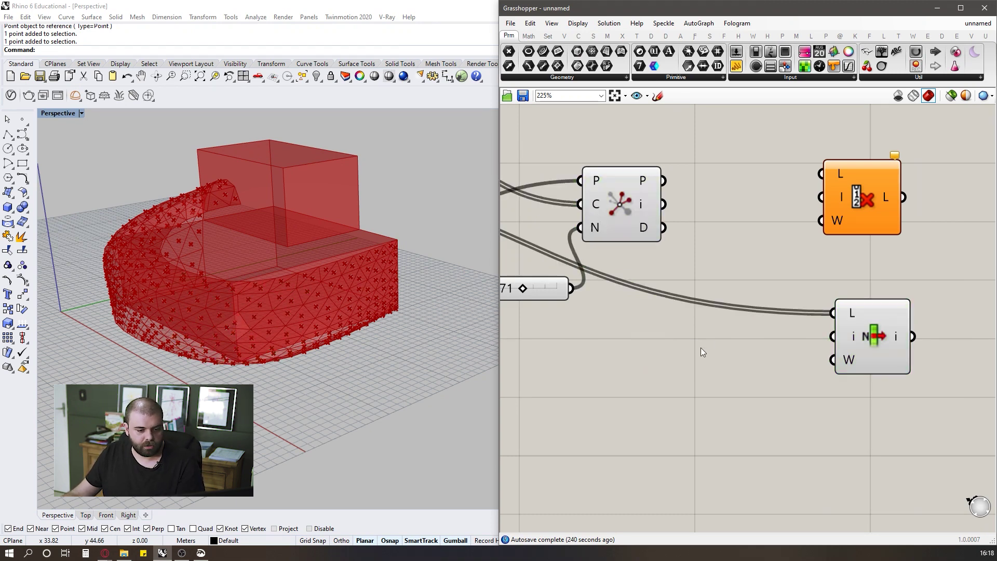
Examine the closest-point index list of Closest Points and the matching points on the facade.
scroll(675, 263, down, 3)
scroll(664, 243, up, 2)
mouse_move(665, 241)
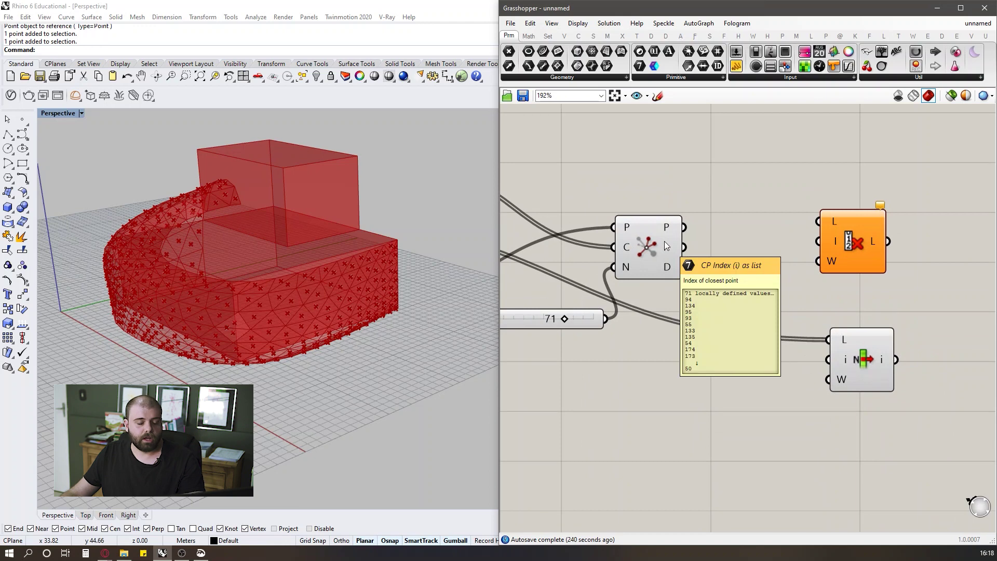
click(641, 245)
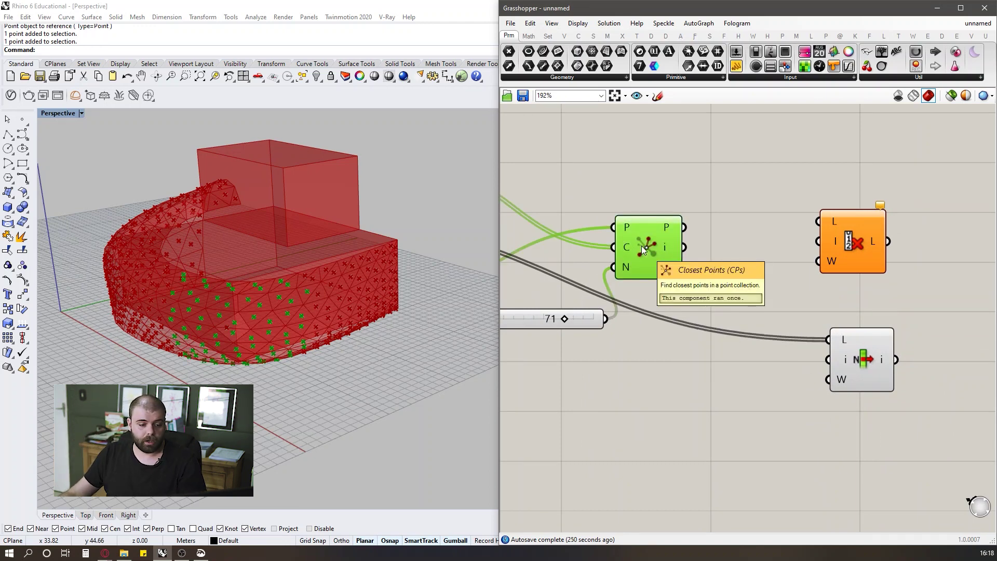
Connect the index output of Closest Points to the index input of List Item, and preview the picked facade panels.
click(767, 204)
drag(850, 353, 847, 353)
drag(685, 247, 825, 359)
right_drag(326, 361, 192, 323)
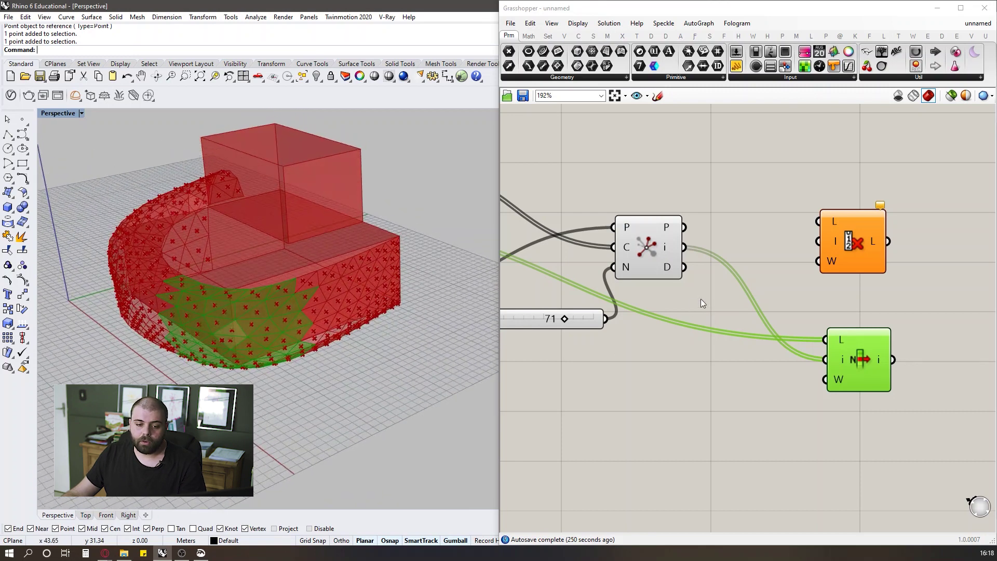
scroll(737, 290, down, 2)
scroll(782, 230, up, 2)
click(782, 233)
drag(820, 267, 839, 254)
drag(782, 181, 911, 311)
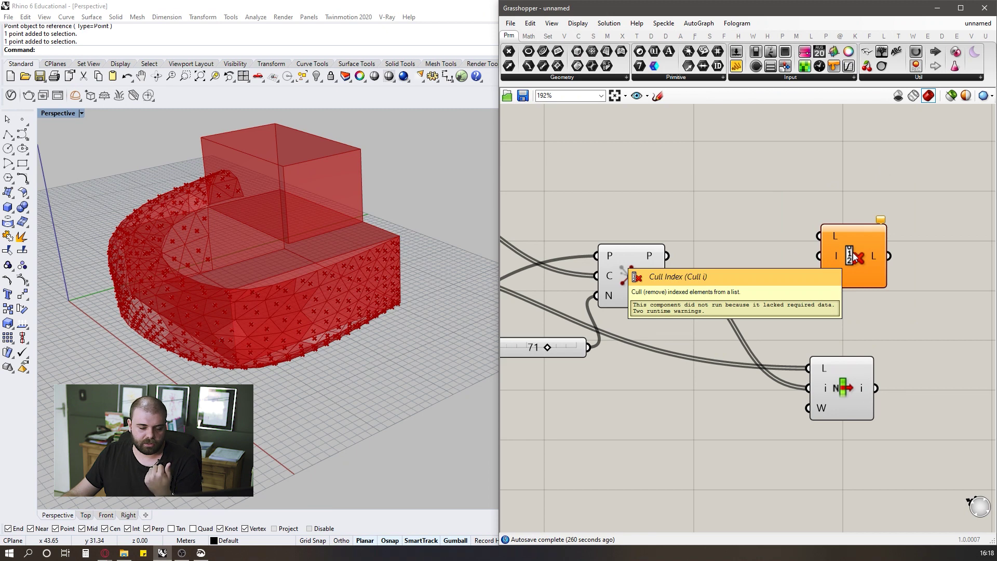
click(834, 378)
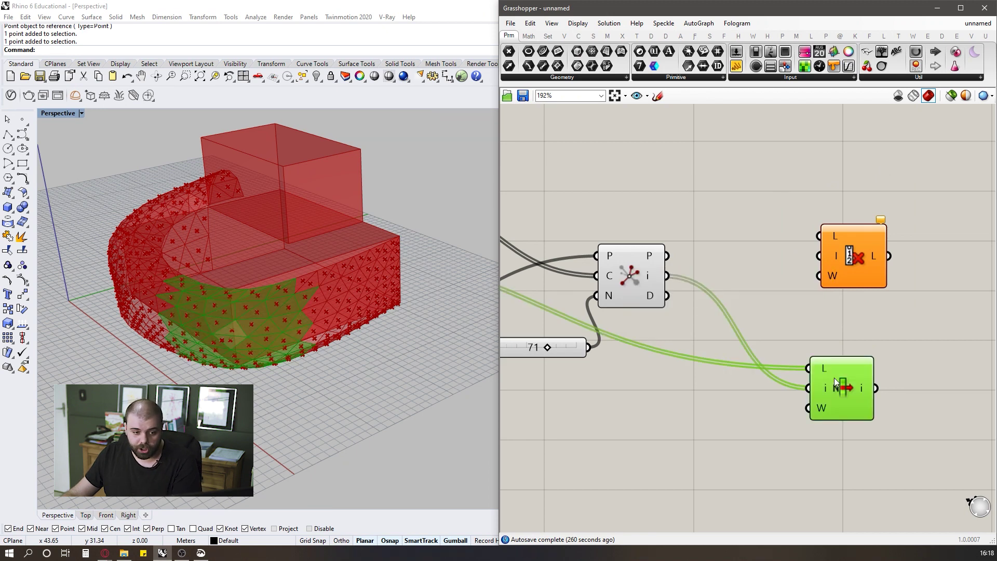
click(798, 311)
click(840, 254)
click(751, 191)
Connect the Panels output to the list input of Cull Index and the Closest Points indices to its index input.
scroll(844, 204, down, 5)
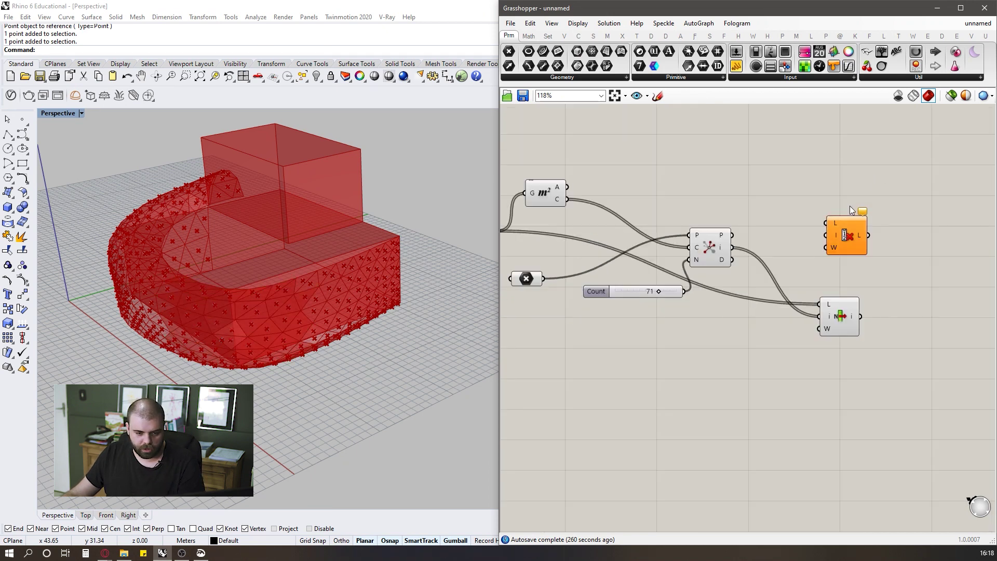
scroll(711, 185, up, 2)
drag(867, 317, 884, 346)
click(746, 281)
drag(530, 236, 856, 228)
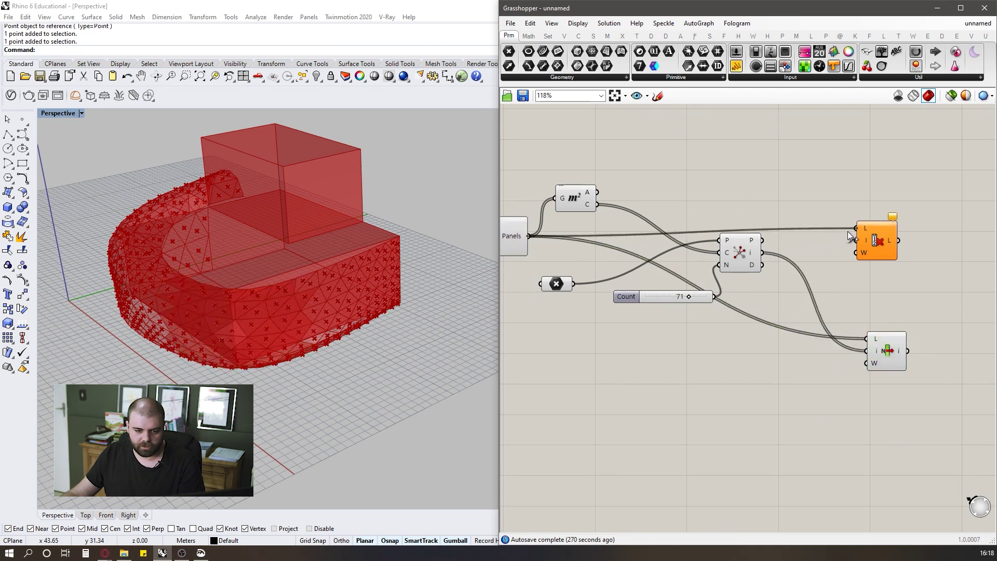
scroll(872, 190, up, 3)
drag(684, 288, 827, 238)
click(870, 446)
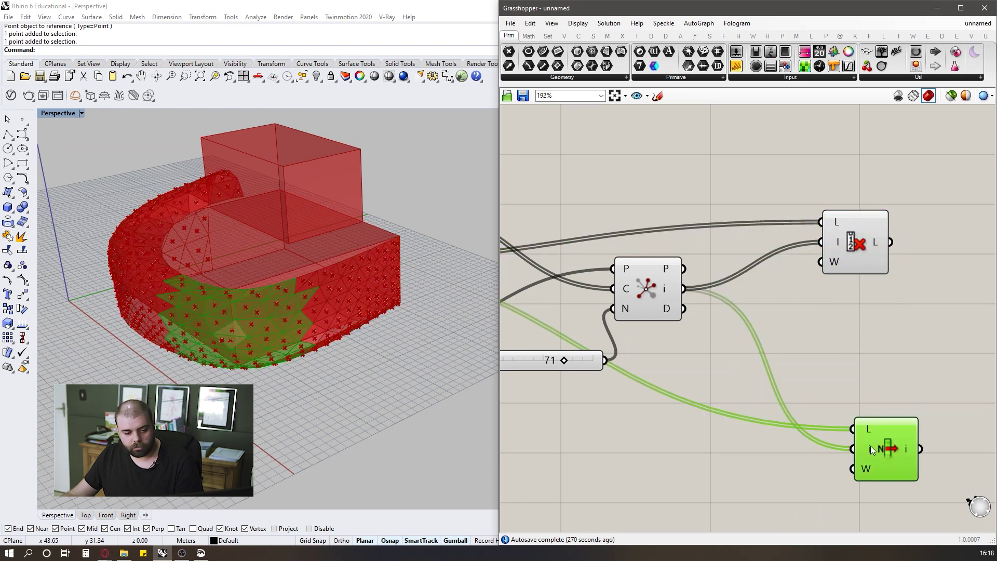
Turn off the preview of the Area, attractor point and Closest Points components.
click(860, 354)
scroll(859, 355, down, 5)
drag(769, 421, 623, 206)
middle_click(668, 227)
click(697, 201)
click(713, 173)
right_drag(712, 173, 713, 198)
right_drag(364, 232, 275, 283)
Compare the facade panels output by List Item and Cull Index, and move List Item farther below Cull Index.
scroll(327, 252, up, 5)
scroll(262, 309, down, 4)
scroll(852, 363, up, 5)
click(810, 404)
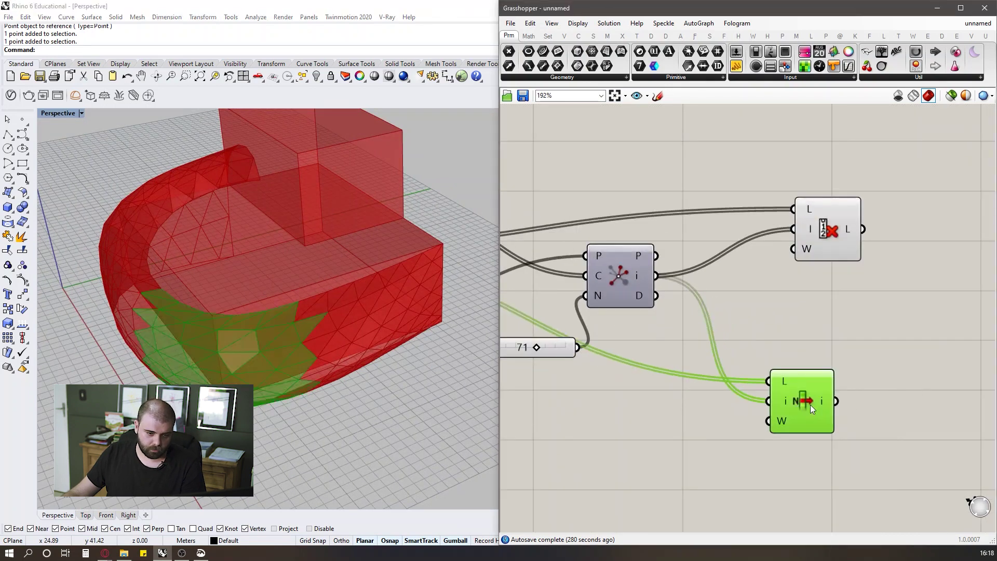
click(831, 221)
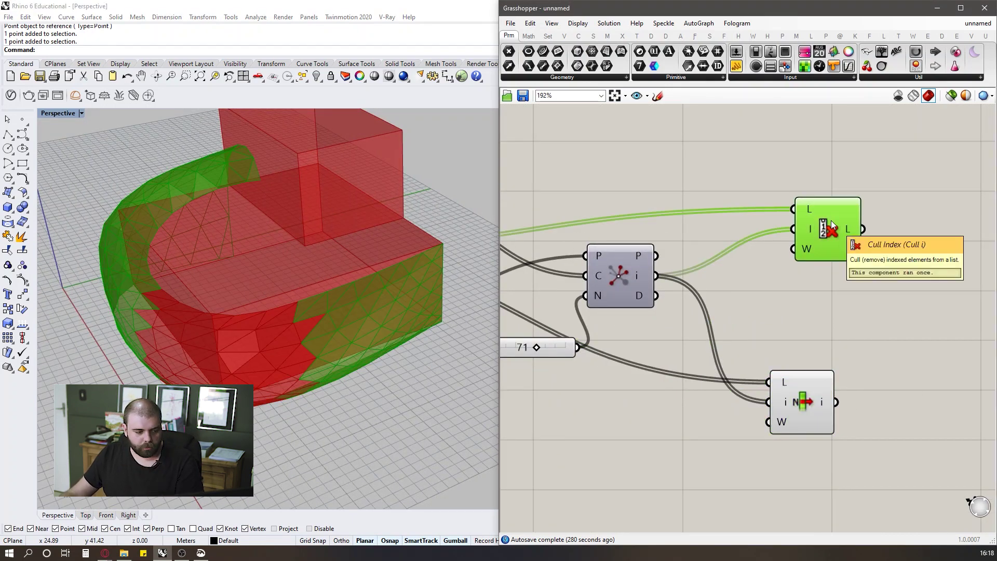
scroll(695, 319, down, 3)
drag(755, 378, 768, 463)
click(780, 399)
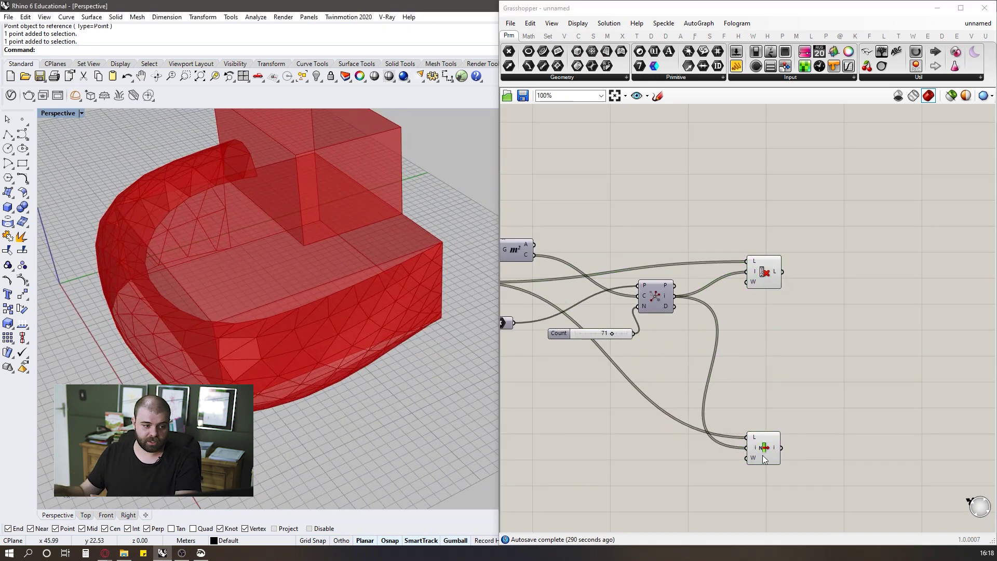
Highlight the List Item panels and examine the panels kept by Cull Index close up on the facade.
click(761, 454)
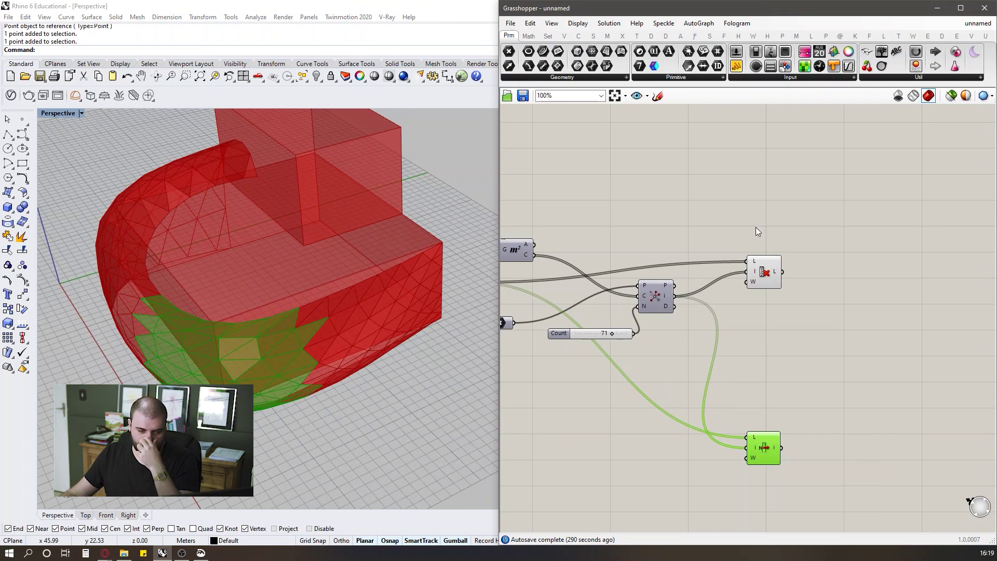
click(787, 228)
scroll(786, 228, down, 3)
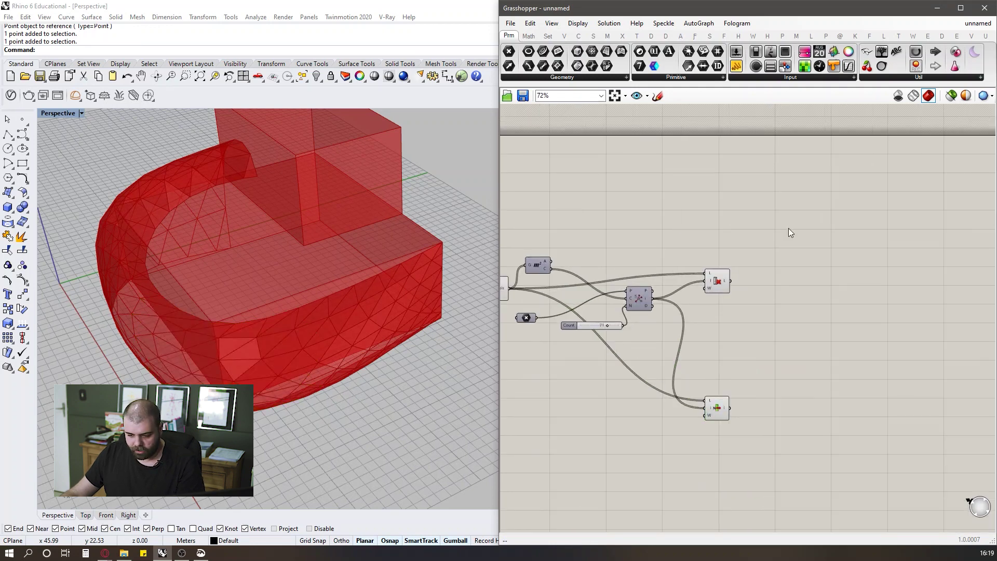
click(716, 285)
scroll(370, 269, up, 8)
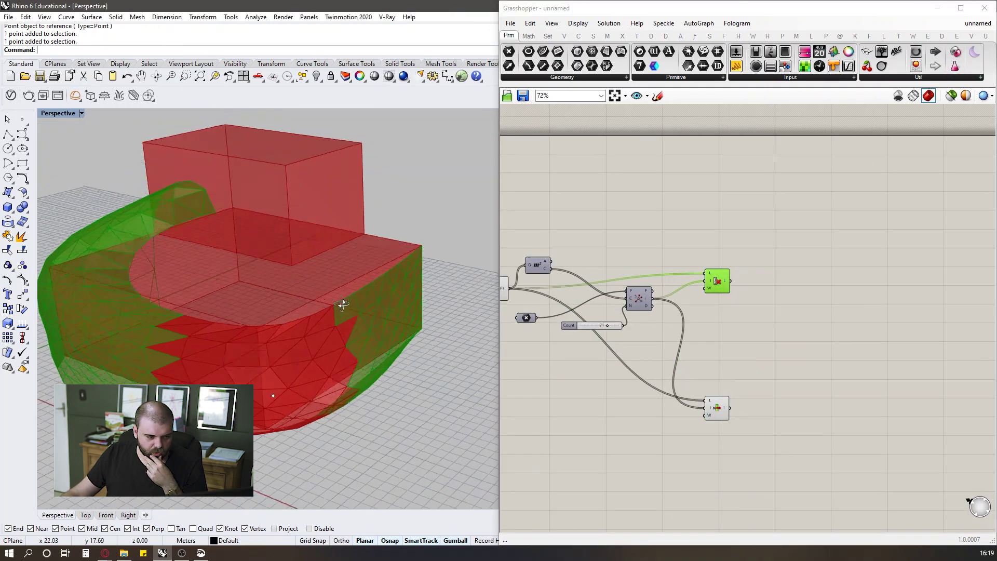
right_drag(369, 269, 378, 261)
scroll(364, 263, up, 5)
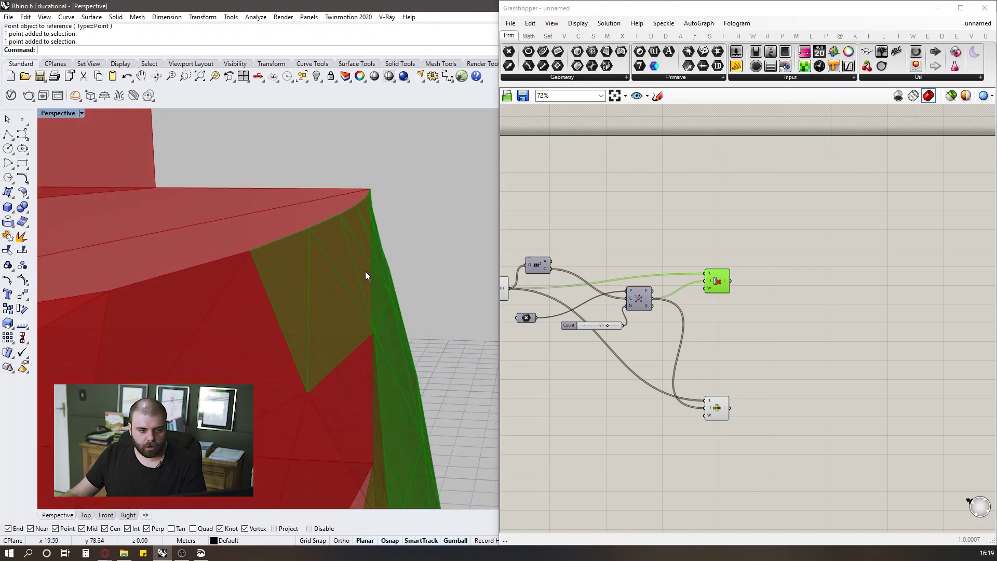
right_drag(406, 236, 363, 268)
Sketch a triangle with its corners joined to an apex point on the canvas, and delete the sketch.
click(657, 95)
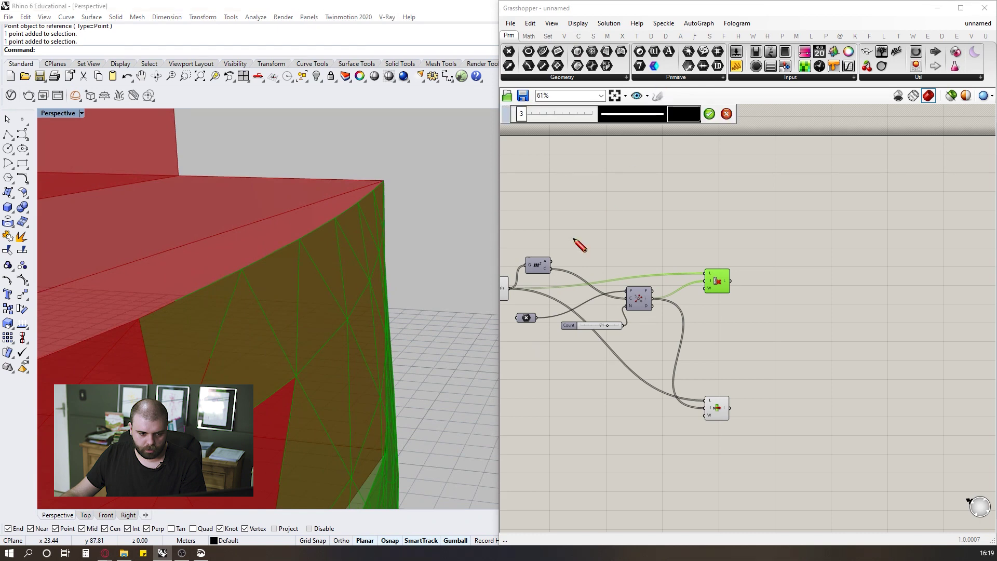
mouse_move(643, 246)
mouse_down()
mouse_move(689, 197)
mouse_move(743, 279)
mouse_move(689, 266)
mouse_move(739, 283)
mouse_up()
scroll(716, 222, up, 2)
drag(721, 213, 726, 216)
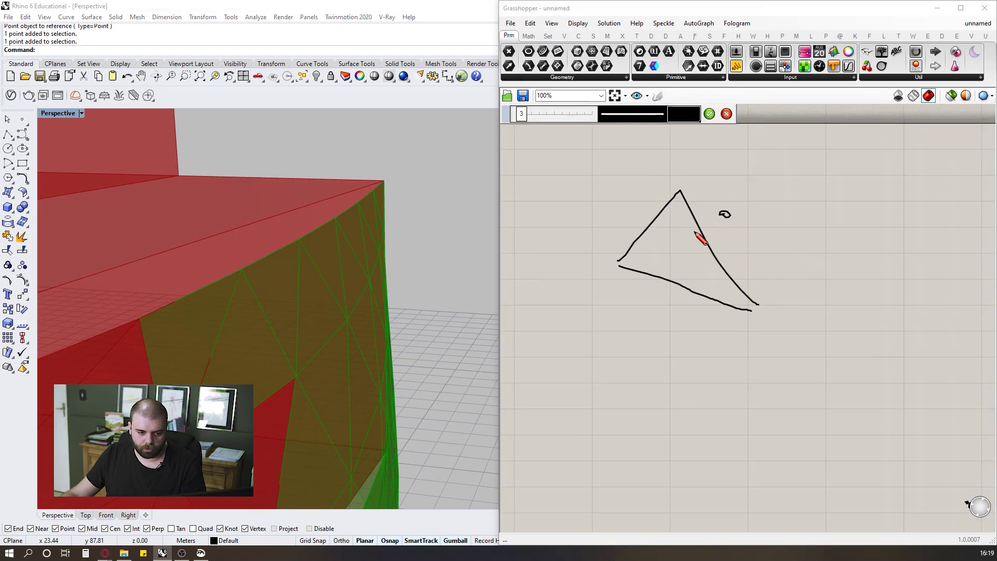
drag(620, 266, 726, 216)
mouse_move(677, 191)
mouse_down()
mouse_move(728, 218)
mouse_move(751, 308)
mouse_up()
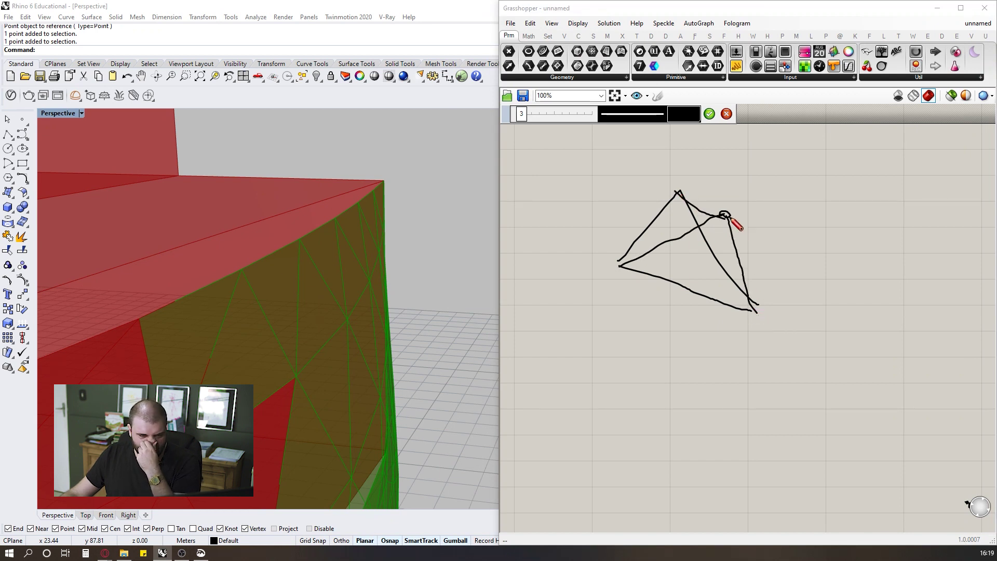
click(709, 114)
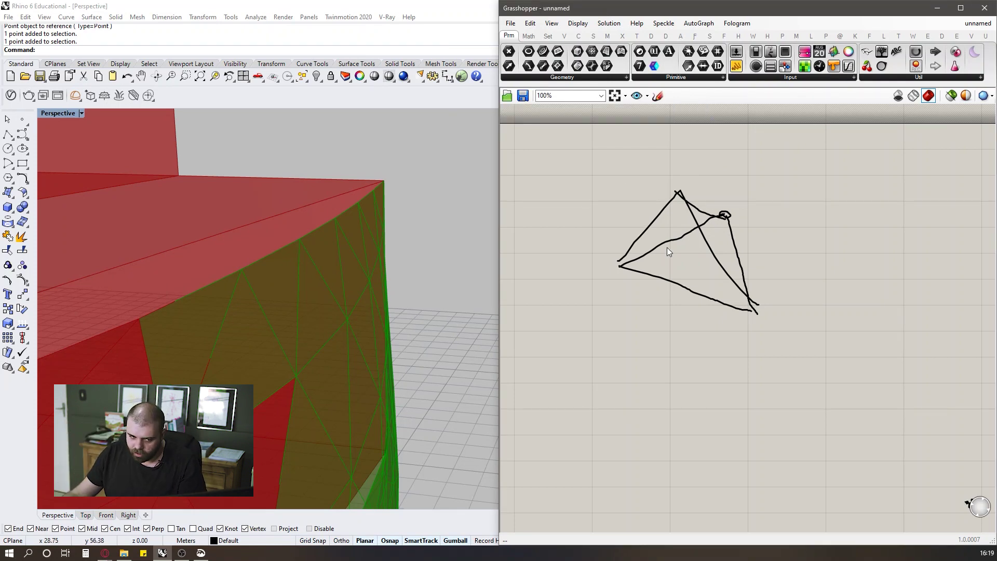
drag(773, 378, 628, 164)
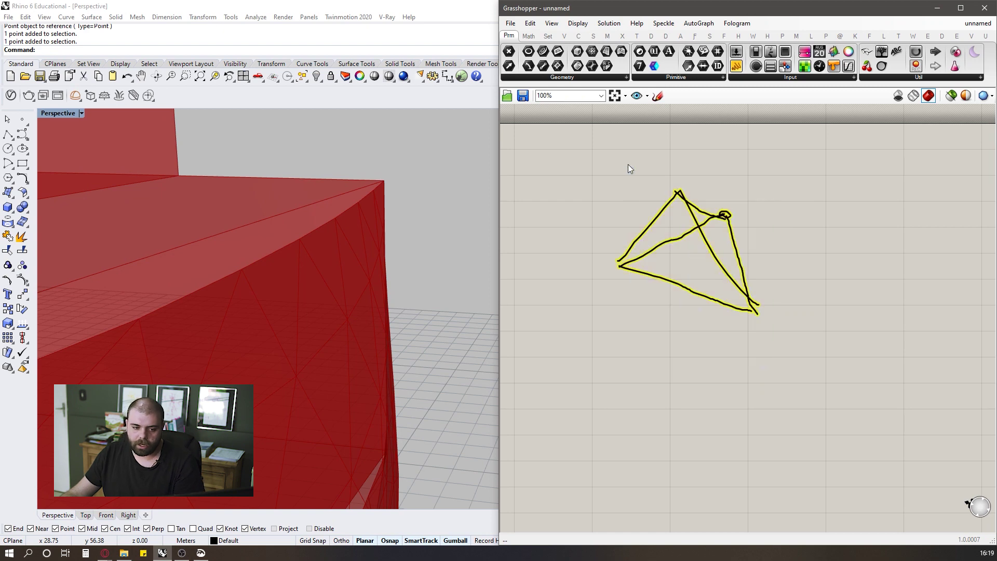
key(Delete)
scroll(827, 211, down, 7)
scroll(670, 230, up, 6)
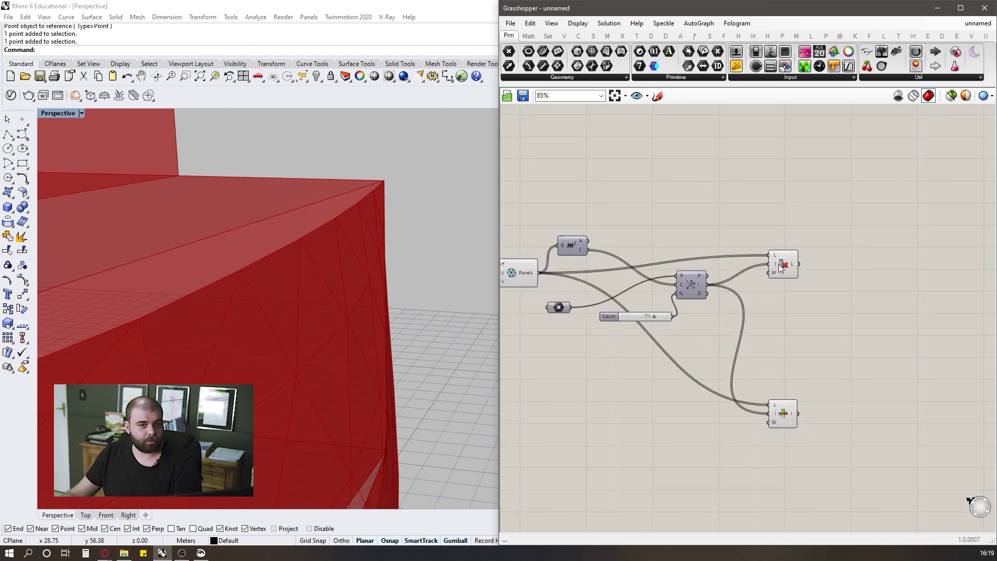
Add an Extrude Point component and place it well beyond Cull Index, leaving room between them.
click(787, 253)
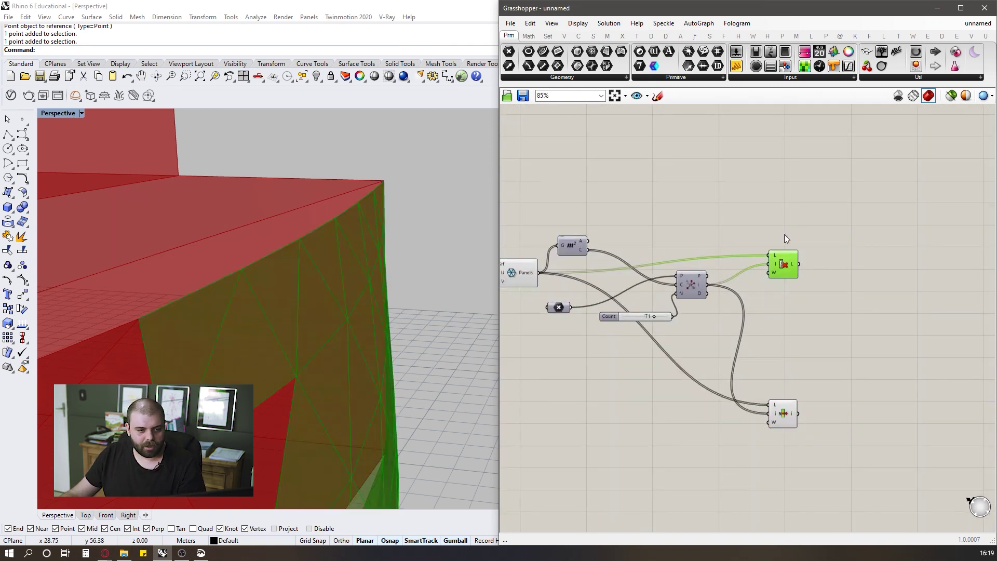
click(593, 36)
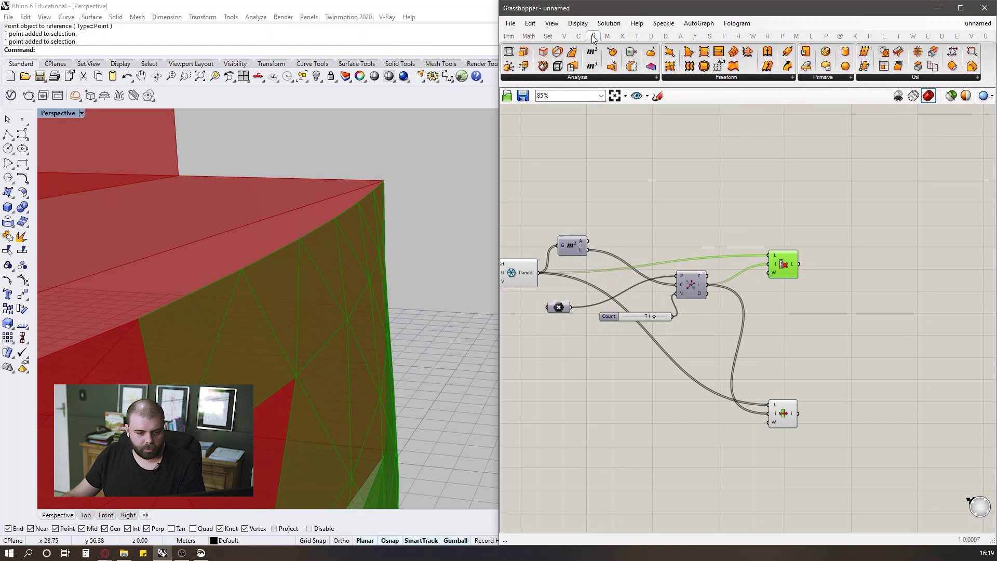
click(718, 78)
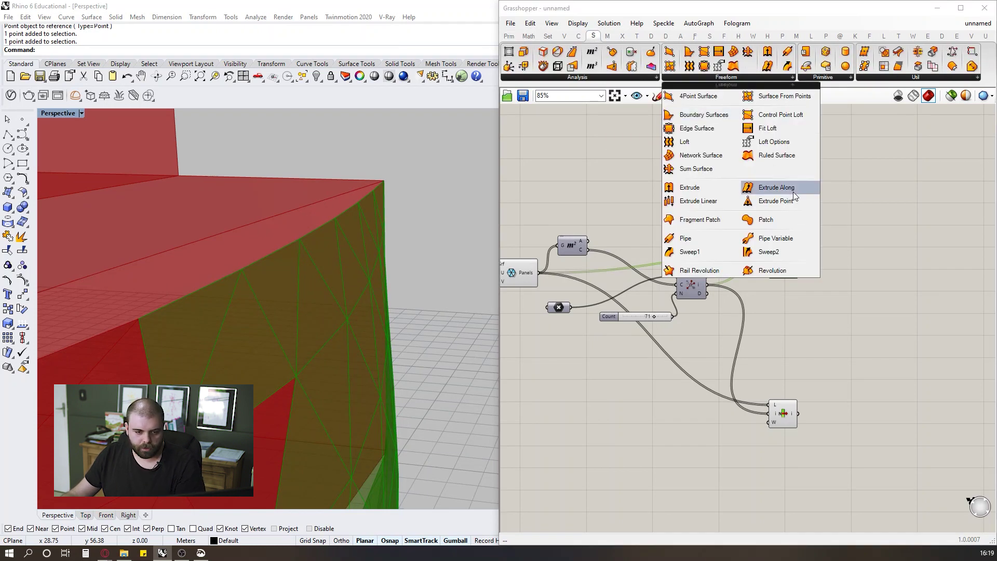
drag(791, 201, 879, 240)
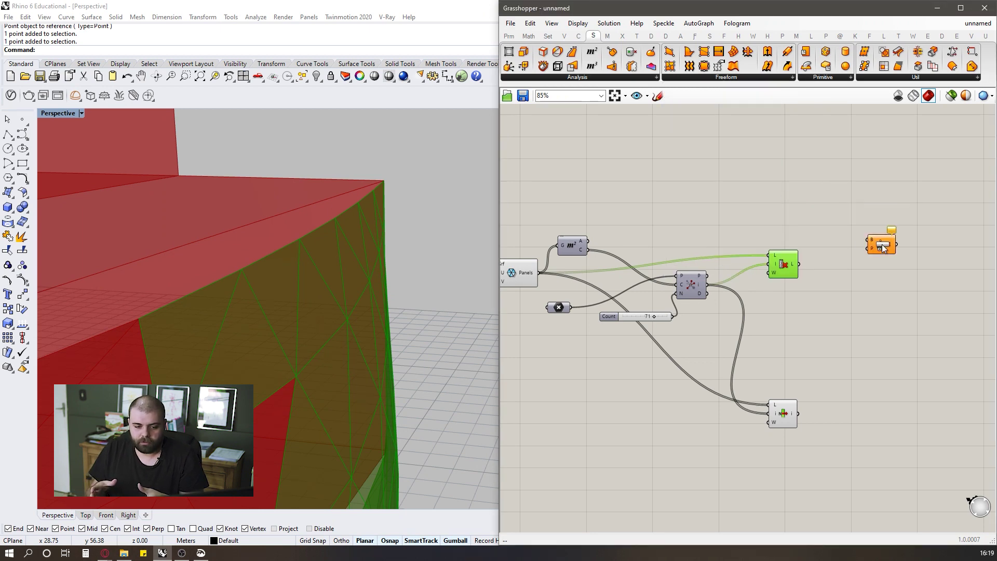
scroll(913, 186, up, 2)
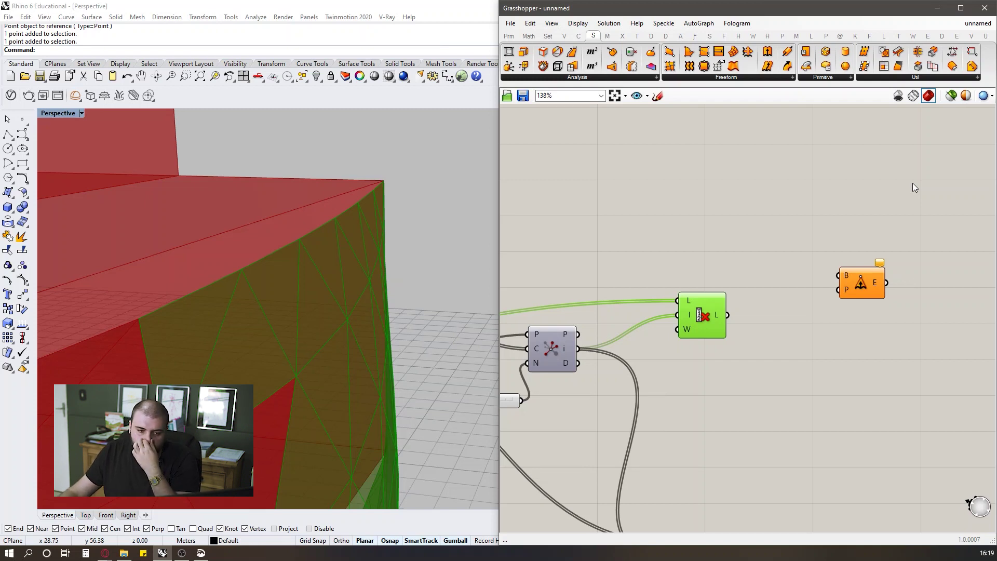
scroll(586, 273, down, 3)
scroll(708, 281, up, 3)
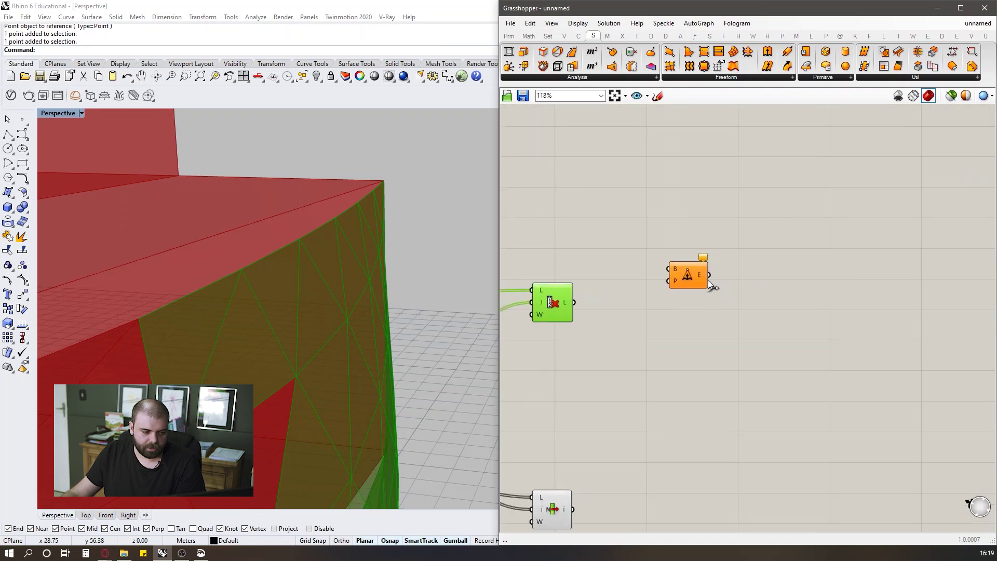
drag(696, 285, 833, 297)
Add an Area component after Cull Index and connect the culled panel list to its geometry input.
click(534, 286)
right_drag(359, 279, 333, 289)
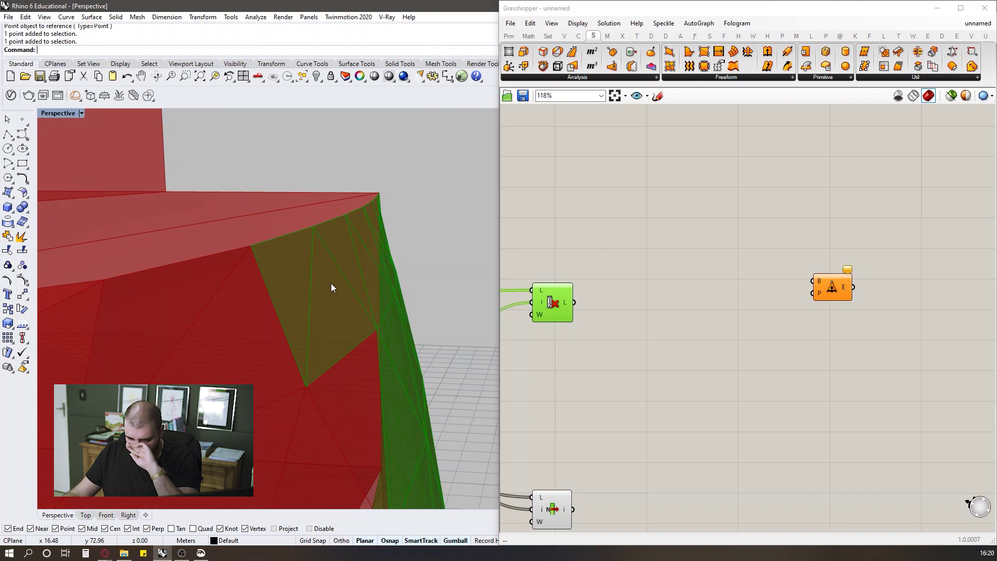
double_click(702, 272)
text(area)
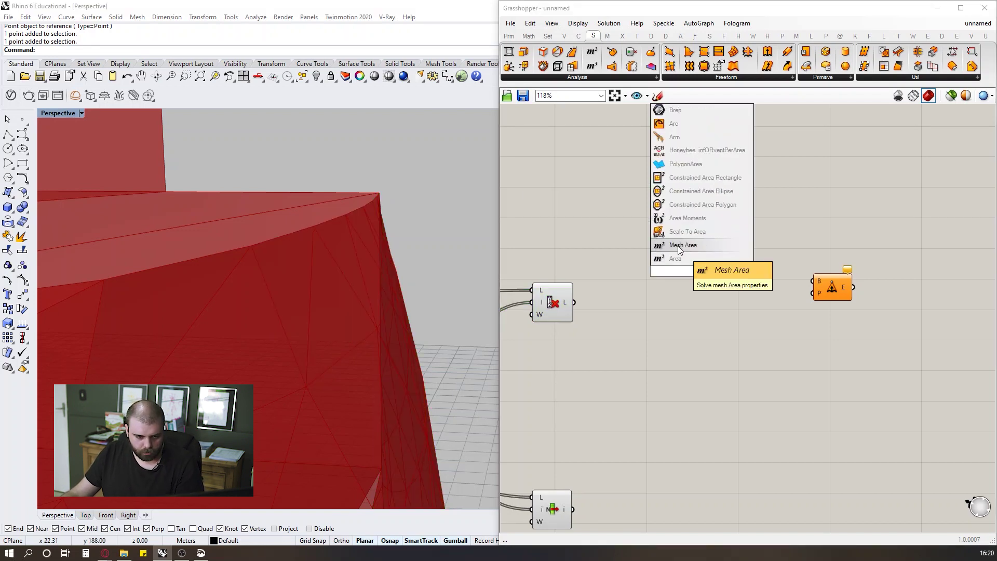
key(Return)
drag(662, 278, 668, 320)
Examine the centroid points of the Cull Index panels on the facade.
right_drag(374, 293, 384, 255)
scroll(648, 256, down, 3)
right_drag(340, 313, 383, 275)
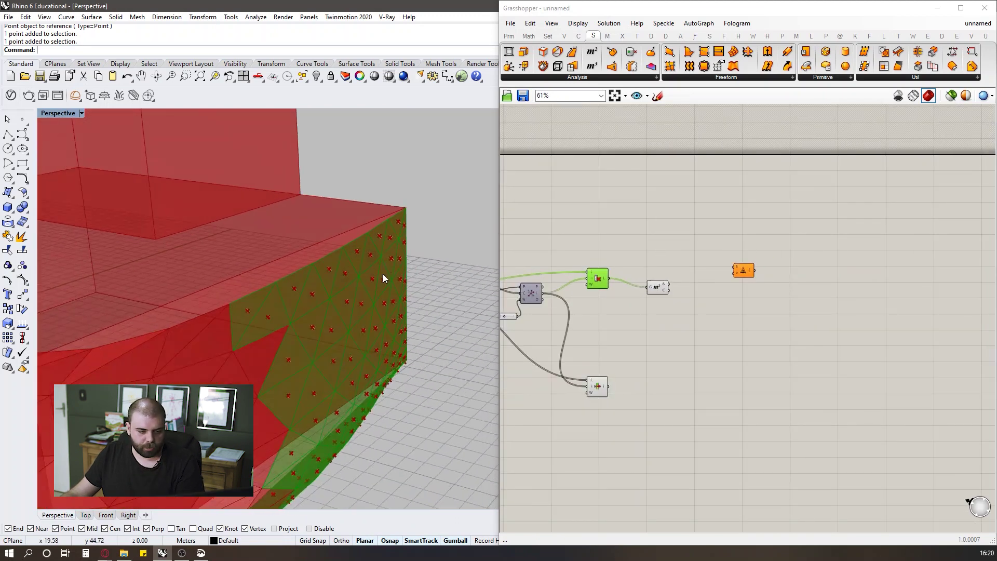
scroll(331, 287, up, 5)
scroll(658, 296, up, 3)
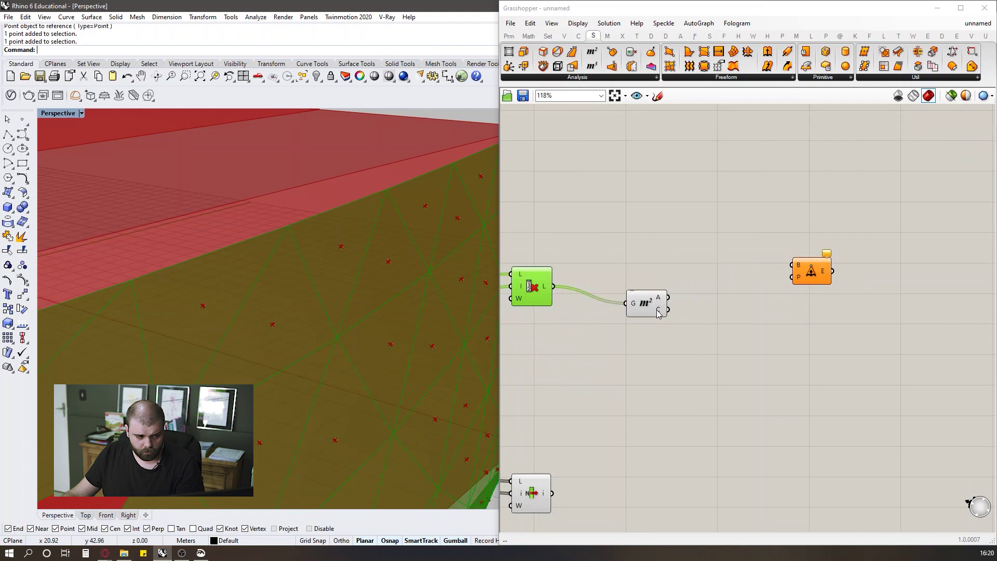
mouse_move(659, 312)
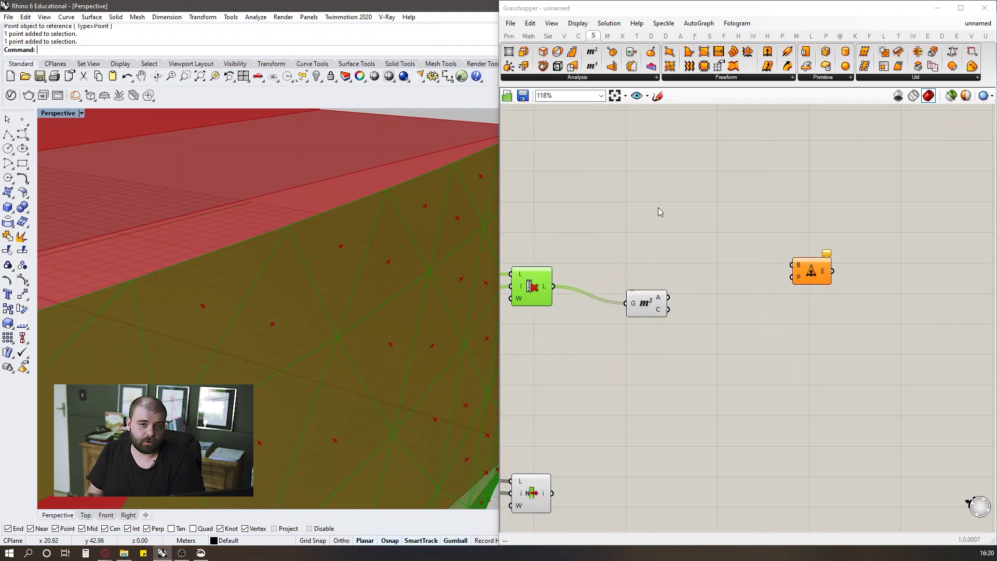
scroll(358, 248, down, 5)
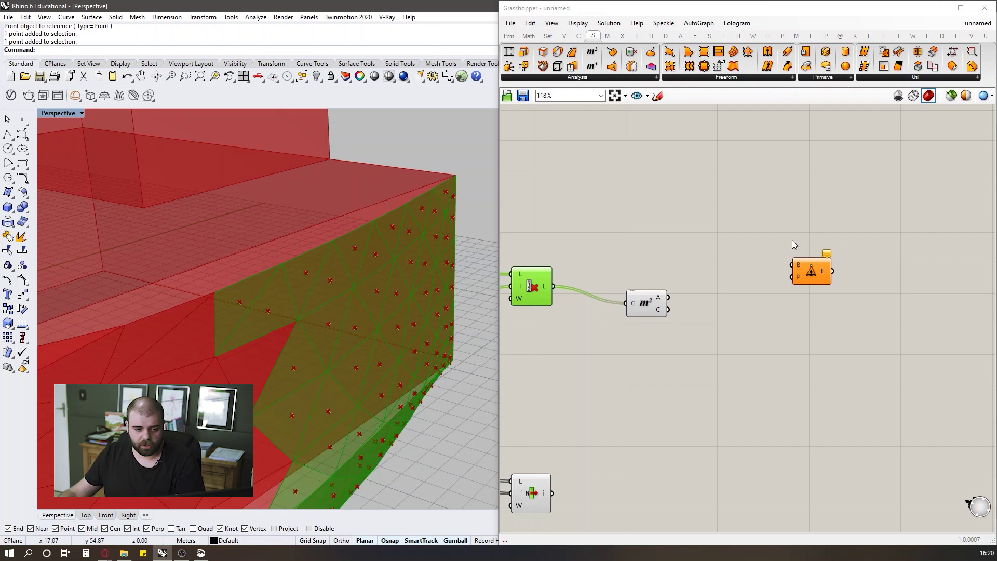
Add a Surface Closest Point component and connect the new Area component's centroid output to its point input.
double_click(742, 219)
text(surface)
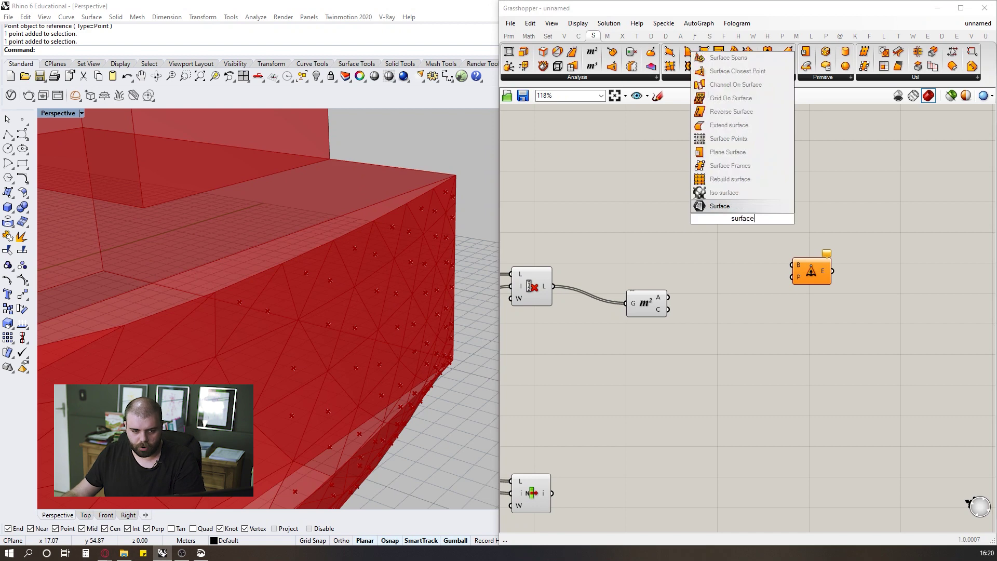
text( closest)
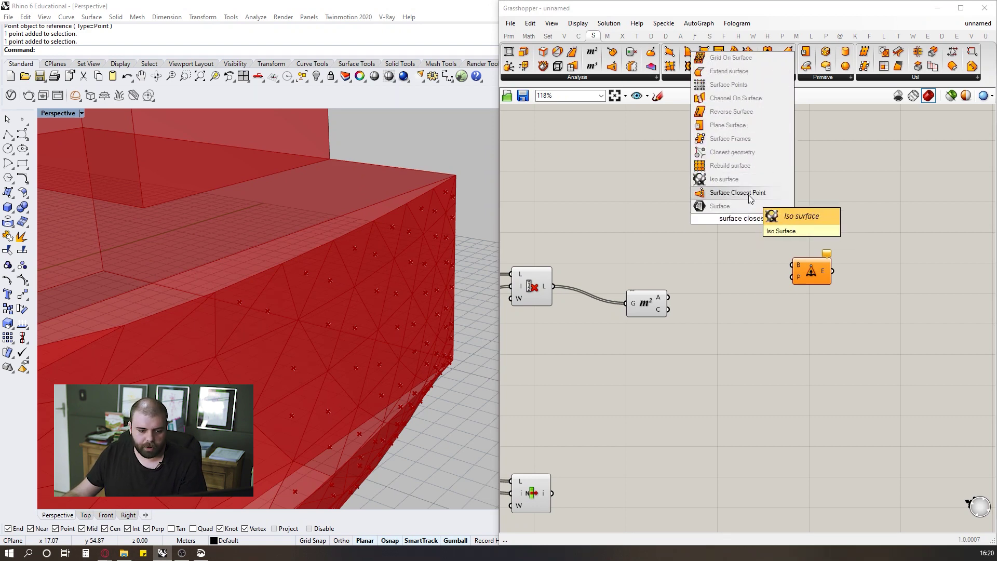
click(746, 183)
click(682, 230)
scroll(717, 236, up, 2)
click(674, 335)
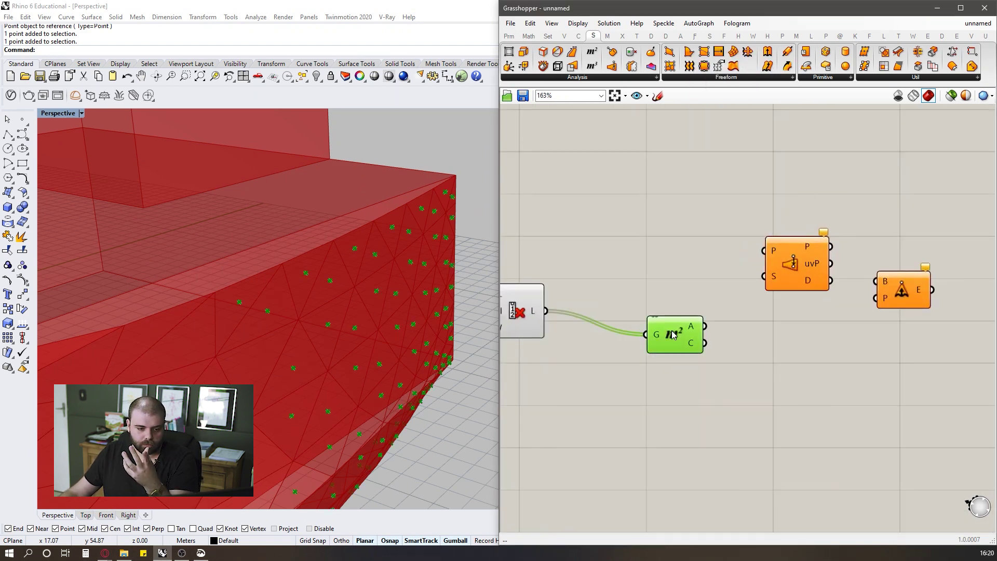
drag(705, 343, 761, 251)
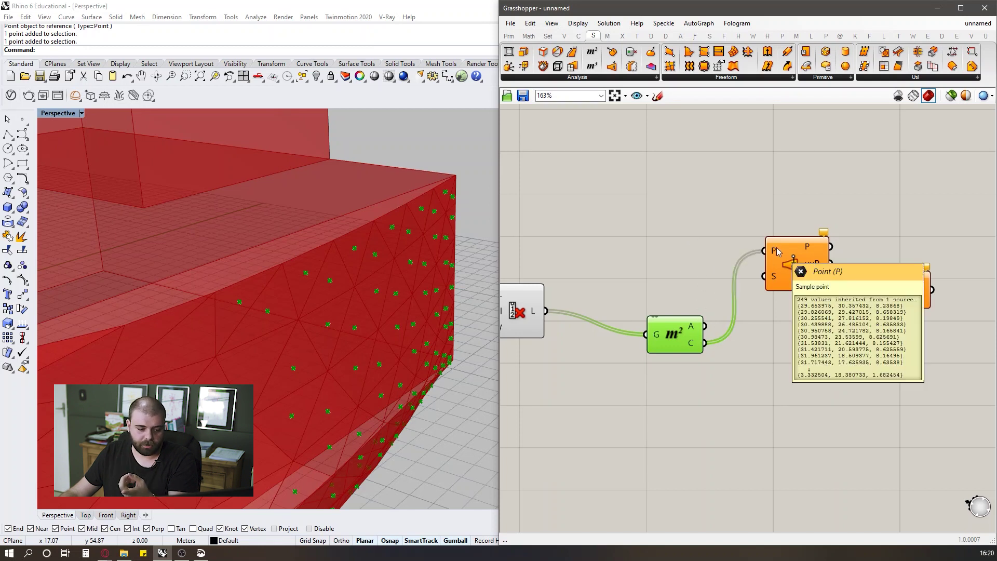
Connect the Cull Index list output to the surface input of Surface Closest Point.
click(568, 303)
drag(545, 311, 771, 308)
click(672, 335)
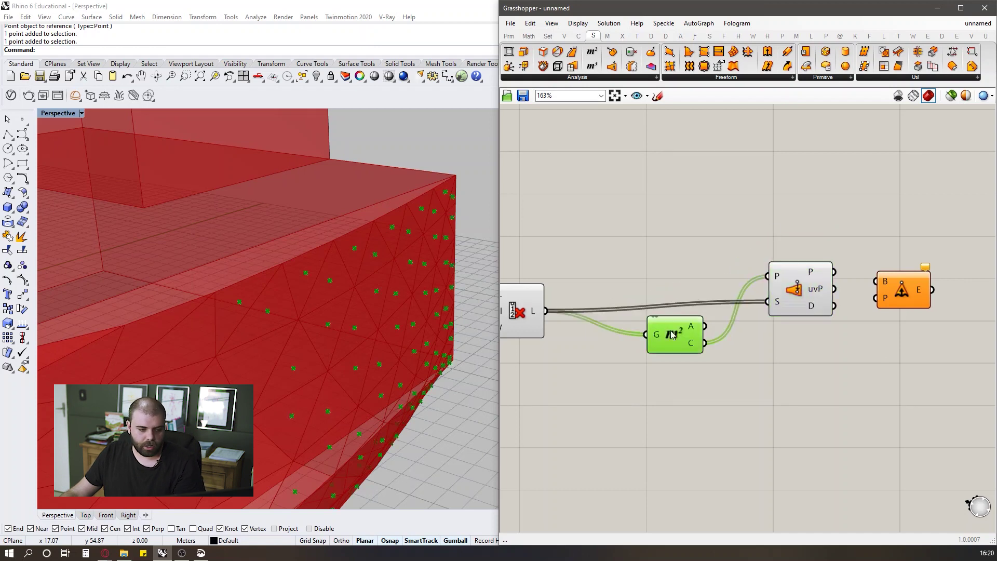
scroll(797, 269, up, 2)
click(708, 296)
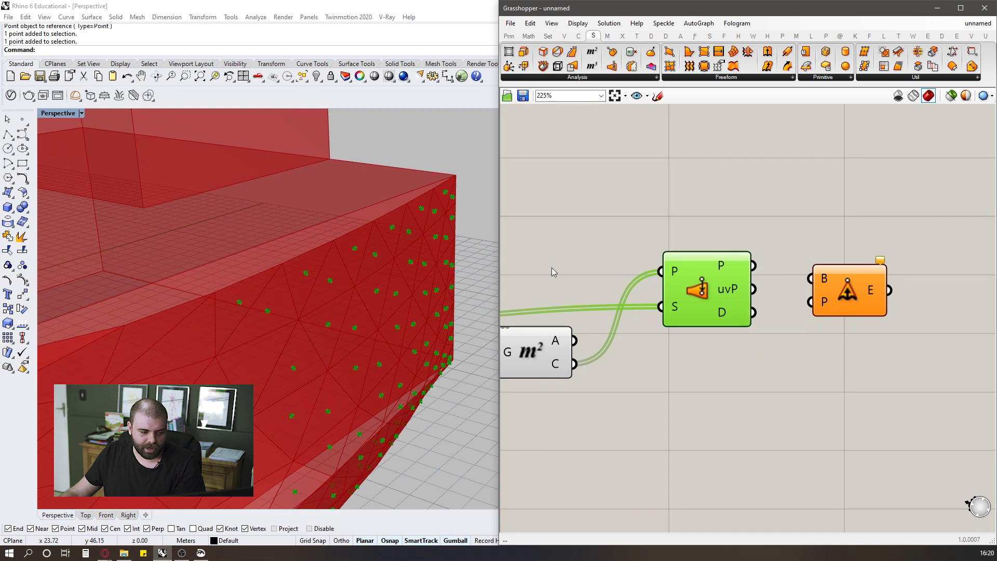
scroll(407, 229, up, 5)
right_drag(388, 227, 357, 242)
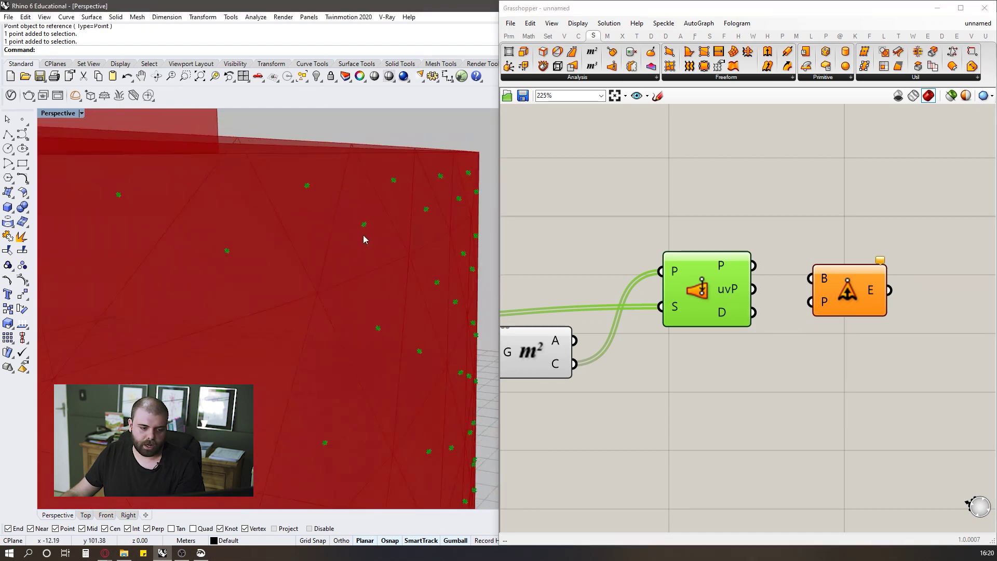
scroll(740, 277, down, 3)
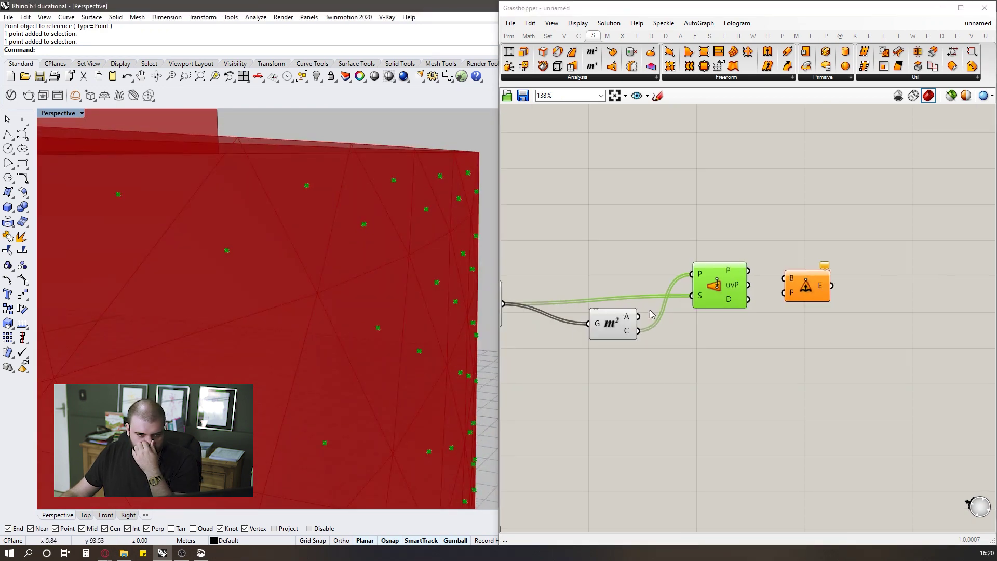
Add a Panel above the components and wire Surface Closest Point's uvP output into it to read the UV coordinates.
click(606, 306)
click(509, 36)
drag(737, 66, 757, 162)
drag(638, 331, 700, 155)
scroll(826, 155, up, 2)
drag(733, 345, 668, 157)
drag(826, 211, 977, 188)
scroll(778, 172, down, 3)
click(771, 153)
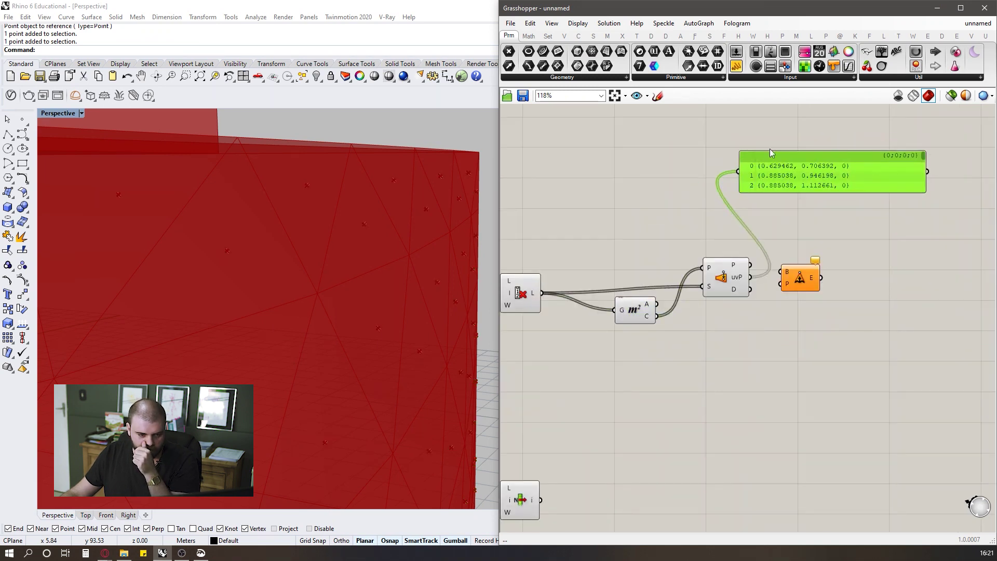
Rewire the panel to the Area component's centroid output to compare the coordinates, and delete the panel.
click(734, 282)
drag(657, 316, 746, 182)
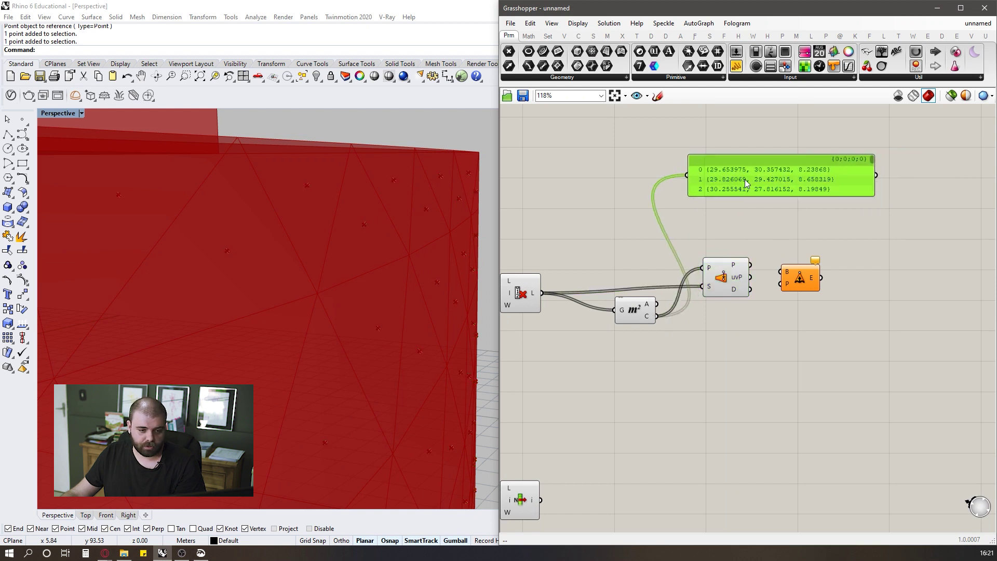
click(637, 310)
click(736, 281)
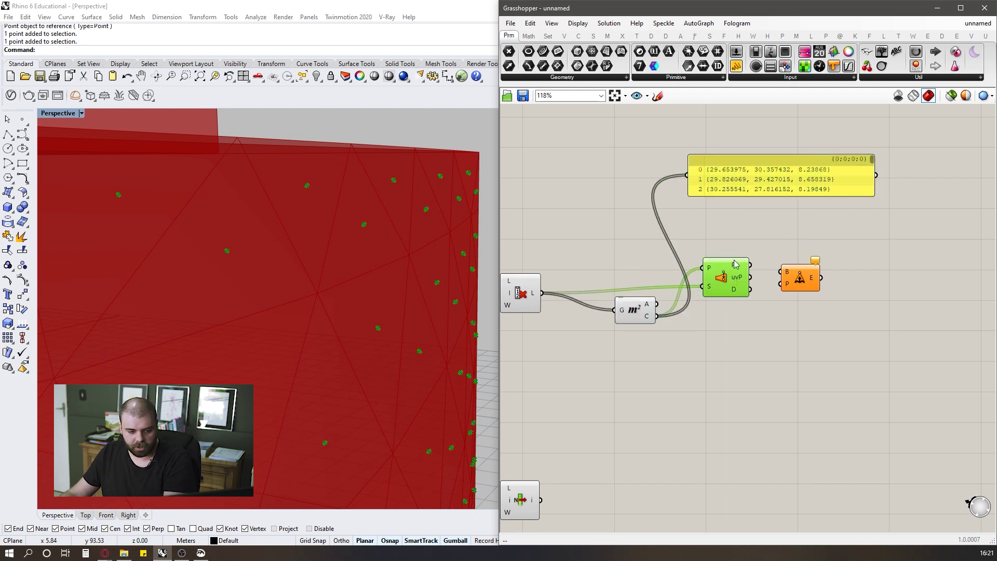
click(737, 174)
key(Delete)
Lower the Area and Surface Closest Point components and move Extrude Point farther along to make room between them.
drag(637, 318, 643, 352)
drag(731, 288, 722, 316)
click(657, 260)
right_drag(472, 204, 381, 216)
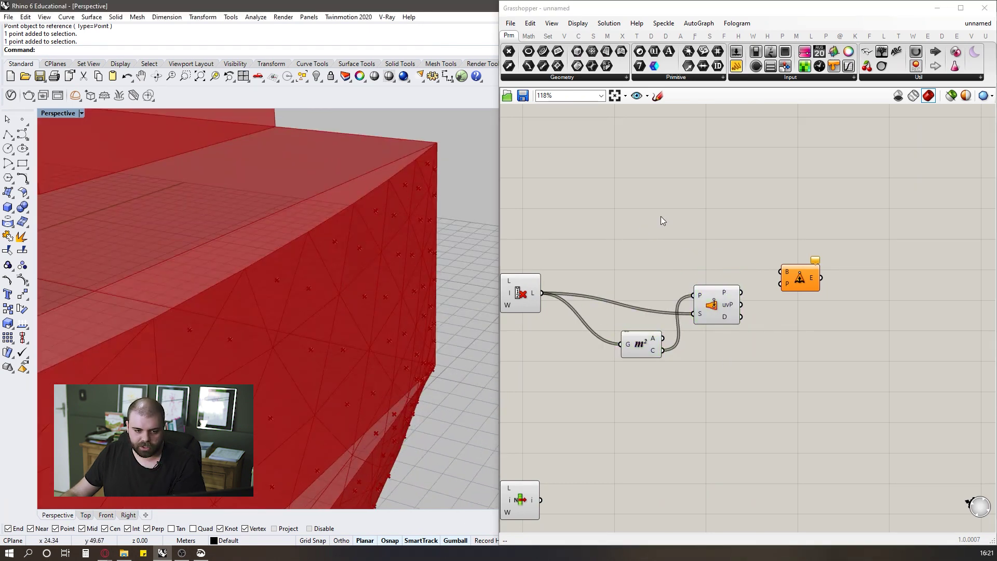
drag(809, 279, 918, 252)
click(744, 244)
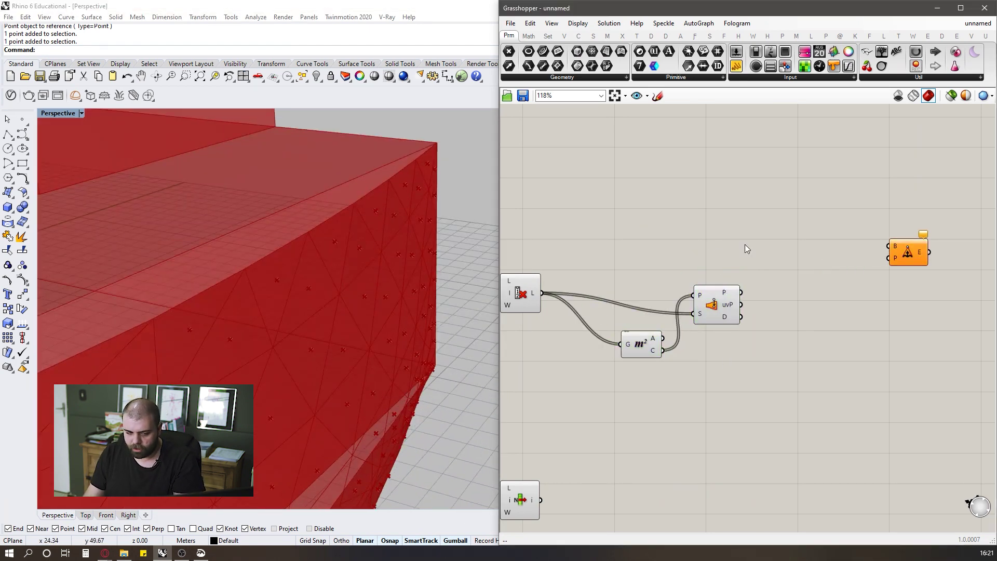
Add an Evaluate Surface component between Surface Closest Point and Extrude Point.
double_click(779, 233)
text(evaluate sur)
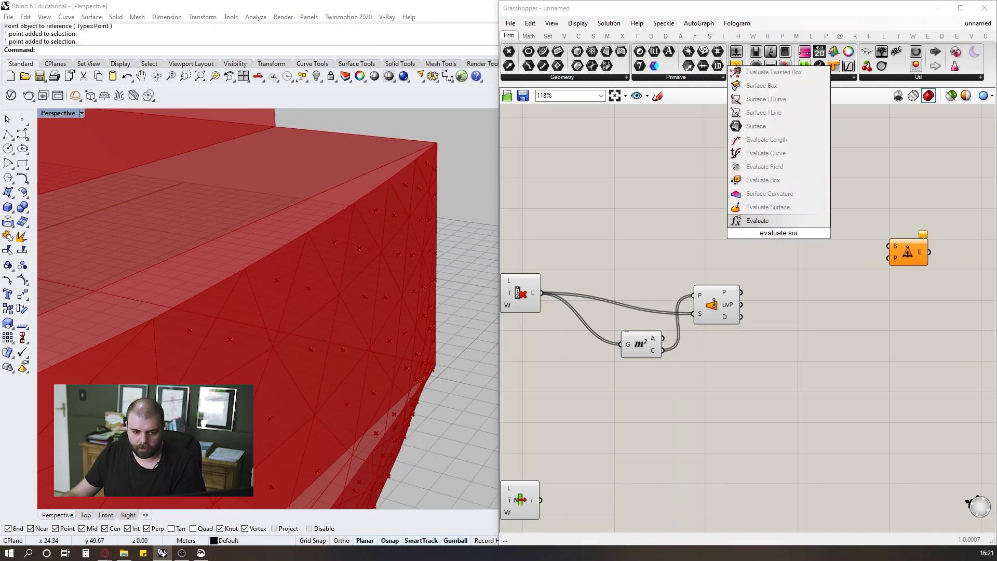
click(778, 208)
click(775, 260)
scroll(773, 259, down, 2)
drag(784, 238, 806, 269)
scroll(737, 206, up, 2)
Connect Surface Closest Point's uvP output to the uv input of Evaluate Surface.
click(740, 337)
right_drag(475, 308, 390, 257)
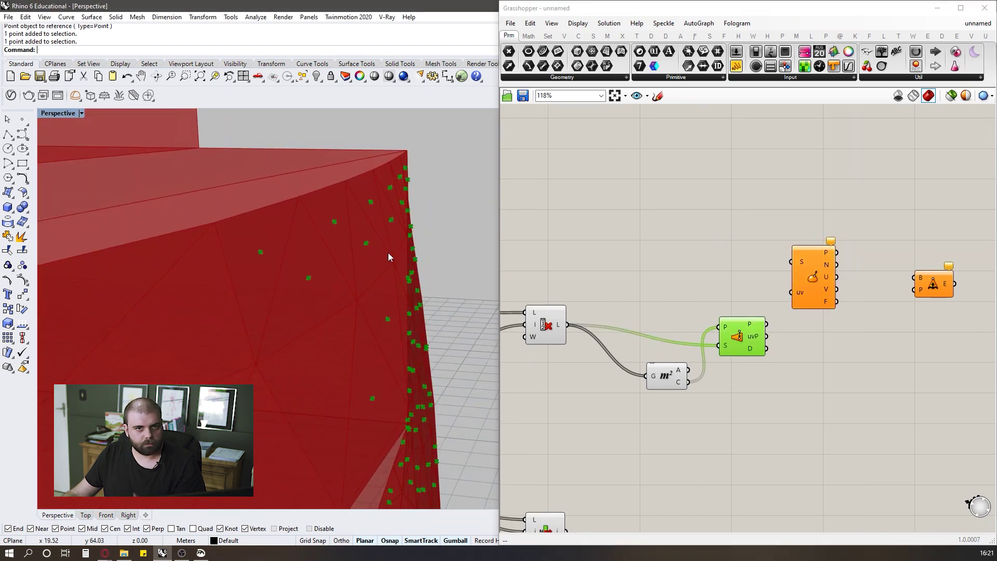
scroll(708, 248, down, 2)
scroll(705, 252, up, 2)
scroll(695, 252, down, 2)
click(694, 252)
scroll(693, 253, up, 2)
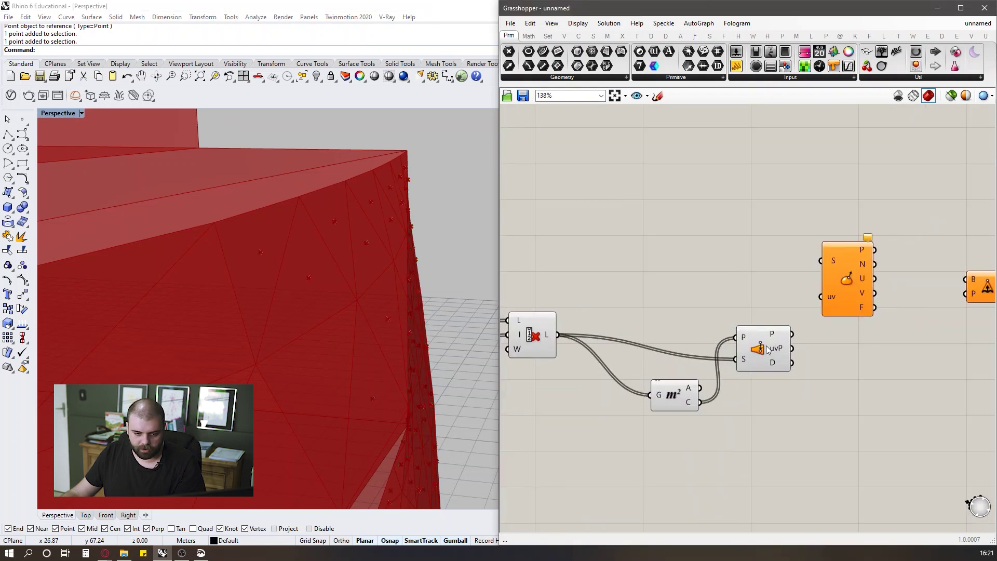
click(766, 348)
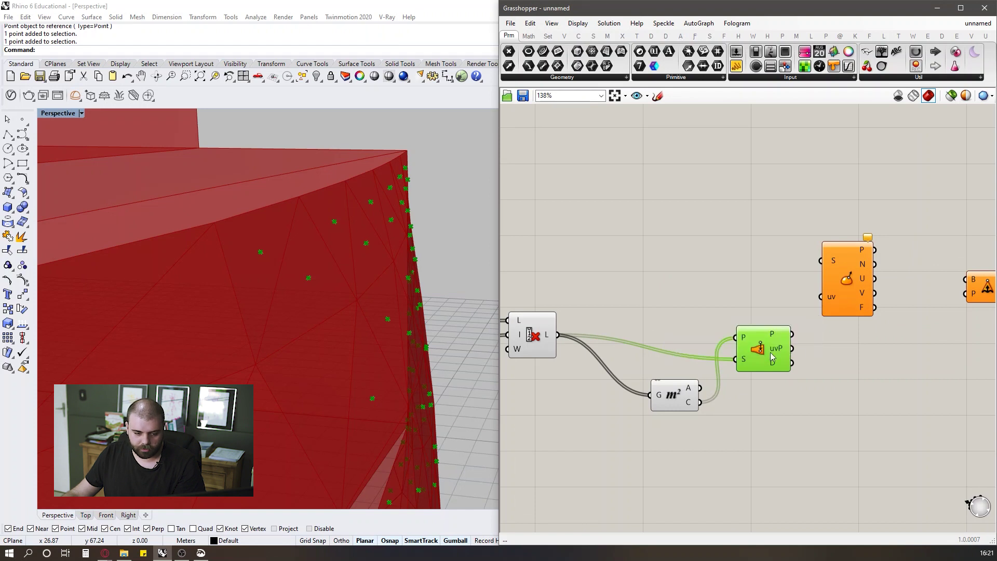
drag(792, 348, 820, 296)
click(752, 285)
click(820, 275)
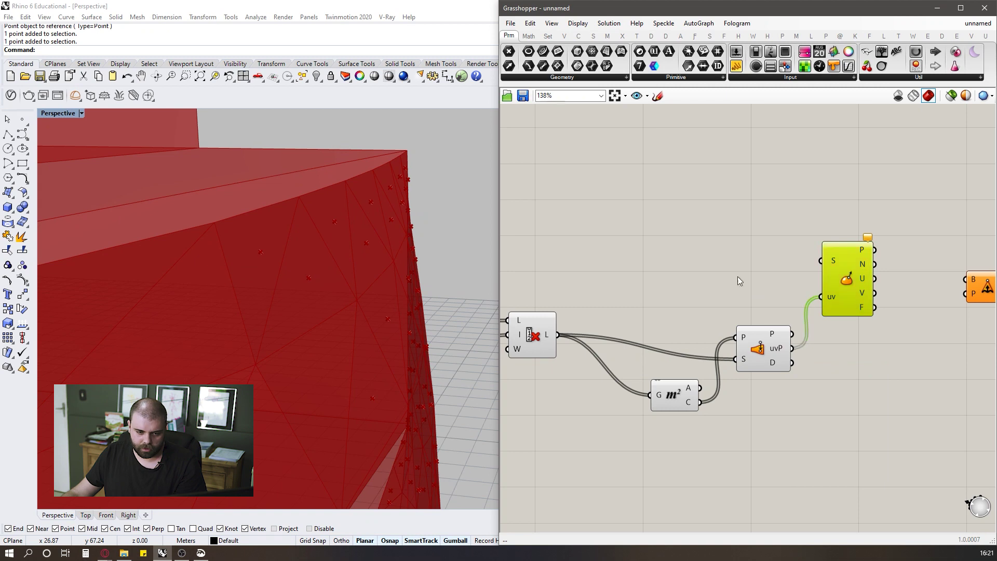
Connect the Cull Index list output to Evaluate Surface's surface input and inspect the resulting frames on the facade panels.
click(544, 338)
drag(560, 336, 820, 261)
right_drag(438, 243, 211, 275)
scroll(438, 158, up, 10)
right_drag(438, 158, 300, 314)
scroll(335, 229, down, 5)
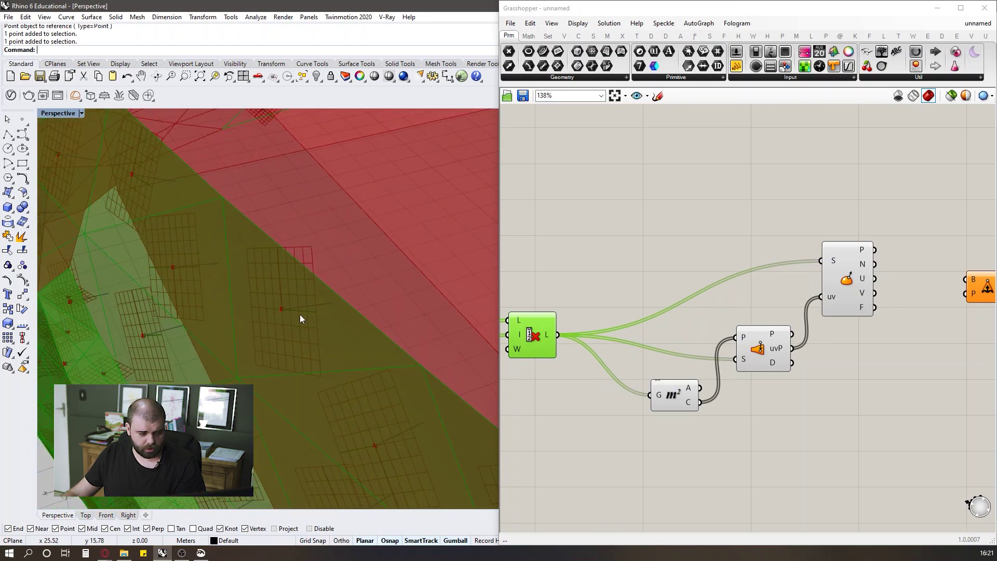
right_drag(395, 293, 360, 297)
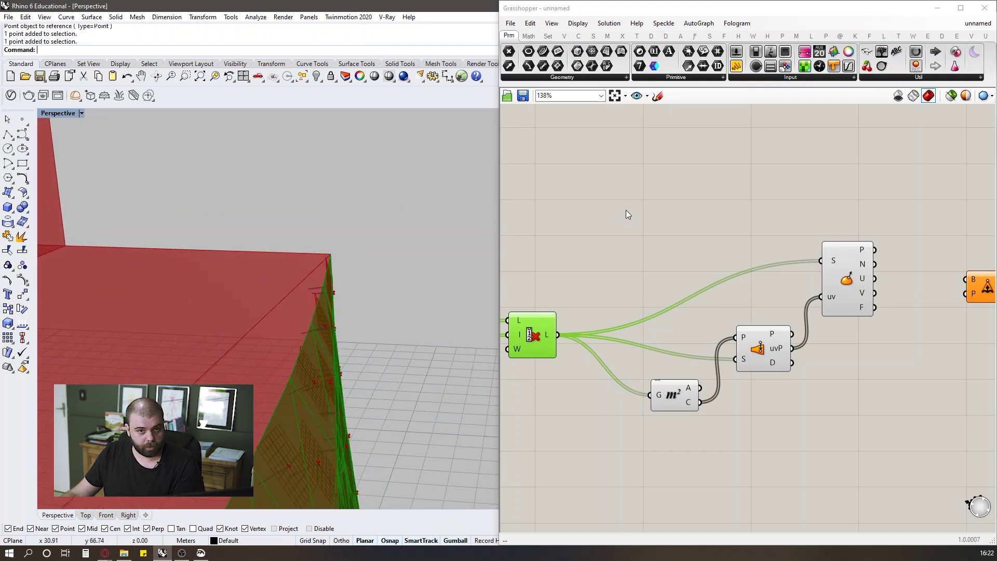
Move the Extrude Point component farther from Evaluate Surface to leave more working space.
scroll(646, 230, down, 3)
scroll(820, 270, up, 3)
drag(890, 348, 747, 210)
drag(787, 269, 854, 287)
Examine Evaluate Surface's outputs, especially the normals, and compare them with the panel centroids on the facade.
click(632, 272)
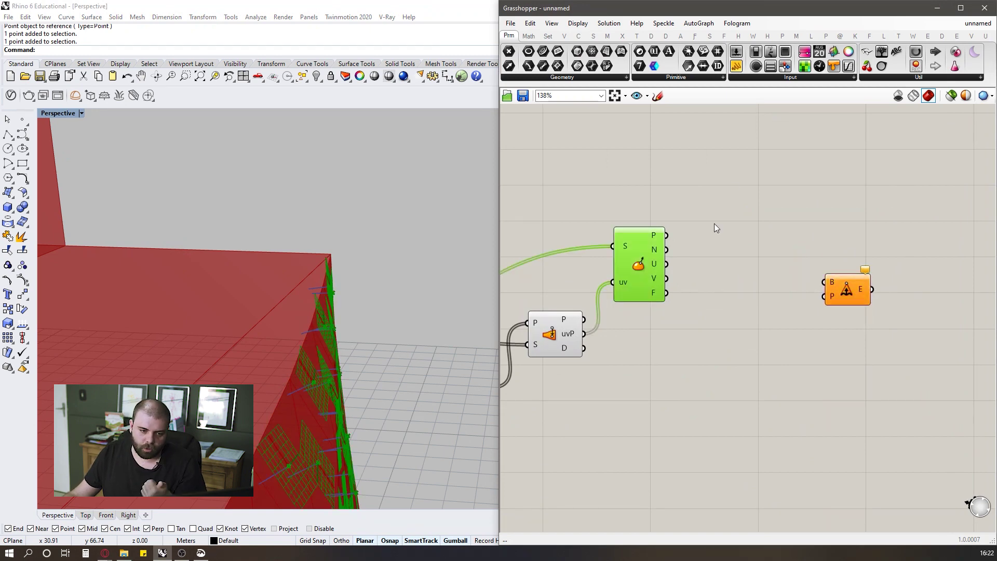
scroll(658, 254, up, 3)
mouse_move(650, 229)
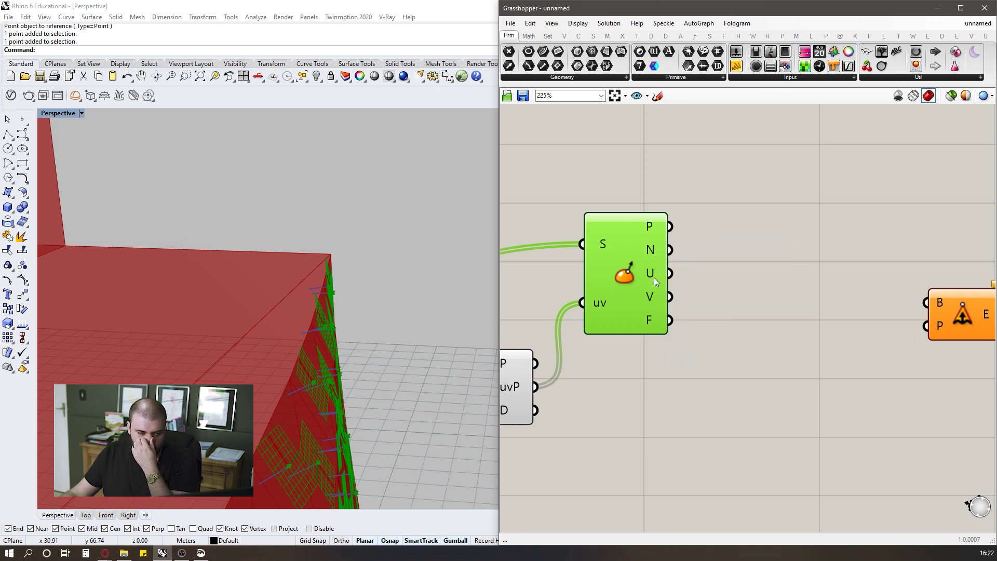
mouse_move(653, 277)
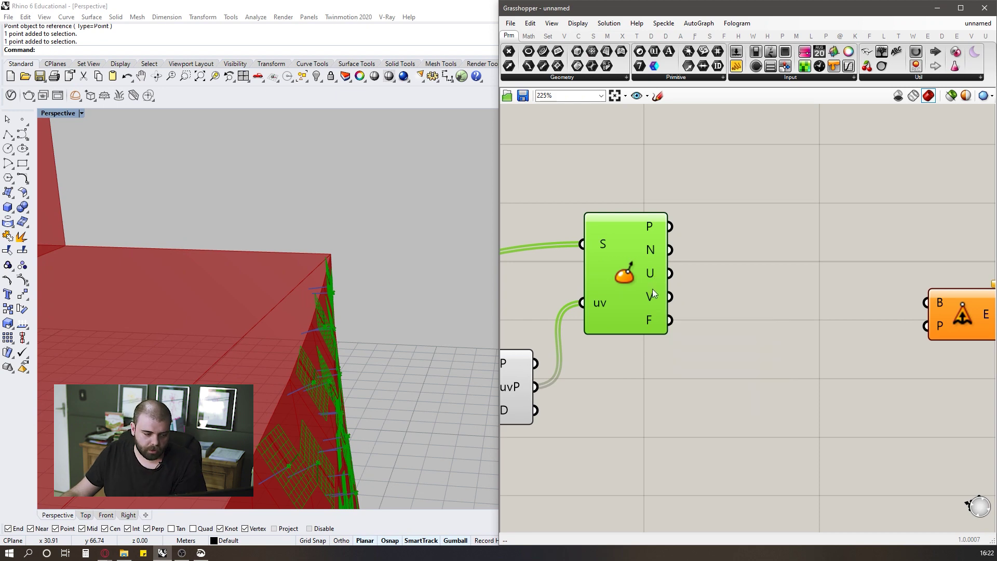
mouse_move(650, 319)
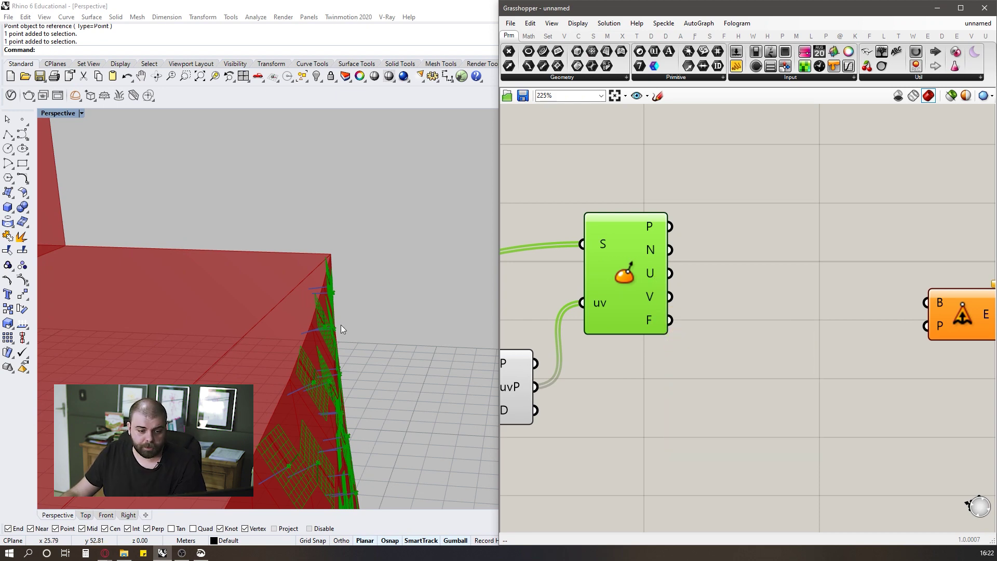
click(697, 345)
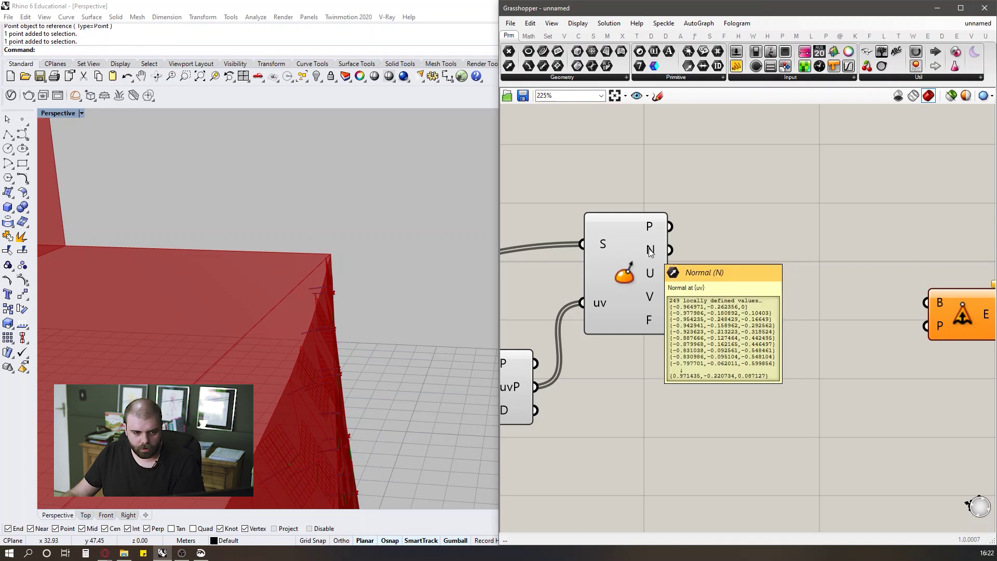
scroll(650, 252, down, 2)
scroll(738, 283, up, 1)
scroll(807, 285, down, 3)
scroll(769, 276, up, 3)
scroll(770, 275, down, 3)
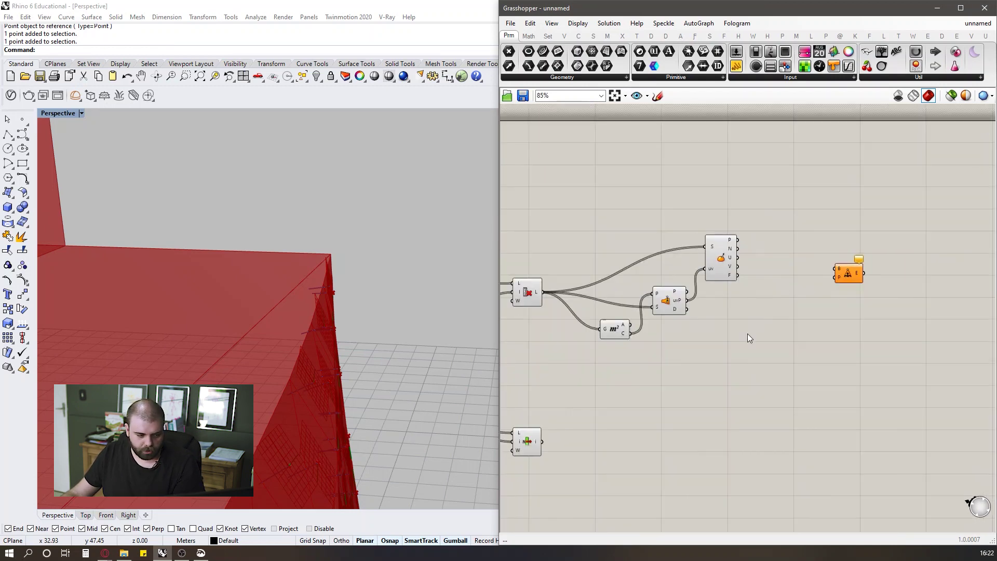
click(622, 335)
right_drag(344, 273, 363, 307)
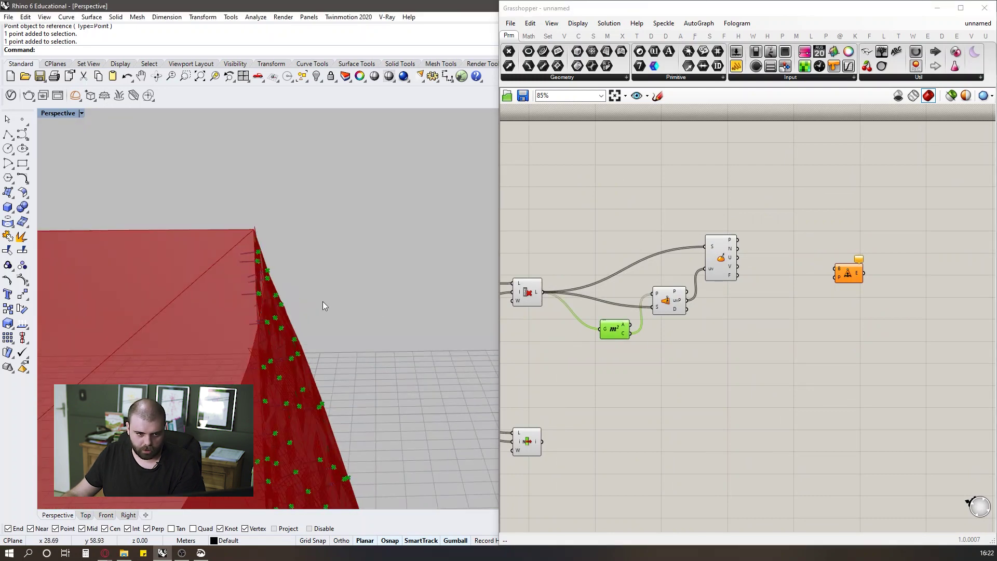
Sketch a triangle on the canvas above the components, with an arrow pointing outward from its centre.
click(658, 96)
scroll(647, 259, down, 3)
scroll(695, 214, up, 3)
mouse_move(687, 219)
mouse_down()
mouse_move(735, 154)
mouse_move(783, 234)
mouse_up()
mouse_move(734, 203)
mouse_down()
mouse_move(767, 176)
mouse_move(788, 201)
mouse_up()
scroll(779, 200, up, 4)
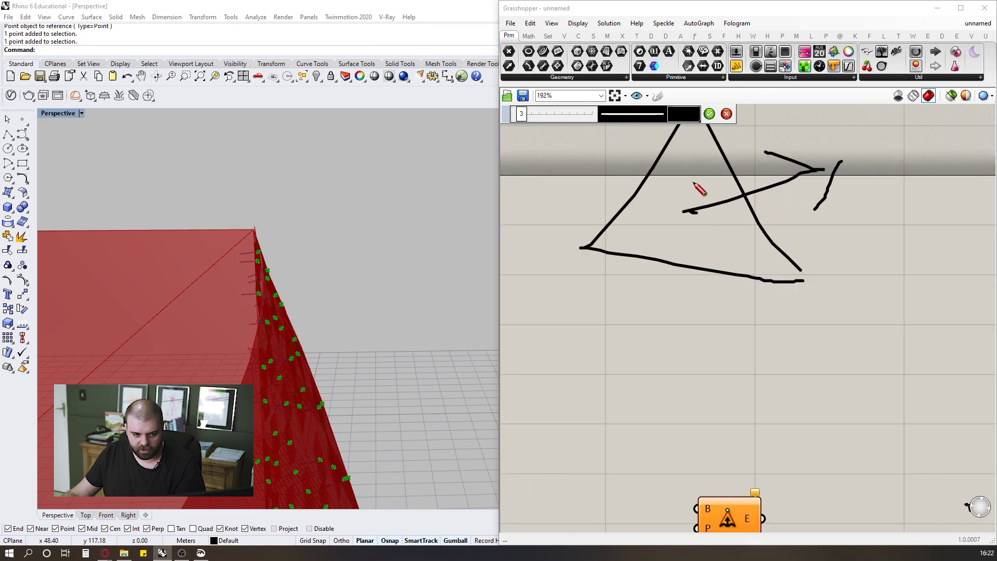
Add a right-angle mark at the arrow's base in the triangle sketch and accept the sketch.
scroll(697, 213, up, 3)
drag(676, 202, 677, 129)
mouse_move(684, 176)
mouse_down()
mouse_move(715, 199)
mouse_move(692, 180)
mouse_up()
scroll(752, 224, down, 4)
scroll(801, 189, up, 2)
scroll(803, 192, down, 2)
click(710, 113)
scroll(815, 212, down, 1)
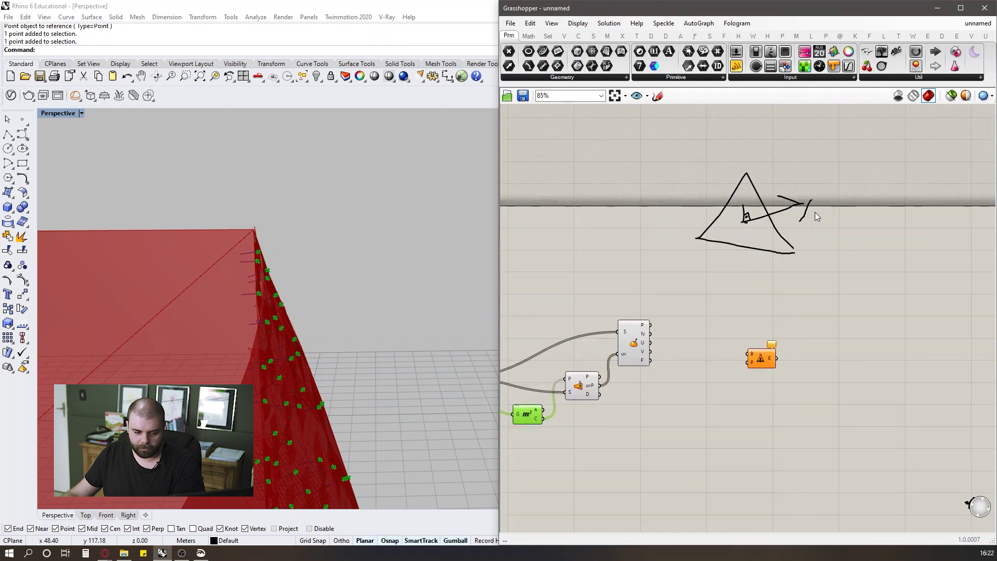
Add a Move component and connect the Area component's centroid output to its geometry input.
scroll(663, 355, up, 4)
double_click(712, 421)
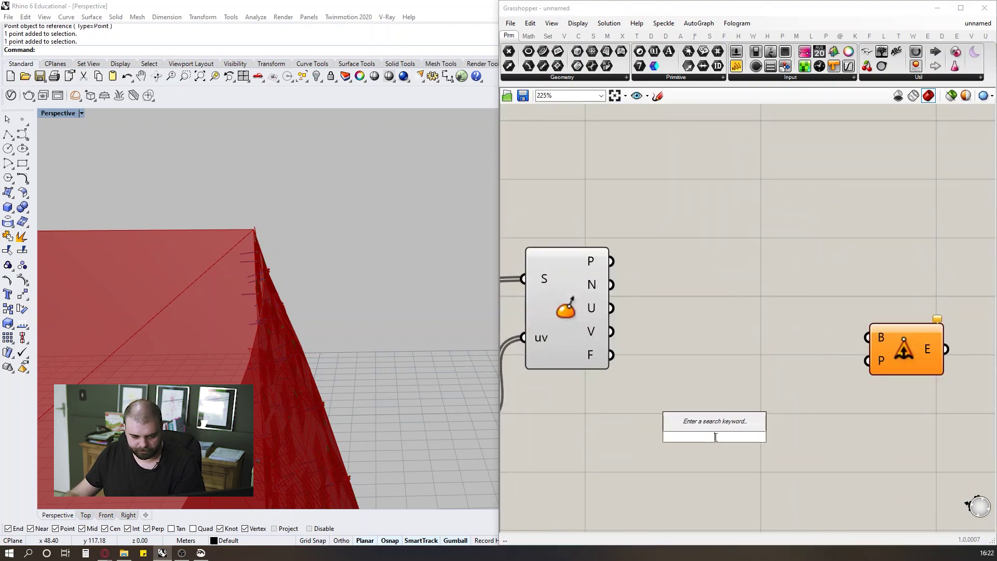
text(move)
key(Return)
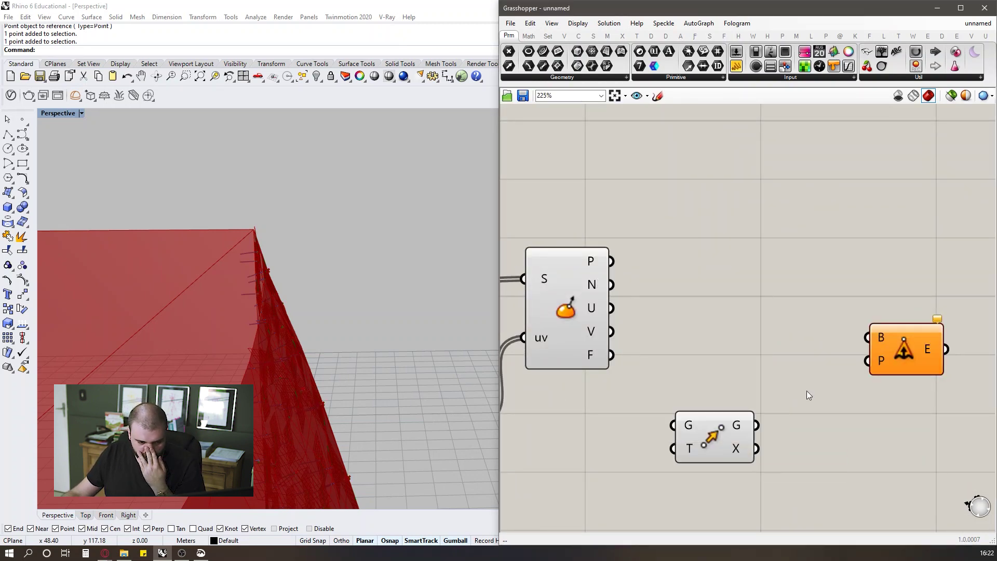
scroll(733, 445, down, 4)
click(656, 417)
scroll(657, 417, up, 3)
drag(642, 422, 610, 429)
right_drag(374, 400, 355, 229)
scroll(907, 402, up, 4)
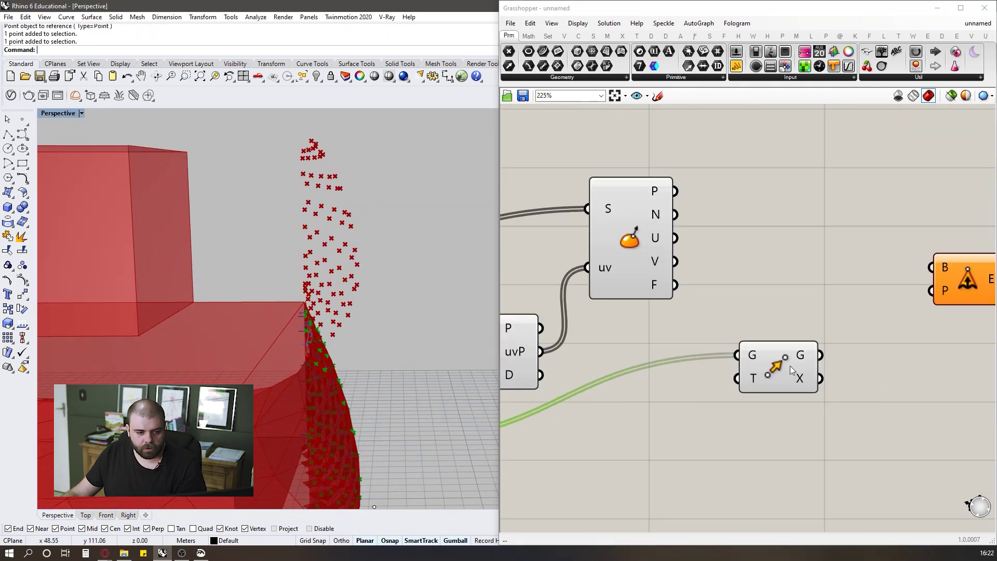
Shift Move aside, add an Amplitude component before it, and connect Evaluate Surface's normal output to Amplitude's vector input.
drag(801, 376, 899, 405)
scroll(714, 305, down, 2)
scroll(724, 309, up, 2)
click(724, 309)
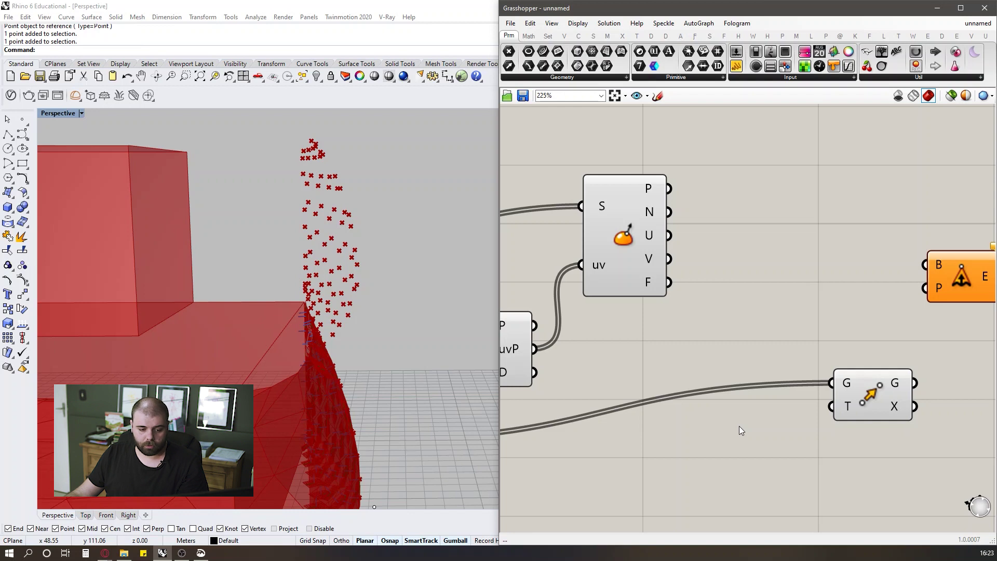
double_click(713, 468)
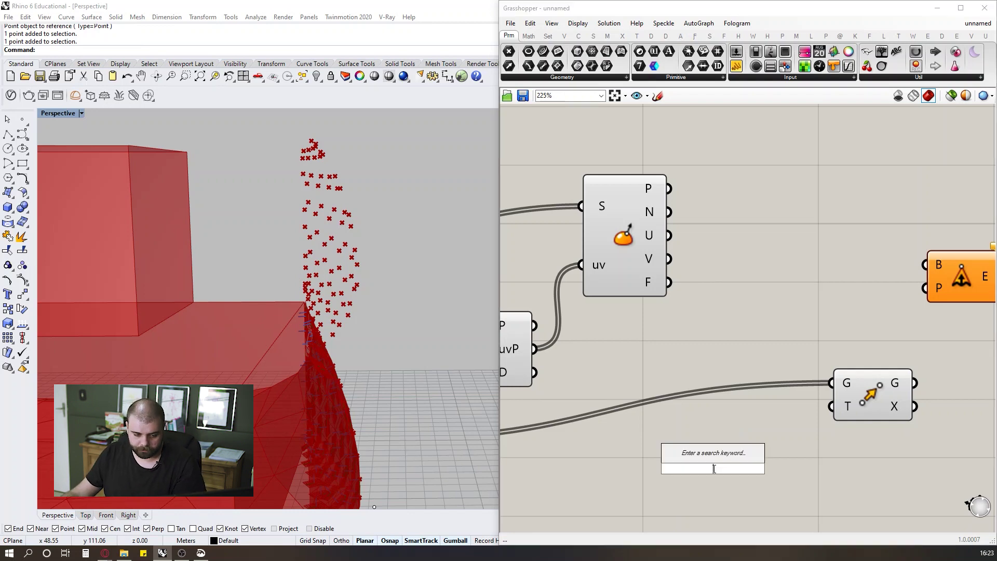
text(amplit)
key(Return)
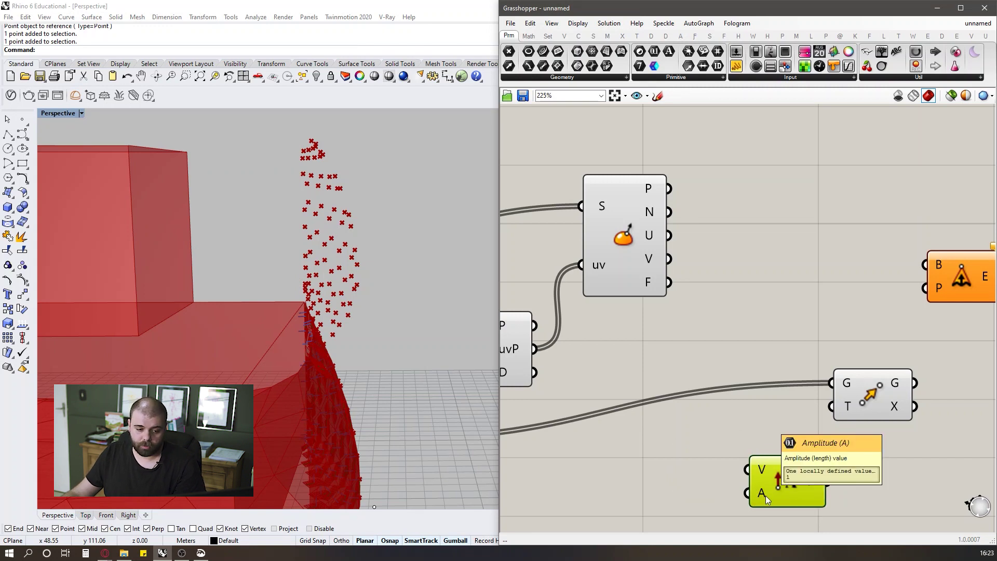
scroll(765, 495, down, 2)
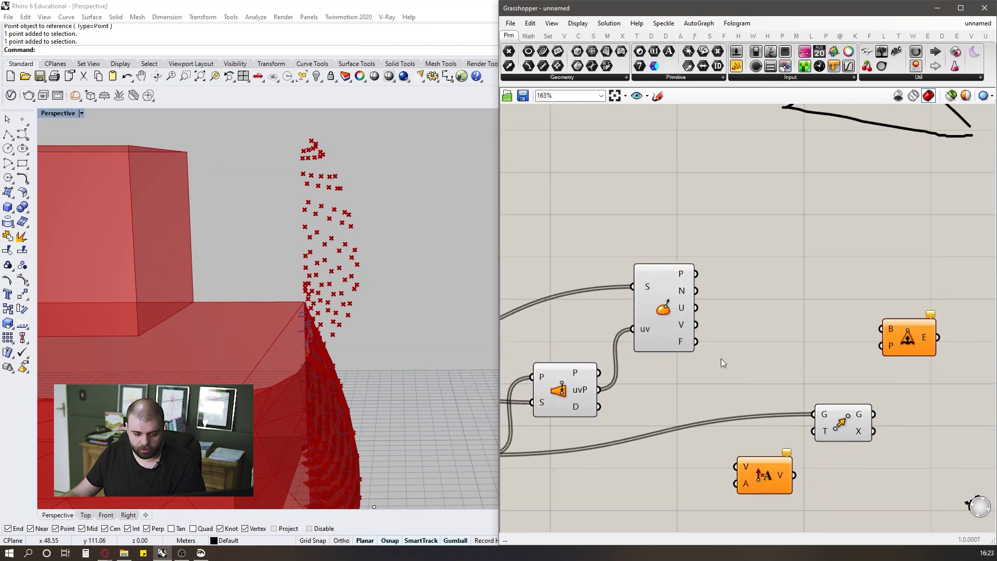
drag(696, 291, 736, 466)
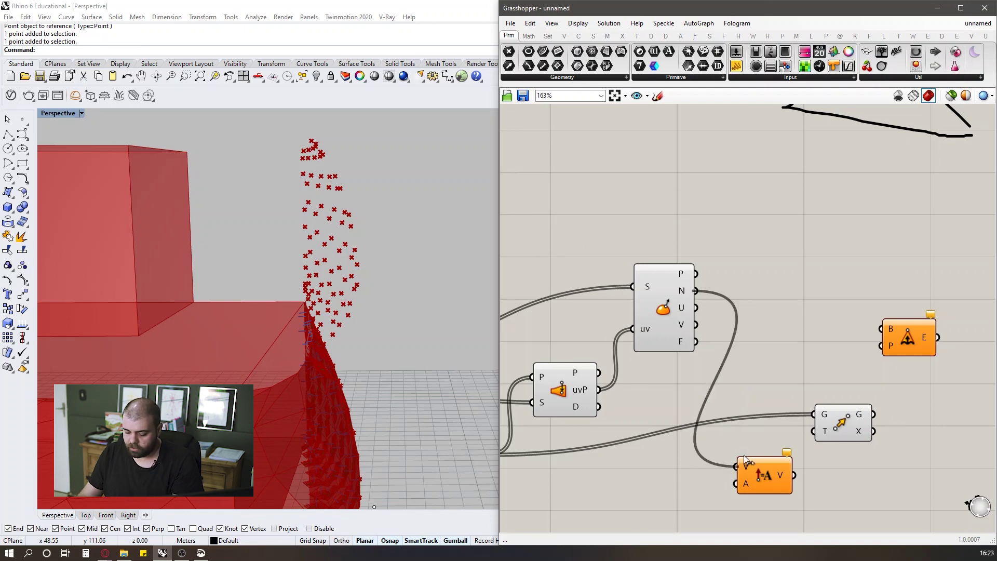
Add a number slider ranging from 0 to 1.00 beside the Amplitude component.
scroll(773, 388, down, 3)
scroll(700, 450, up, 3)
double_click(700, 450)
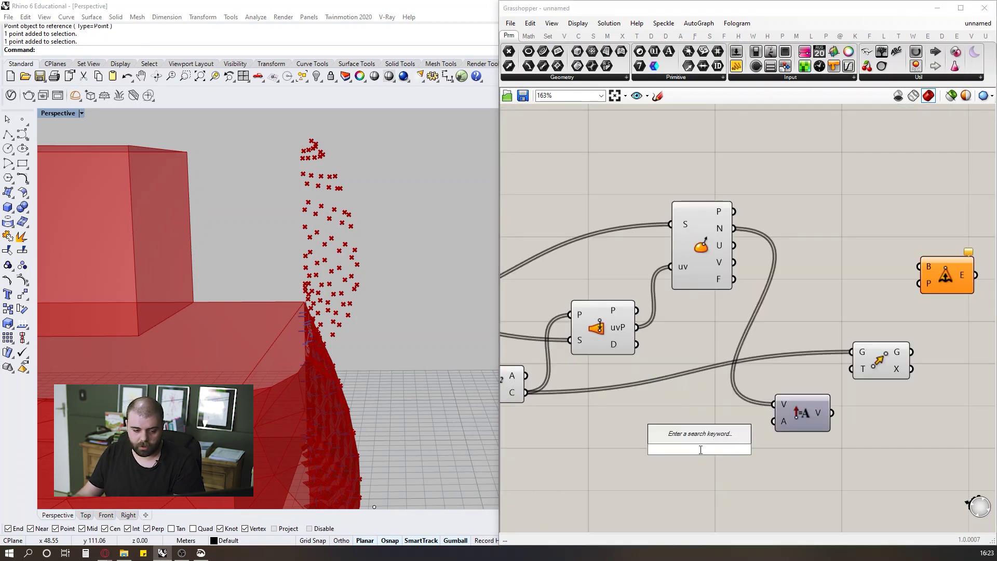
text(0<1.00)
key(Return)
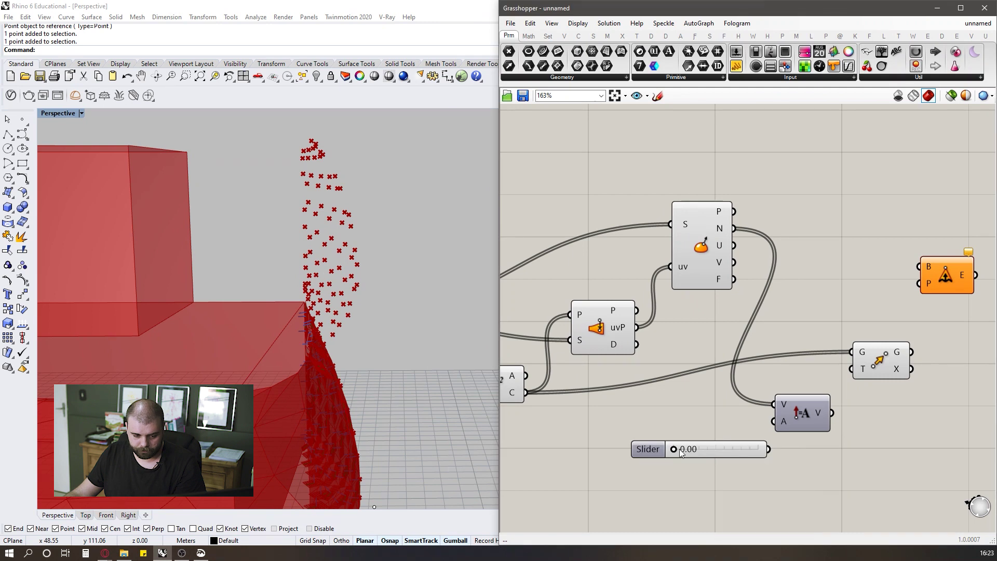
Connect the number slider to Amplitude's amplitude input and Amplitude's vector output to Move's translation input.
drag(769, 450, 780, 425)
drag(711, 453, 664, 458)
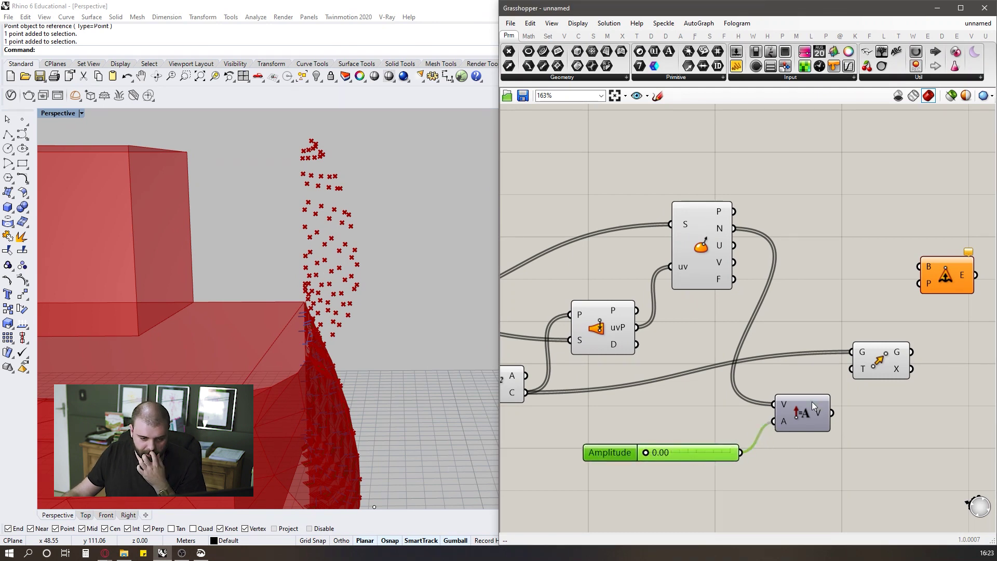
click(813, 402)
drag(829, 413, 879, 365)
click(883, 365)
Set the Amplitude slider to 0.67 and check which side of the facade the moved points lie on.
drag(645, 452, 678, 473)
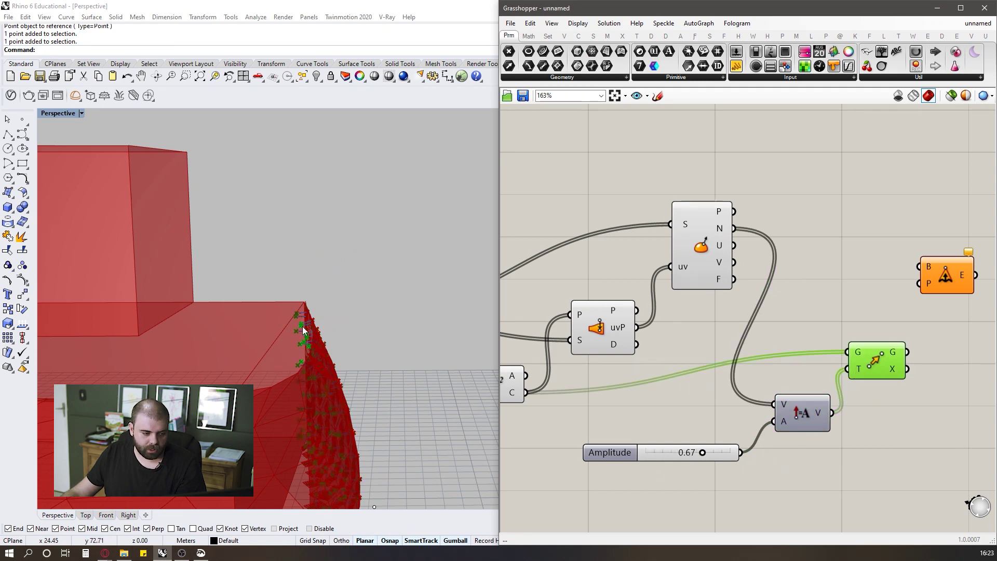
scroll(301, 327, up, 5)
right_drag(373, 338, 381, 291)
scroll(367, 352, up, 4)
scroll(735, 315, down, 2)
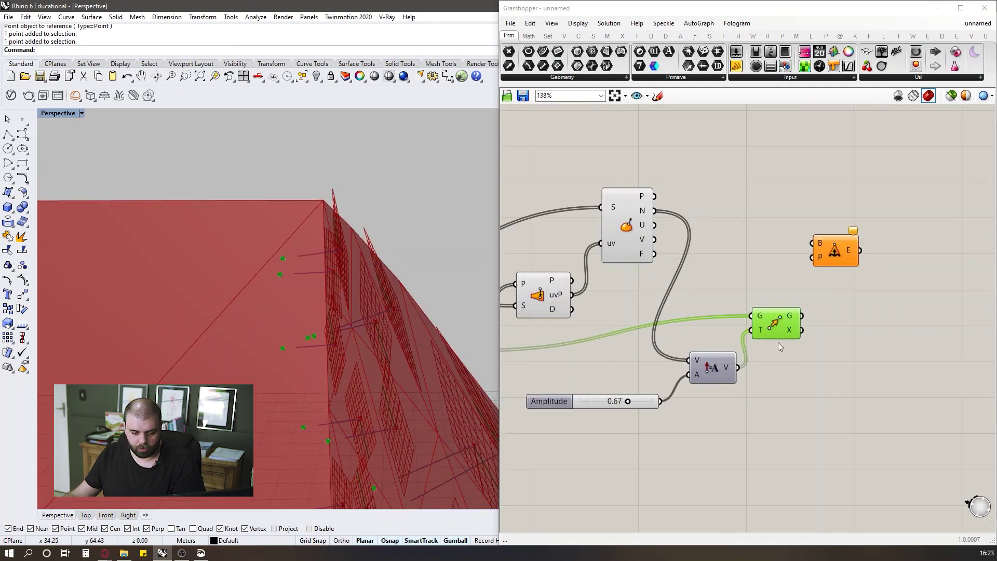
Insert a Negative component between Amplitude's vector output and Move's translation input.
click(844, 391)
double_click(843, 391)
text(nega)
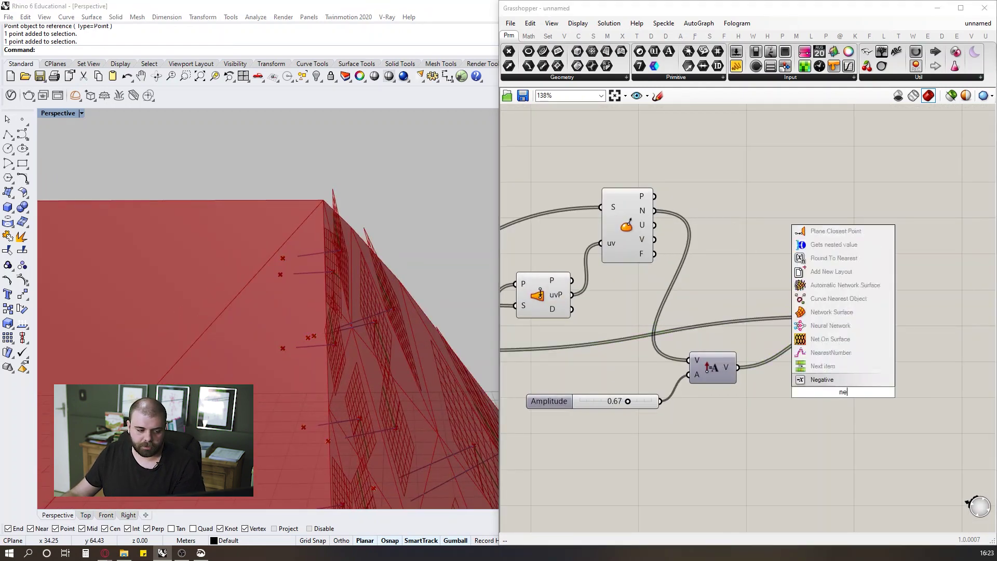
key(Return)
click(860, 331)
drag(842, 393, 805, 394)
drag(738, 367, 830, 331)
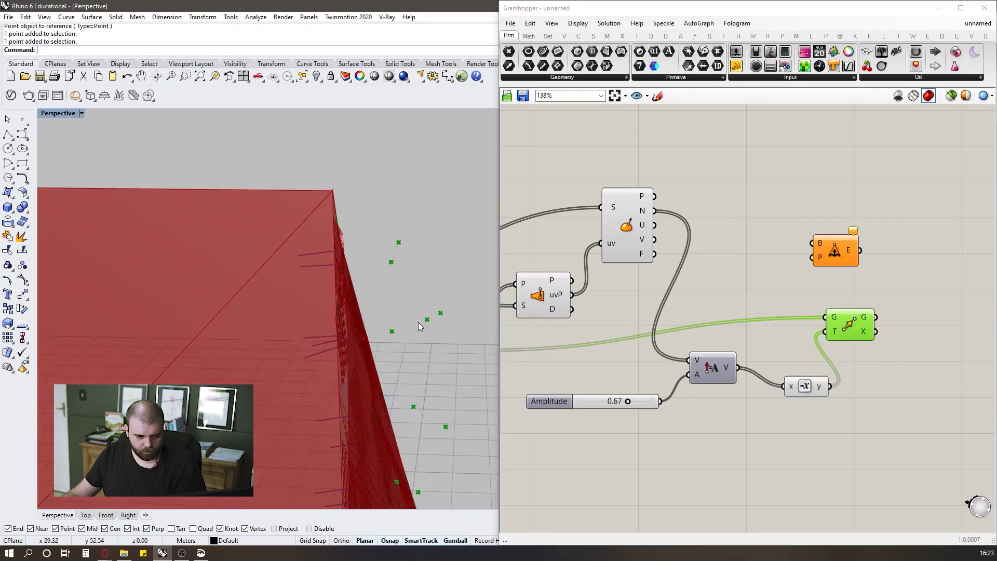
Check the offset points around the facade corner and set the Amplitude slider to 0.43.
right_drag(420, 326, 393, 323)
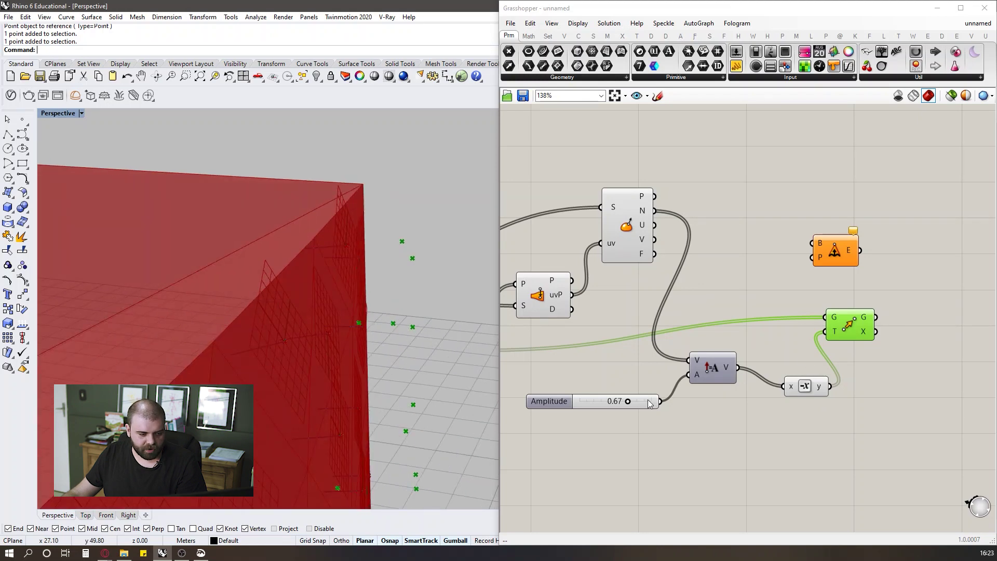
right_drag(355, 385, 449, 285)
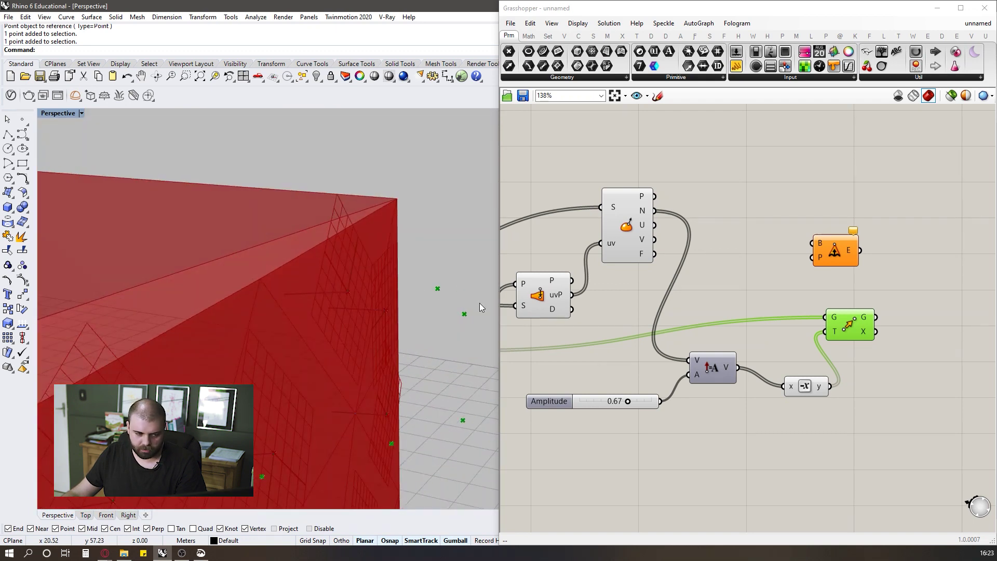
drag(629, 401, 610, 411)
click(631, 434)
Reposition the Extrude Point component farther along the graph, past the Move component.
right_drag(860, 301, 741, 345)
scroll(740, 344, down, 2)
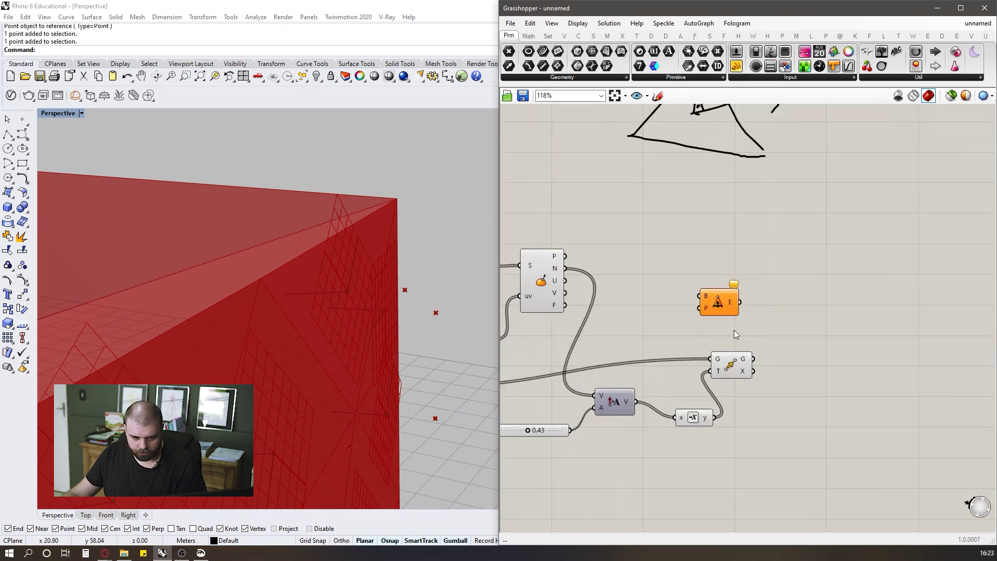
drag(747, 250, 884, 367)
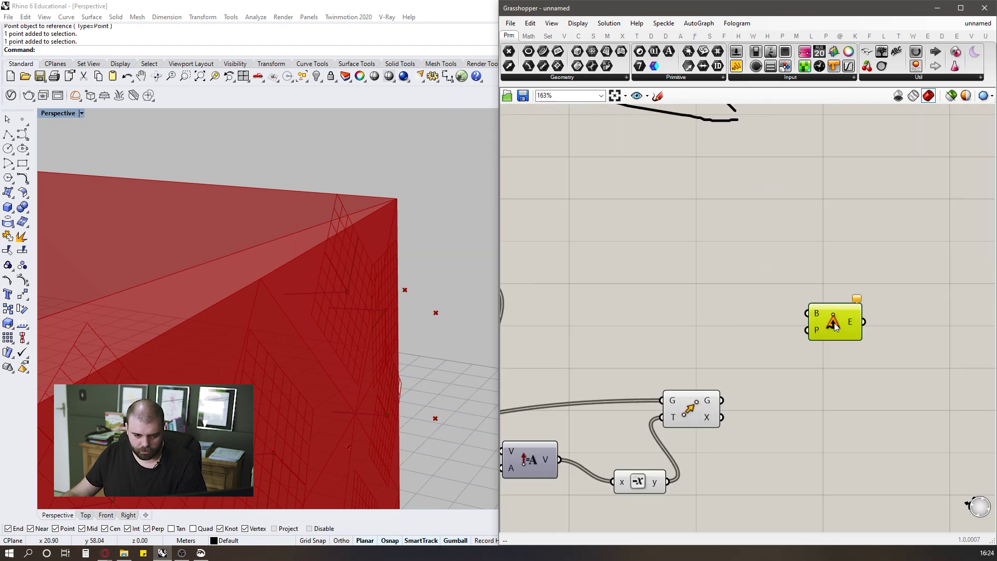
scroll(834, 322, up, 4)
click(841, 267)
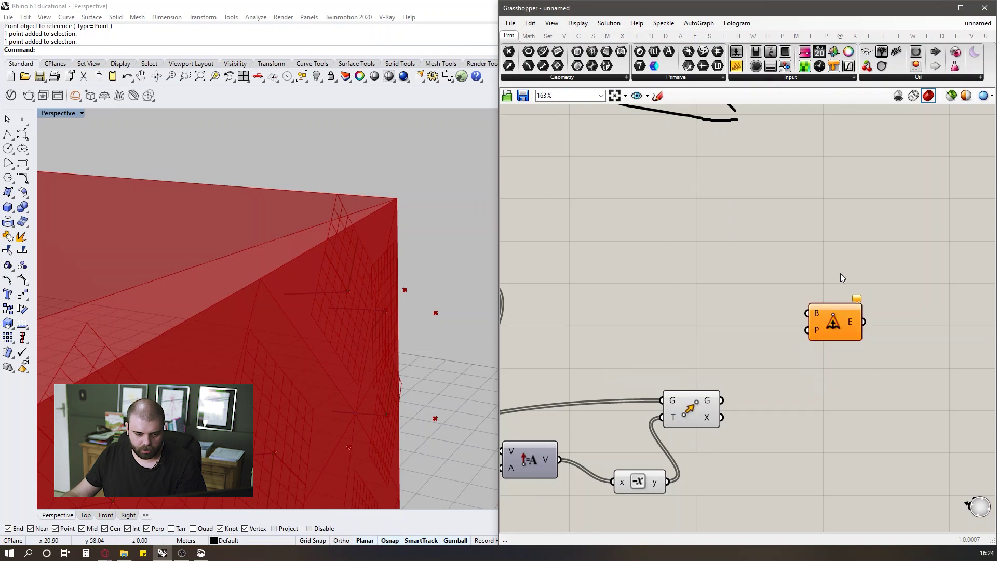
click(840, 273)
Connect Cull Index's list output to Extrude Point's base input.
scroll(868, 298, down, 5)
scroll(868, 298, up, 3)
click(844, 306)
scroll(897, 301, down, 6)
click(803, 284)
scroll(776, 306, up, 3)
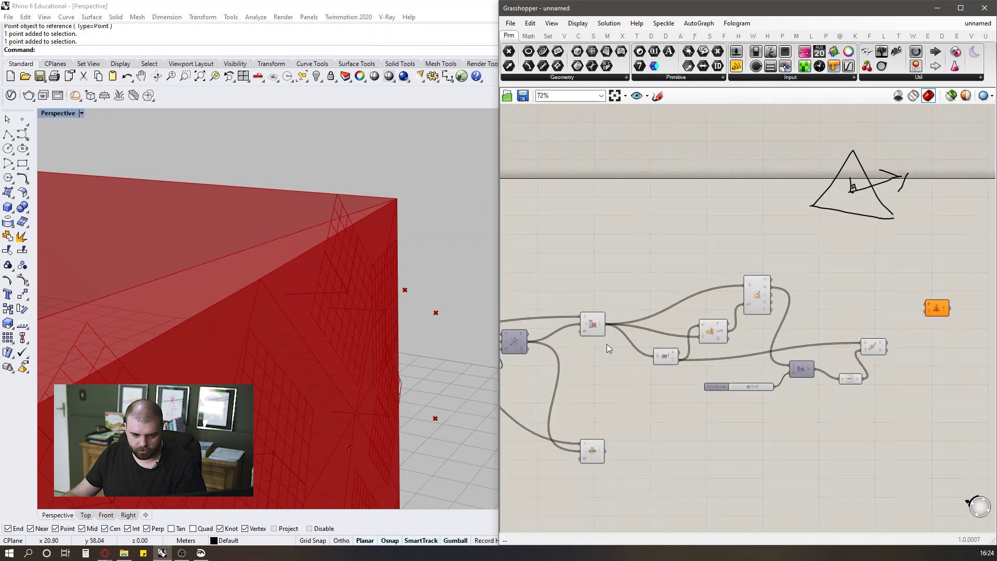
scroll(935, 304, up, 4)
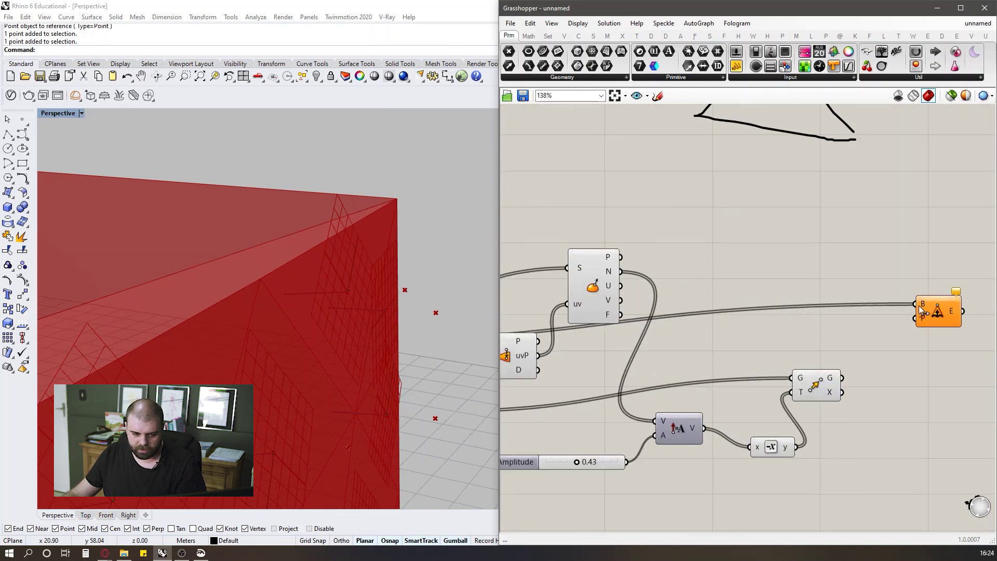
Connect Move's geometry output to Extrude Point's point input.
right_drag(927, 351, 868, 343)
drag(876, 308, 855, 321)
click(846, 349)
Hide the previews of the intermediate components feeding Extrude Point, keeping the pyramids displayed.
scroll(431, 312, down, 6)
right_drag(406, 335, 354, 338)
scroll(835, 348, down, 5)
drag(818, 436, 675, 299)
middle_click(648, 274)
click(681, 242)
drag(678, 409, 566, 285)
middle_click(576, 275)
click(634, 229)
right_drag(367, 316, 413, 282)
scroll(414, 279, up, 5)
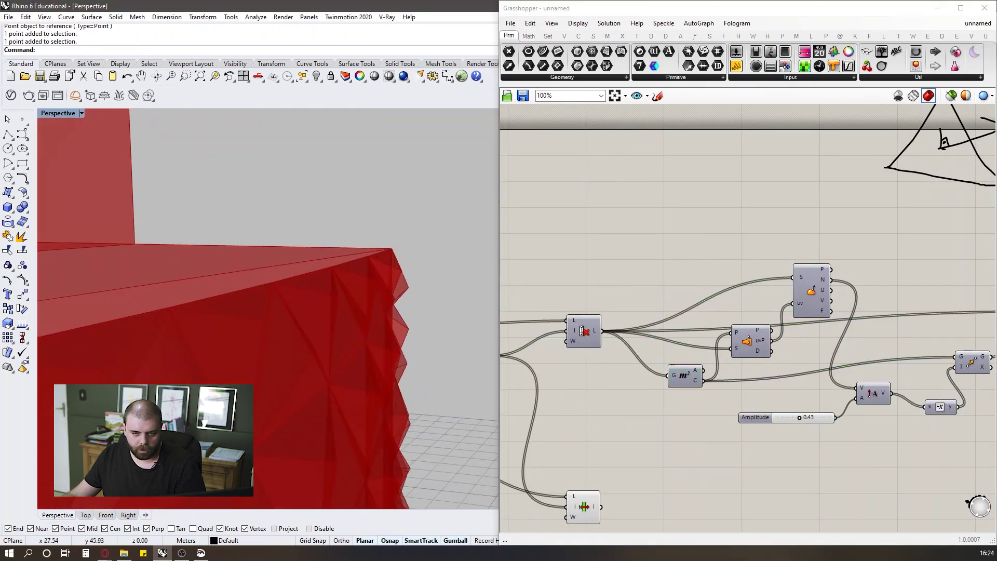
Switch to the browser to view the ArboSkin facade reference photos and return to Rhino.
key(alt+Tab)
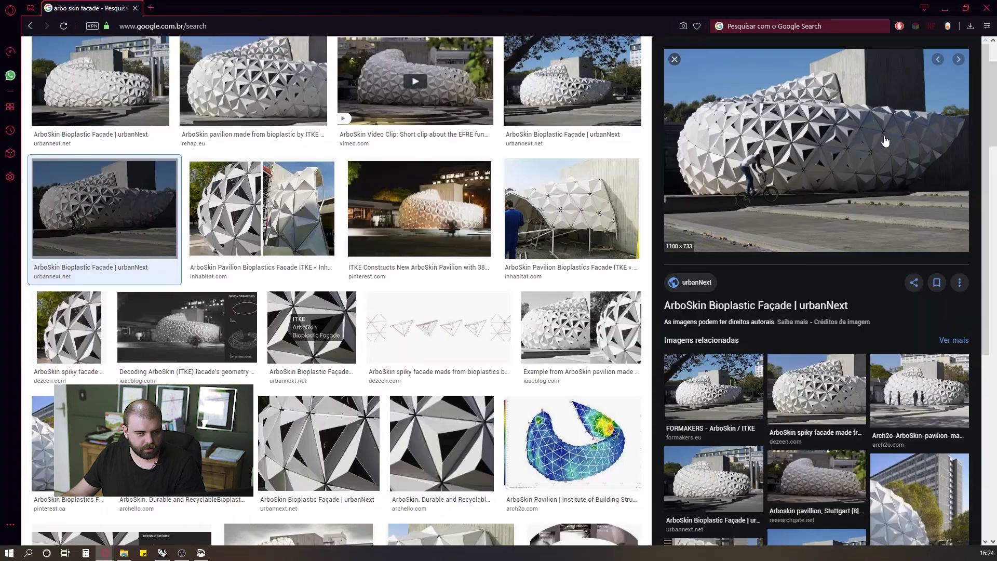
scroll(522, 180, up, 3)
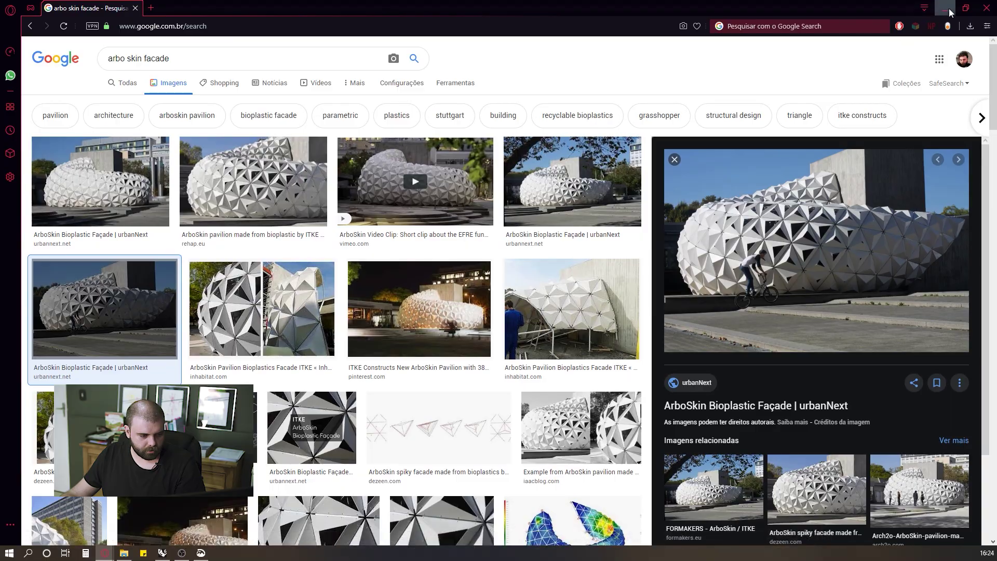
key(alt+Tab)
Try other positions of the Amplitude slider while viewing the pyramids along the facade edge.
right_drag(335, 352, 572, 280)
scroll(382, 289, down, 4)
scroll(674, 317, down, 5)
scroll(673, 317, up, 6)
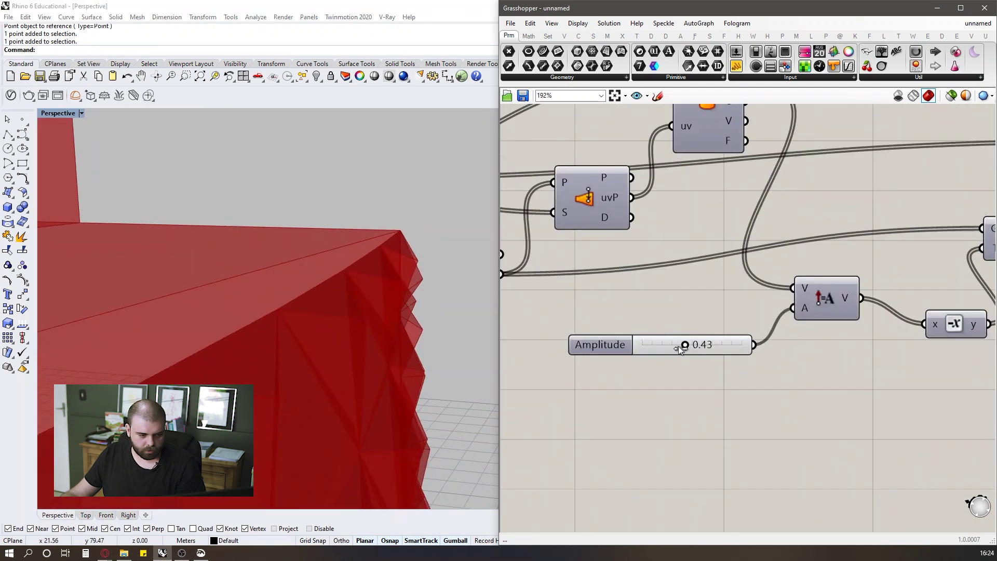
drag(652, 354, 692, 347)
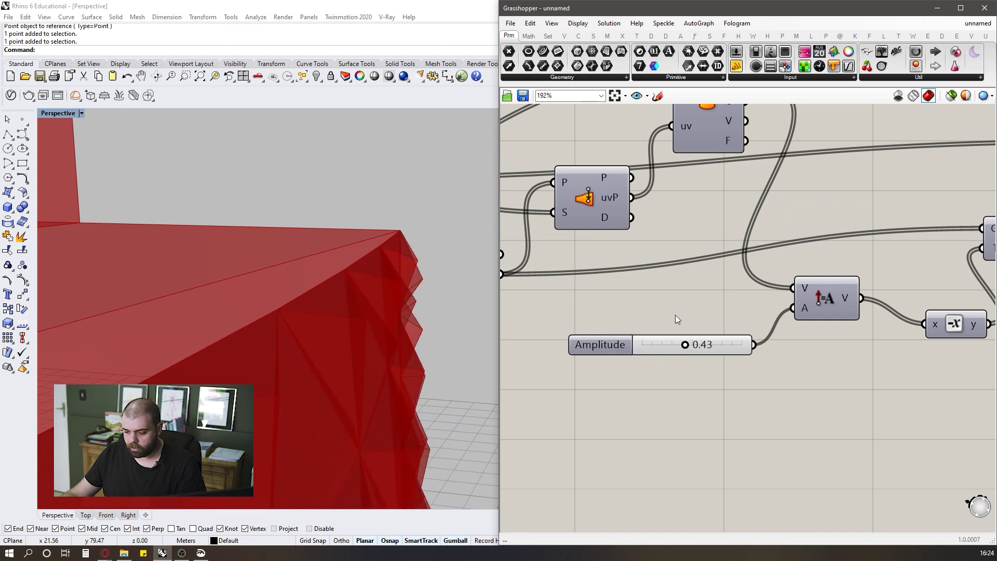
Shift the Extrude Point component slightly farther away from the Move component.
scroll(662, 282, down, 5)
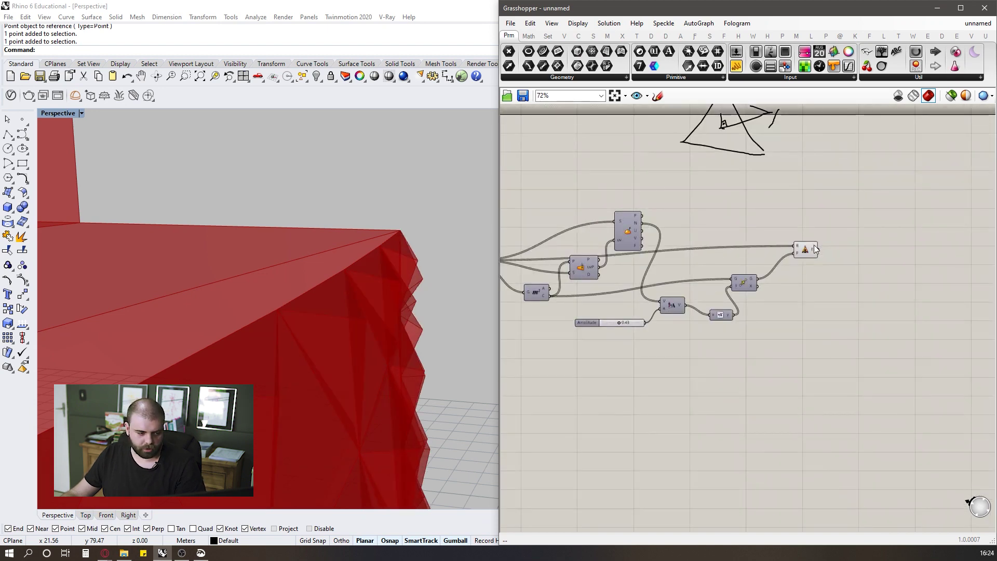
drag(803, 256, 822, 258)
click(819, 215)
Examine the pyramid panels across the curved facade in the Perspective viewport.
scroll(808, 252, down, 2)
scroll(366, 210, down, 5)
right_drag(366, 210, 313, 256)
scroll(278, 240, up, 3)
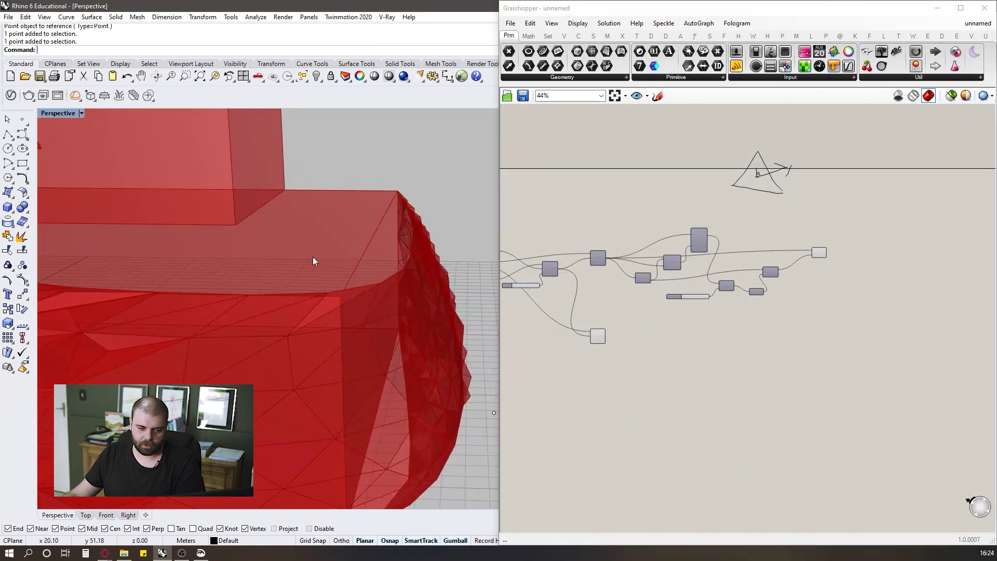
scroll(732, 310, up, 3)
scroll(762, 279, down, 3)
scroll(748, 283, up, 3)
scroll(729, 284, down, 2)
Hide the preview of the whole pyramid component chain from Area through Extrude Point.
drag(899, 273, 642, 170)
key(space)
click(727, 142)
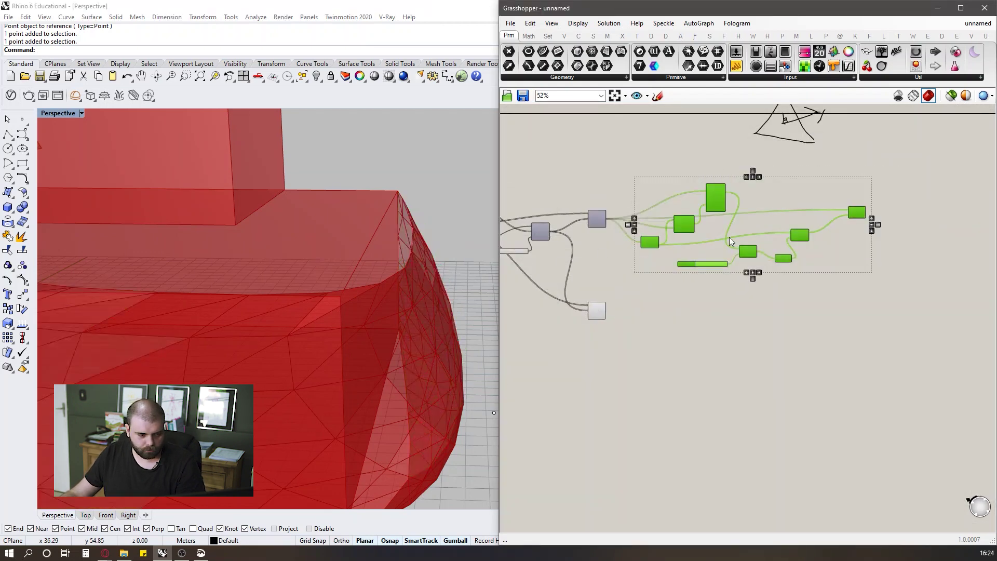
click(823, 309)
Hide the preview of the source triangular panel component that feeds Cull Index and List Item.
scroll(587, 248, down, 3)
right_drag(457, 260, 426, 280)
scroll(831, 277, down, 3)
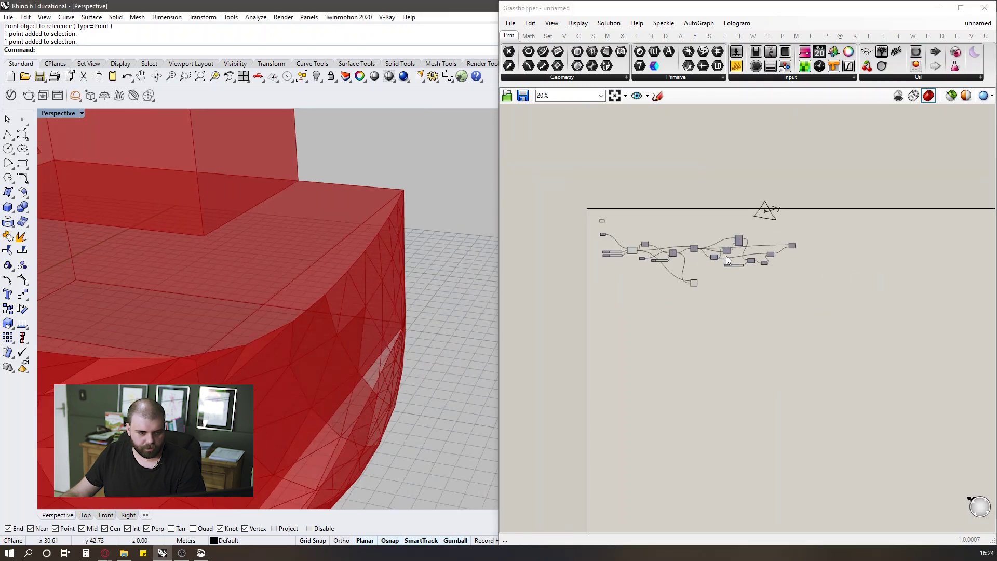
scroll(680, 260, up, 6)
click(545, 238)
key(space)
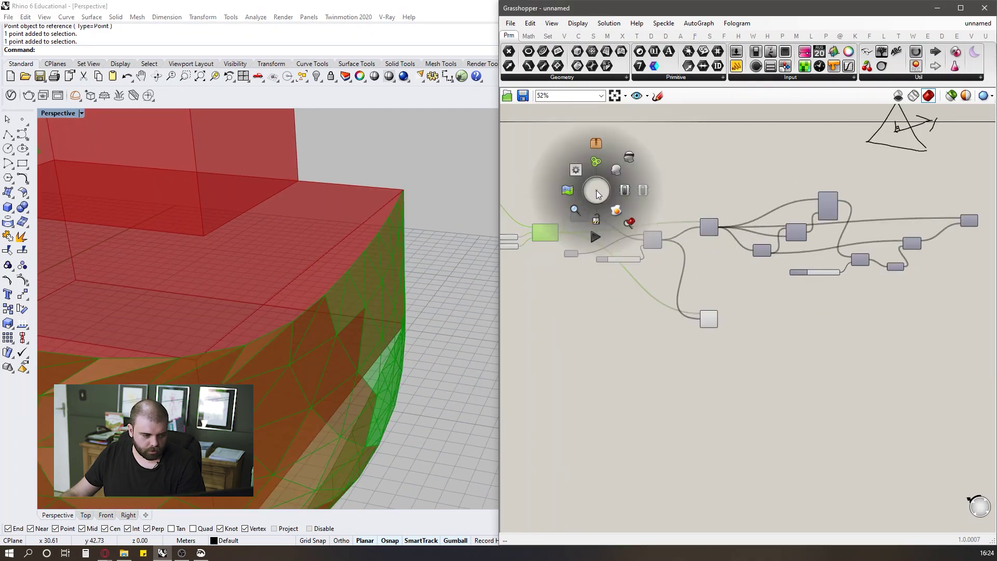
click(628, 162)
Inspect the panels picked out by List Item and widen the Rhino viewport beside the Grasshopper canvas.
scroll(437, 219, down, 6)
right_drag(438, 219, 379, 281)
scroll(299, 260, up, 6)
mouse_move(299, 260)
right_down()
mouse_move(276, 268)
mouse_move(300, 278)
right_up()
scroll(276, 268, down, 5)
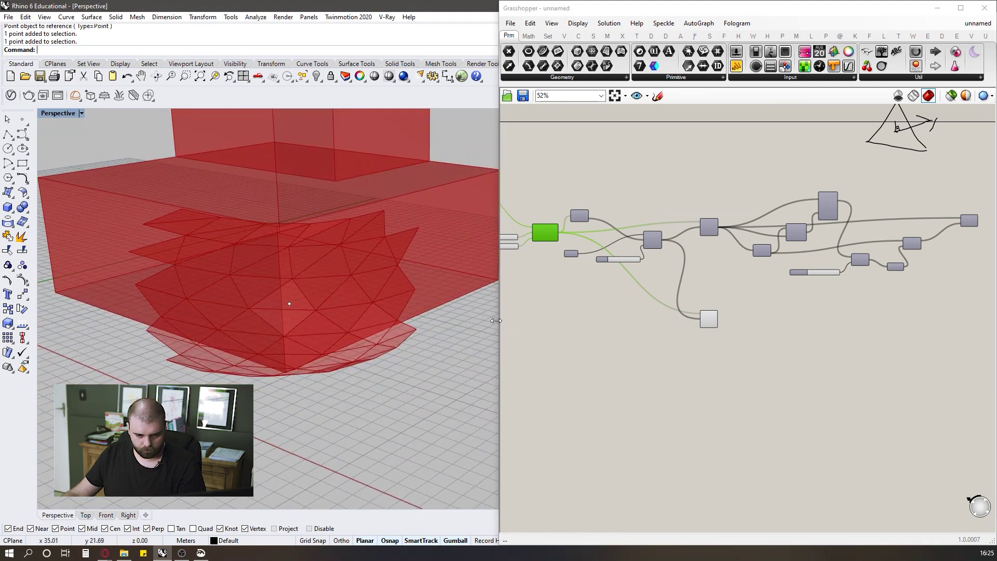
drag(496, 320, 536, 321)
Duplicate the Area, Surface Closest Point and Evaluate Surface components into the space beside List Item.
scroll(799, 349, down, 4)
scroll(790, 283, up, 7)
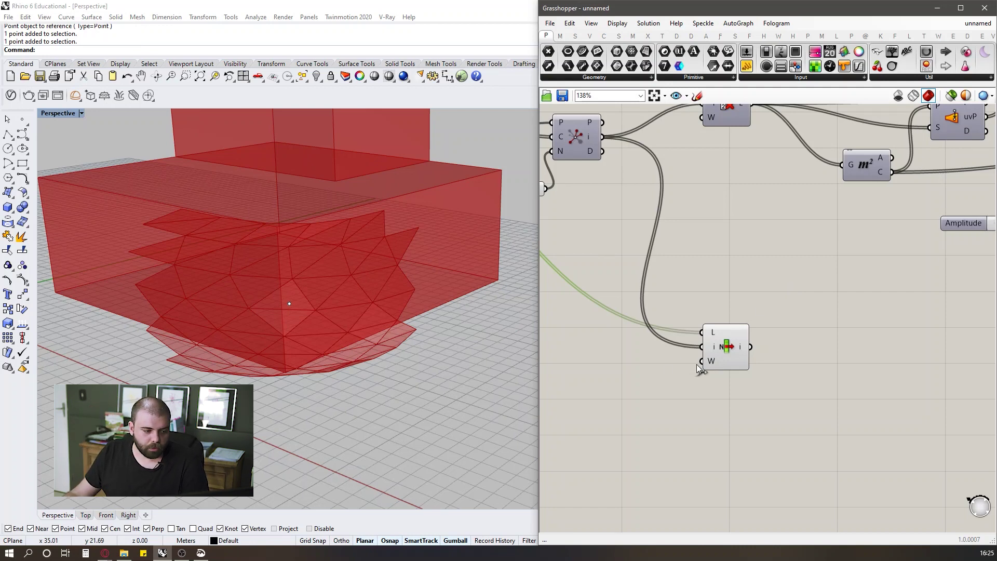
scroll(391, 238, up, 6)
mouse_move(259, 263)
right_down()
mouse_move(244, 263)
mouse_move(271, 268)
right_up()
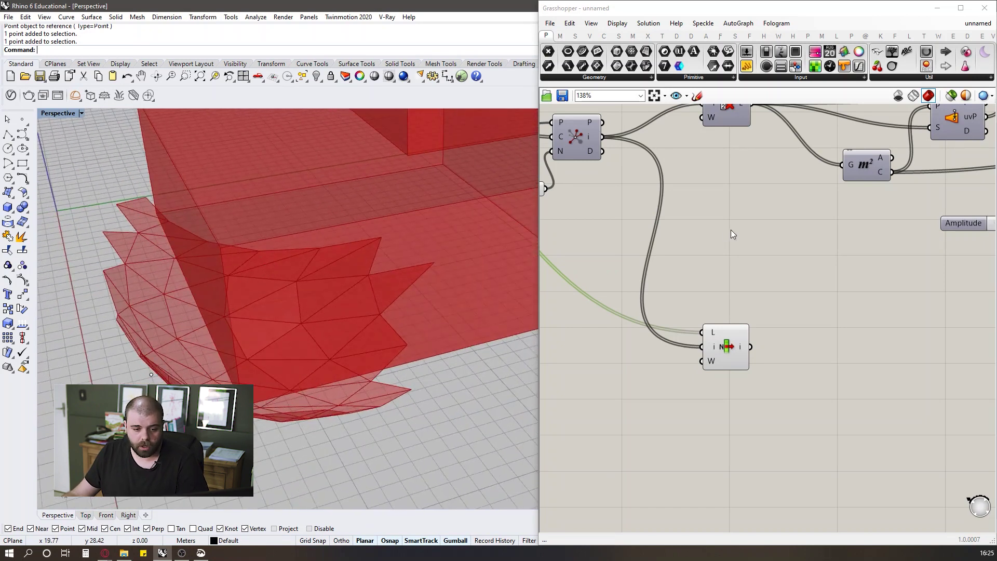
scroll(675, 285, down, 3)
right_drag(943, 170, 839, 214)
scroll(839, 215, up, 1)
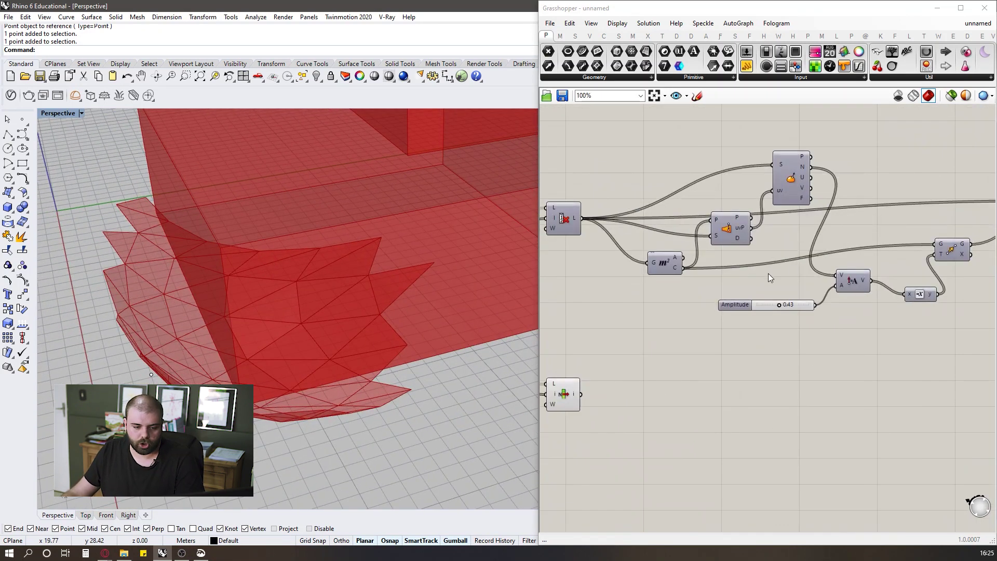
drag(804, 296, 643, 132)
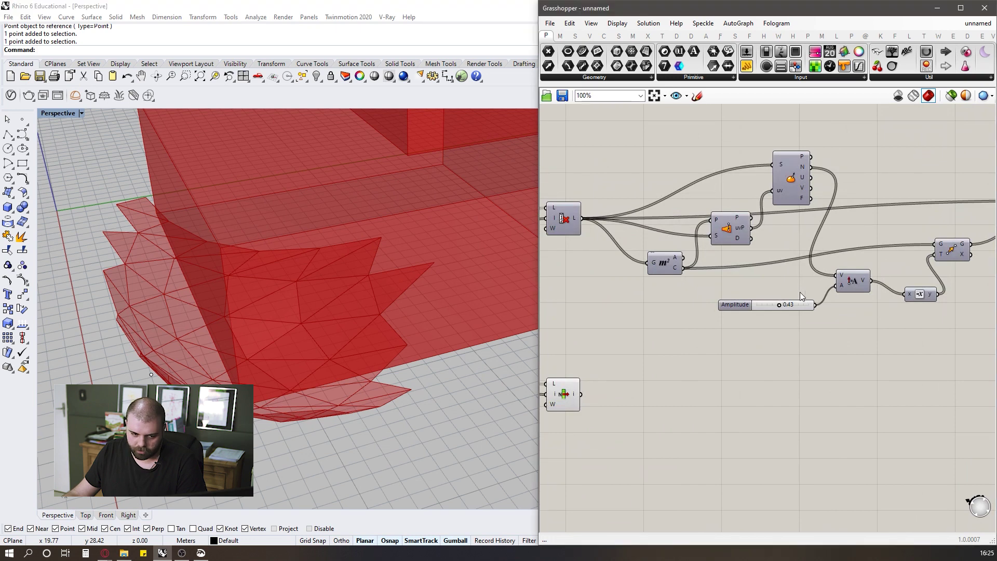
alt+drag(725, 239, 727, 450)
click(714, 390)
Connect List Item's output to the copied Area's geometry input and the surface inputs of the copied Surface Closest Point and Evaluate Surface.
scroll(748, 387, down, 2)
scroll(651, 481, up, 5)
drag(644, 358, 719, 431)
shift+drag(597, 283, 818, 375)
drag(601, 284, 919, 259)
scroll(706, 342, down, 2)
scroll(706, 348, up, 2)
Preview the copied Area, Surface Closest Point and Evaluate Surface components one by one to check their results on the panels.
click(688, 388)
middle_click(688, 388)
click(706, 367)
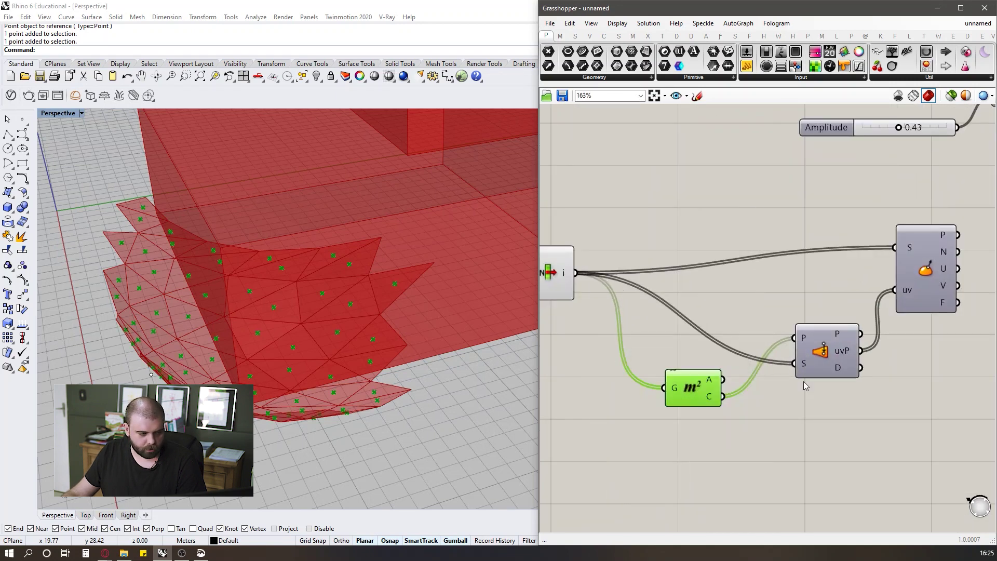
click(844, 352)
middle_click(843, 353)
click(863, 331)
right_drag(395, 326, 284, 339)
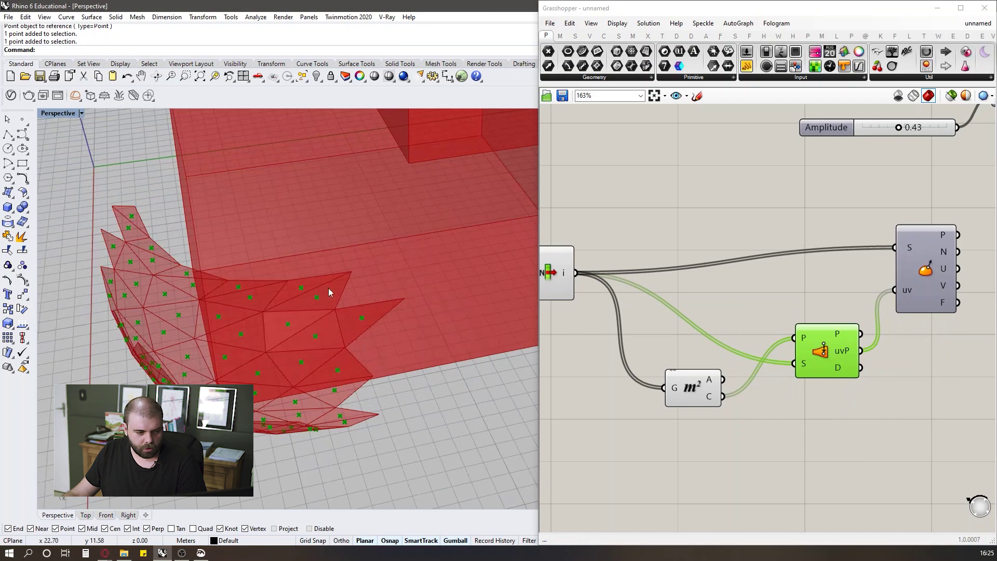
scroll(926, 251, up, 1)
click(926, 257)
middle_click(927, 257)
click(948, 235)
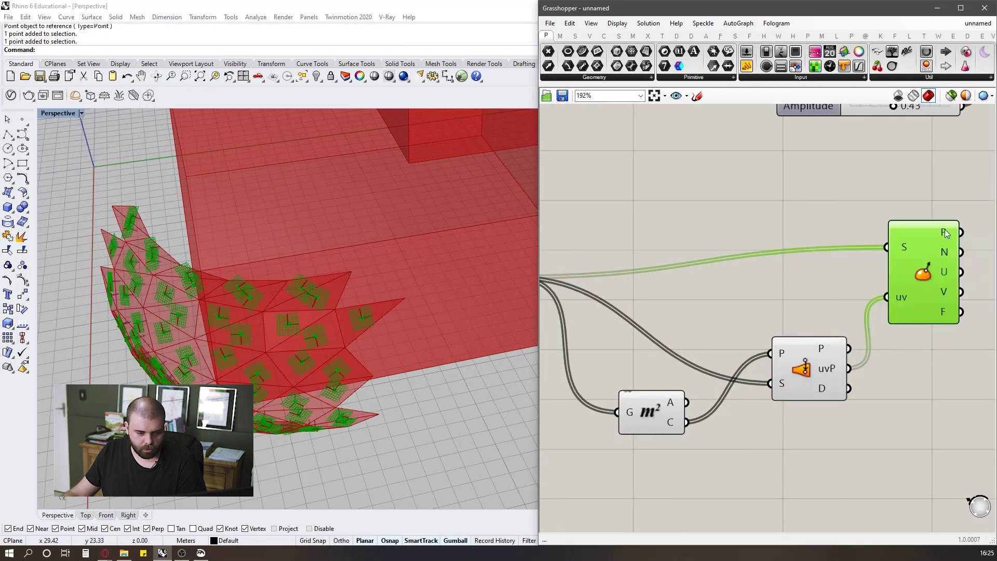
right_drag(315, 318, 291, 297)
Hide the previews of the copied Area and Surface Closest Point components and inspect the evaluated frames on the panels.
drag(814, 472, 631, 284)
middle_click(643, 263)
click(674, 230)
scroll(683, 282, down, 3)
click(808, 284)
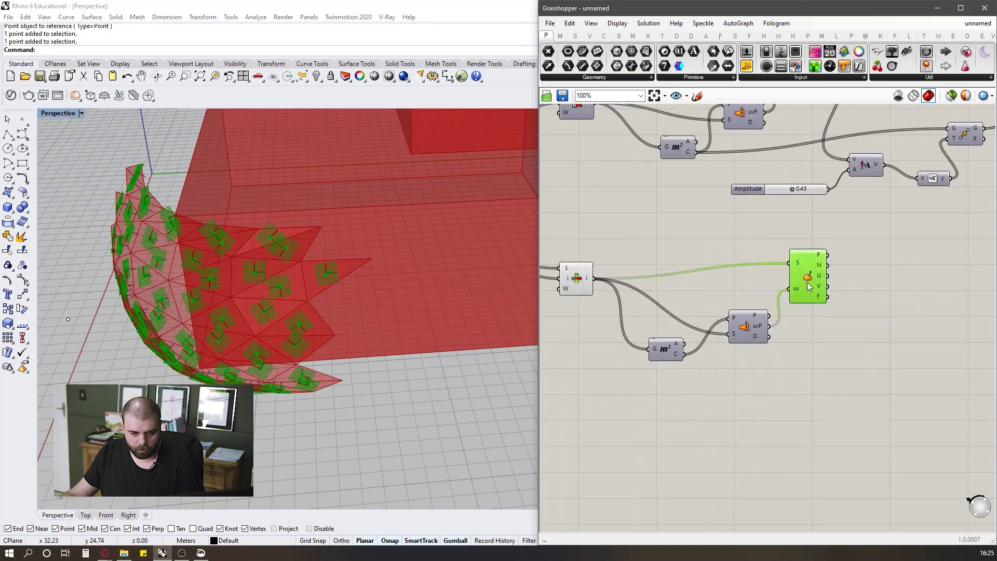
scroll(748, 332, down, 4)
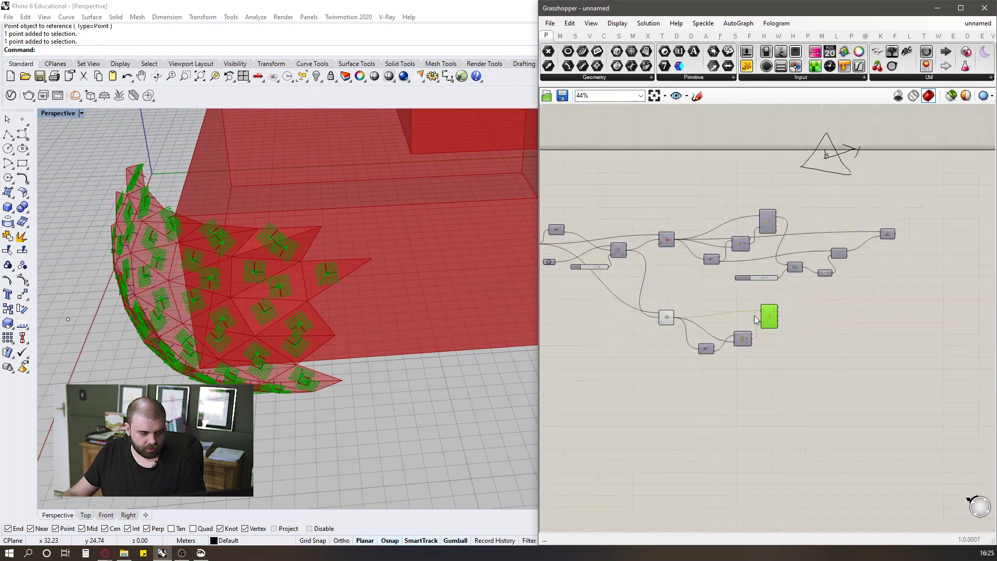
right_drag(267, 299, 405, 304)
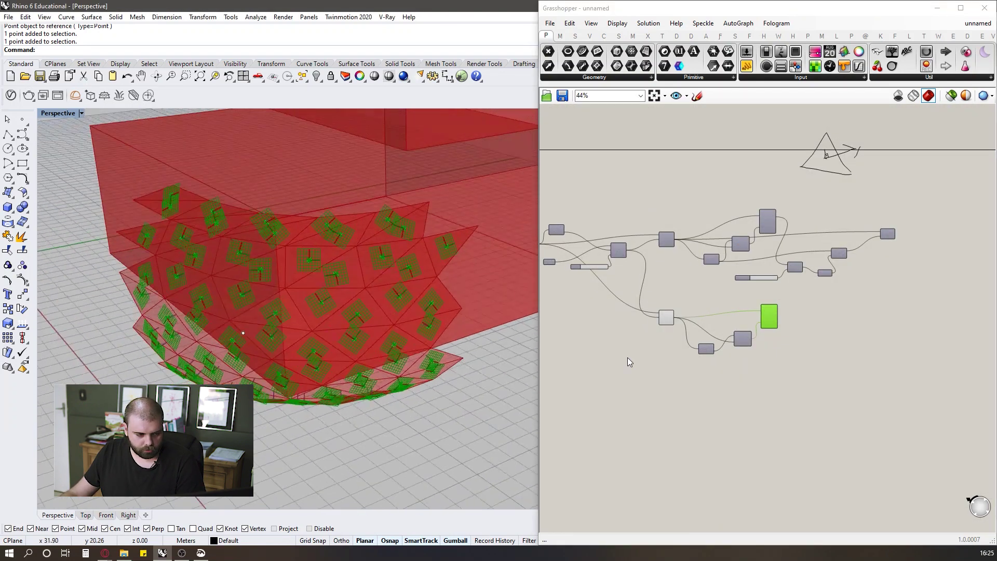
Turn off the remaining preview of the copied surface evaluation components.
click(564, 352)
scroll(370, 227, up, 5)
drag(804, 370, 688, 290)
middle_click(716, 298)
click(748, 264)
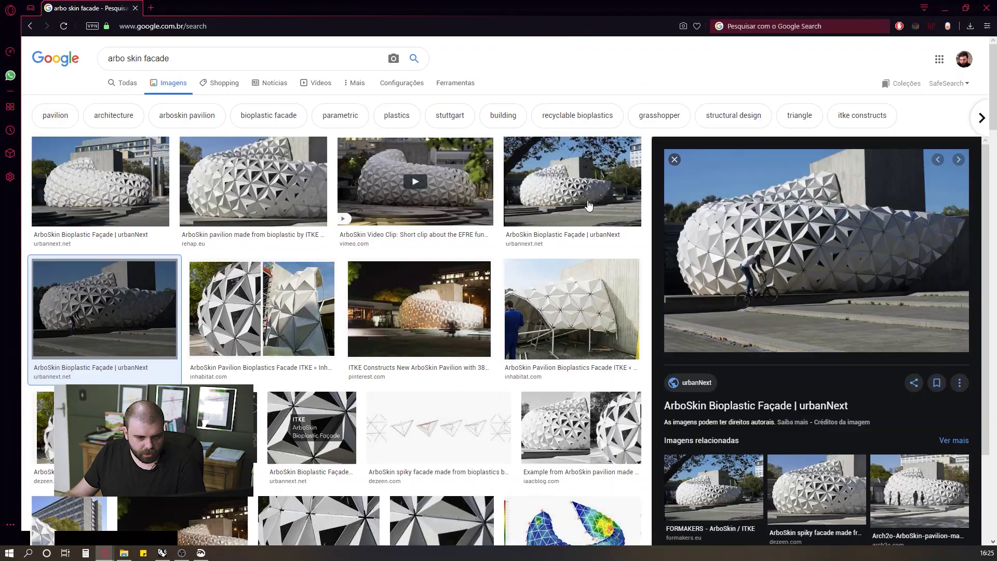
Open the Inhabitat close-up photo of the ArboSkin pavilion in the browser's image results and study its panels.
click(231, 306)
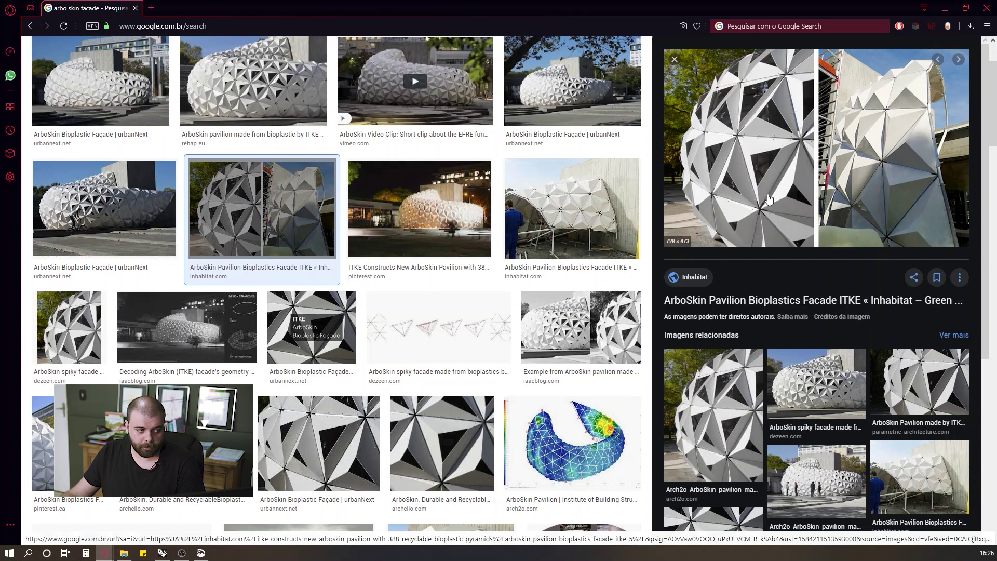
Return to Grasshopper and space out the copied Evaluate Surface, Surface Closest Point and Area components.
click(944, 8)
click(663, 252)
scroll(759, 318, up, 4)
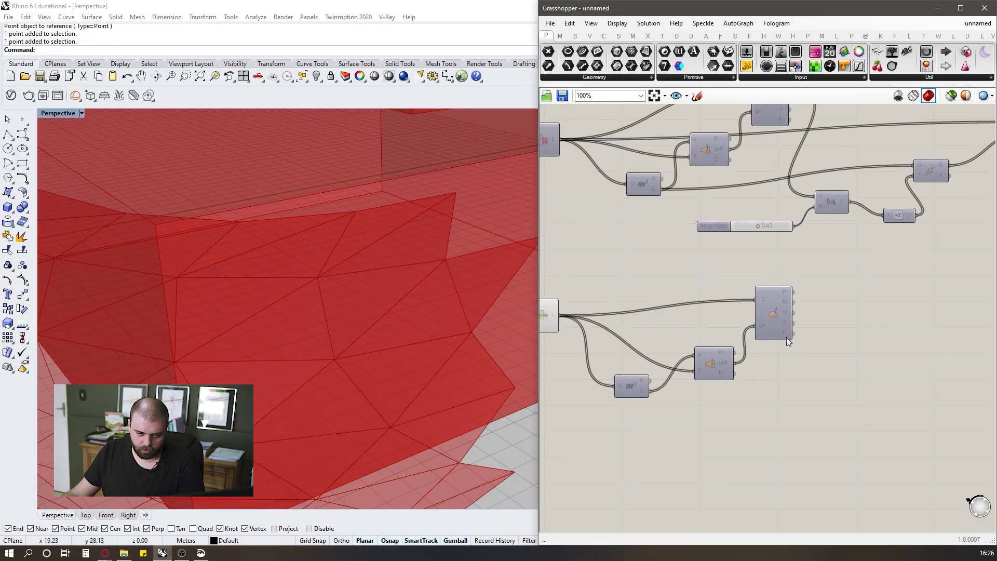
drag(714, 363, 718, 369)
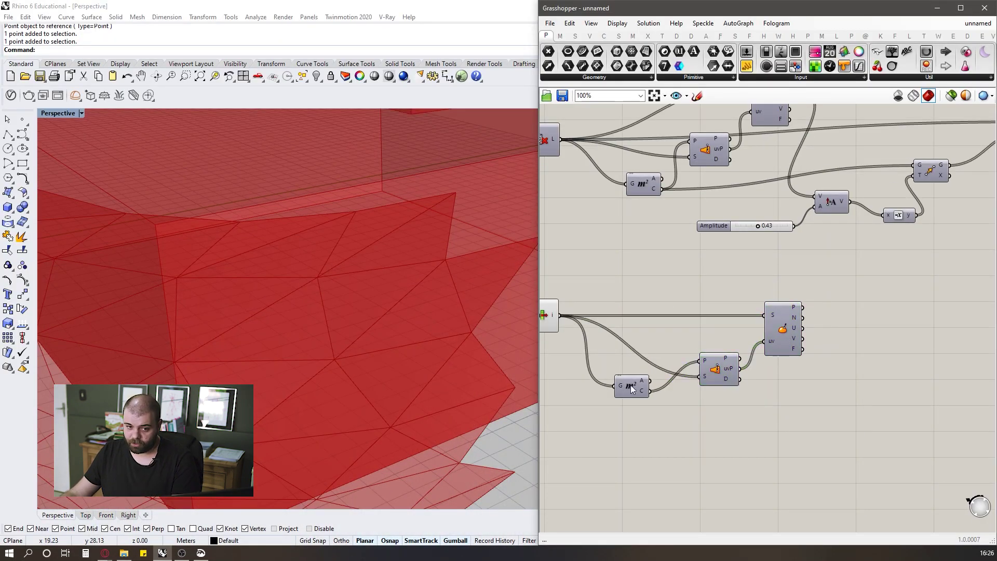
drag(629, 385, 644, 404)
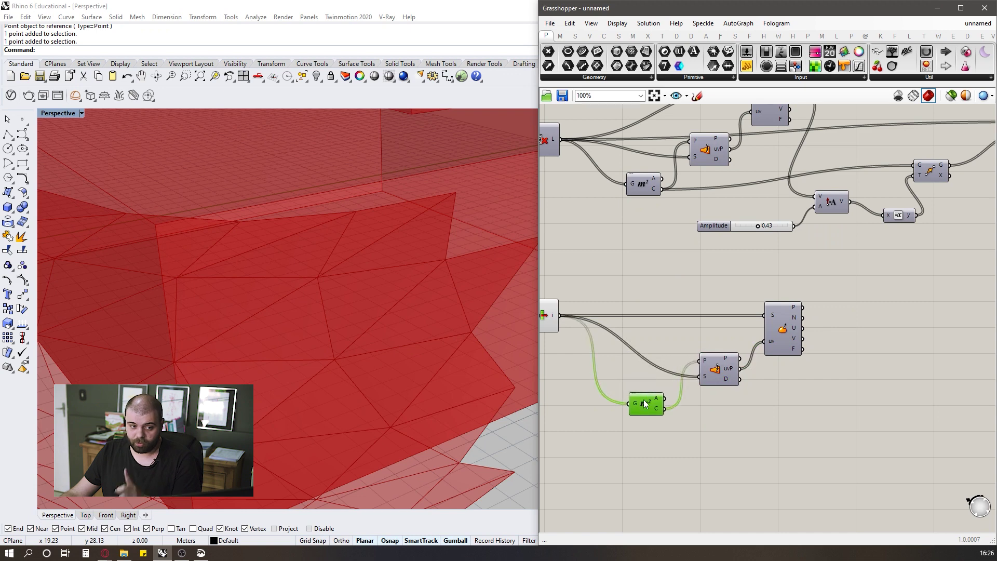
Add a LunchBox Panel Frame component beside the copied surface evaluation components.
click(908, 36)
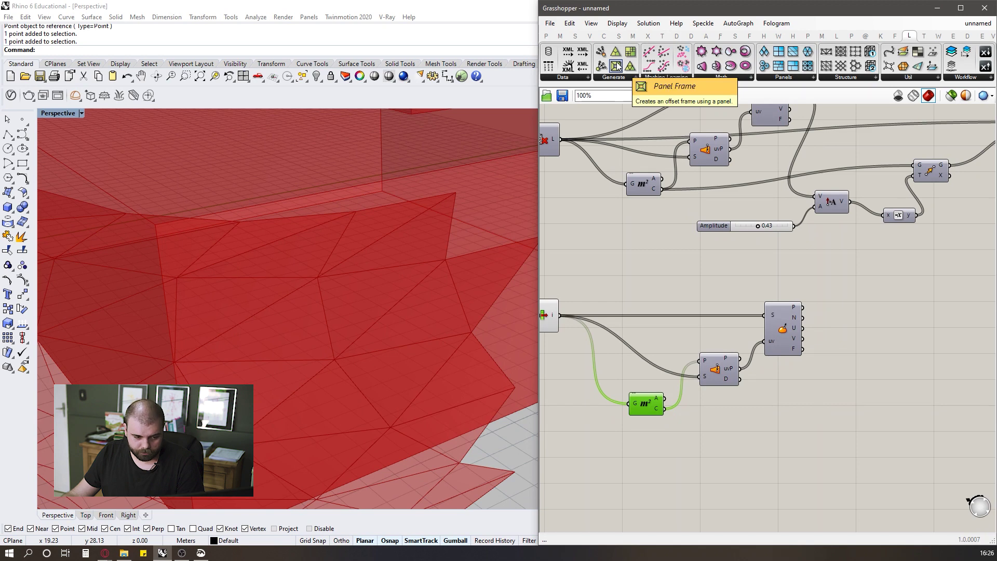
drag(617, 67, 877, 347)
scroll(874, 291, down, 1)
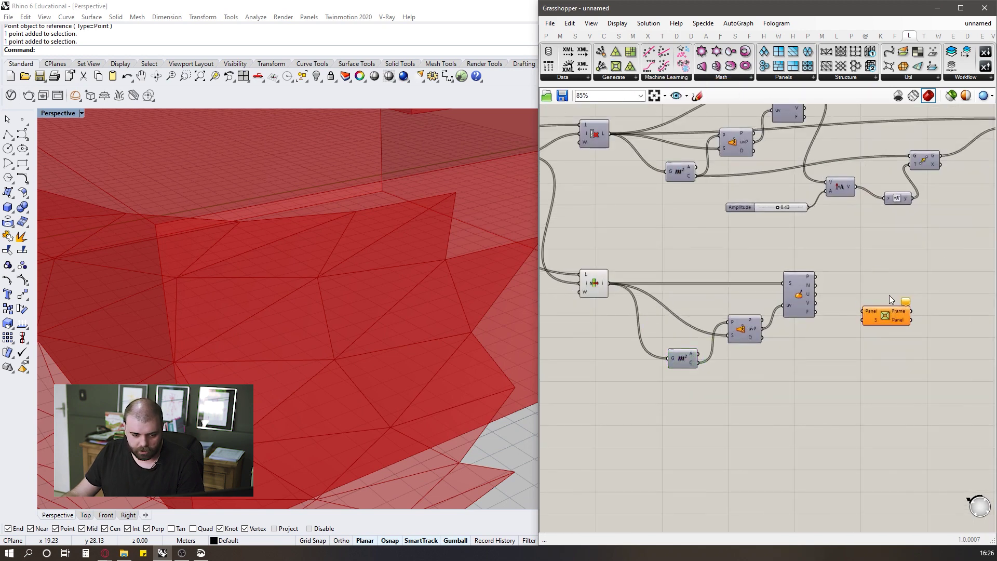
scroll(872, 335, up, 3)
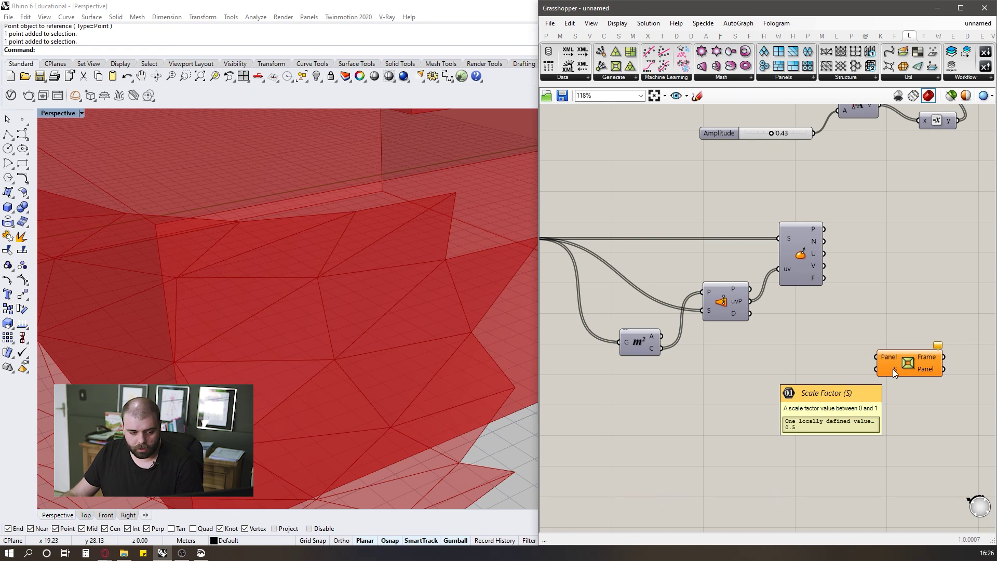
scroll(870, 295, down, 2)
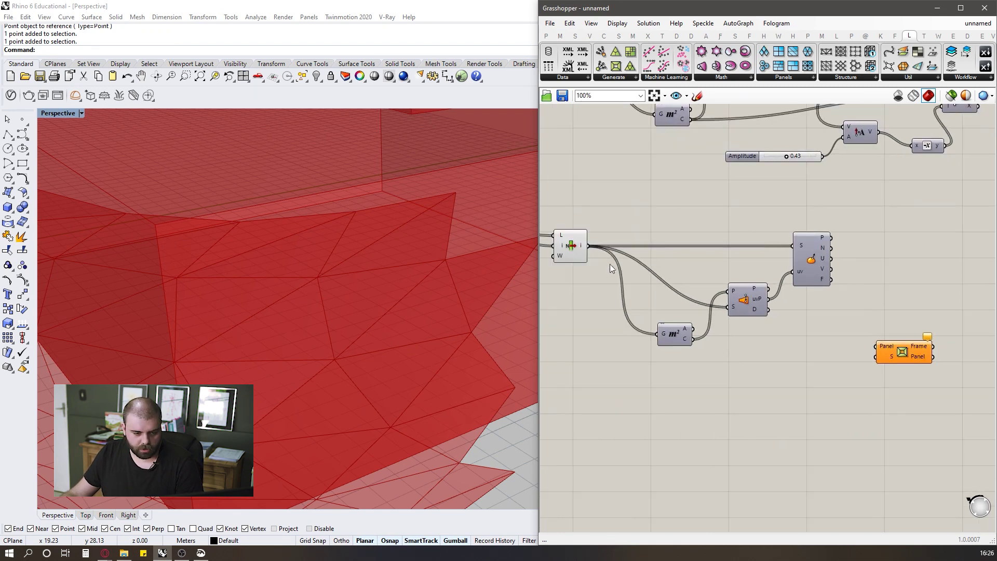
Connect the List Item output of attractor-selected panels to the Panel Frame's Panel input.
click(564, 246)
scroll(414, 271, down, 6)
scroll(950, 328, down, 6)
scroll(781, 262, up, 5)
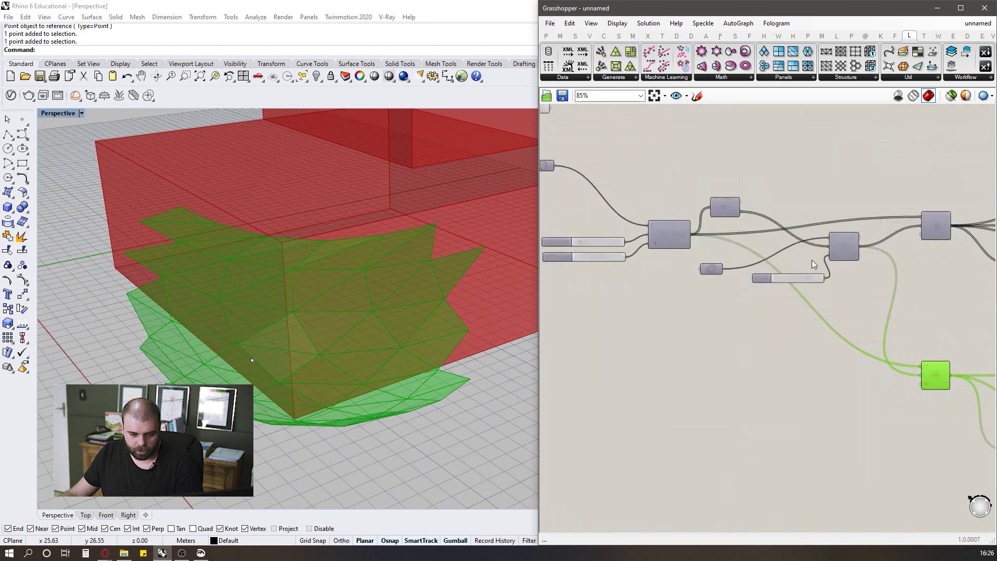
scroll(722, 282, down, 6)
scroll(877, 325, up, 6)
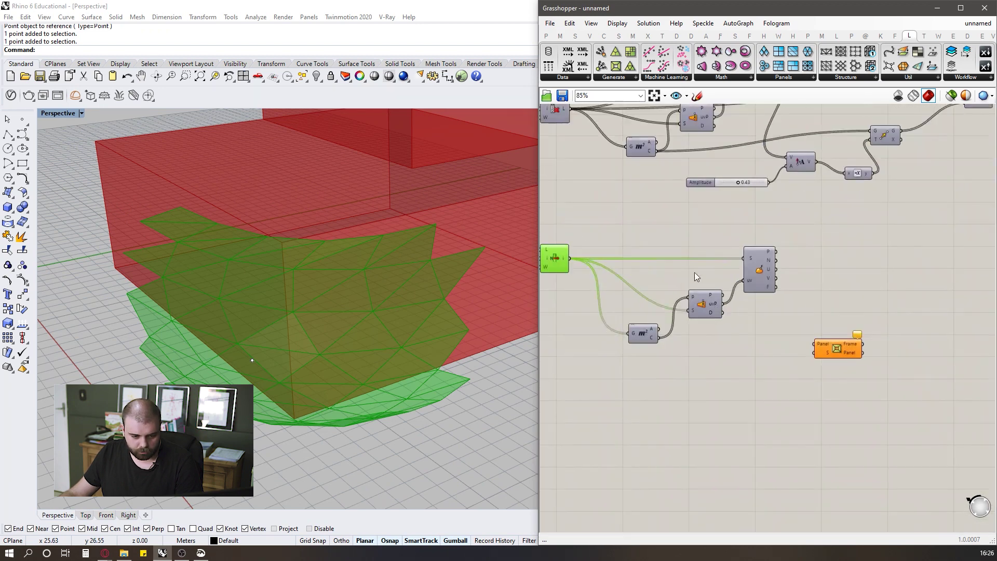
click(588, 254)
drag(570, 258, 814, 345)
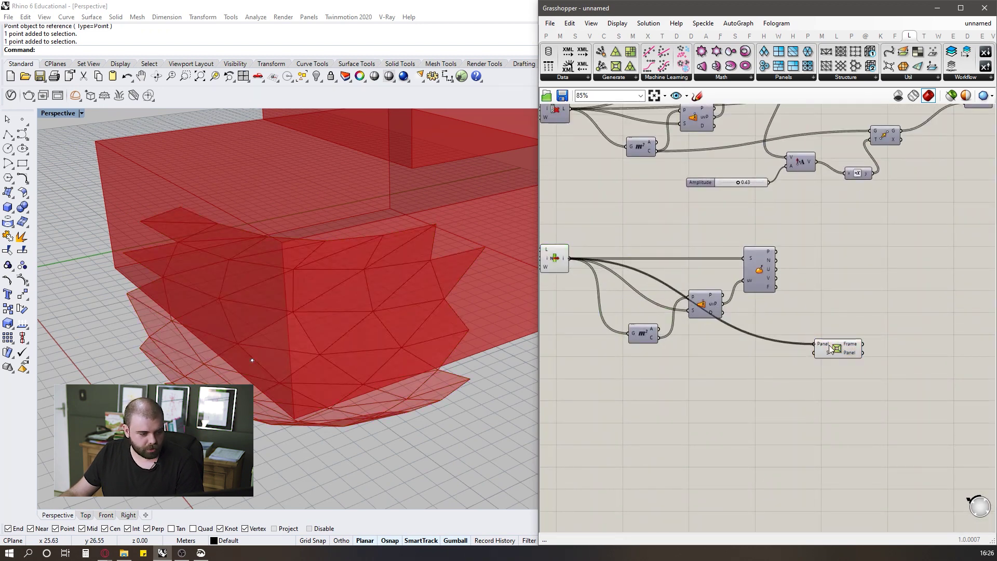
Examine the framed triangular panels on the facade from several angles.
right_drag(267, 248, 400, 278)
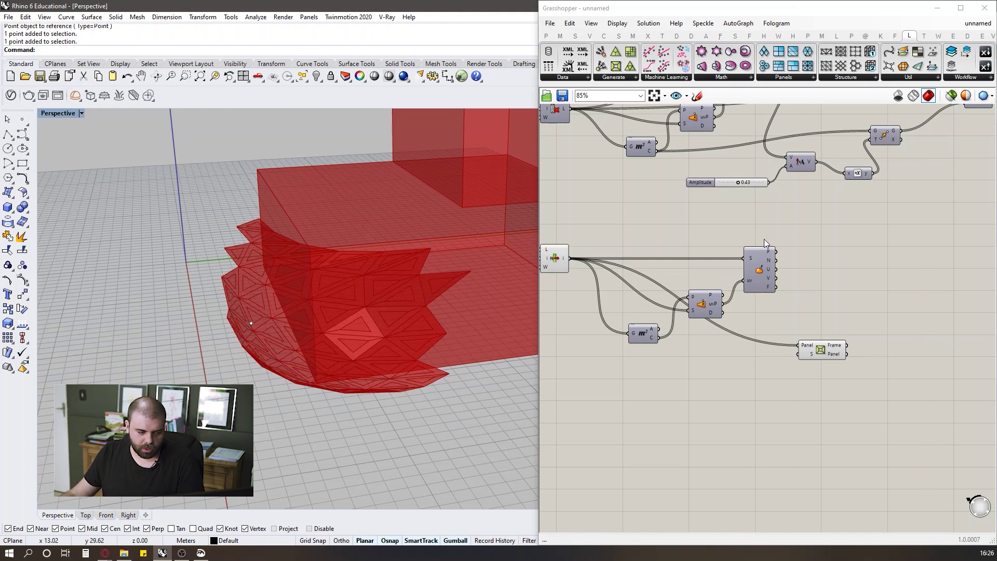
scroll(779, 176, up, 3)
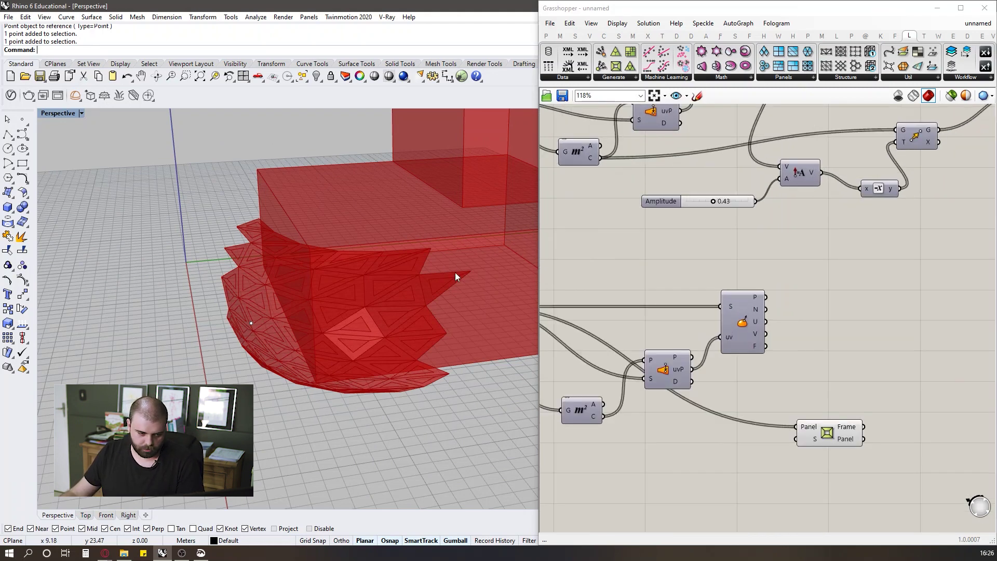
drag(811, 418, 783, 448)
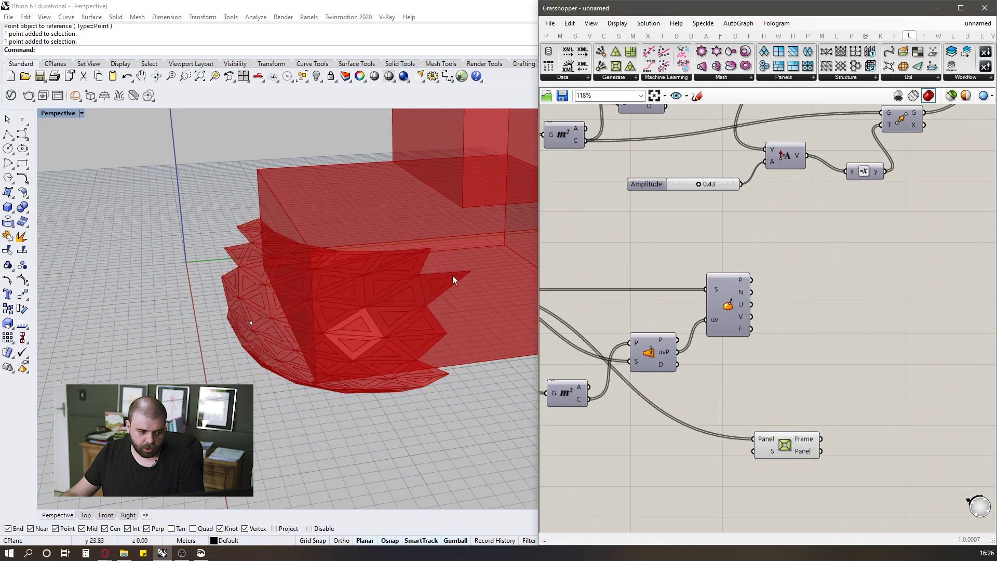
scroll(467, 280, up, 3)
right_drag(376, 292, 415, 272)
scroll(400, 283, down, 3)
scroll(415, 272, up, 2)
scroll(755, 342, down, 2)
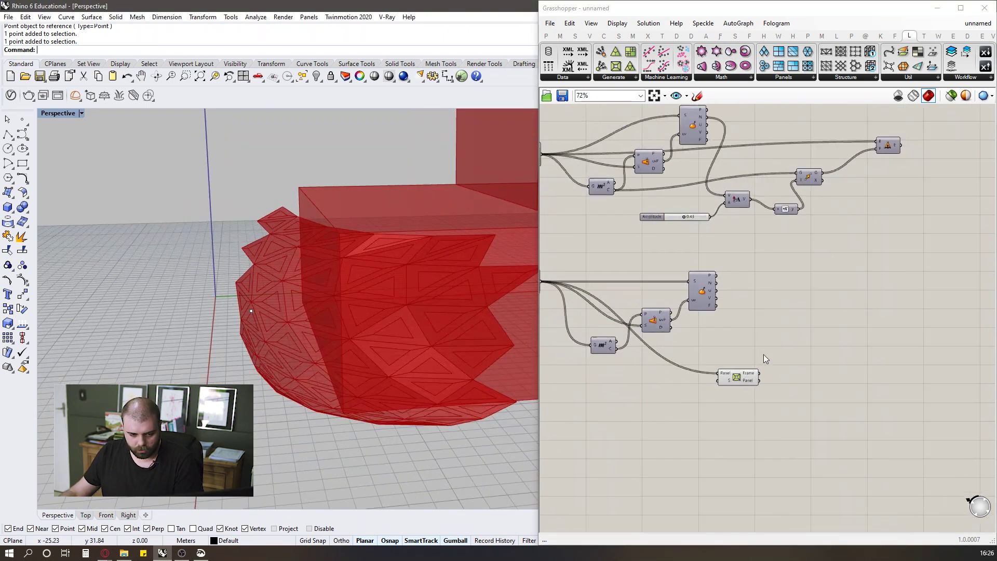
Add a Surface container and connect the Panel Frame's Frame output to it.
scroll(789, 348, up, 3)
double_click(821, 354)
text(surf)
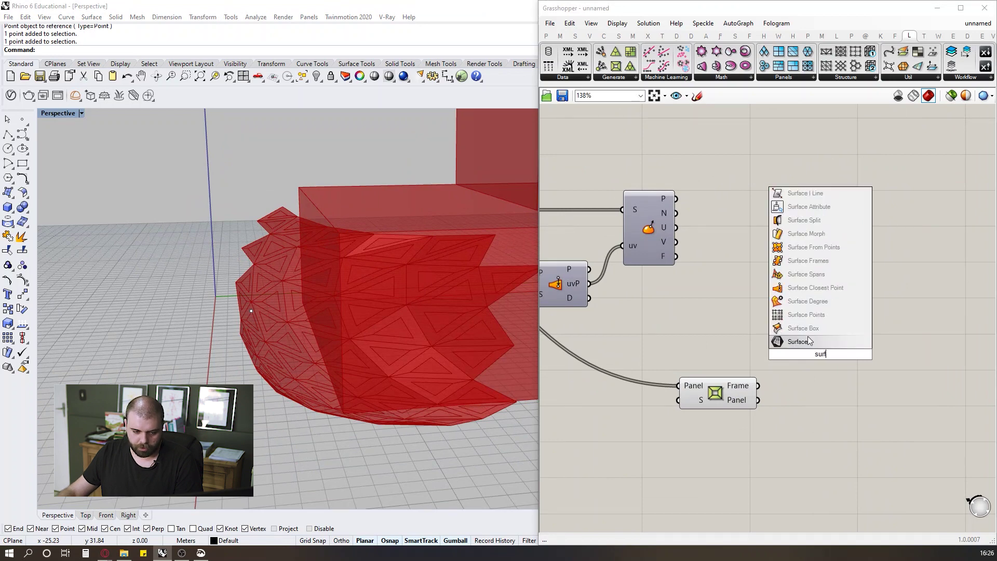
key(Return)
scroll(732, 388, up, 2)
drag(754, 387, 800, 282)
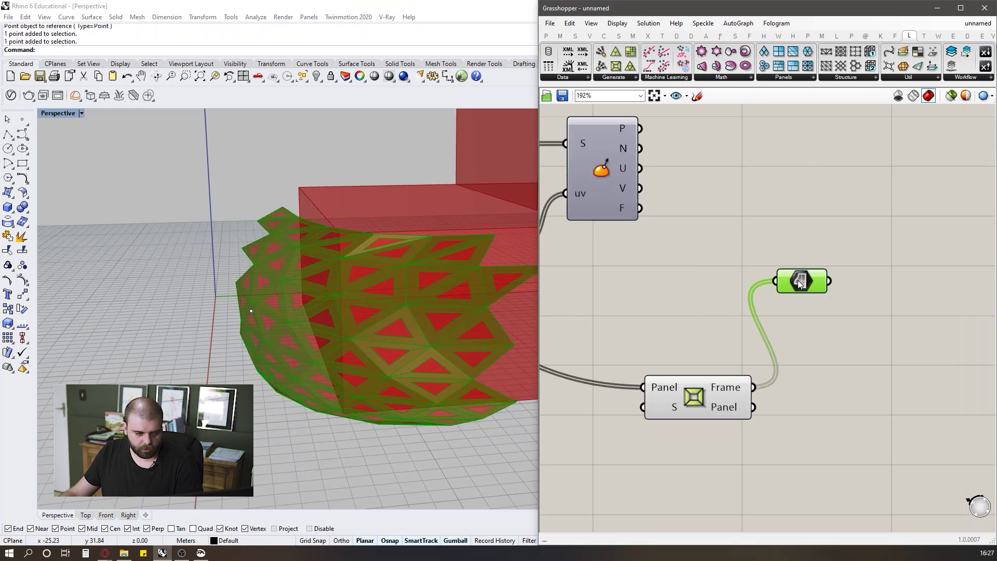
Move the Surface container close to the Panel Frame component's outputs.
drag(754, 408, 828, 447)
drag(814, 370, 801, 378)
drag(804, 450, 806, 448)
drag(810, 444, 803, 356)
click(712, 400)
click(713, 326)
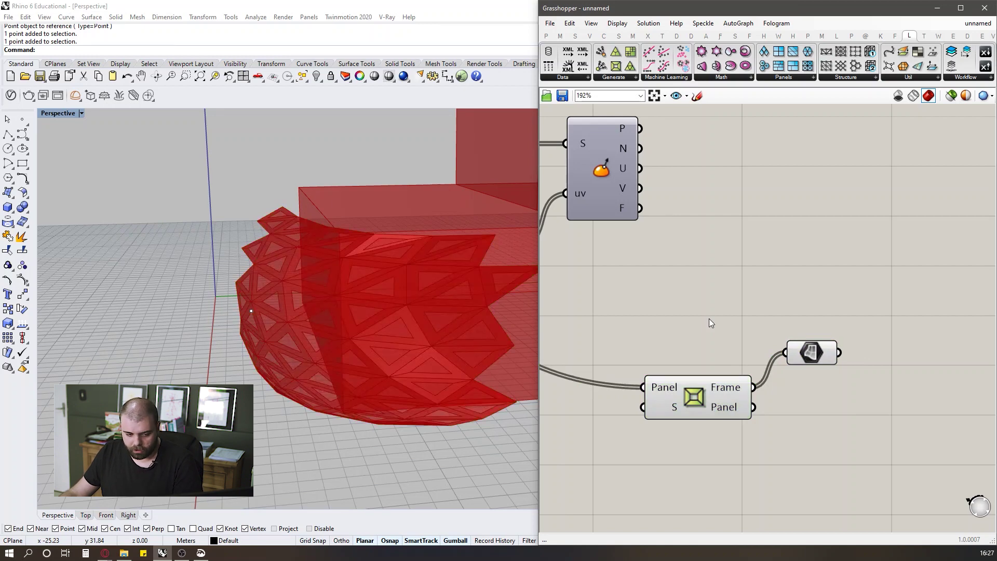
Highlight the Panel Frame and Surface components in turn to examine the frame geometry on the facade.
scroll(709, 318, down, 2)
click(730, 401)
click(721, 341)
scroll(675, 389, up, 4)
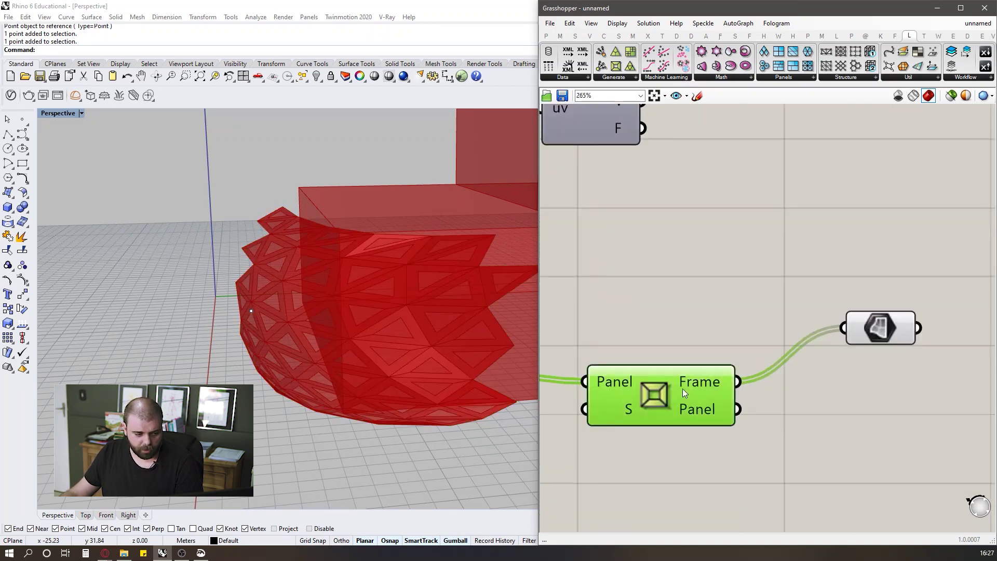
scroll(722, 319, down, 1)
click(869, 318)
click(733, 364)
click(803, 297)
click(854, 336)
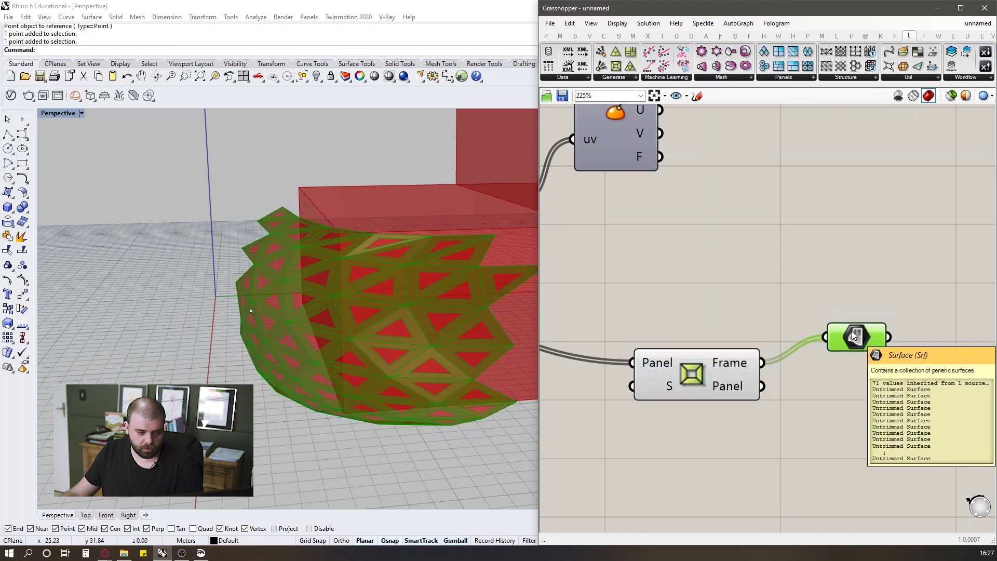
Feed the Surface container from the Panel Frame's Panel output instead of Frame.
click(827, 308)
drag(763, 387, 864, 397)
click(817, 297)
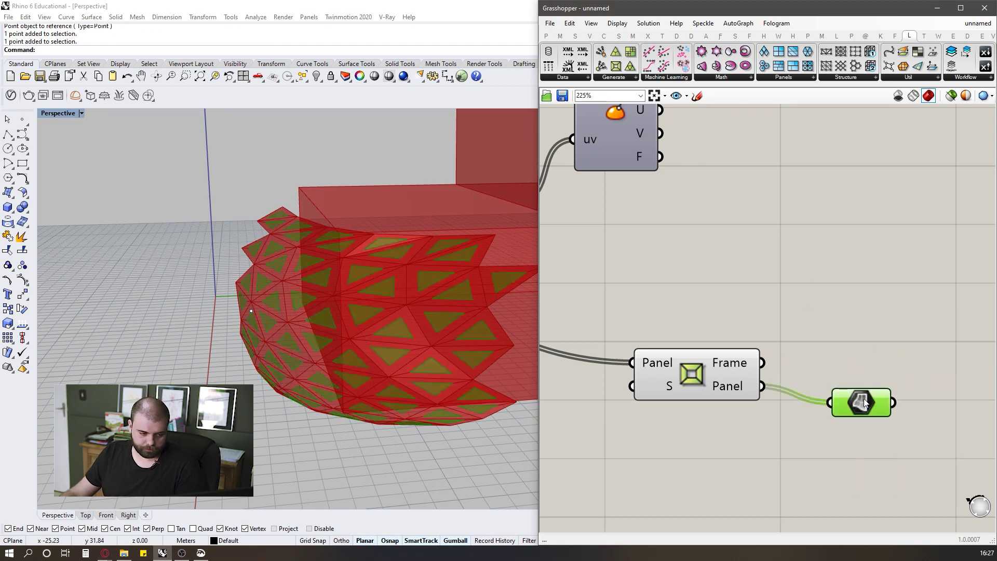
Turn off the Panel Frame component's preview and highlight the Surface container's inner panels.
drag(751, 402, 636, 272)
middle_click(669, 276)
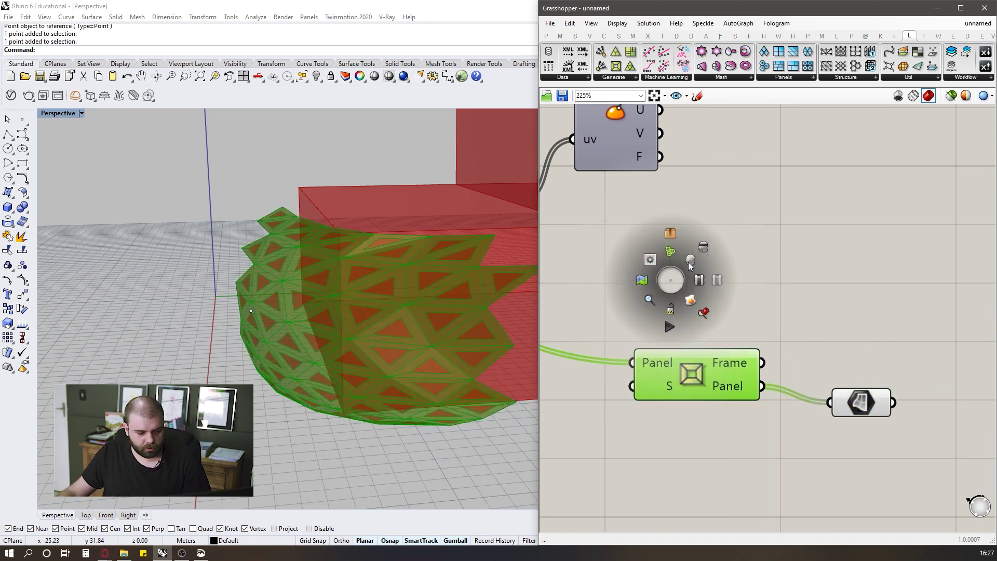
click(704, 243)
click(727, 270)
click(862, 409)
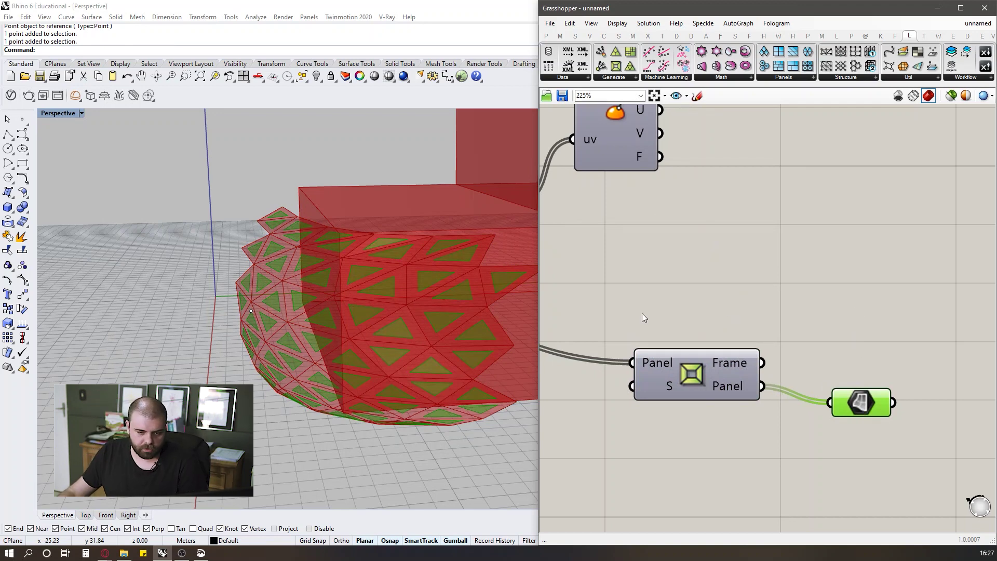
Hide the preview of the Move component that feeds the pyramid extrusion and look over the facade.
scroll(641, 314, down, 5)
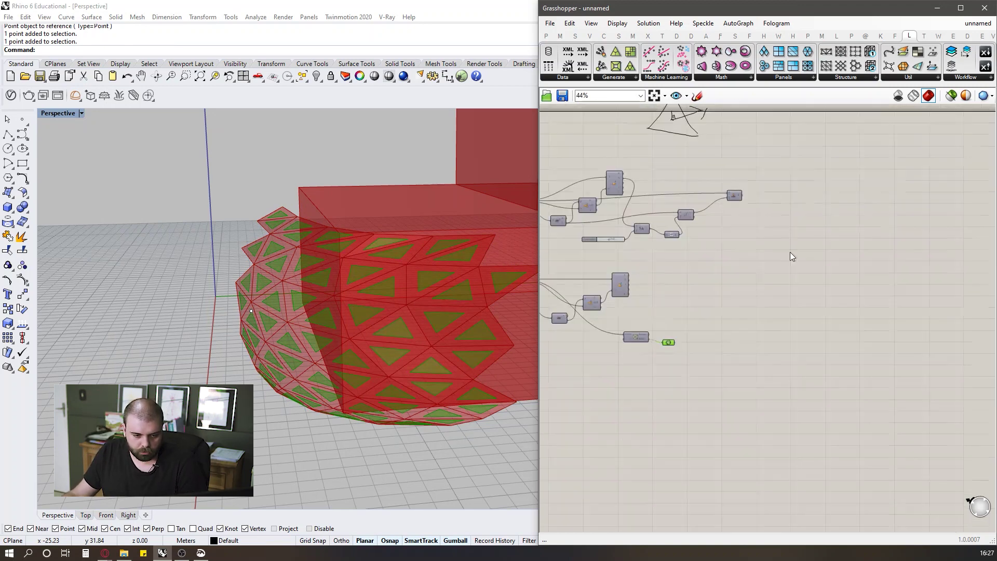
scroll(661, 220, up, 3)
click(750, 257)
middle_click(735, 247)
click(764, 209)
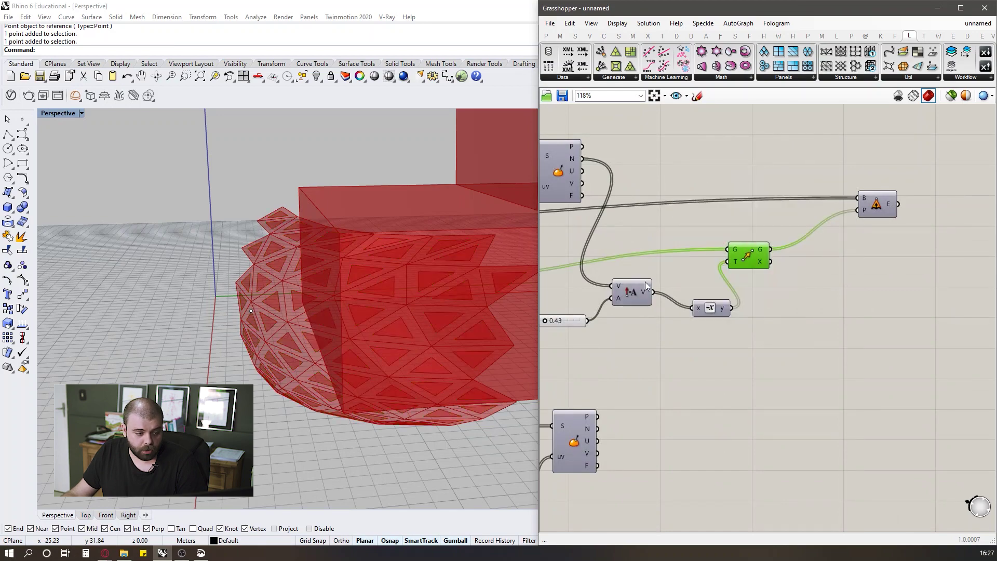
scroll(326, 299, down, 5)
scroll(327, 303, up, 8)
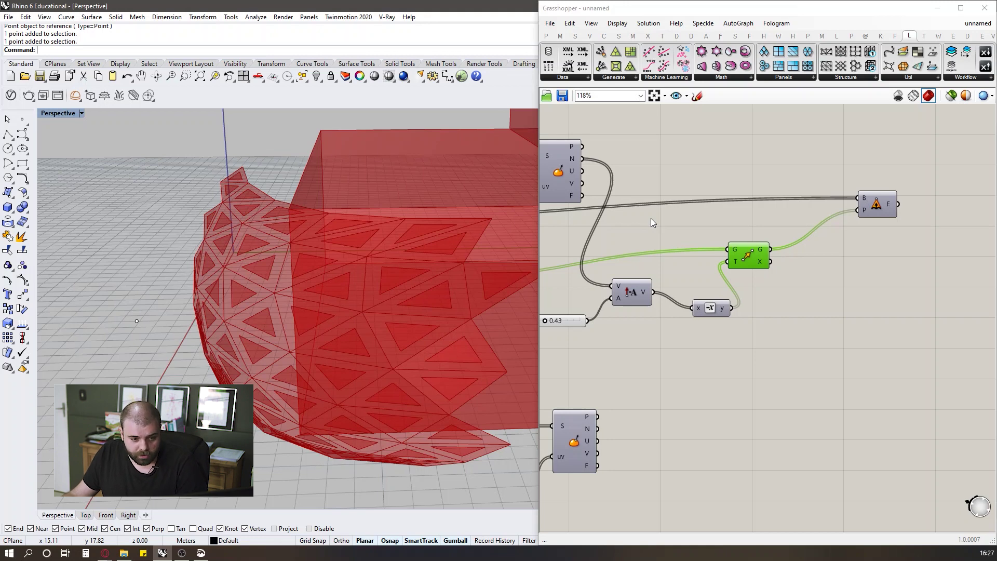
Switch to the browser to check the ArboSkin close-up photo, then return to Grasshopper.
key(alt+Tab)
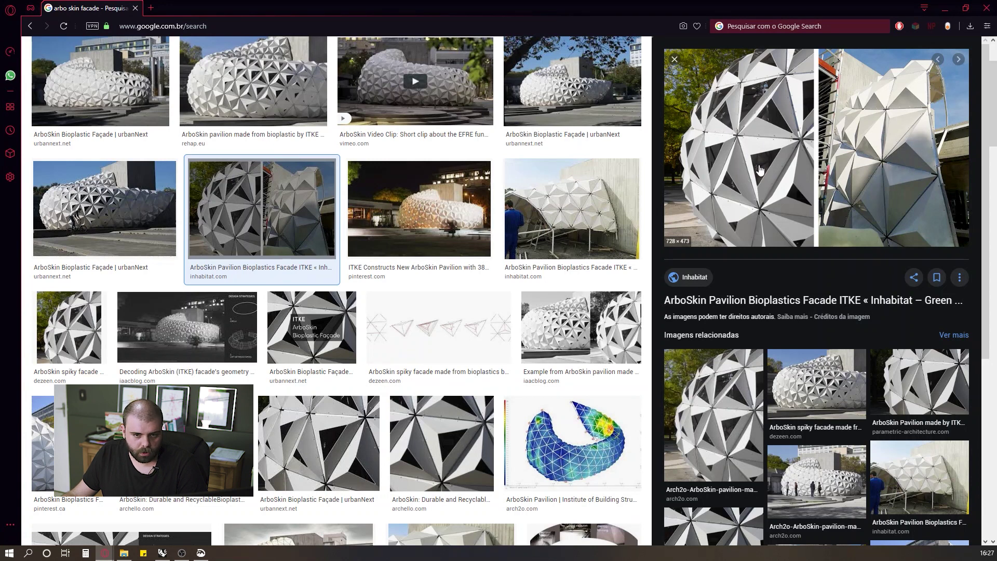
click(944, 7)
scroll(852, 251, down, 3)
scroll(743, 367, up, 3)
scroll(669, 262, down, 2)
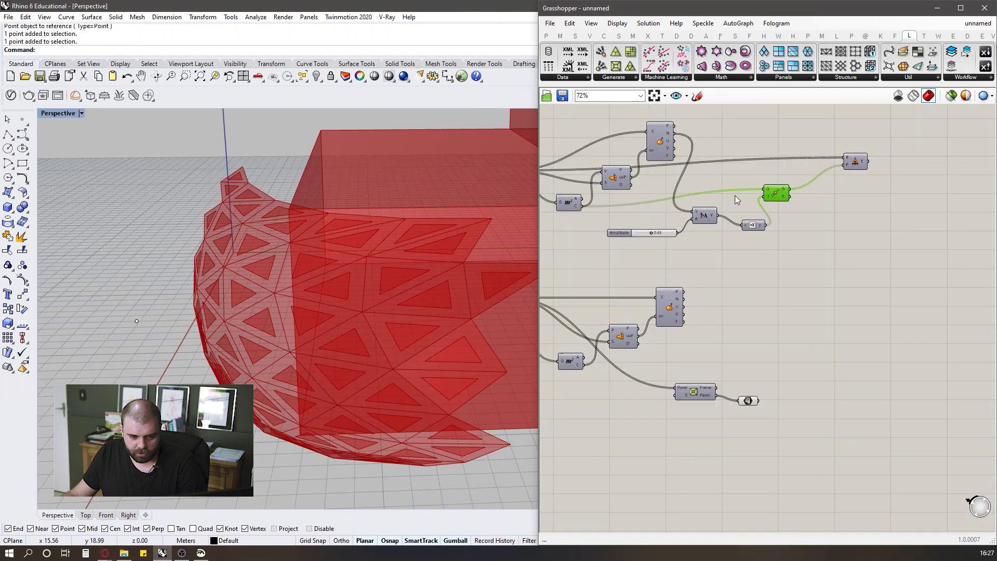
Tidy the layout of the Move, Negative and pyramid extrusion components in the upper branch.
scroll(625, 148, up, 3)
drag(797, 258, 794, 259)
drag(853, 270, 838, 258)
click(901, 276)
mouse_move(904, 225)
mouse_down()
mouse_move(892, 216)
mouse_move(918, 210)
mouse_up()
click(929, 261)
scroll(831, 219, down, 1)
scroll(797, 203, down, 5)
scroll(852, 343, up, 6)
Line up the Surface container with the Panel Frame's Panel output.
drag(655, 274, 635, 295)
click(716, 248)
drag(745, 290, 713, 301)
click(717, 284)
scroll(774, 313, down, 3)
scroll(754, 307, up, 4)
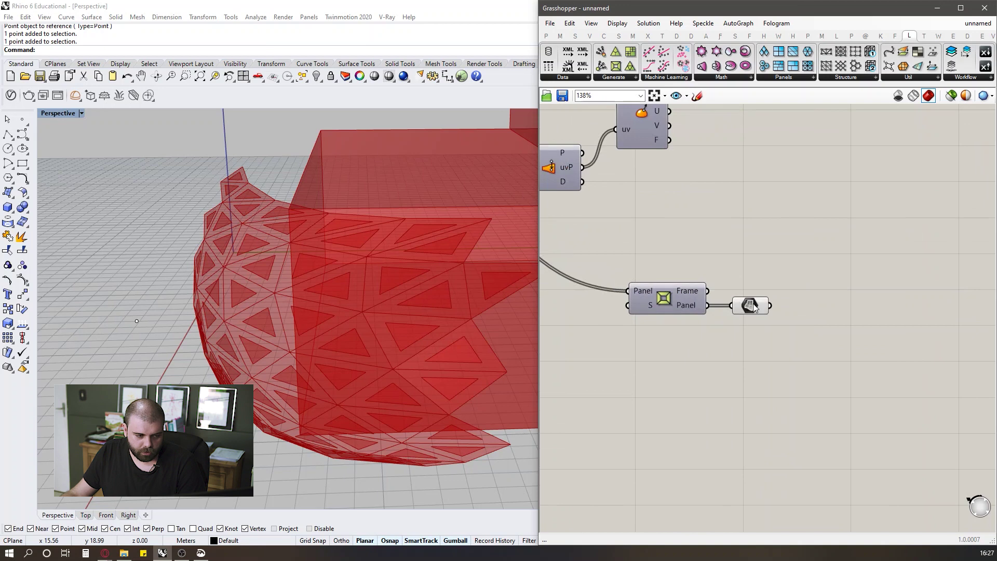
Highlight the Surface container and examine the inner triangular panels up close on the facade.
click(754, 306)
scroll(391, 264, up, 4)
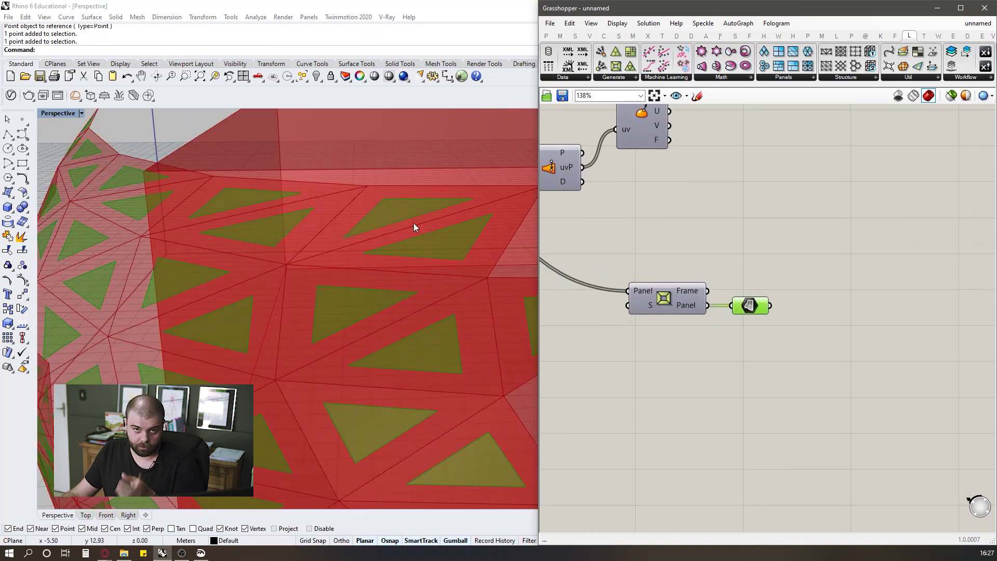
click(684, 227)
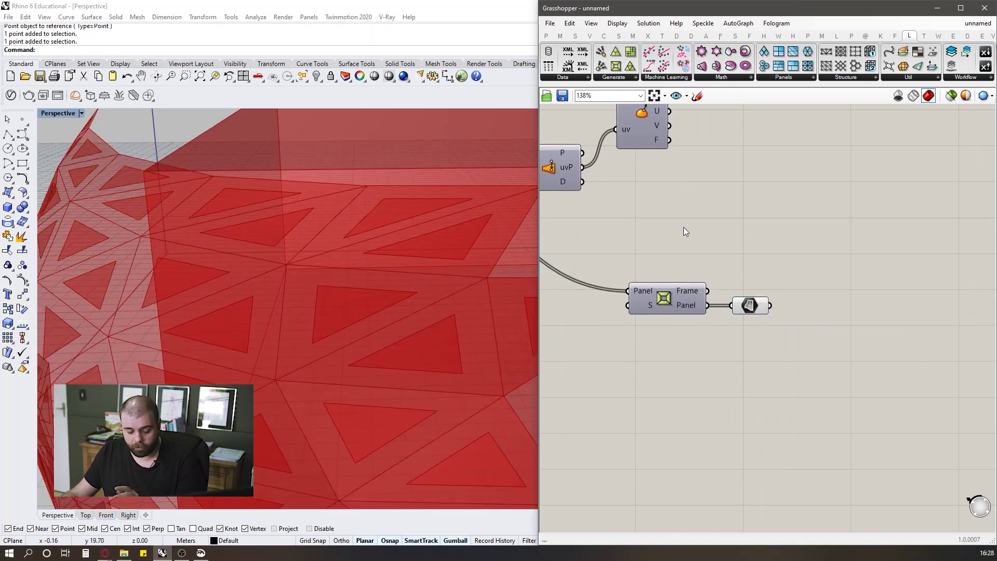
Add a Brep Wireframe component and connect the Surface container to its B input.
scroll(639, 318, down, 3)
scroll(817, 319, up, 3)
double_click(755, 325)
text(wireframe)
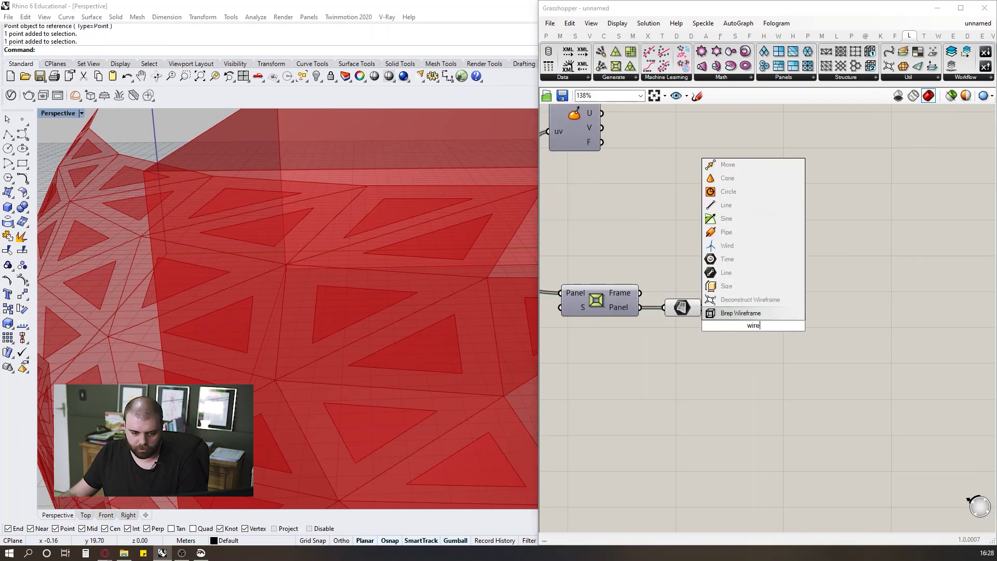
key(Return)
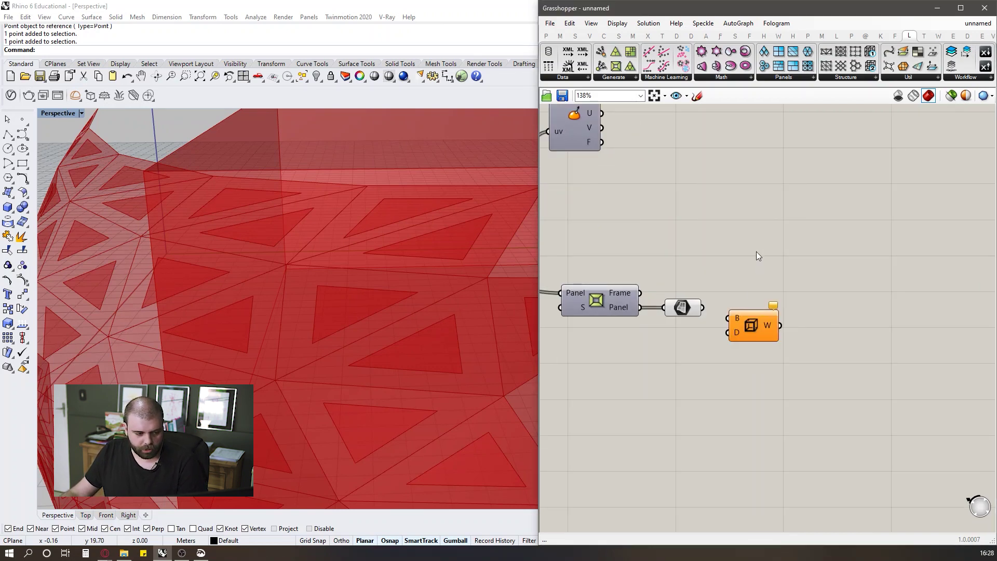
scroll(774, 311, up, 2)
drag(682, 328, 729, 342)
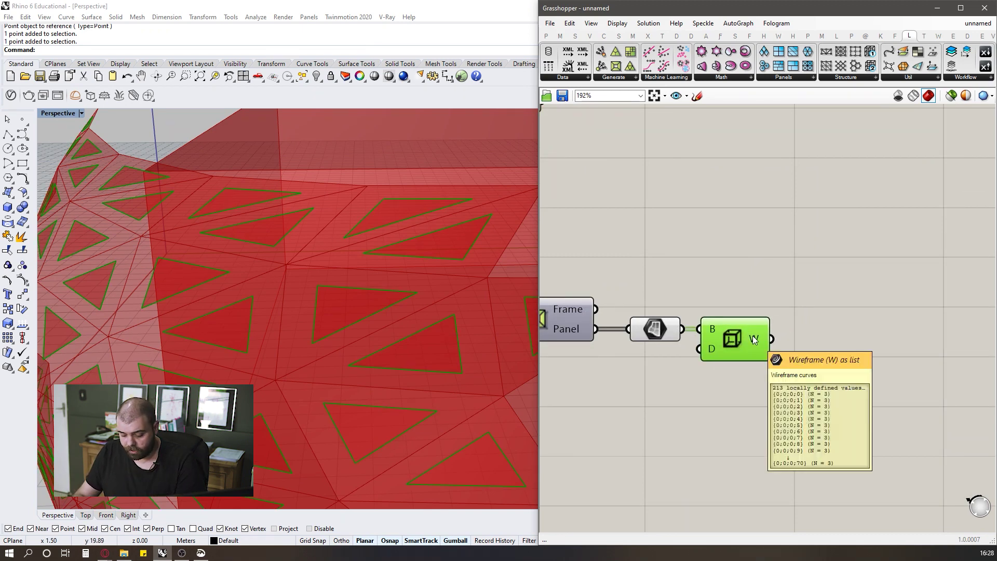
double_click(869, 328)
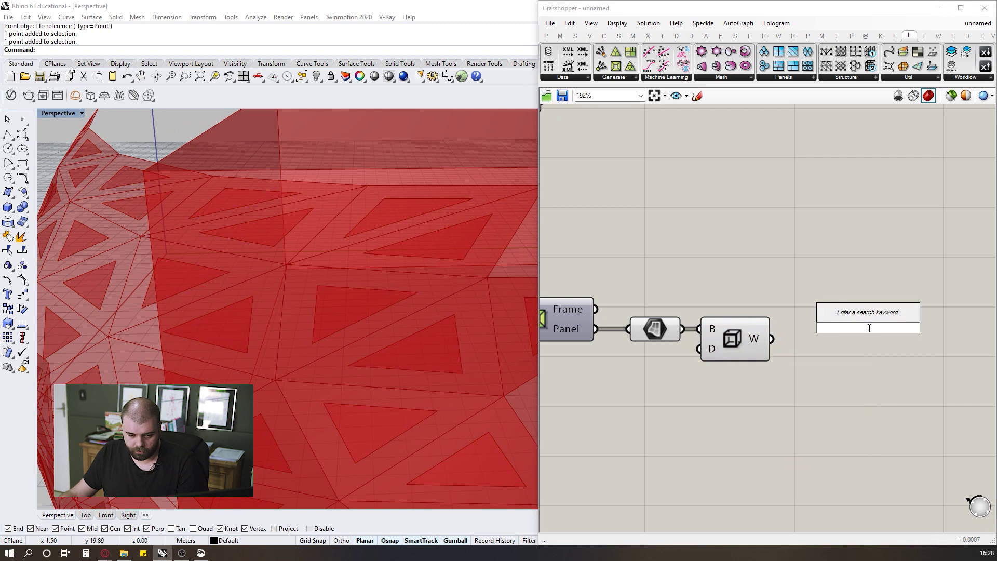
text(join)
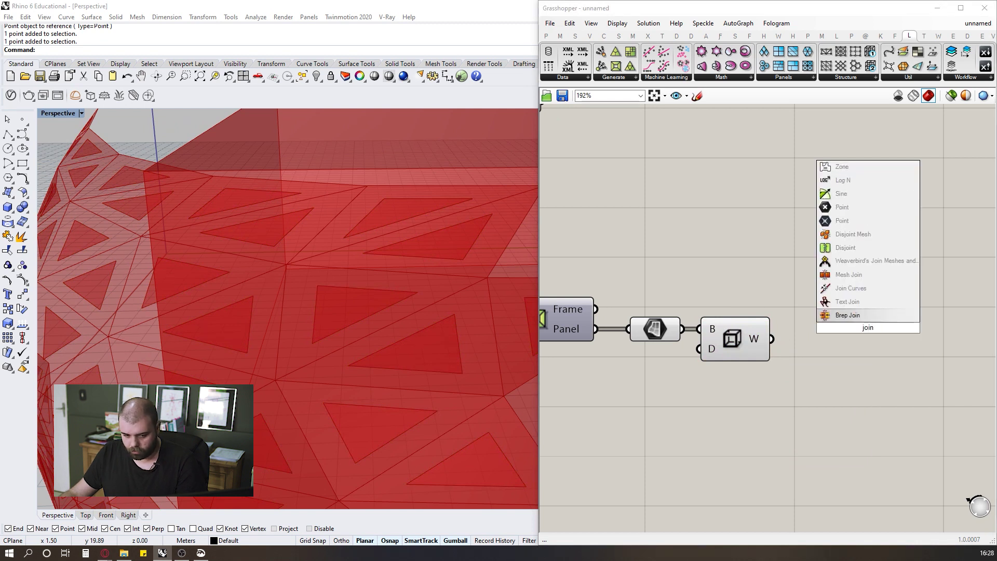
click(855, 299)
key(Delete)
Open the component search beside the Brep Wireframe's output.
double_click(827, 326)
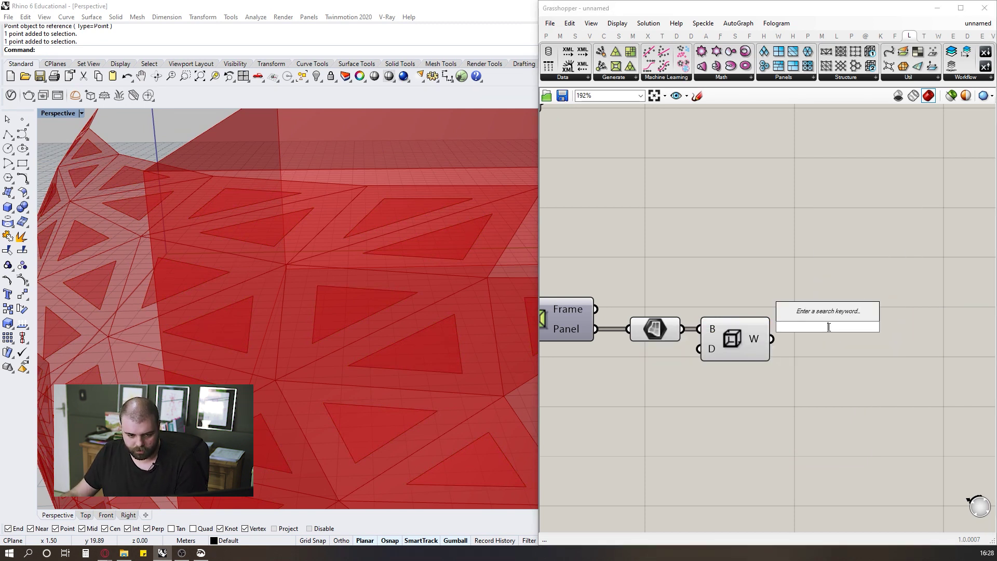
Add a Join Curves component and feed the Brep Wireframe output into its curve input.
text(join)
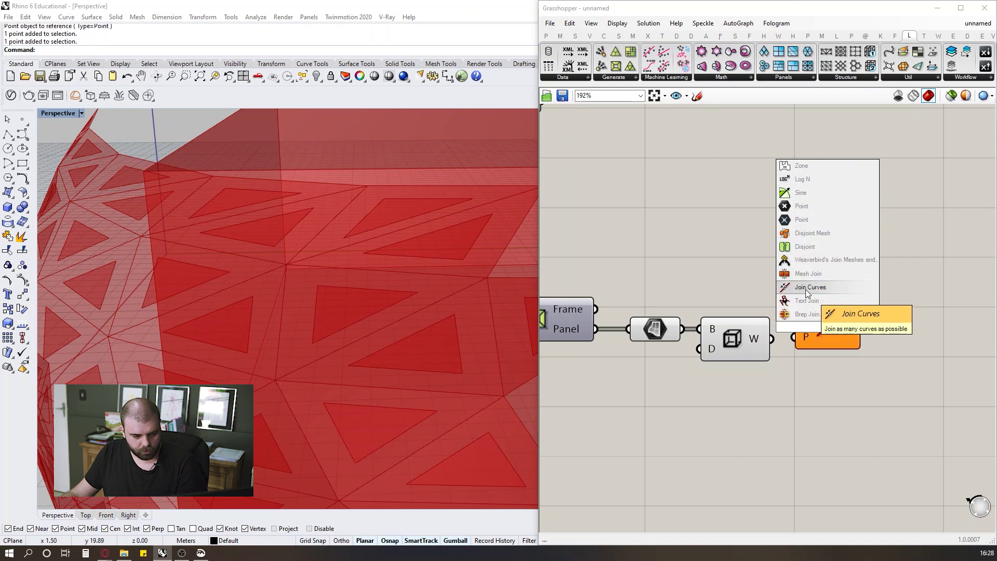
click(808, 288)
drag(772, 339, 834, 362)
click(816, 307)
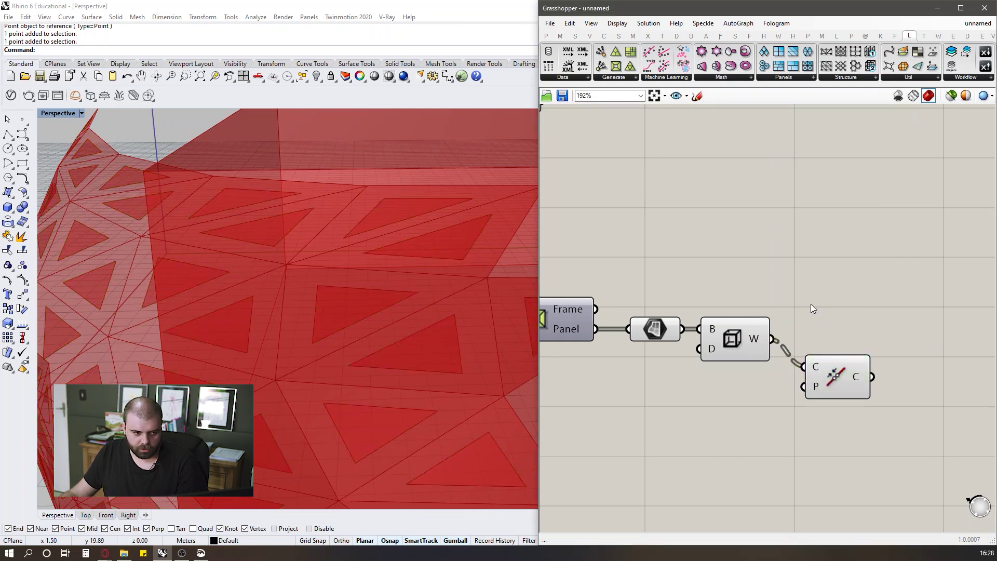
Use a Panel to inspect the data tree of the Brep Wireframe output and of the Join Curves output.
click(545, 35)
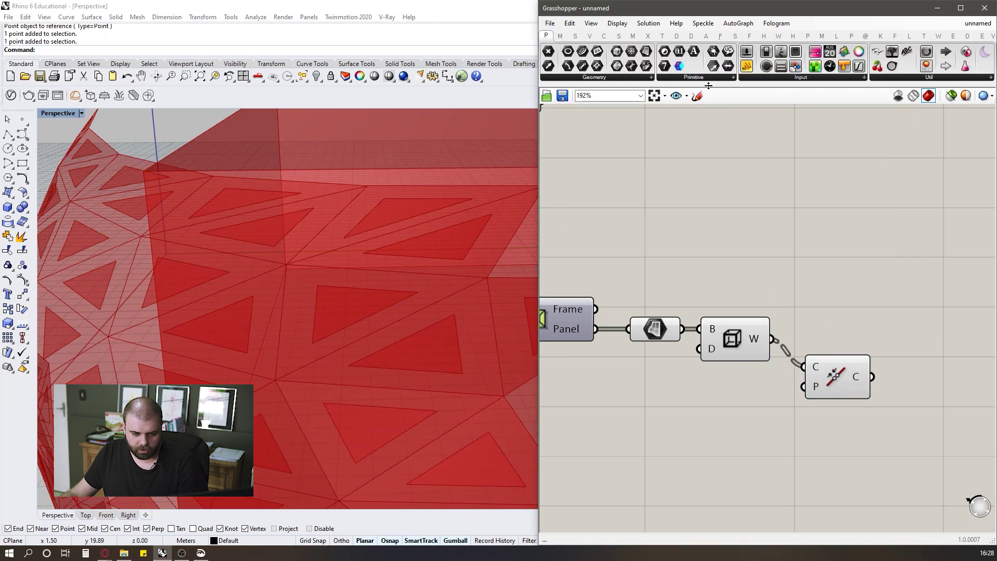
drag(746, 66, 770, 294)
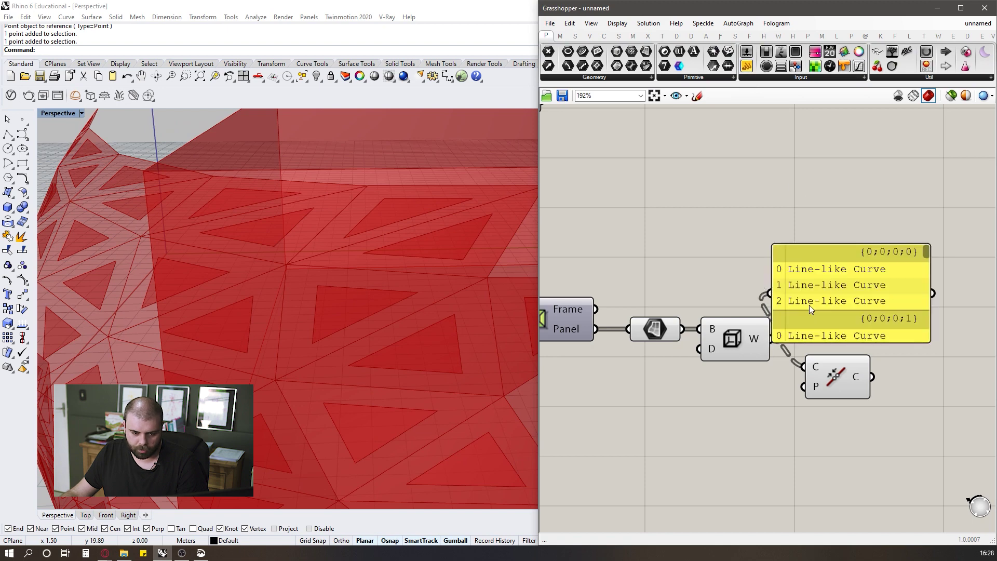
drag(819, 324, 849, 285)
drag(873, 377, 798, 253)
scroll(802, 260, down, 3)
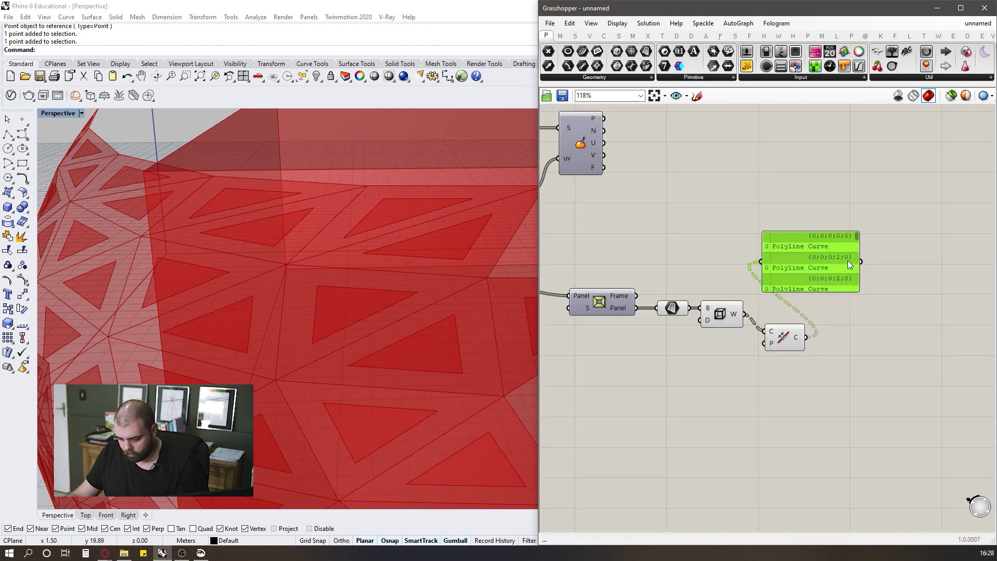
scroll(821, 264, up, 2)
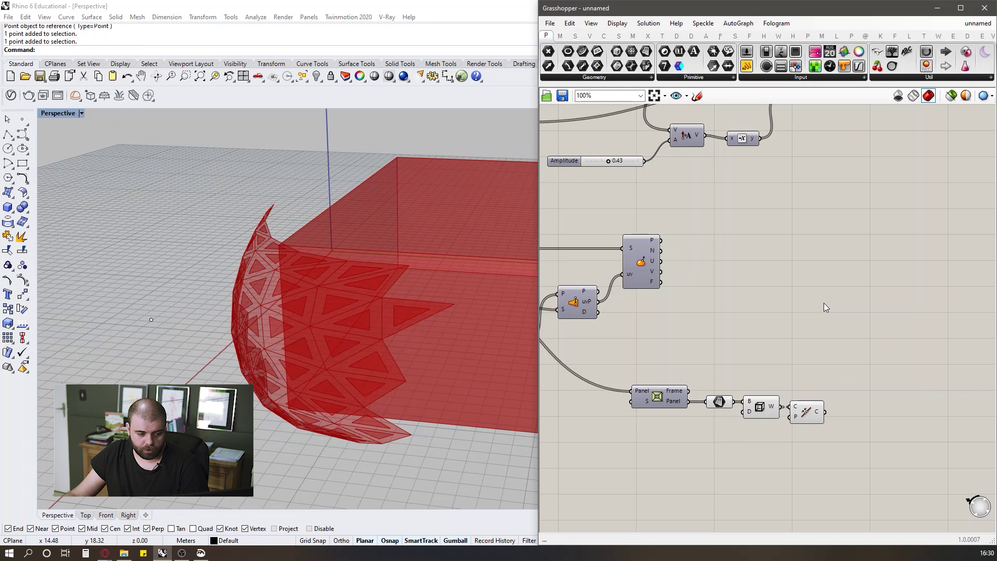
Examine the joined panel outlines in the viewport and the existing chain of Amplitude, Negative and Move components.
scroll(837, 388, up, 3)
click(802, 421)
scroll(866, 404, down, 3)
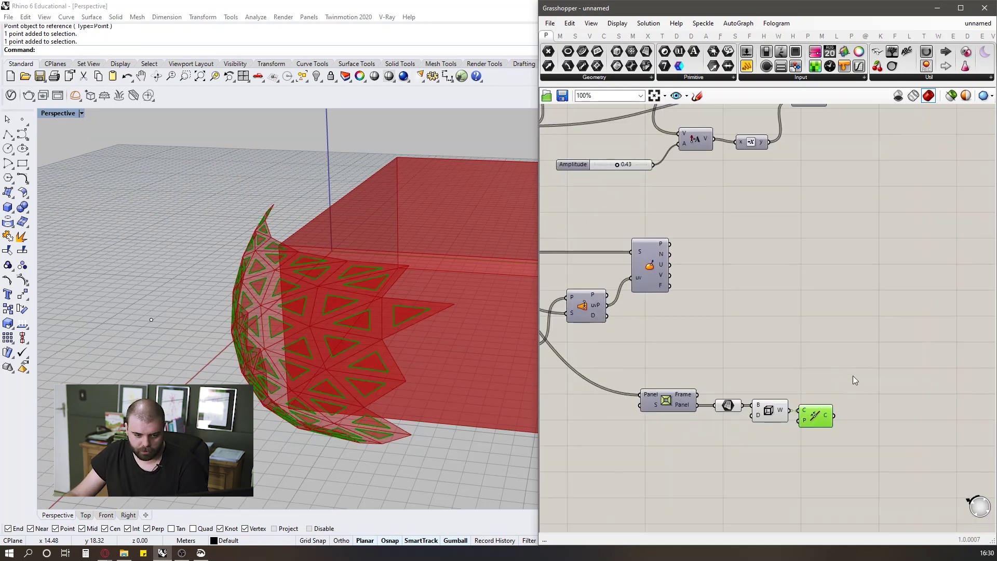
scroll(845, 364, up, 3)
scroll(790, 367, down, 7)
scroll(761, 211, up, 6)
drag(843, 354, 591, 242)
scroll(846, 262, down, 2)
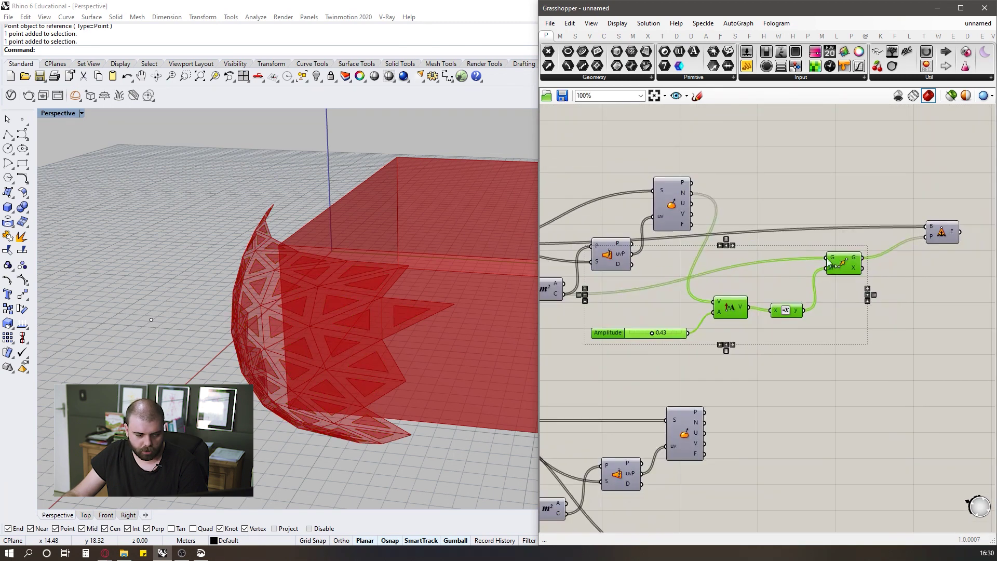
scroll(711, 257, down, 2)
right_drag(822, 472, 753, 378)
scroll(752, 380, up, 1)
click(748, 378)
click(731, 399)
click(819, 355)
right_drag(742, 296, 787, 326)
Add an Amplitude component above the Join Curves chain and connect the lower Evaluate Surface's normal output to its vector input.
double_click(788, 325)
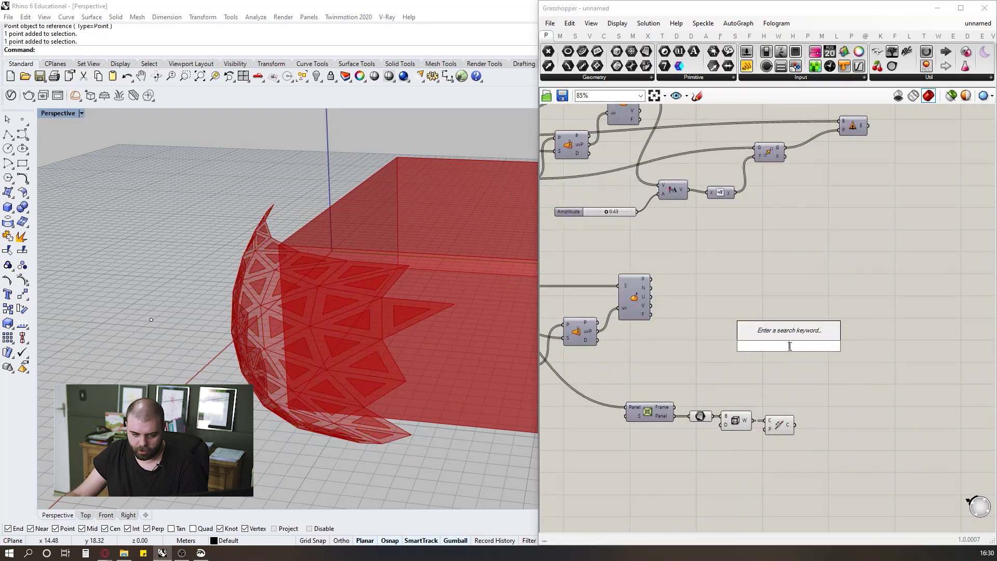
text(ampli)
click(781, 337)
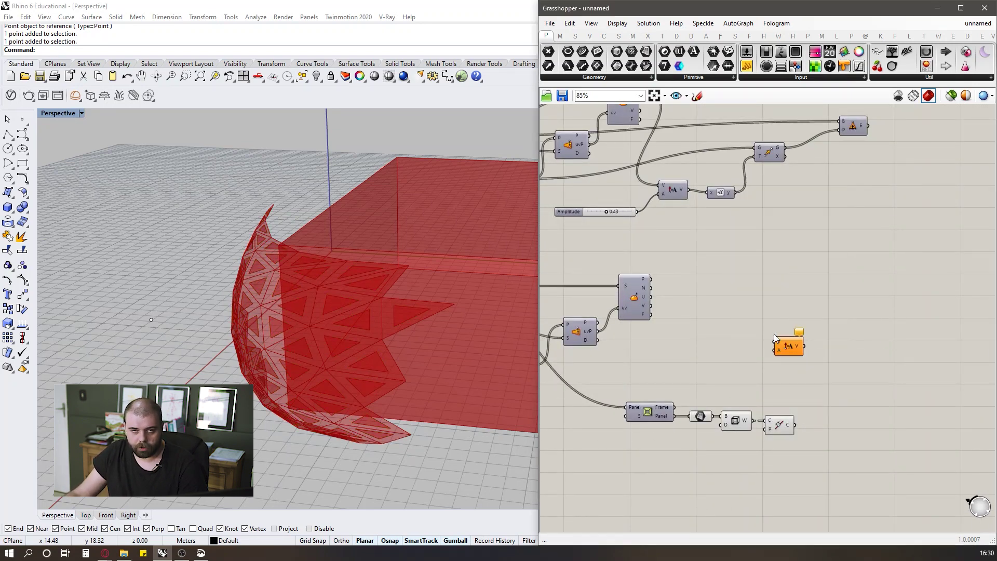
scroll(683, 338, up, 3)
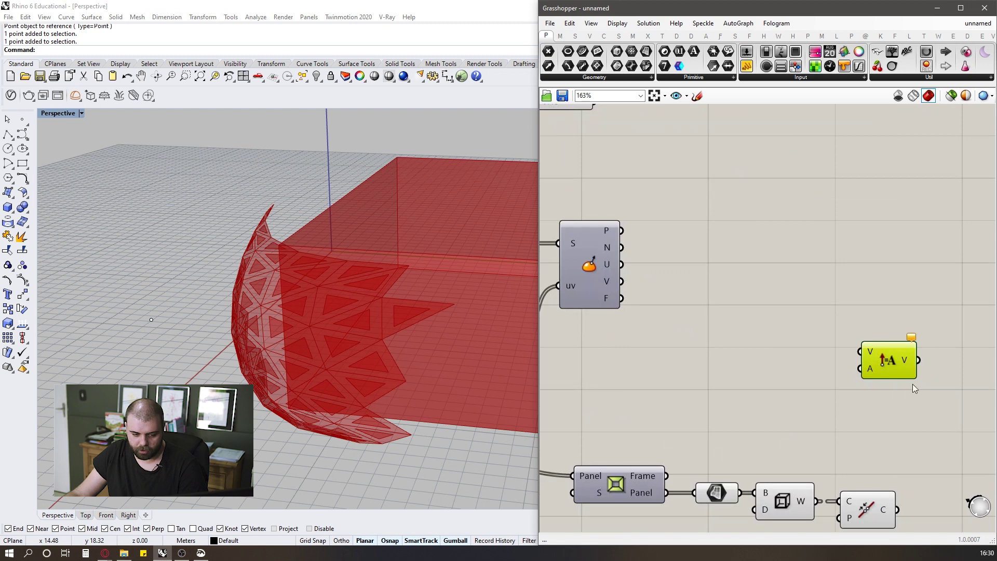
scroll(582, 280, down, 1)
scroll(799, 338, up, 2)
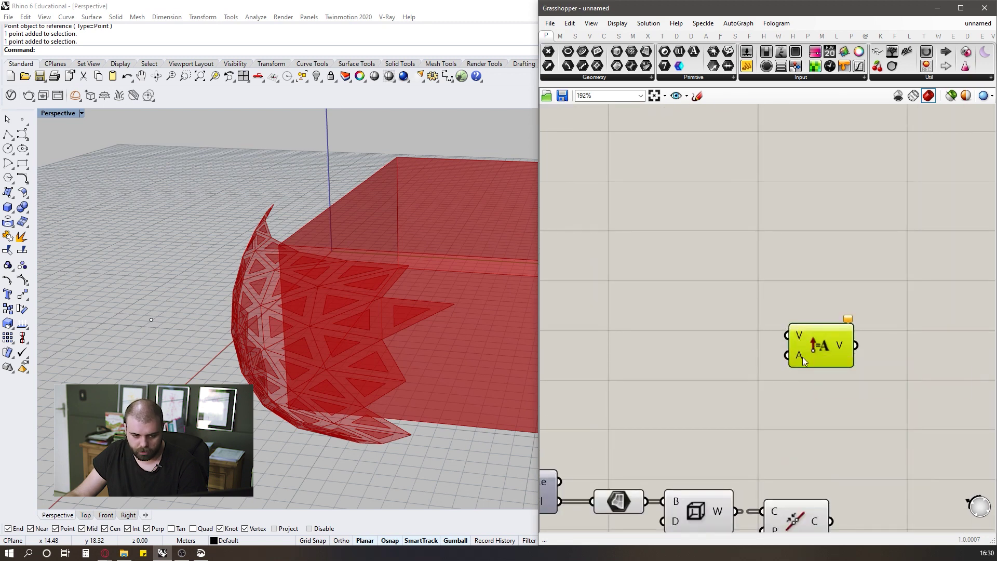
scroll(802, 360, down, 2)
click(674, 309)
drag(592, 250, 798, 338)
Create a decimal number slider from 0 to 1, connect it to the new Amplitude component's A input and set it to 0.23.
double_click(677, 394)
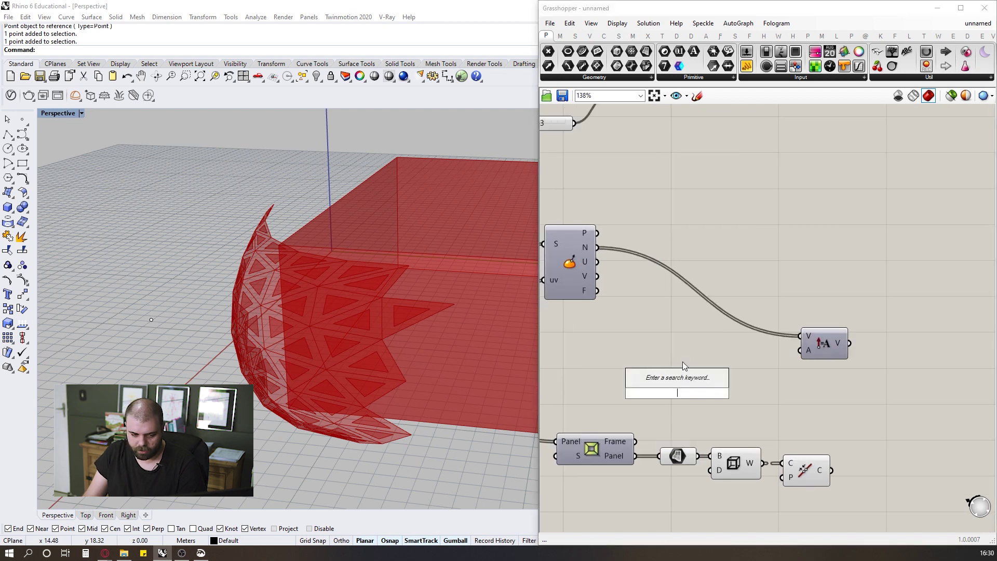
text(0<1.)
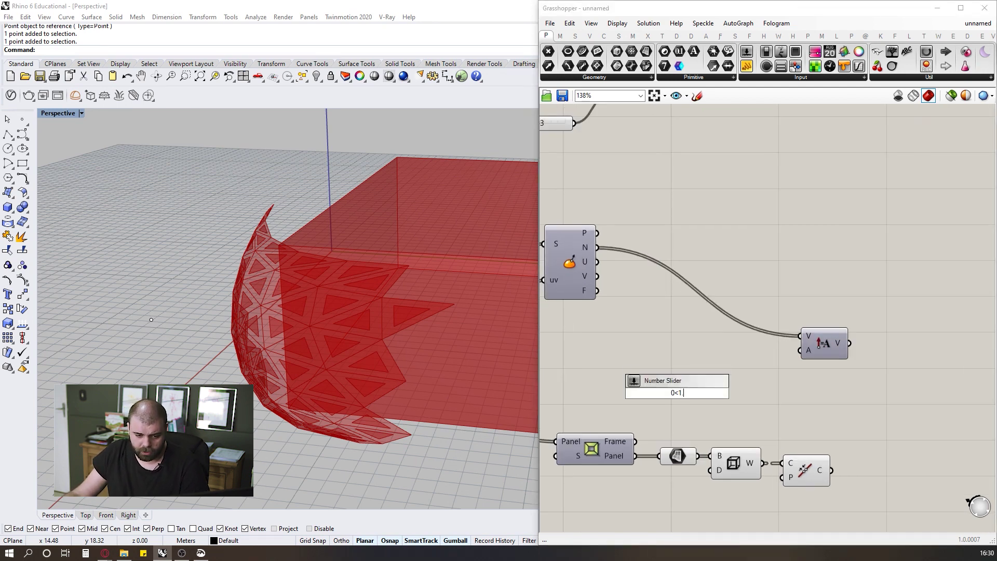
key(Return)
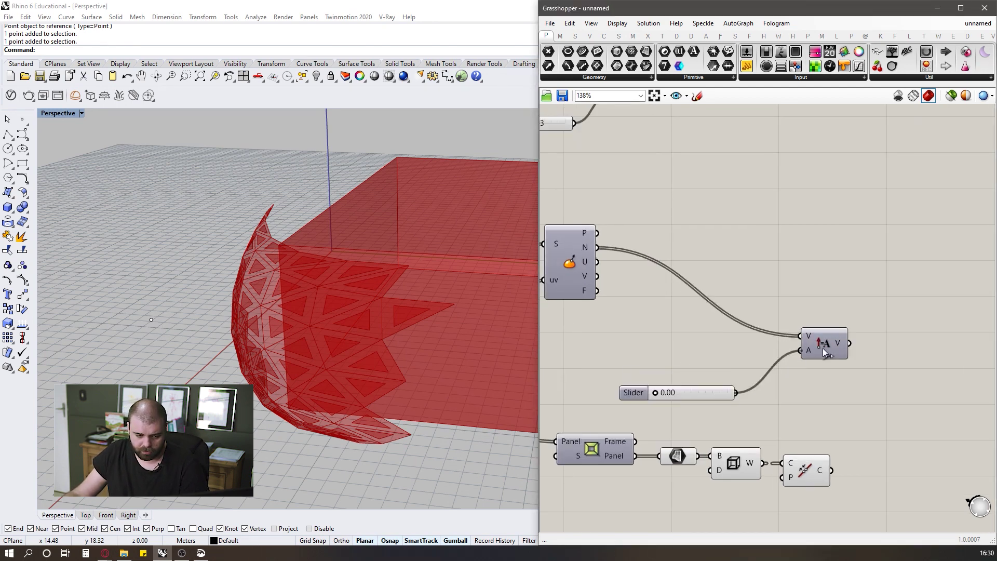
drag(839, 342, 840, 363)
drag(736, 393, 806, 374)
drag(671, 394, 657, 410)
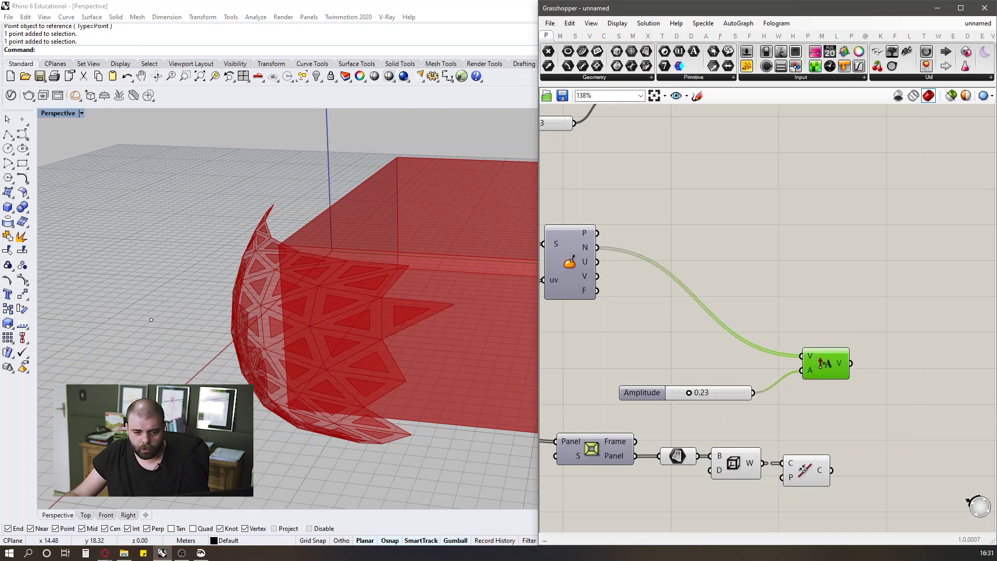
Switch to the browser to check the ArboSkin facade reference images.
key(alt+Tab)
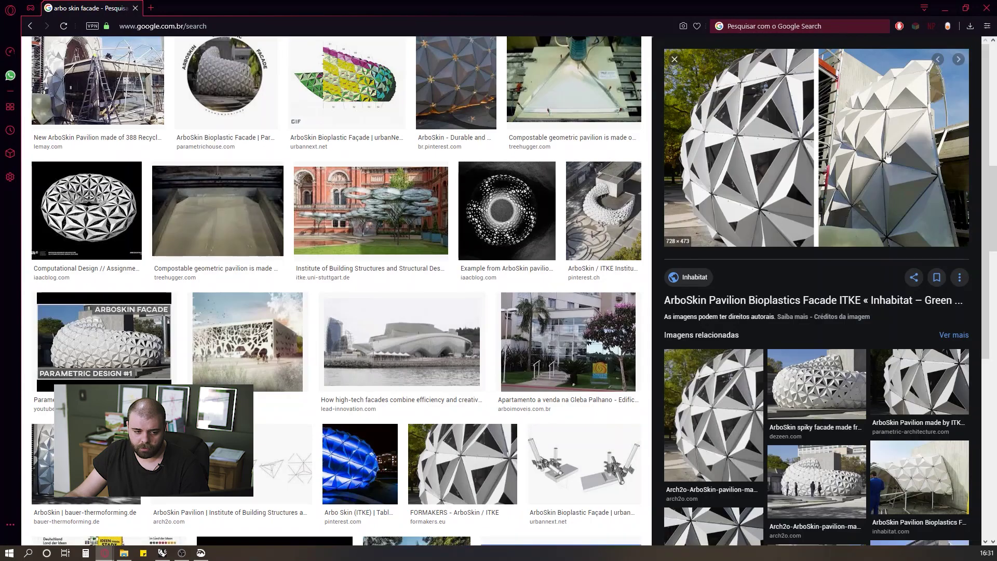
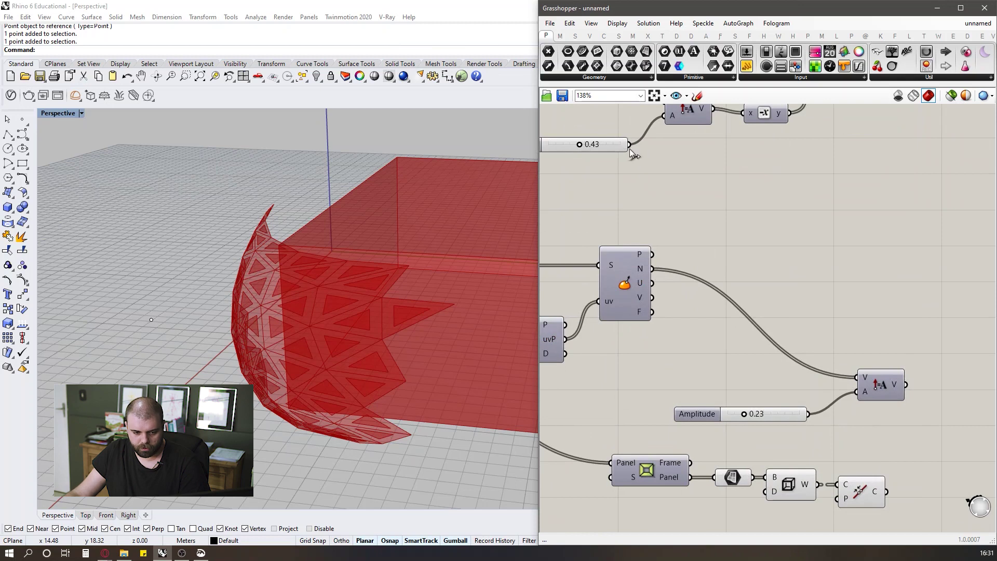
Drive the new Amplitude component with the existing 0.43 slider instead, and delete the 0.23 slider.
drag(630, 147, 856, 392)
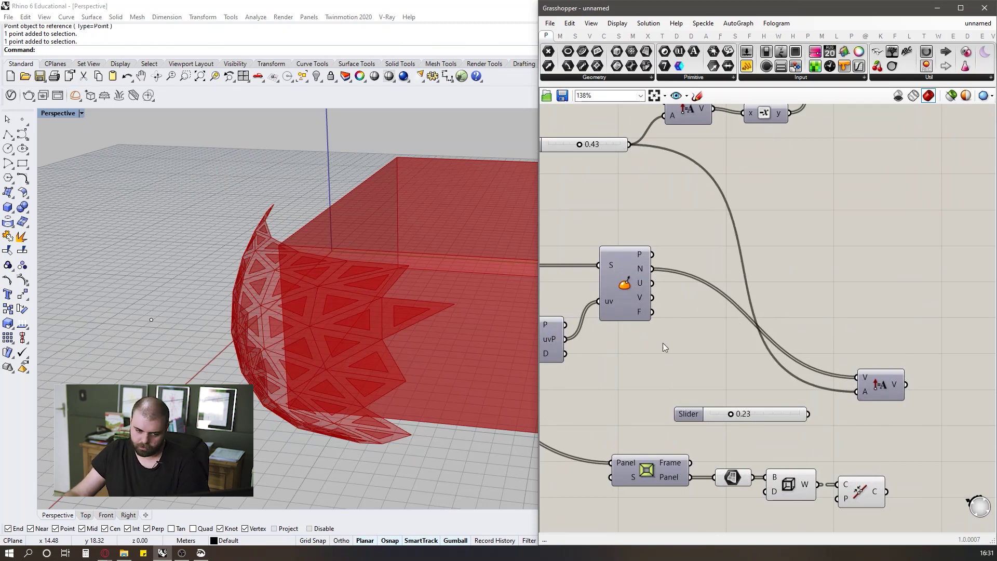
click(757, 414)
key(Delete)
scroll(647, 280, down, 2)
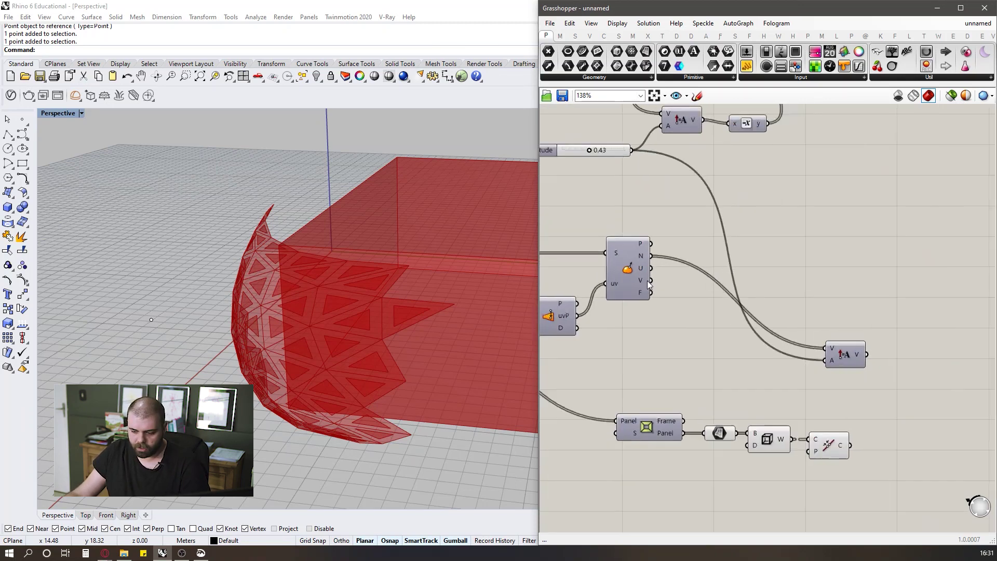
drag(856, 364, 805, 301)
click(796, 254)
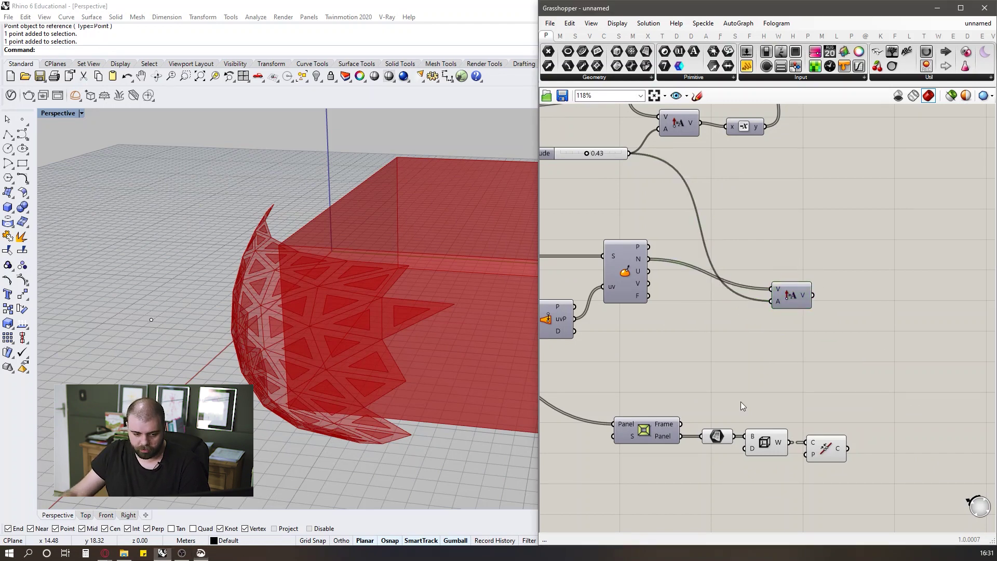
Add a Move component with the new Amplitude vector as its translation and the joined curves as its geometry.
right_drag(773, 338, 728, 350)
double_click(887, 351)
text(move)
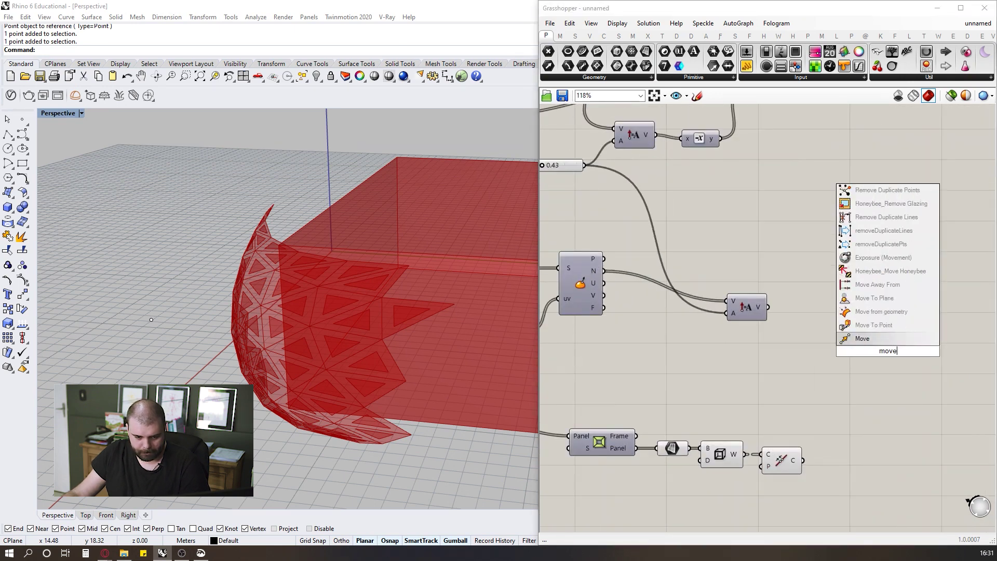
click(862, 338)
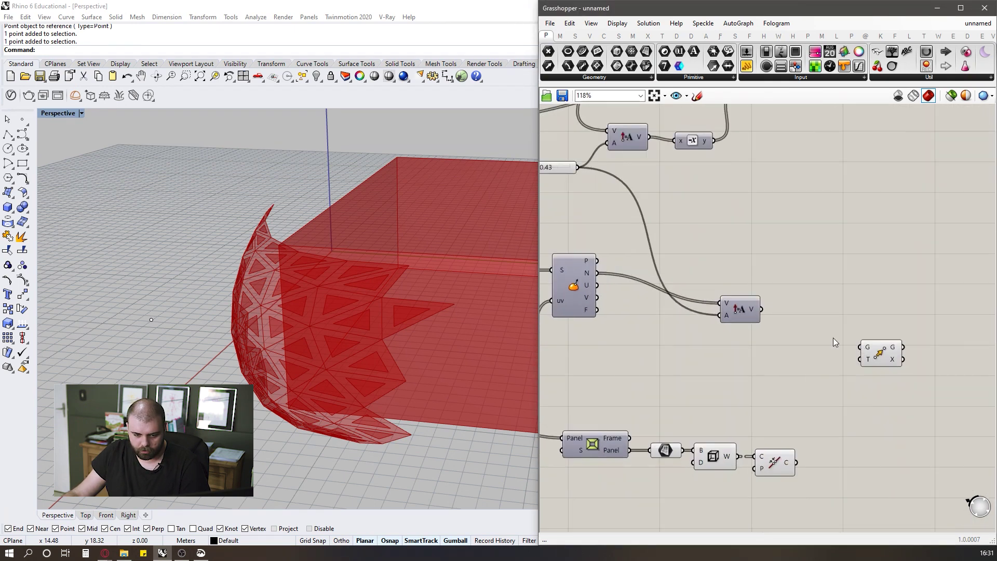
drag(906, 365, 927, 375)
drag(760, 309, 907, 360)
click(897, 288)
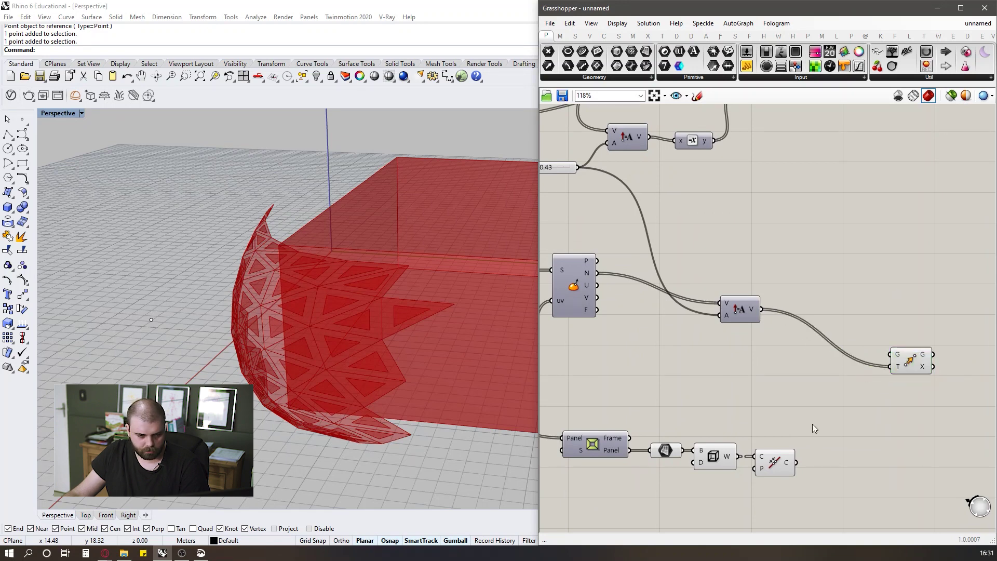
drag(797, 463, 889, 354)
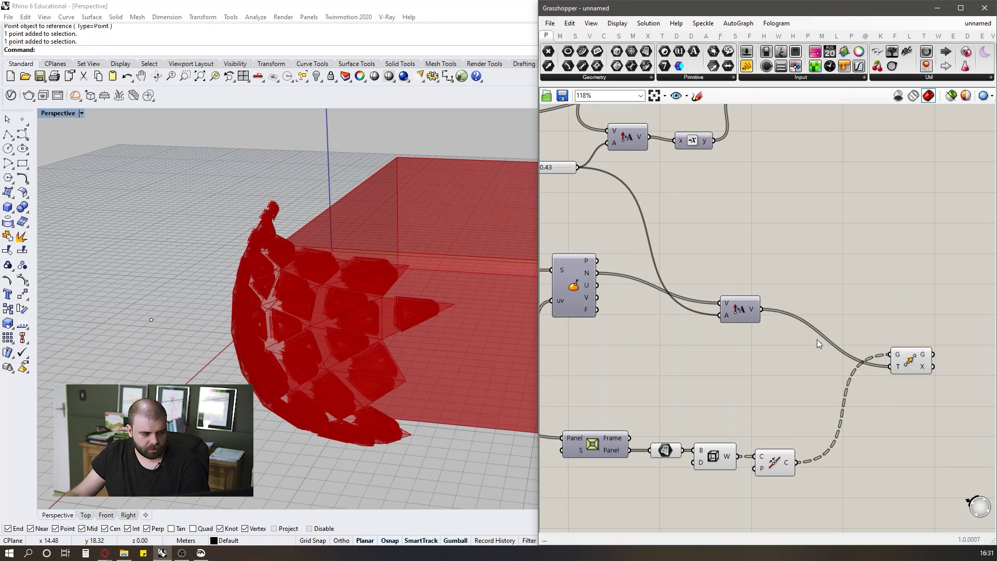
Flatten the curve output of the Join Curves component and check the moved outlines in the perspective view.
right_drag(345, 279, 343, 213)
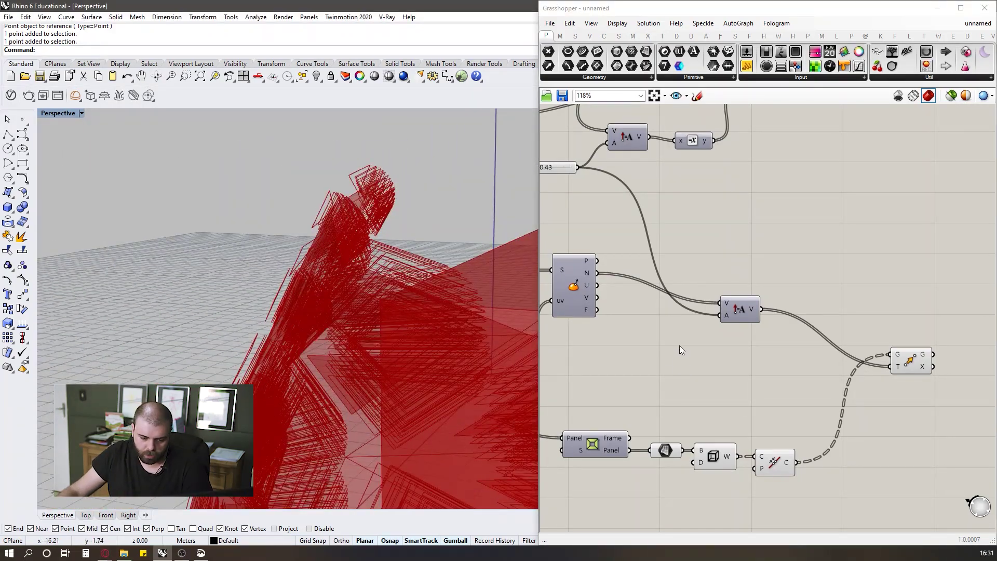
right_drag(400, 222, 456, 252)
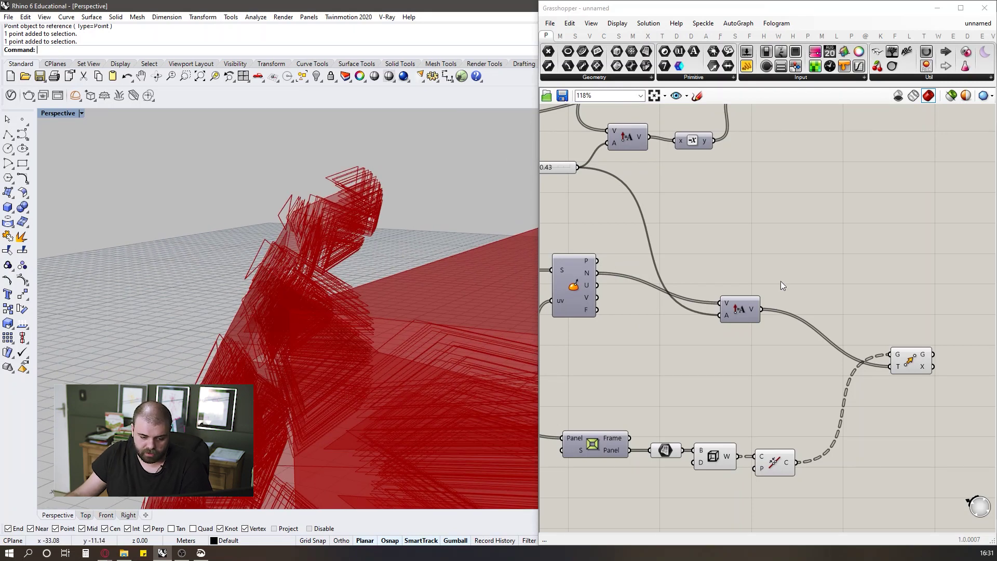
scroll(781, 281, up, 3)
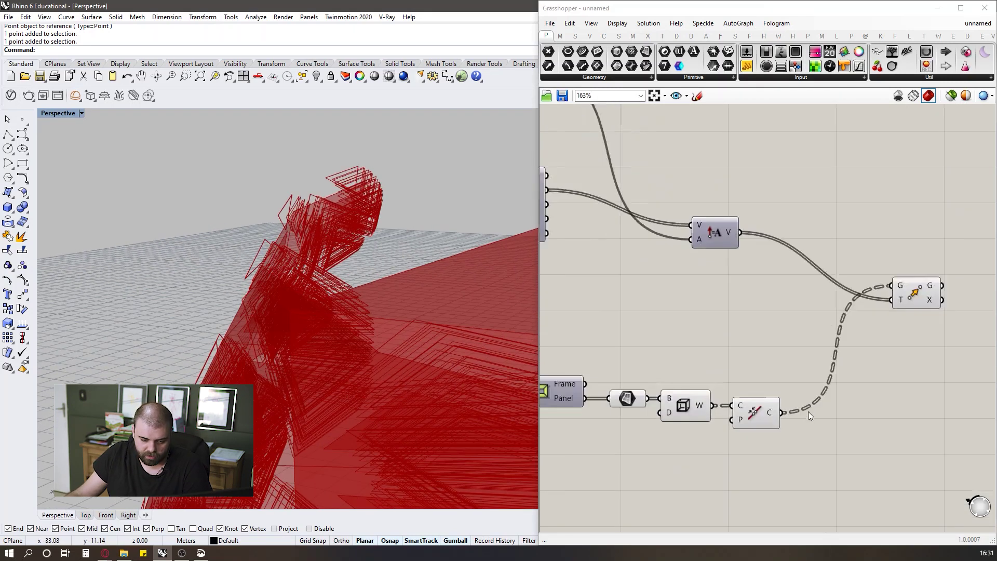
right_click(763, 419)
click(795, 471)
right_drag(416, 284, 372, 239)
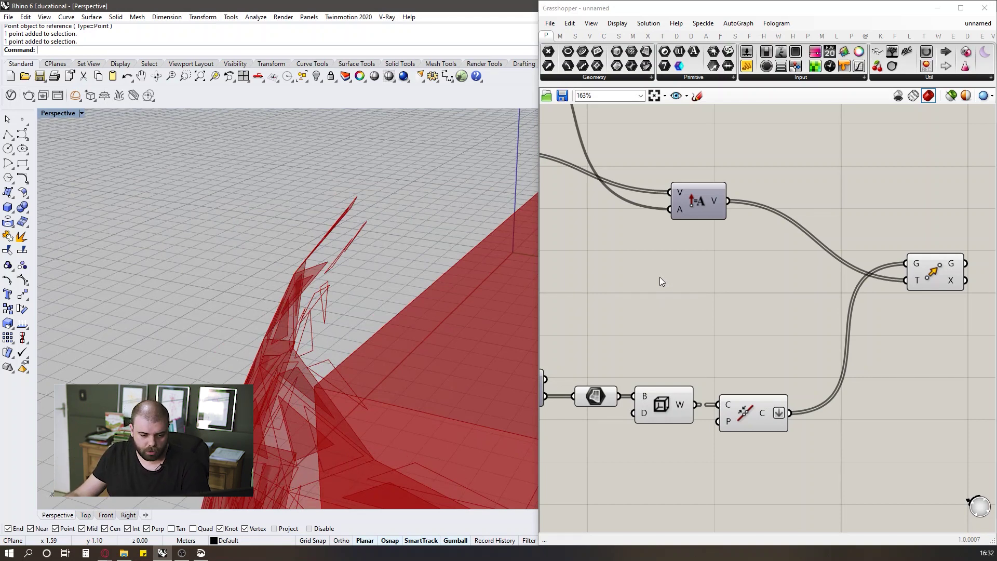
Turn flattening of the Join Curves output off and on again to compare the moved outlines.
scroll(660, 276, down, 2)
scroll(726, 335, up, 4)
right_click(752, 324)
click(779, 388)
right_click(749, 324)
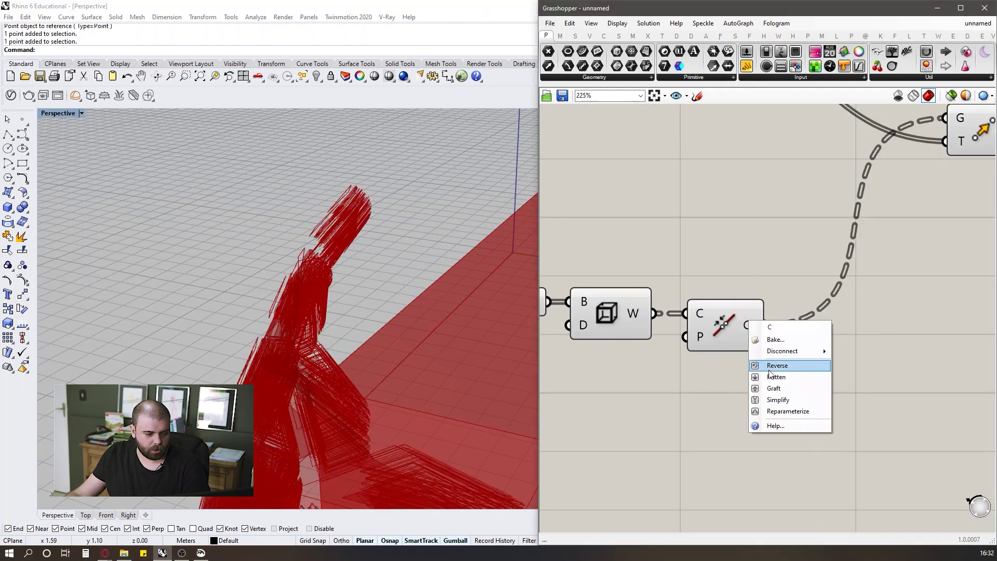
click(774, 364)
Insert a Negative component between the Amplitude output and the Move translation input to reverse the move direction.
scroll(734, 378, down, 3)
drag(778, 231, 816, 227)
right_drag(387, 299, 379, 327)
click(778, 332)
double_click(779, 333)
text(negative)
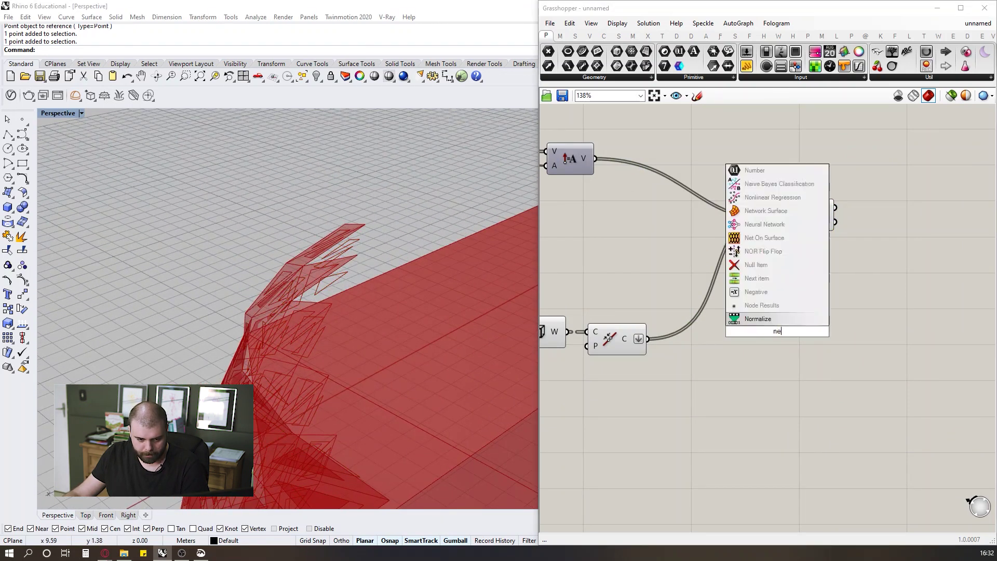
key(Return)
drag(648, 339, 775, 291)
drag(765, 331, 729, 284)
click(604, 178)
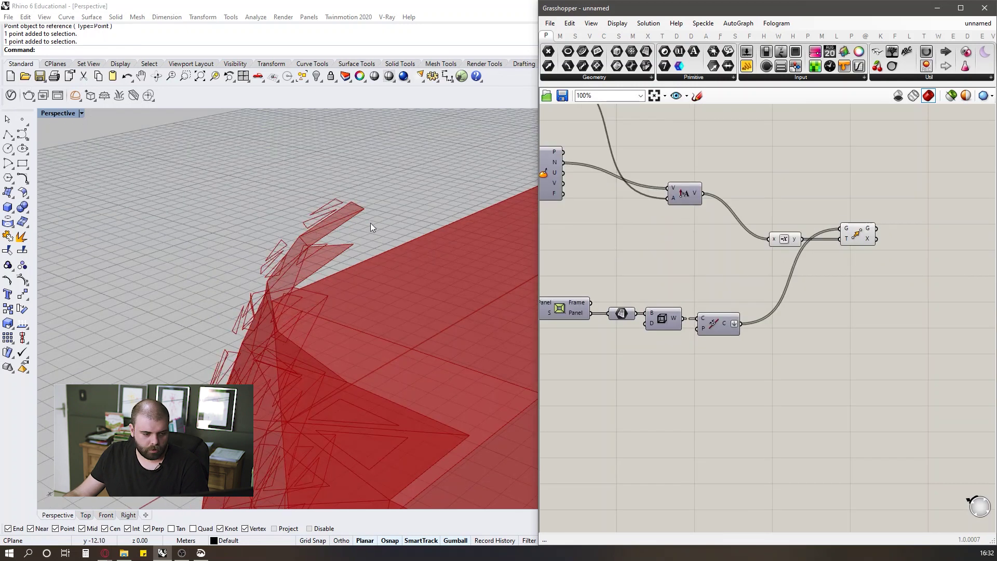
Highlight the Move component's result and examine the offset triangle outlines against the facade panels up close.
right_drag(369, 223, 400, 266)
scroll(777, 209, up, 1)
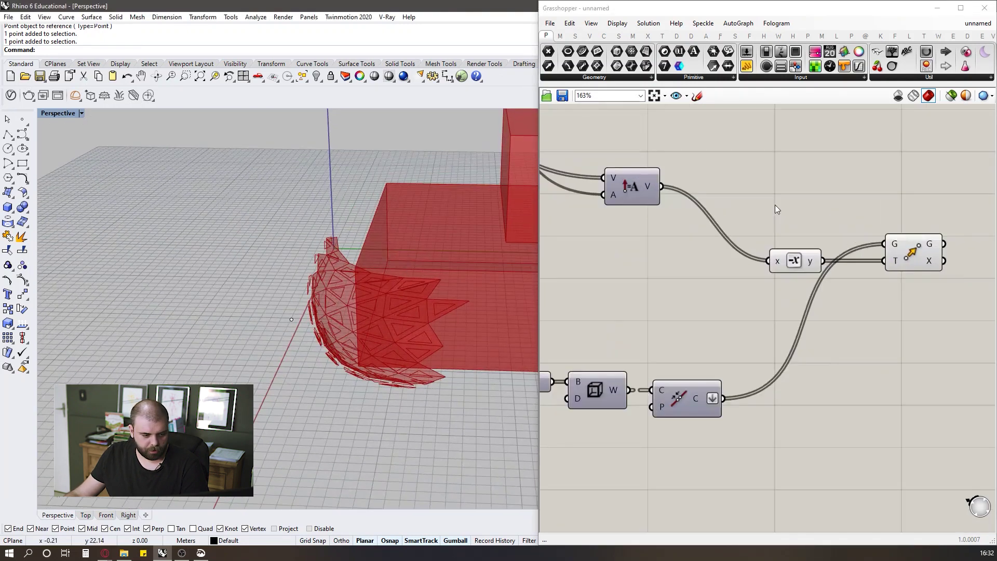
click(922, 261)
scroll(452, 278, up, 5)
right_drag(201, 196, 395, 278)
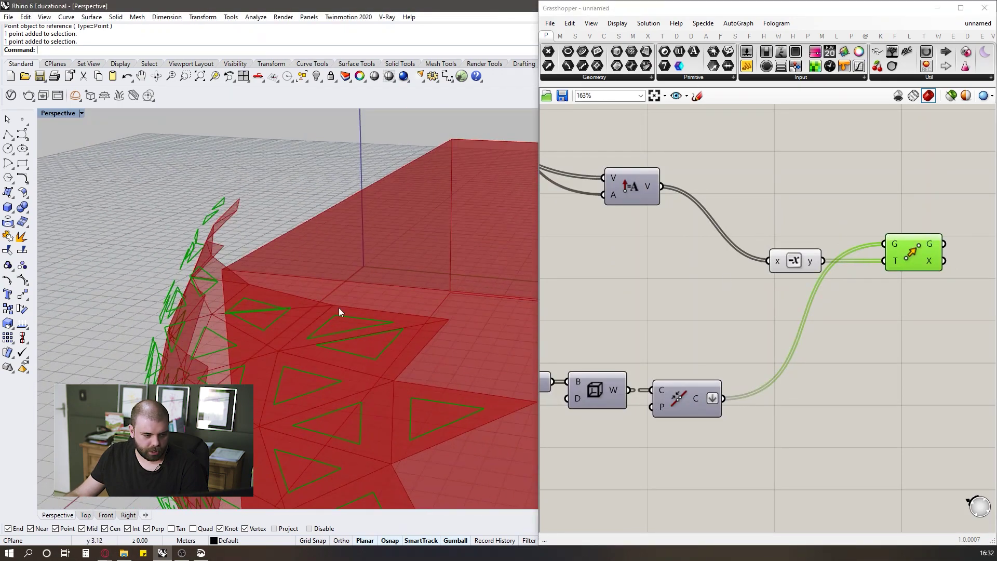
scroll(303, 313, up, 5)
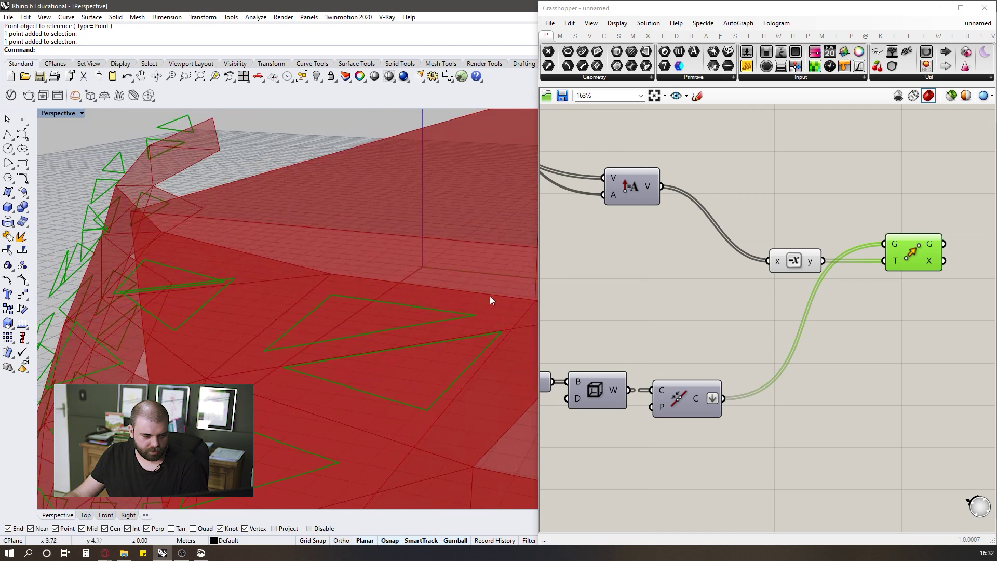
Add a Surface parameter above the inner panel chain and feed it from the List Item output.
scroll(403, 291, down, 3)
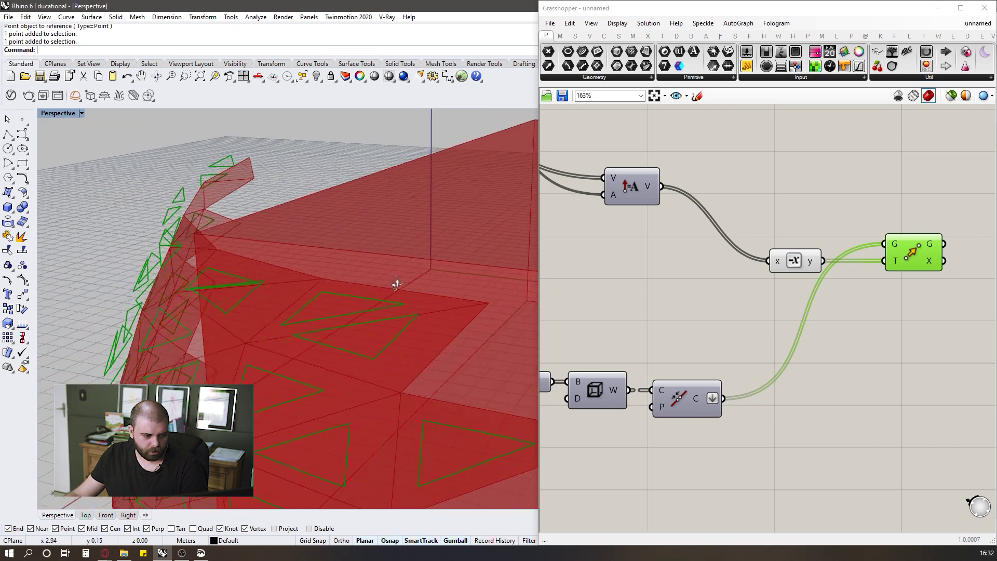
right_drag(402, 289, 388, 279)
scroll(949, 299, down, 6)
scroll(855, 316, up, 4)
double_click(782, 309)
text(surf)
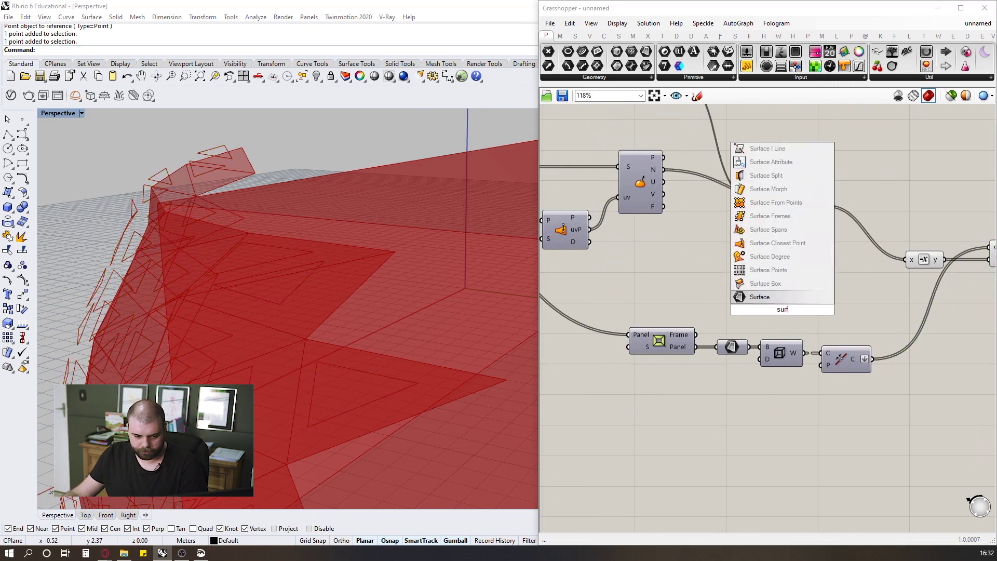
click(778, 301)
scroll(846, 295, down, 4)
scroll(646, 231, up, 4)
drag(635, 241, 948, 334)
Examine the highlighted List Item panel surfaces against the moved triangle outlines from a distance and up close.
scroll(344, 252, down, 4)
scroll(343, 251, down, 4)
right_drag(344, 252, 436, 296)
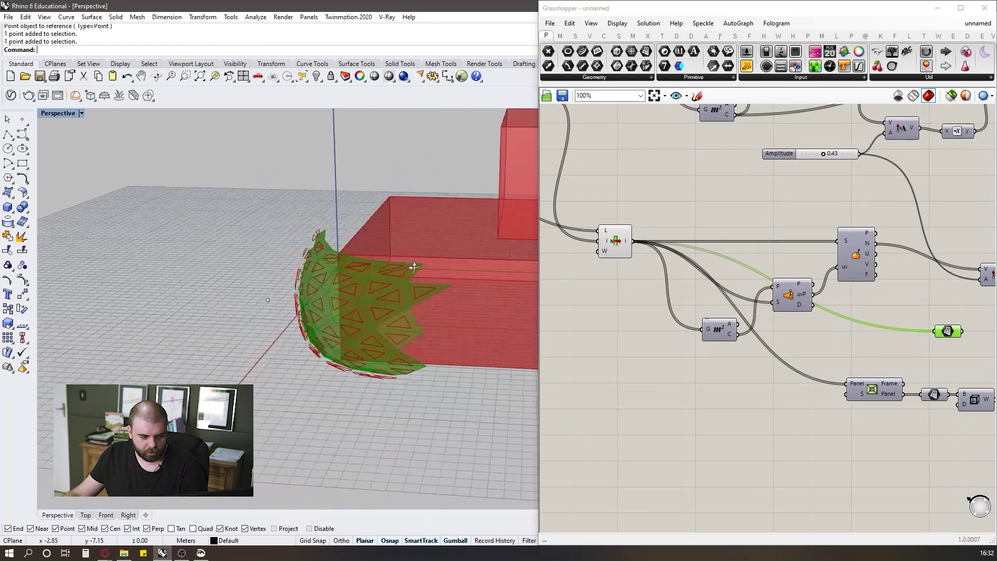
scroll(453, 298, up, 11)
scroll(356, 253, down, 4)
right_drag(356, 258, 290, 287)
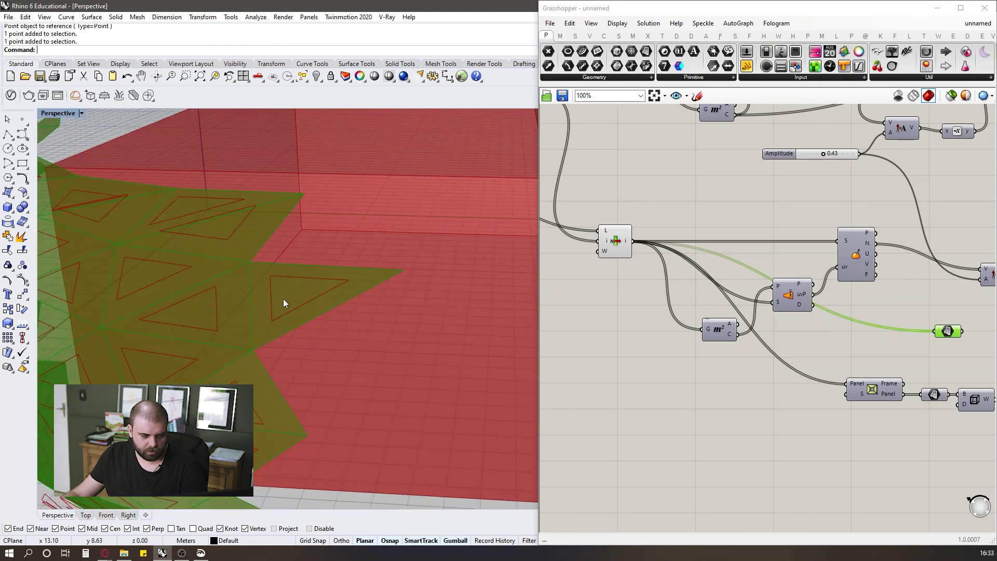
scroll(286, 264, up, 4)
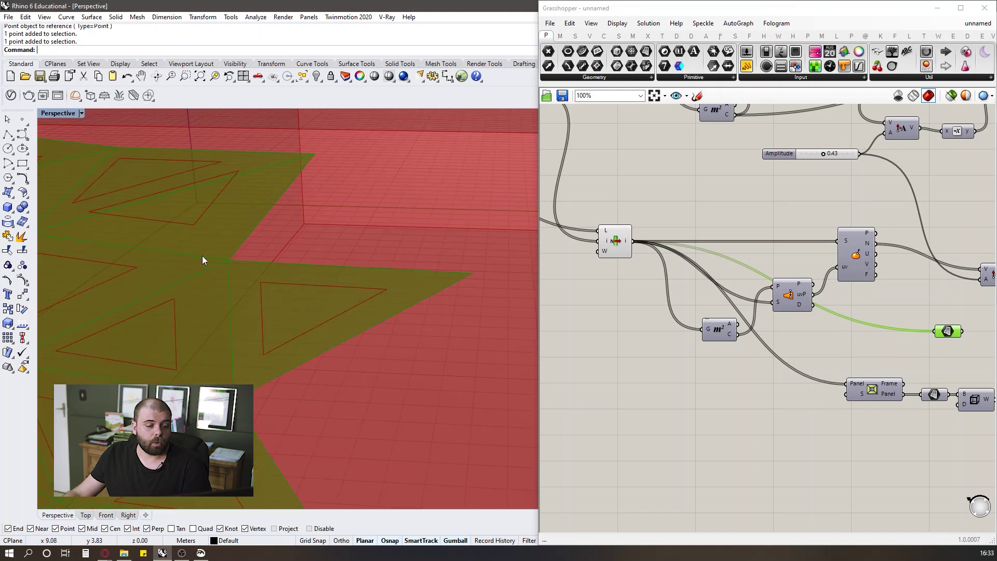
scroll(595, 305, down, 3)
scroll(860, 336, up, 3)
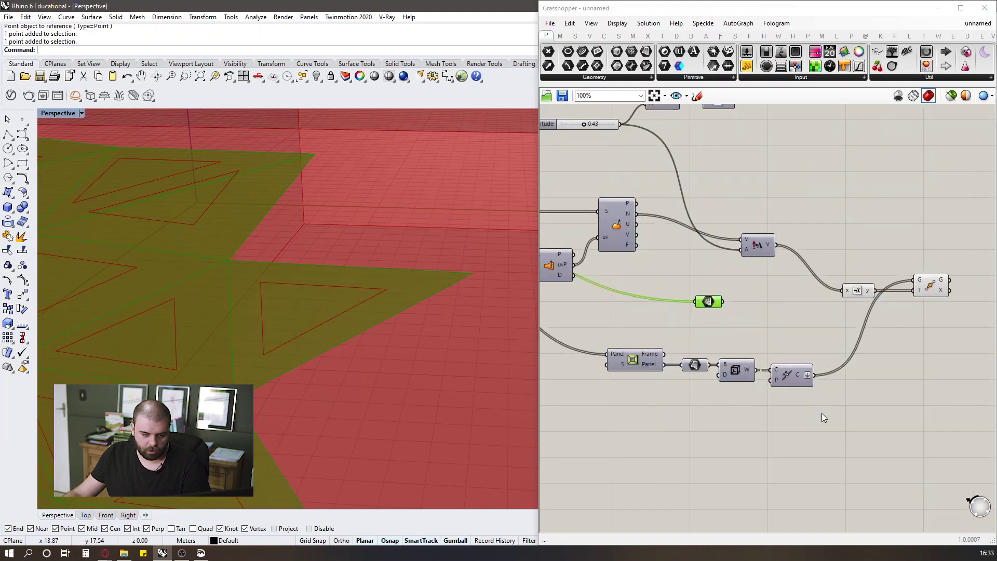
Turn on the previews of the inner panel Surface parameter and the Join Curves component.
click(782, 377)
drag(786, 431, 696, 377)
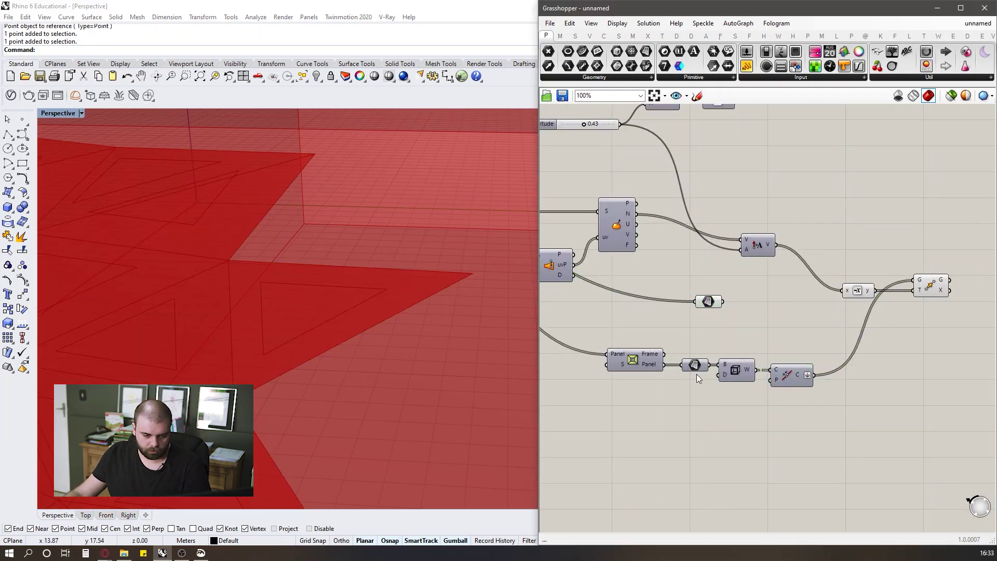
middle_click(696, 366)
click(715, 347)
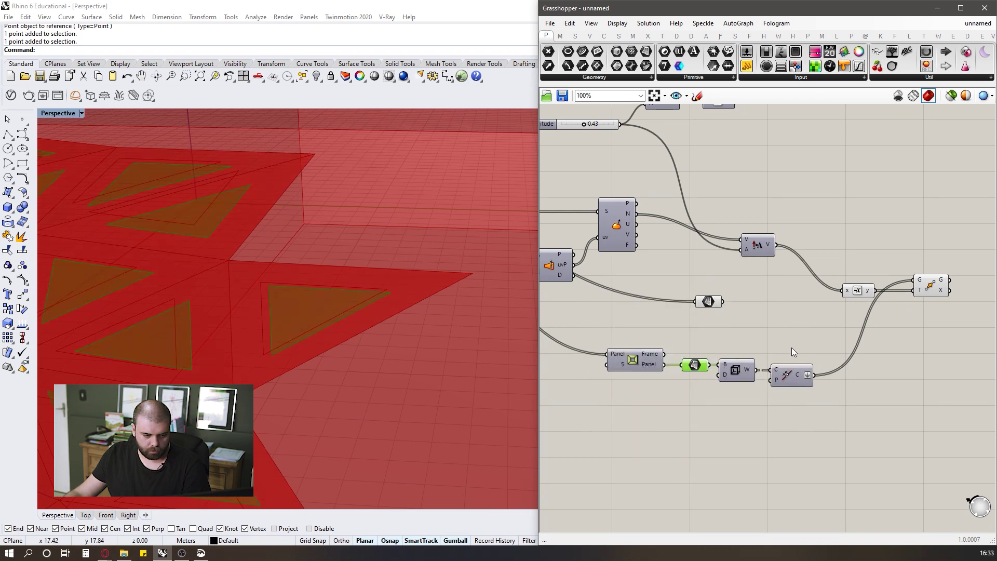
middle_click(793, 380)
click(812, 361)
Reposition the new Surface parameter and the Move component, and check the panels against the original and moved outlines.
drag(741, 461, 742, 315)
middle_click(700, 328)
click(719, 308)
click(941, 287)
drag(941, 287, 957, 284)
click(742, 315)
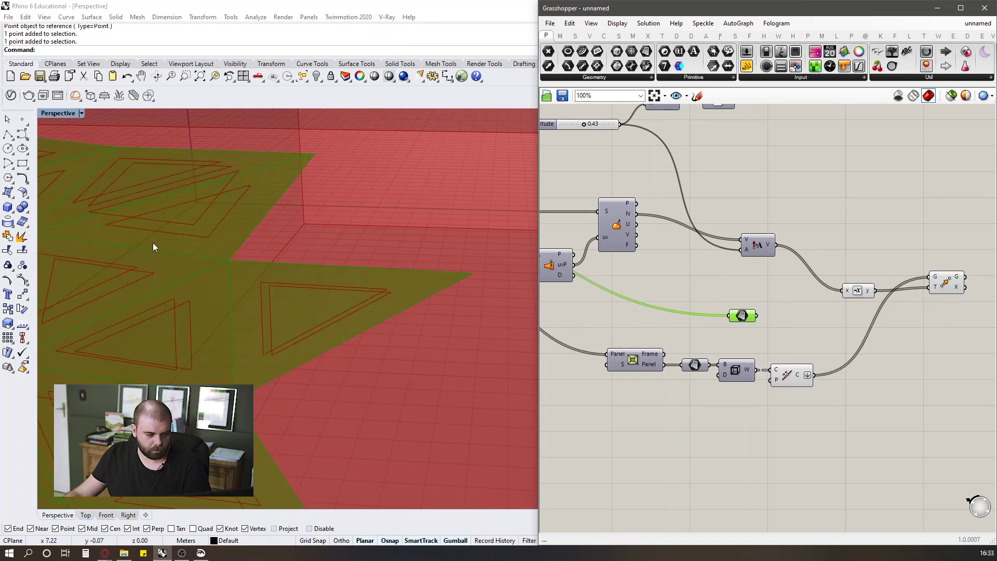
click(661, 284)
scroll(857, 288, down, 5)
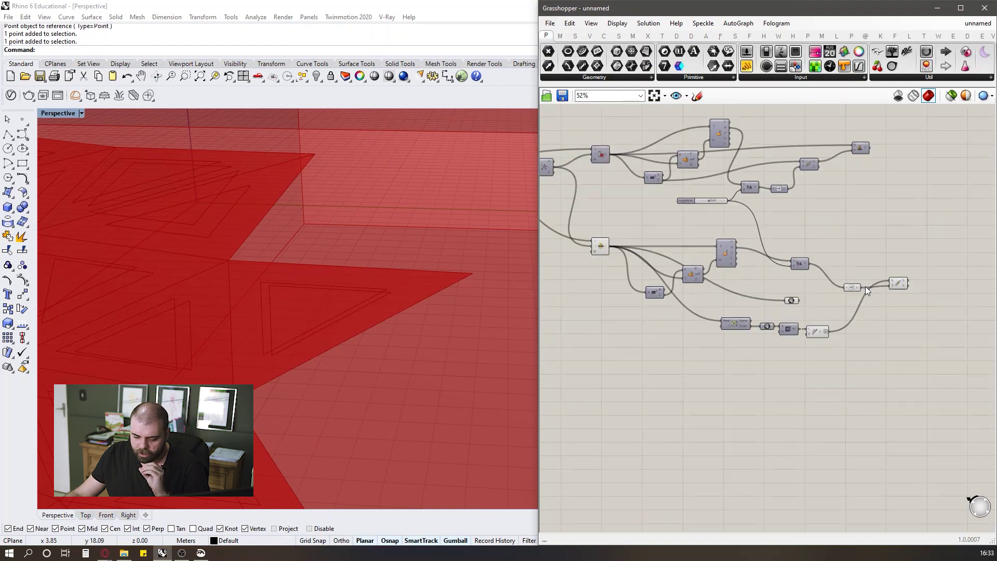
Switch to the browser, open the Rehap photo of the ArboSkin pavilion to study its panels, and return to Rhino.
key(alt+Tab)
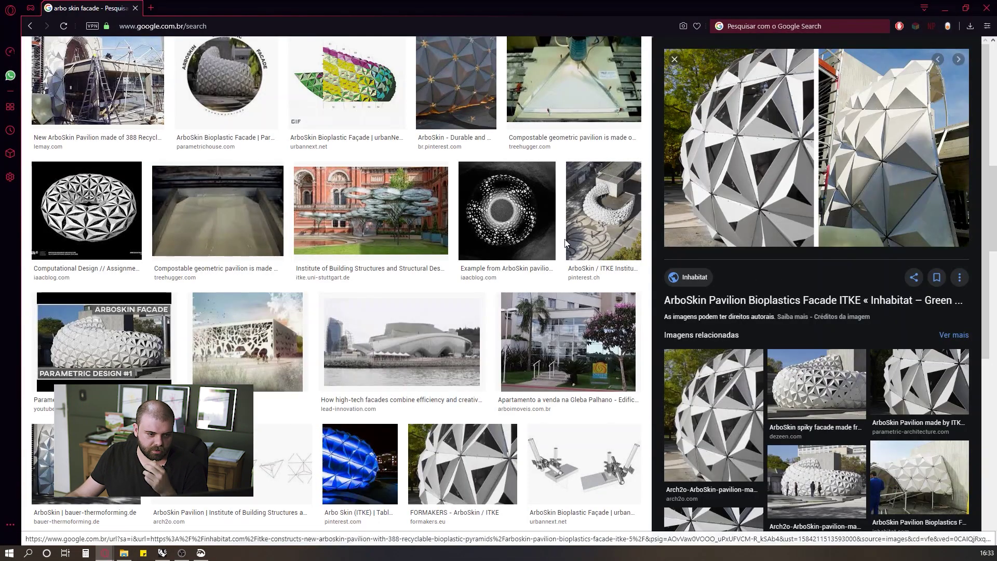
scroll(566, 234, down, 10)
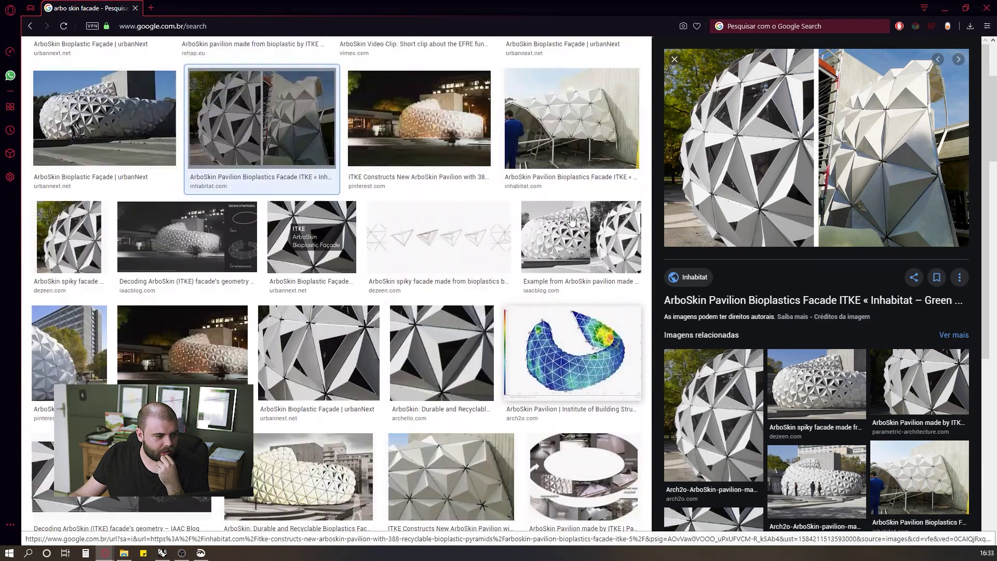
scroll(571, 220, up, 4)
click(276, 184)
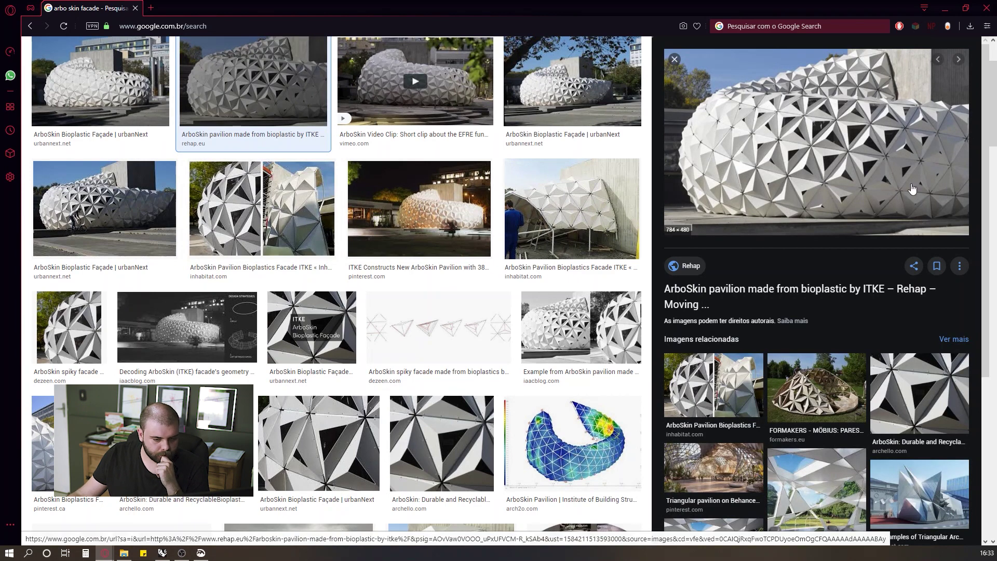
scroll(780, 173, up, 2)
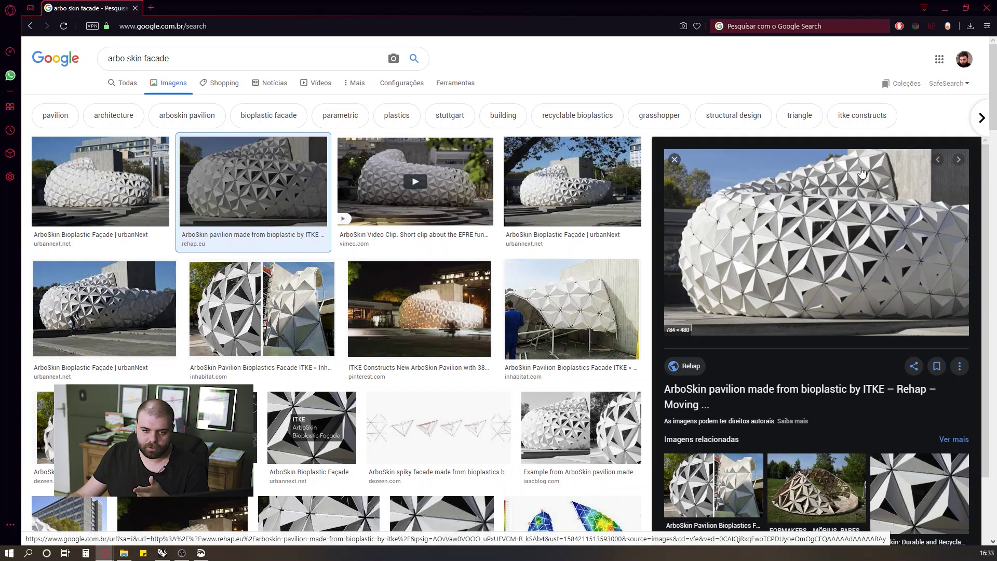
click(945, 9)
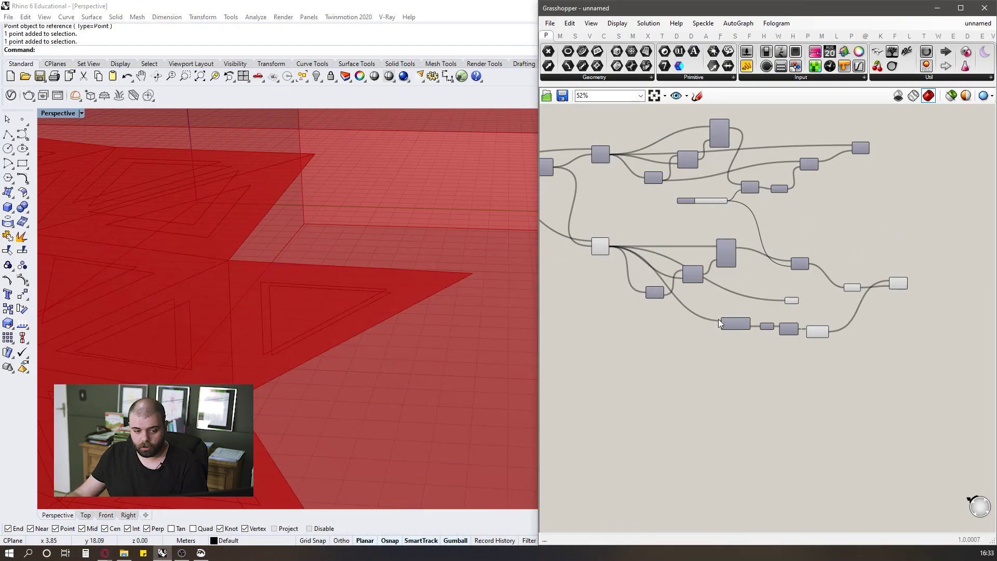
Trace the definition back to the Closest Points component and examine the whole facade patch in perspective.
scroll(720, 312, down, 3)
scroll(665, 283, up, 3)
scroll(596, 239, down, 2)
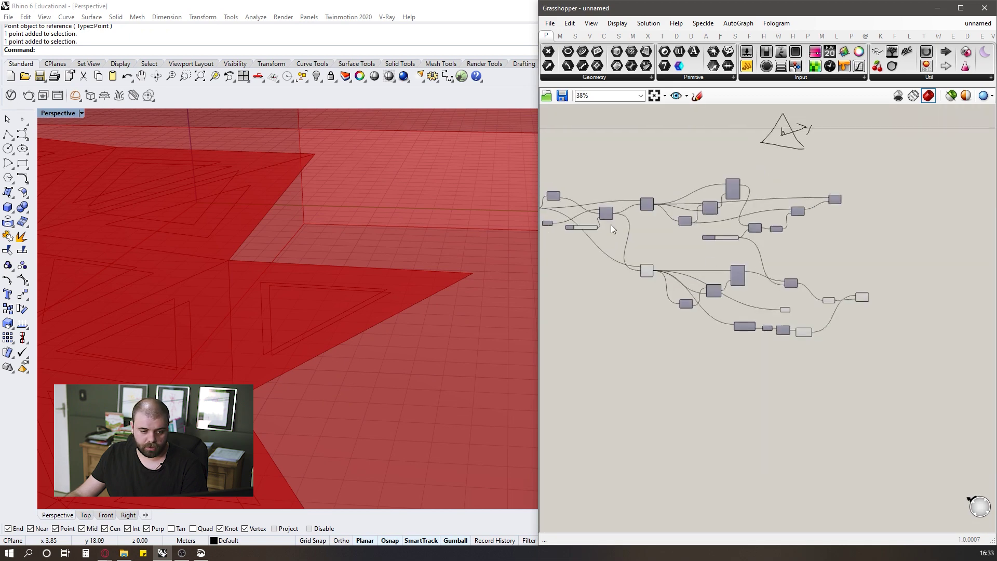
scroll(612, 229, up, 7)
click(699, 229)
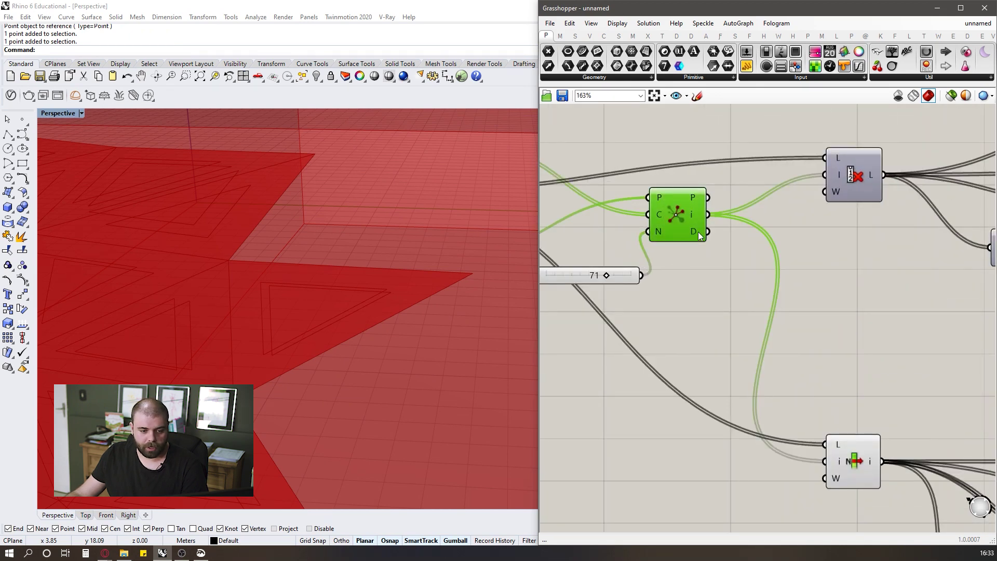
scroll(412, 220, down, 5)
right_drag(386, 238, 258, 293)
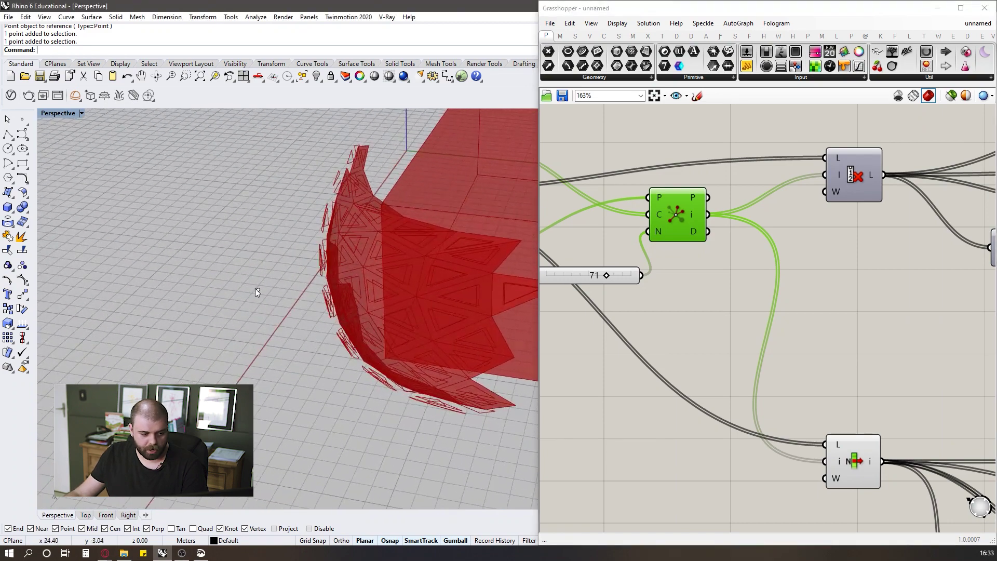
Highlight the Move component's outlines on the facade and compare them with the ArboSkin reference photo in the browser.
scroll(695, 233, down, 8)
right_drag(934, 312, 715, 265)
scroll(794, 281, up, 4)
click(756, 277)
scroll(756, 278, down, 5)
right_drag(375, 327, 445, 276)
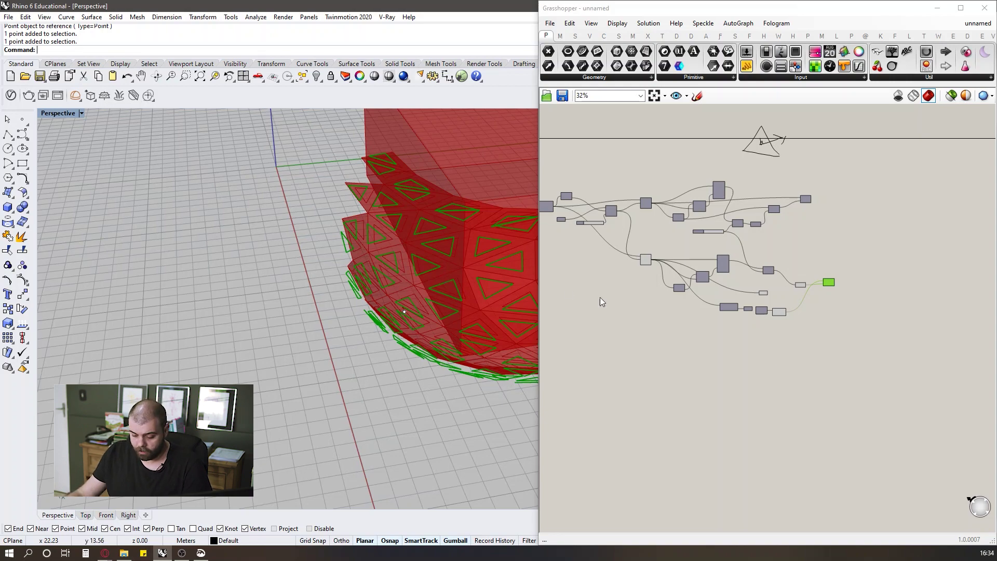
click(105, 553)
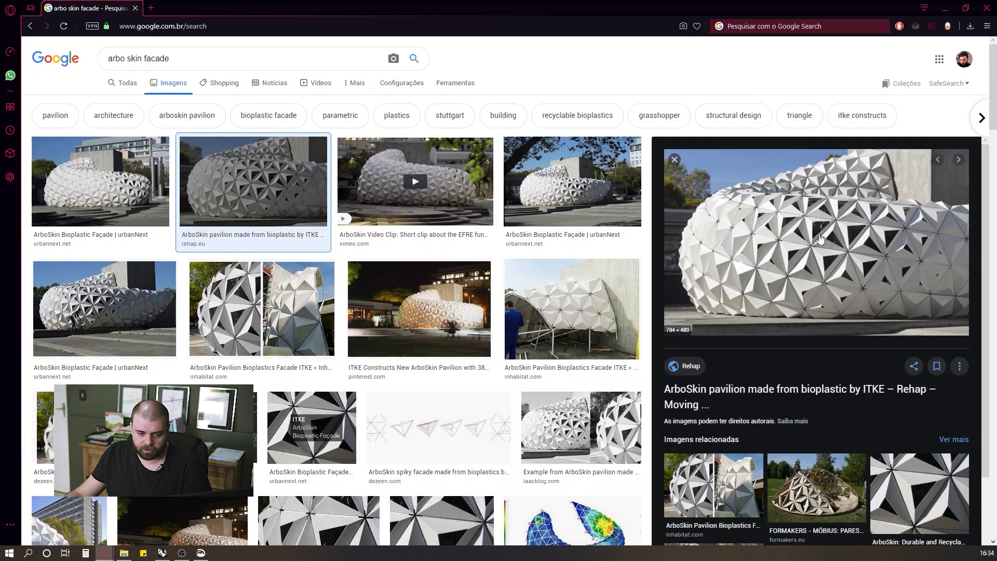
click(944, 8)
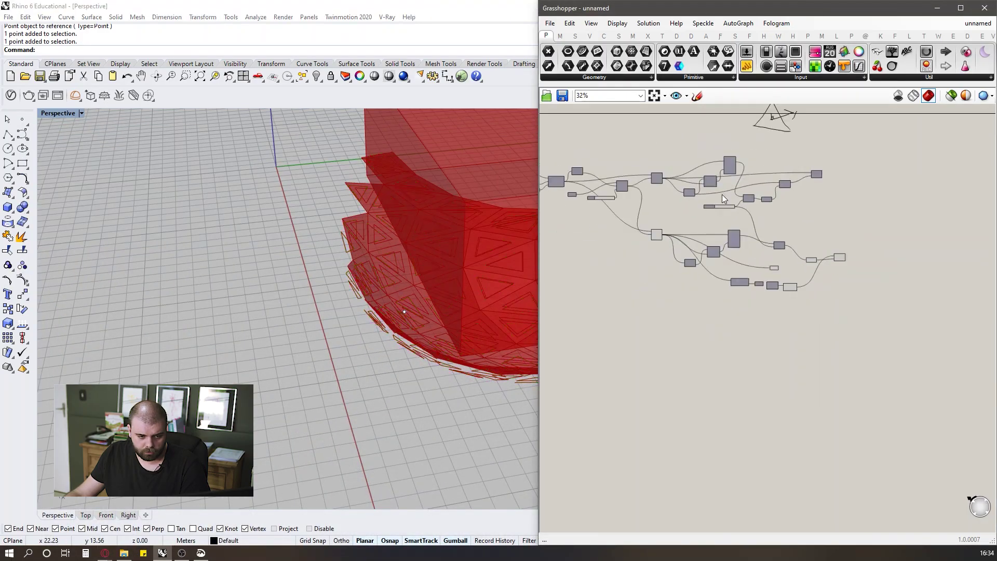
Turn on the Closest Points preview and inspect the found points and the component's Distance output.
scroll(576, 171, up, 8)
click(630, 198)
middle_click(630, 199)
click(606, 236)
scroll(345, 270, down, 5)
right_drag(345, 270, 543, 215)
mouse_move(641, 237)
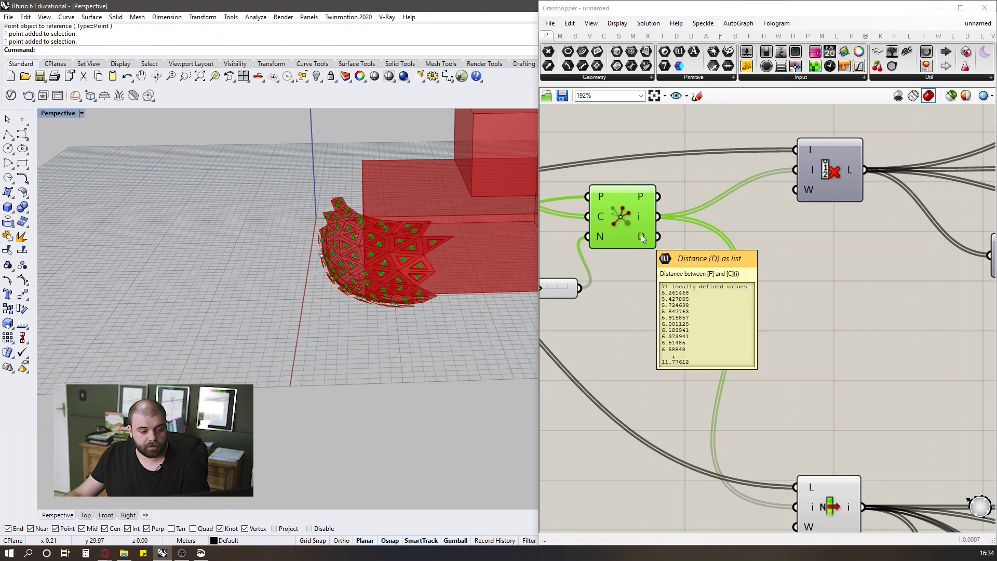
Turn the Closest Points preview off again and deselect the component.
middle_click(615, 210)
click(594, 247)
scroll(632, 235, down, 5)
scroll(631, 236, up, 2)
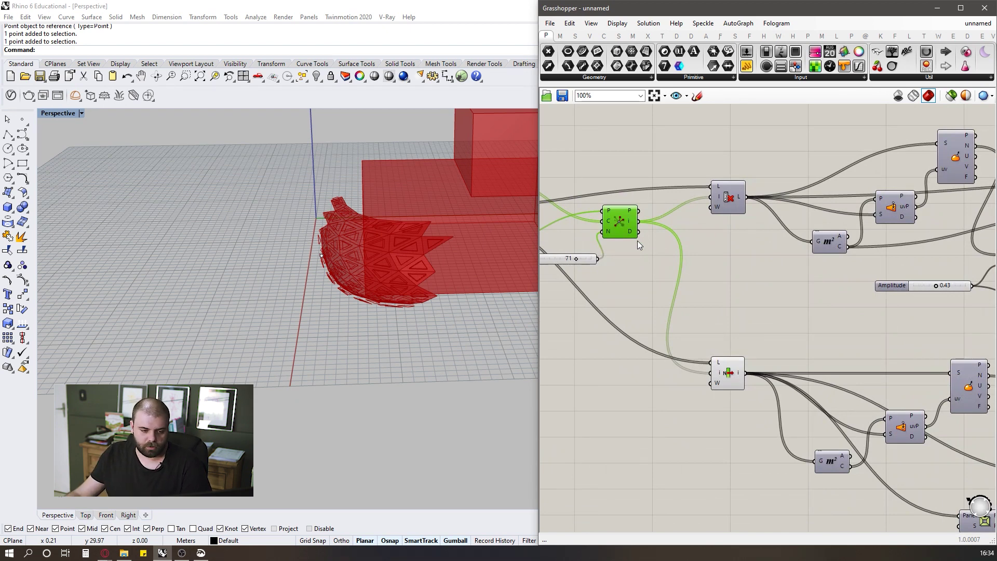
click(626, 239)
scroll(626, 240, up, 3)
mouse_move(629, 229)
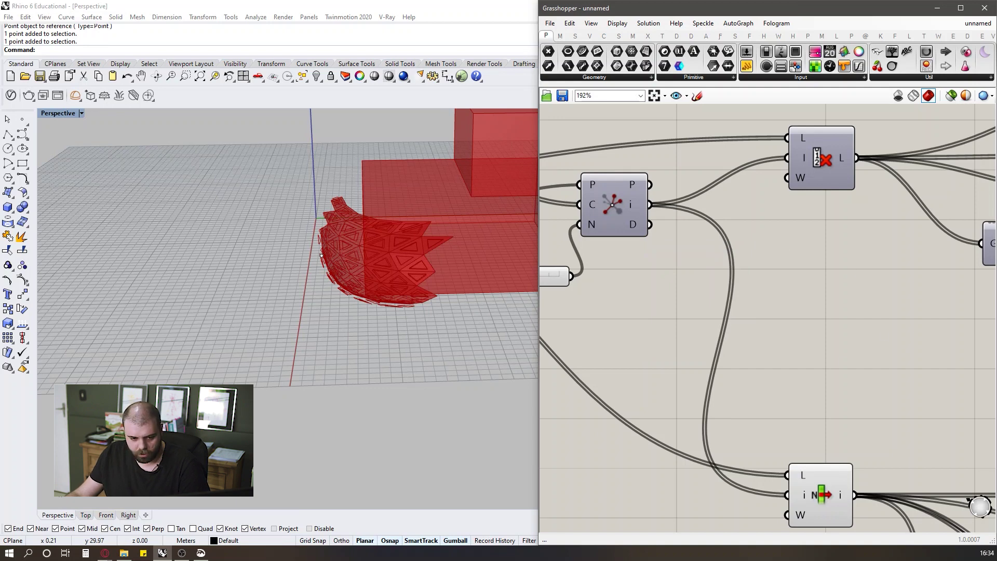
Highlight the Move component's result and examine the moved triangle outlines around the curved facade.
scroll(779, 269, down, 6)
scroll(739, 341, up, 6)
drag(738, 342, 739, 377)
scroll(795, 332, down, 2)
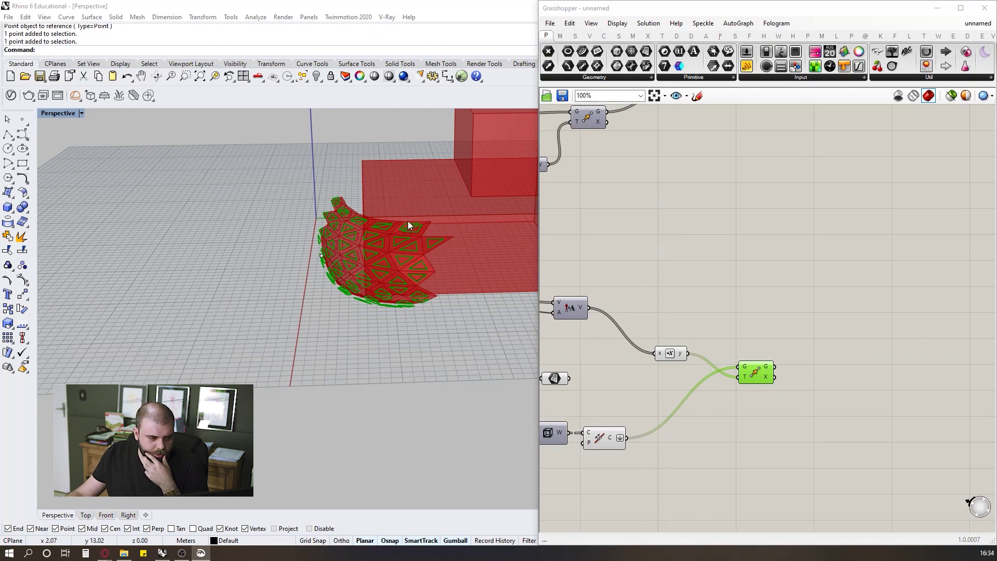
scroll(408, 224, up, 5)
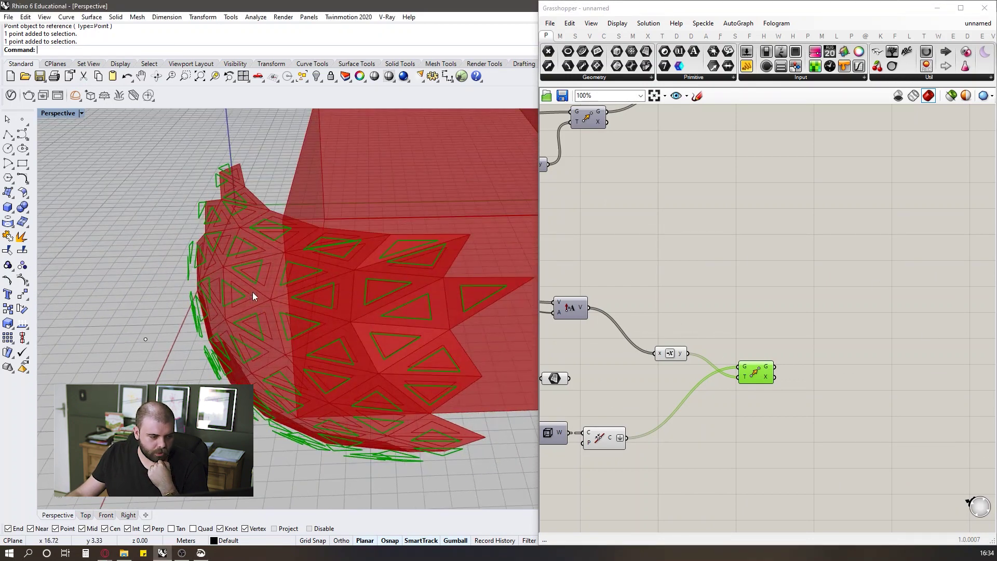
drag(104, 296, 129, 291)
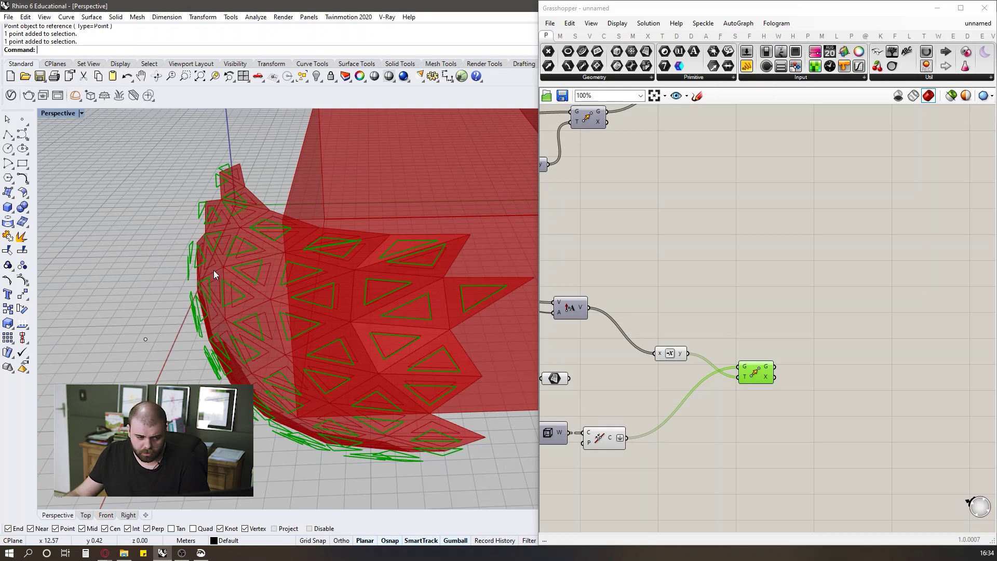
right_drag(352, 315, 344, 263)
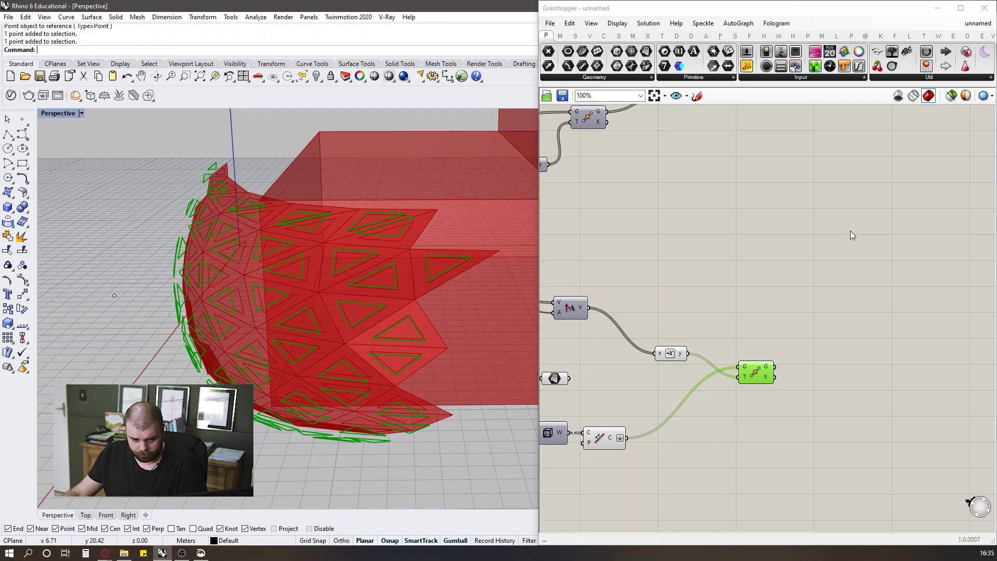
Add a Scale component after Move and connect the moved outlines to its Geometry input.
scroll(824, 385, up, 1)
double_click(824, 384)
text(scale)
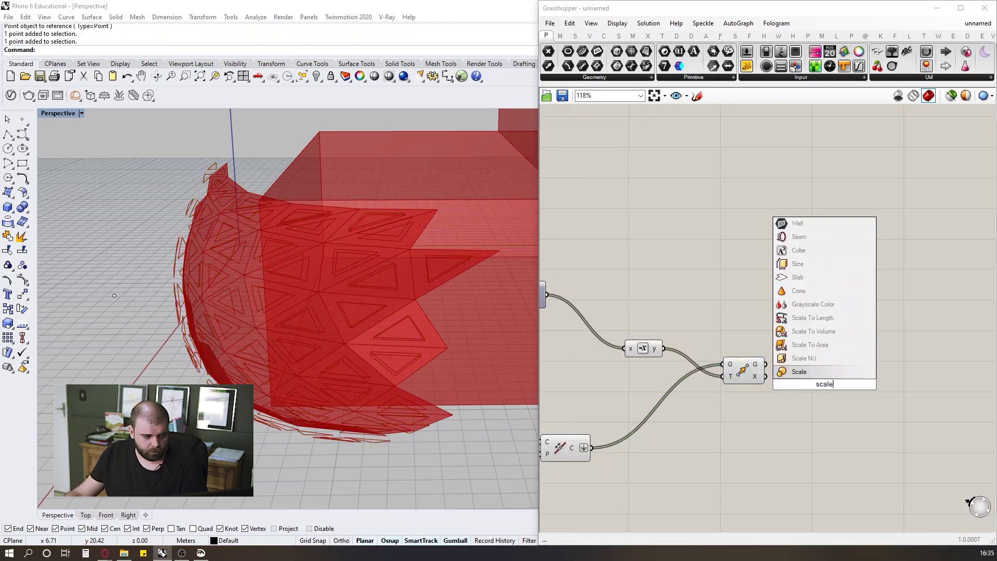
click(808, 371)
drag(828, 382, 881, 382)
click(731, 370)
scroll(828, 329, up, 3)
drag(806, 367, 806, 367)
scroll(499, 306, down, 2)
drag(859, 393, 841, 390)
right_drag(347, 329, 389, 344)
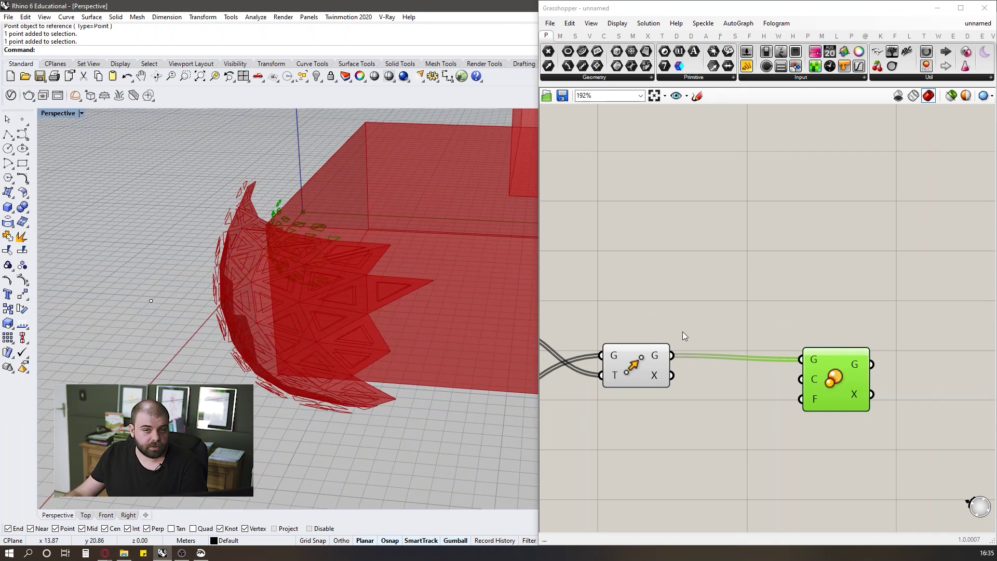
drag(835, 383, 854, 386)
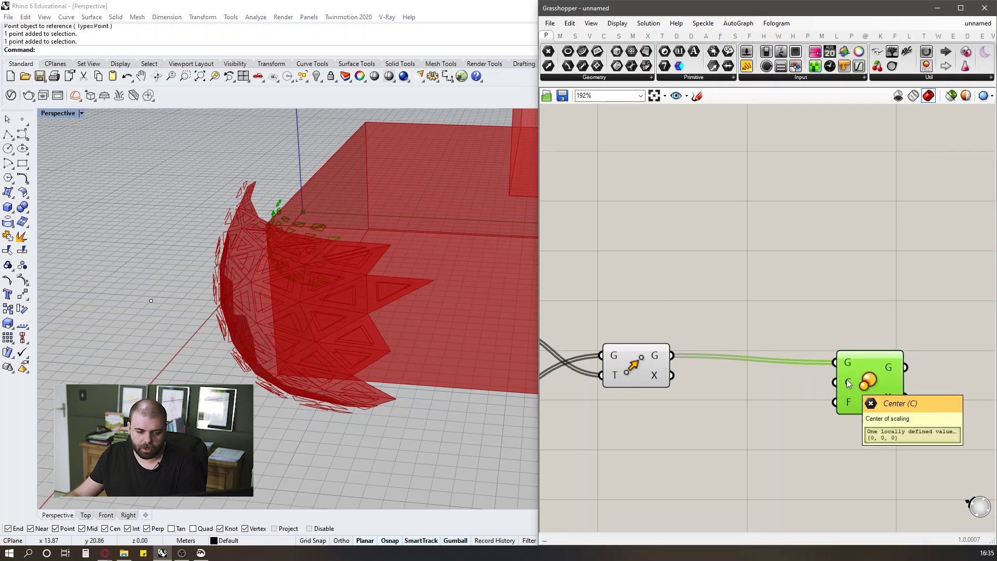
Add an Area component fed by the Move geometry output and check the centroids of the moved outlines.
right_drag(759, 476, 748, 385)
double_click(747, 384)
text(area)
click(736, 373)
drag(660, 264, 689, 367)
right_drag(367, 252, 320, 215)
click(625, 274)
scroll(327, 235, up, 3)
click(704, 370)
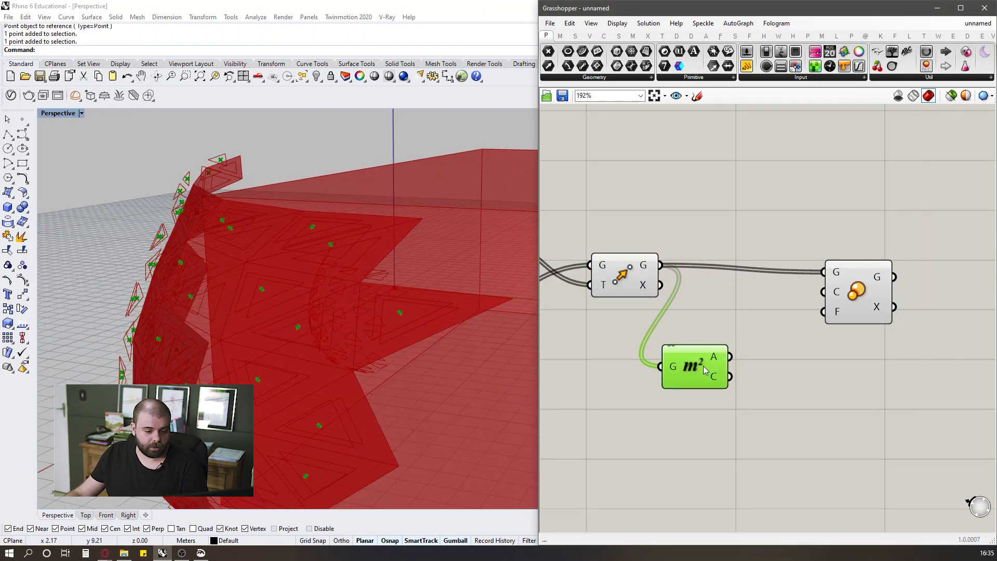
click(755, 384)
click(697, 368)
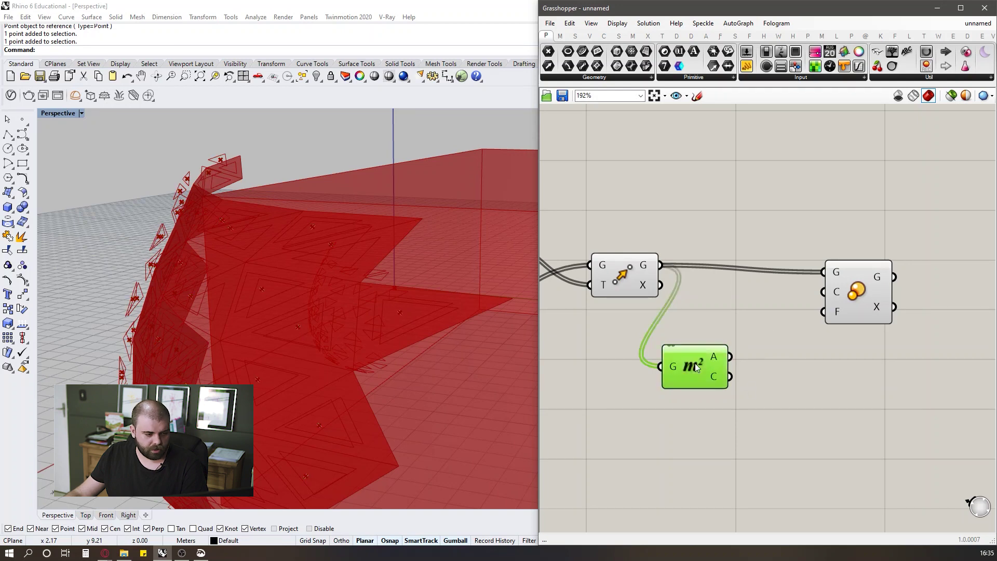
Connect the Area centroids to the Scale component's Center input and compare the scaled outlines with the moved ones.
drag(729, 377, 895, 337)
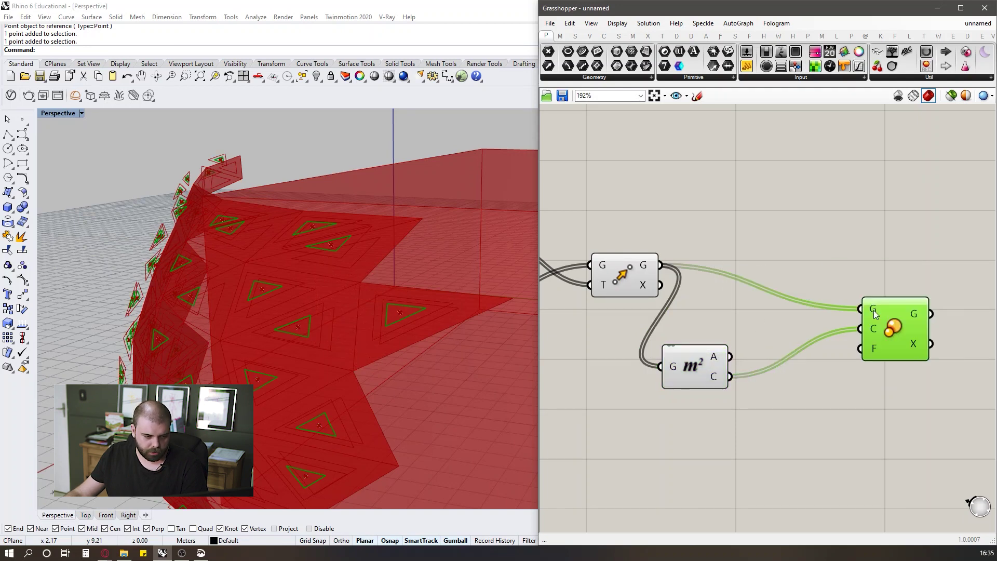
scroll(302, 222, down, 10)
right_drag(361, 231, 400, 260)
click(634, 280)
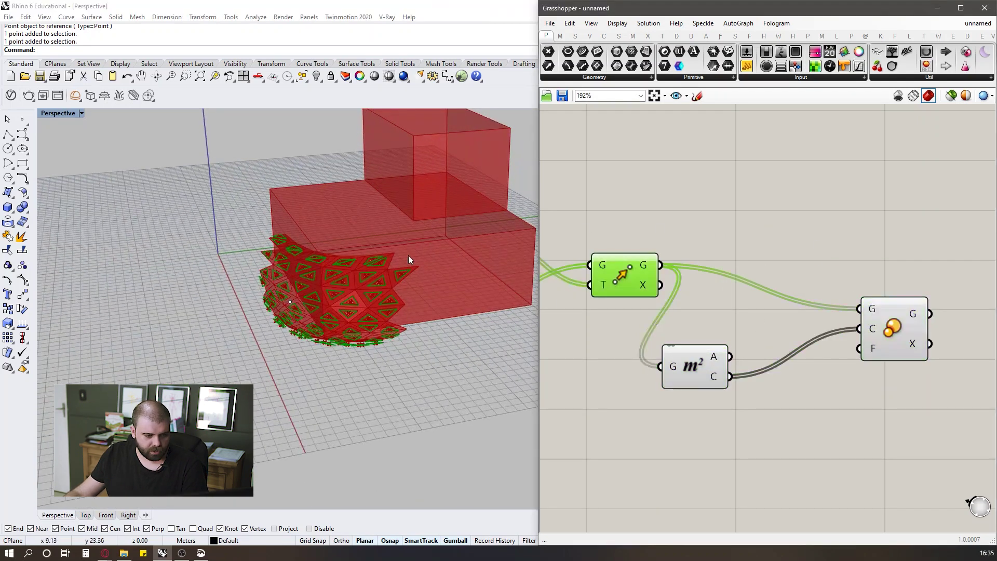
Highlight the Scale component's result and examine the scaled outlines on the facade panels up close.
scroll(408, 256, up, 10)
click(889, 342)
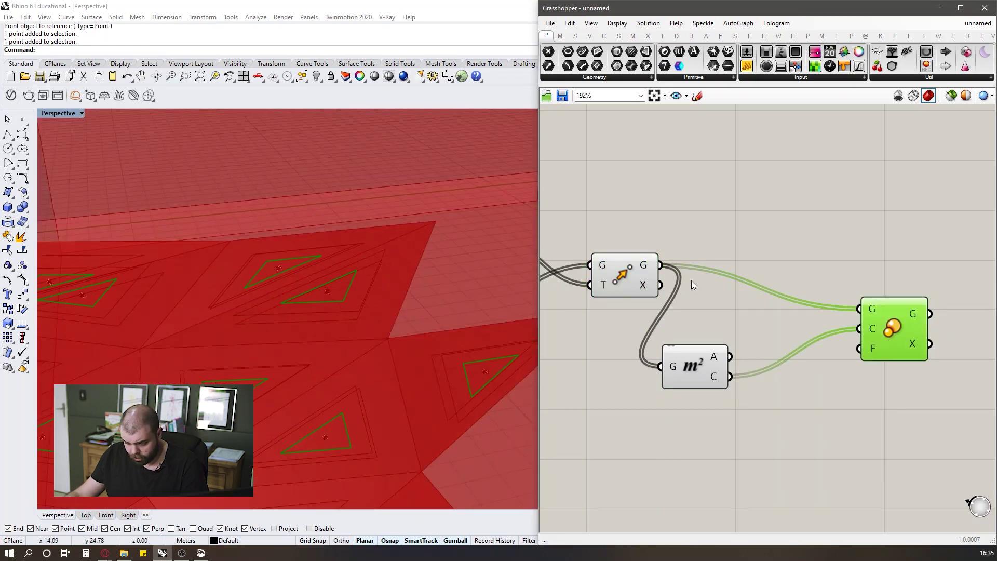
click(725, 224)
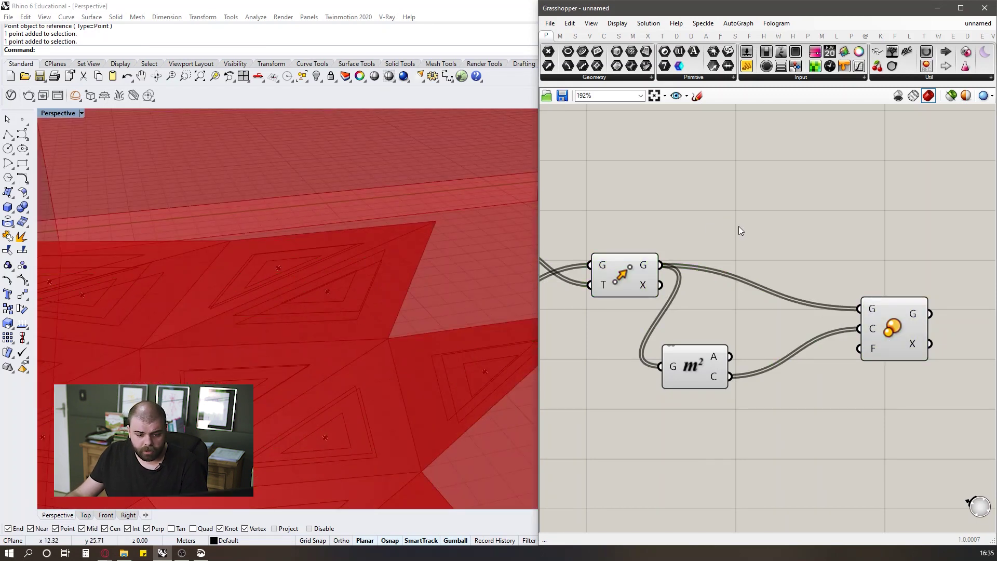
Connect the Closest Points distance output to the Scale component's Factor input and check the rescaled outlines around the facade.
scroll(914, 286, down, 4)
scroll(898, 280, up, 3)
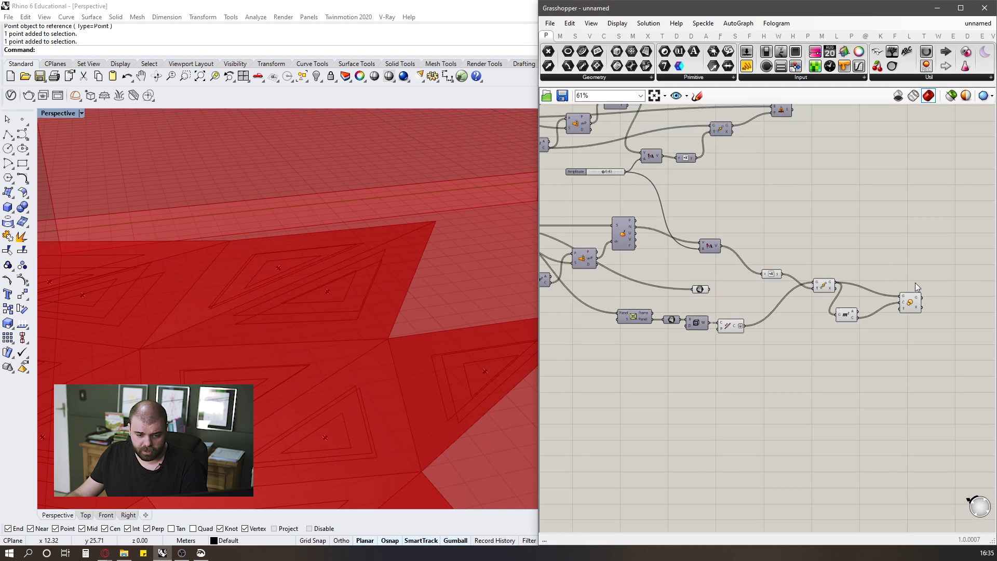
scroll(855, 292, down, 3)
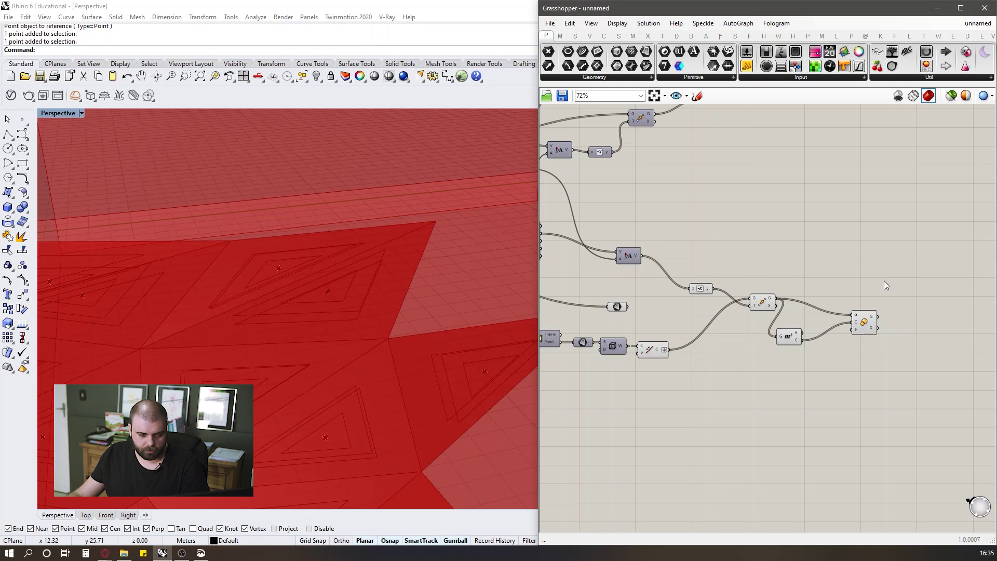
scroll(884, 280, down, 4)
scroll(669, 207, up, 8)
click(647, 245)
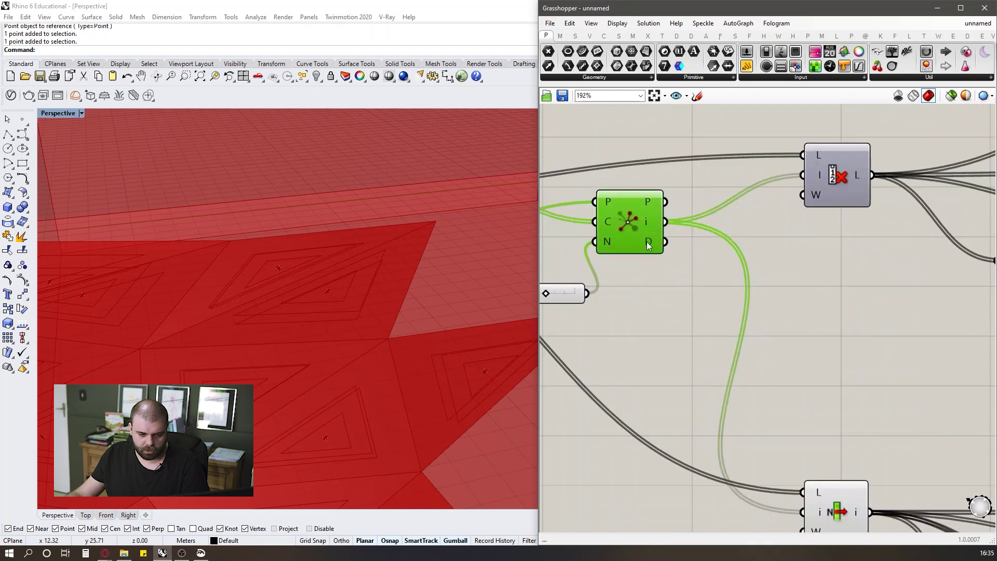
scroll(636, 246, down, 10)
drag(641, 244, 735, 338)
scroll(836, 307, up, 5)
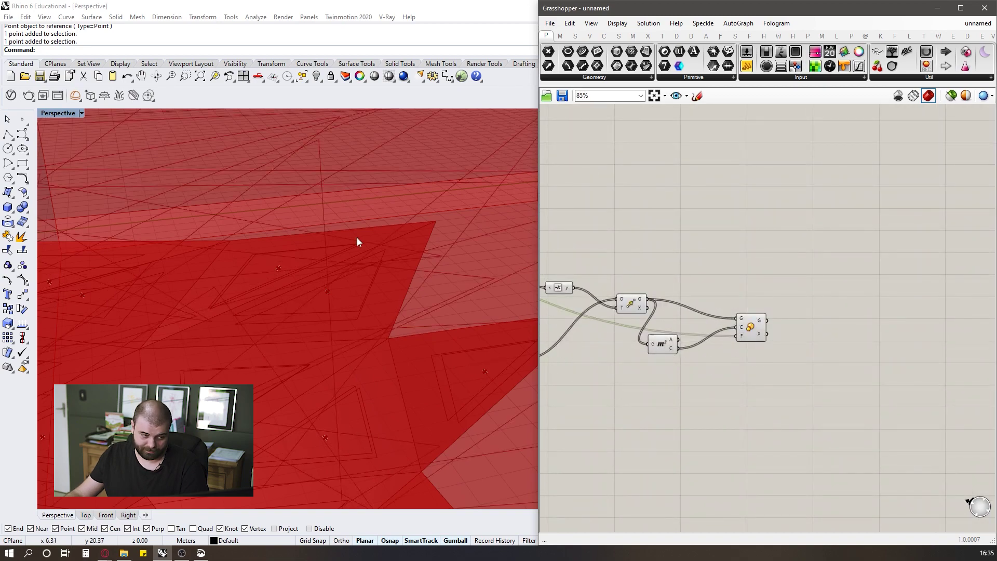
scroll(363, 234, down, 8)
scroll(317, 213, up, 6)
right_drag(336, 230, 467, 224)
Add a text panel below the Area component and feed it the Closest Points distances.
drag(747, 67, 859, 272)
drag(708, 373, 707, 371)
scroll(707, 372, up, 4)
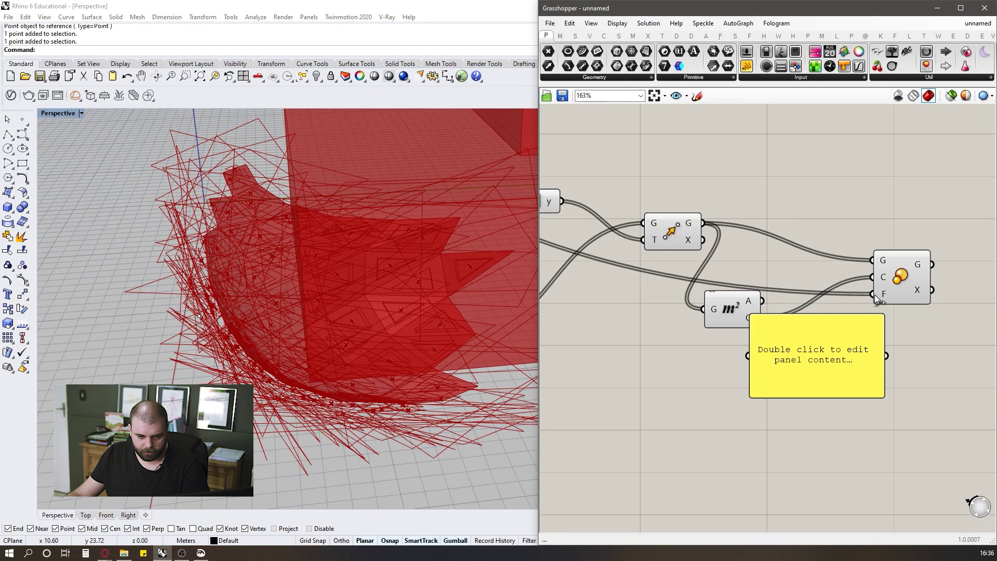
scroll(922, 322, down, 12)
scroll(690, 258, up, 7)
scroll(854, 269, up, 3)
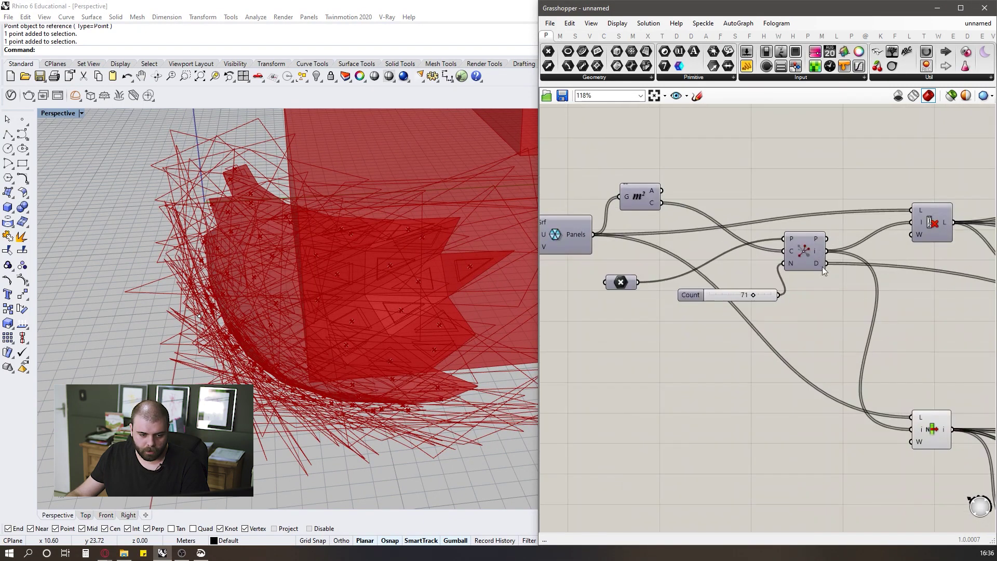
scroll(775, 307, down, 8)
scroll(625, 338, up, 8)
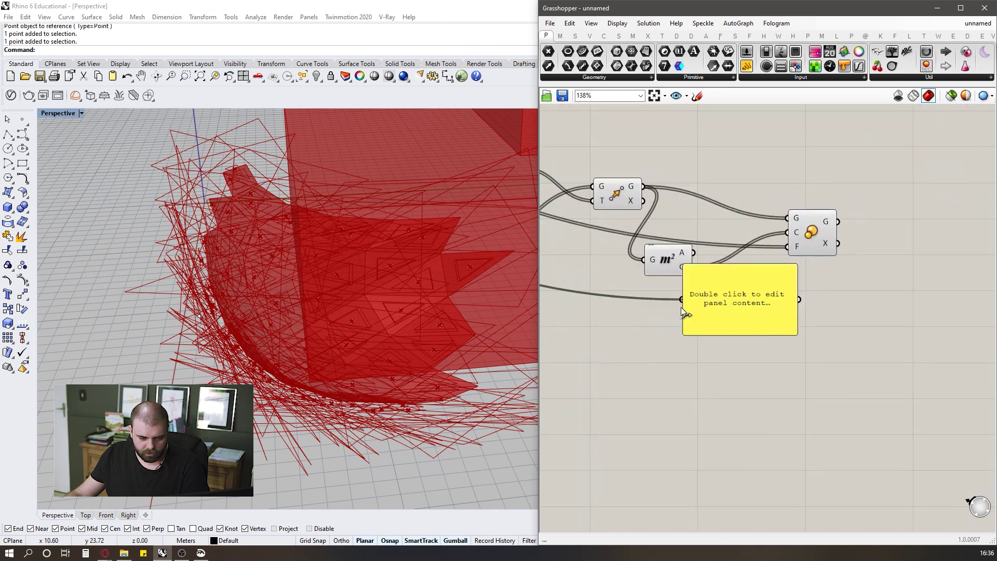
click(681, 307)
Read through the distance values in the panel and compare them with the highlighted scaled outlines on the facade.
scroll(675, 322, up, 4)
drag(865, 393, 893, 426)
drag(889, 269, 885, 434)
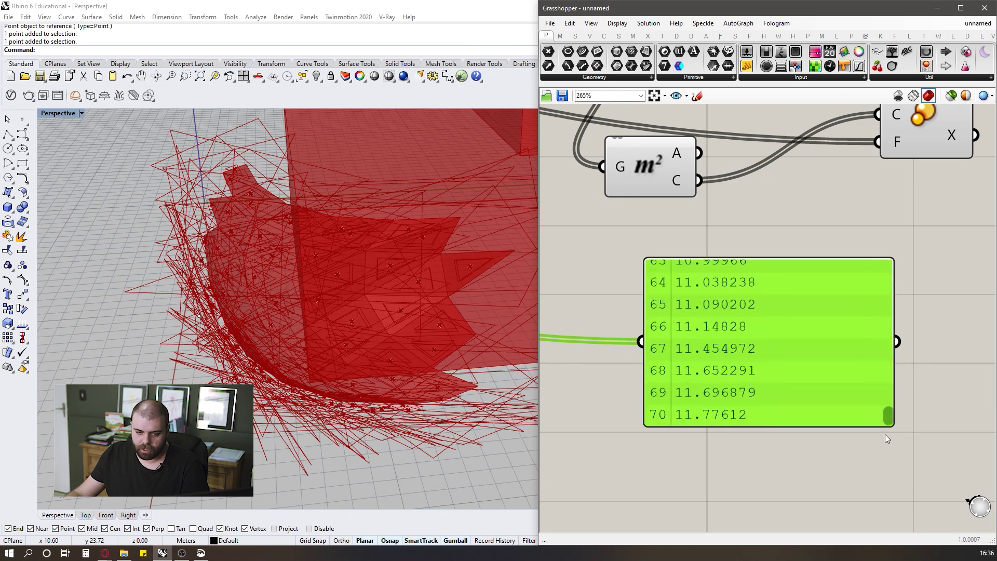
scroll(780, 410, up, 2)
scroll(802, 382, down, 7)
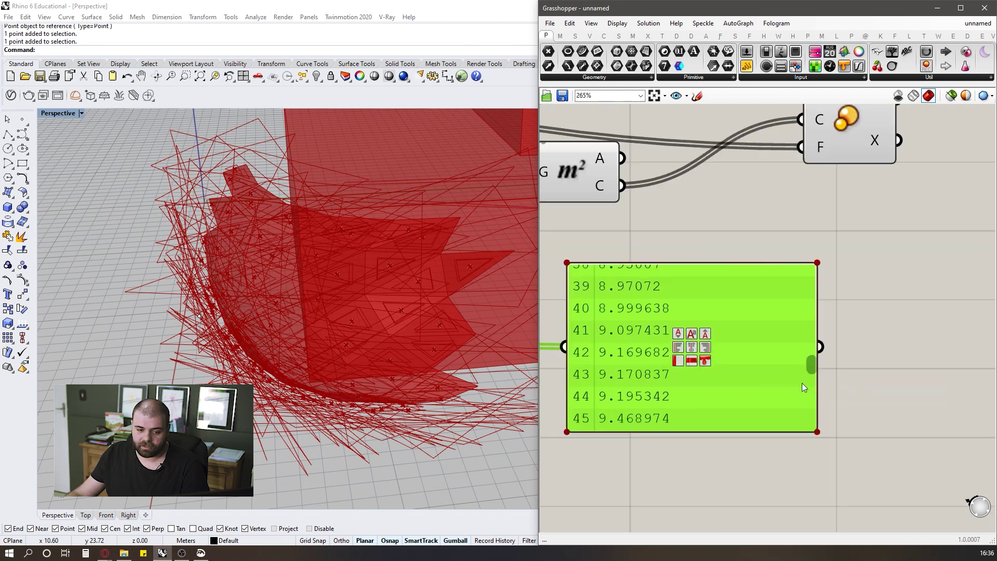
click(825, 272)
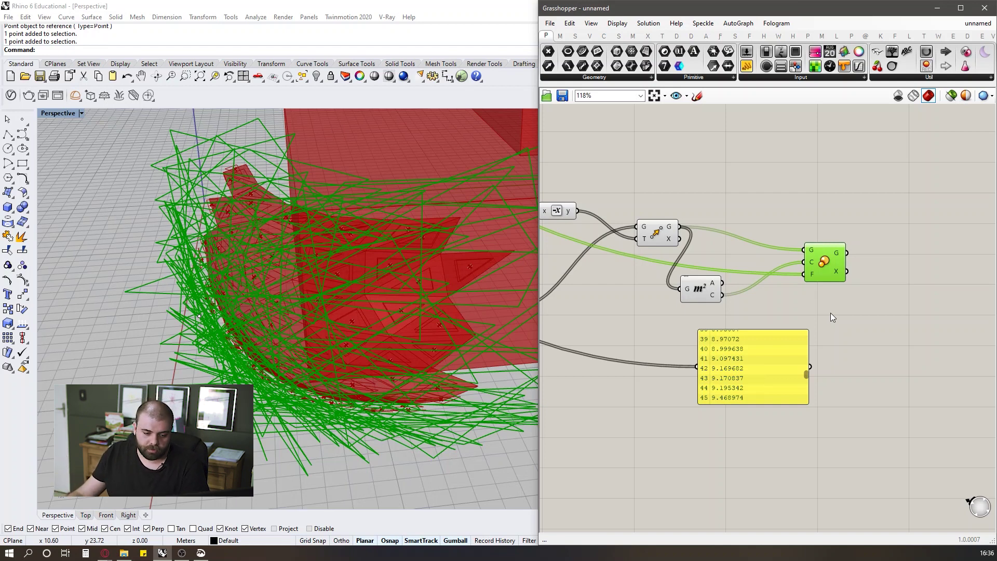
scroll(745, 381, up, 4)
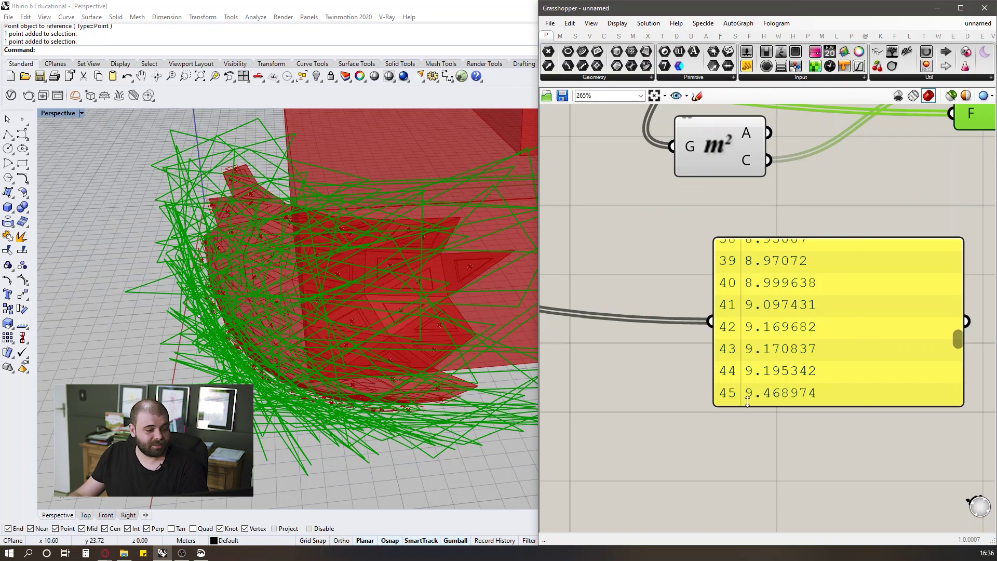
right_drag(333, 441, 267, 300)
scroll(327, 374, down, 5)
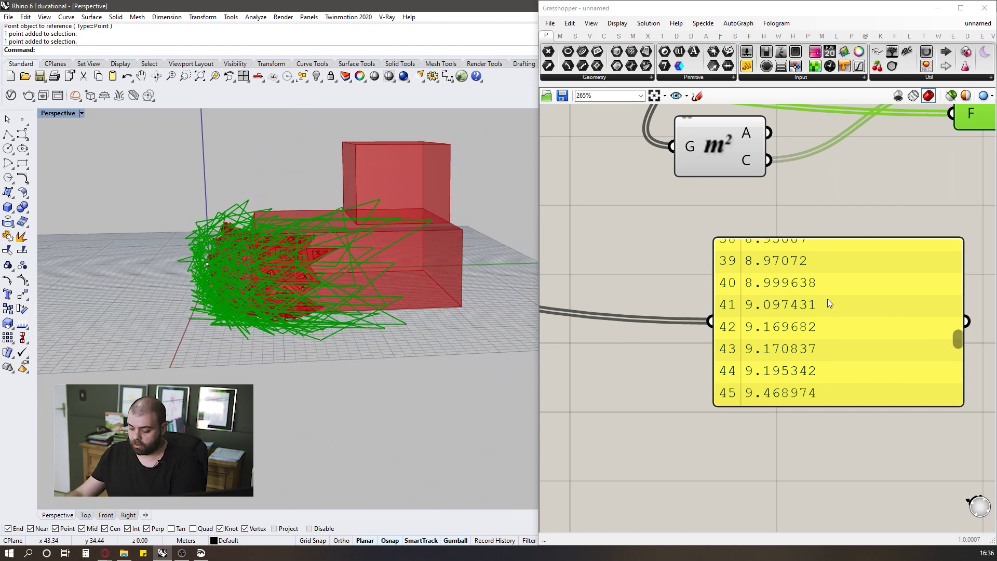
Delete the distance panel and rearrange the Scale and Area components with more space between them.
click(827, 298)
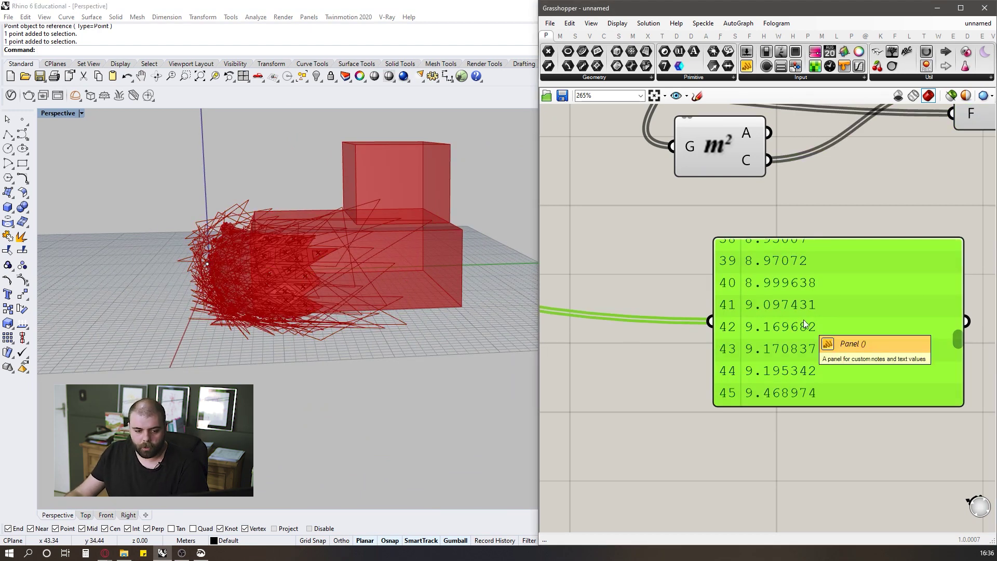
key(Delete)
scroll(750, 313, down, 4)
right_drag(750, 313, 627, 410)
scroll(809, 279, up, 4)
right_drag(809, 279, 759, 315)
drag(791, 247, 890, 200)
scroll(743, 337, down, 5)
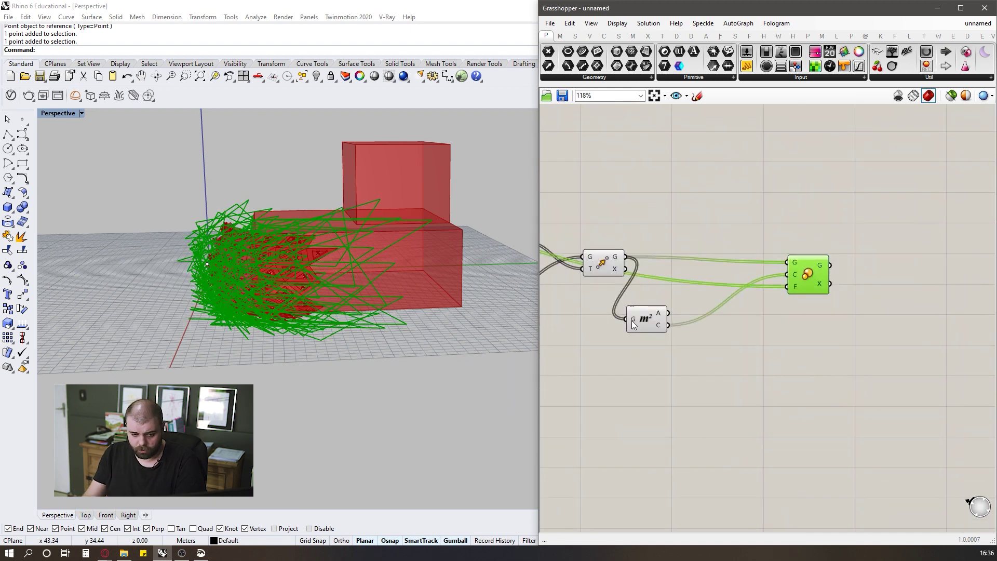
drag(658, 311, 679, 299)
Add a Remap Numbers component and place it below the Scale component.
double_click(794, 381)
text(r)
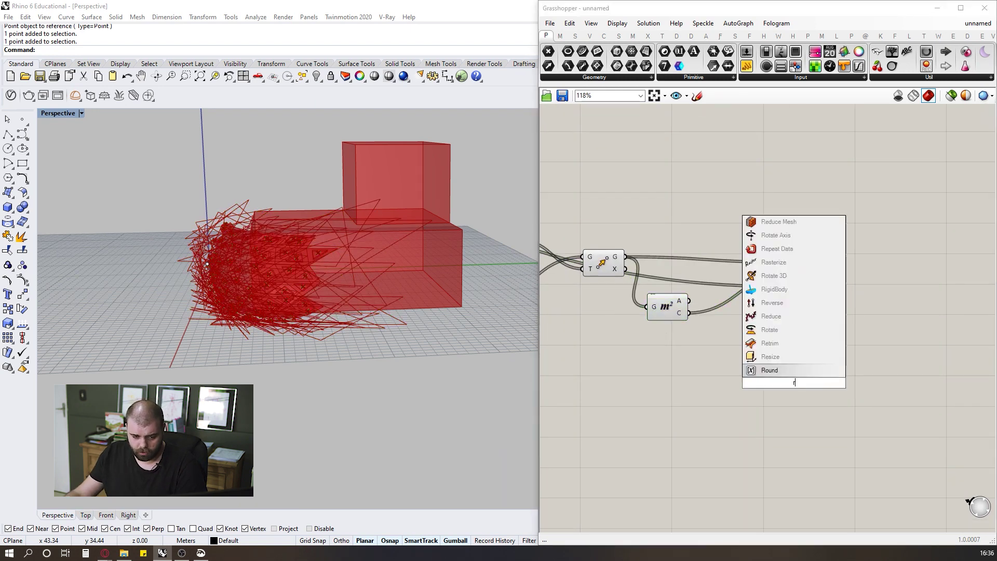
text(emap nm)
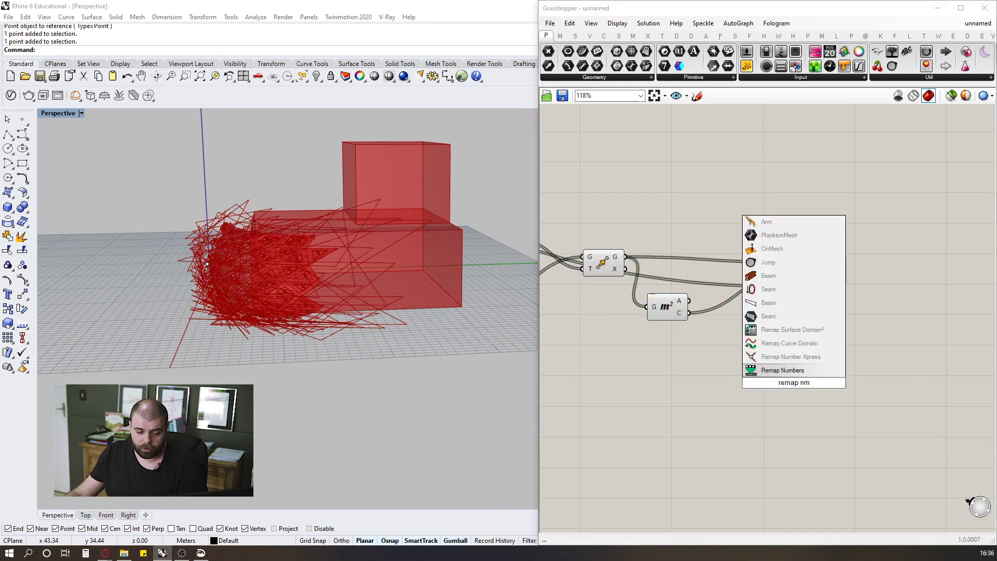
click(782, 370)
drag(707, 325, 816, 422)
drag(768, 389, 787, 389)
click(793, 322)
drag(745, 328, 835, 418)
click(828, 416)
scroll(796, 385, up, 5)
click(773, 263)
drag(799, 382, 804, 362)
scroll(791, 309, down, 1)
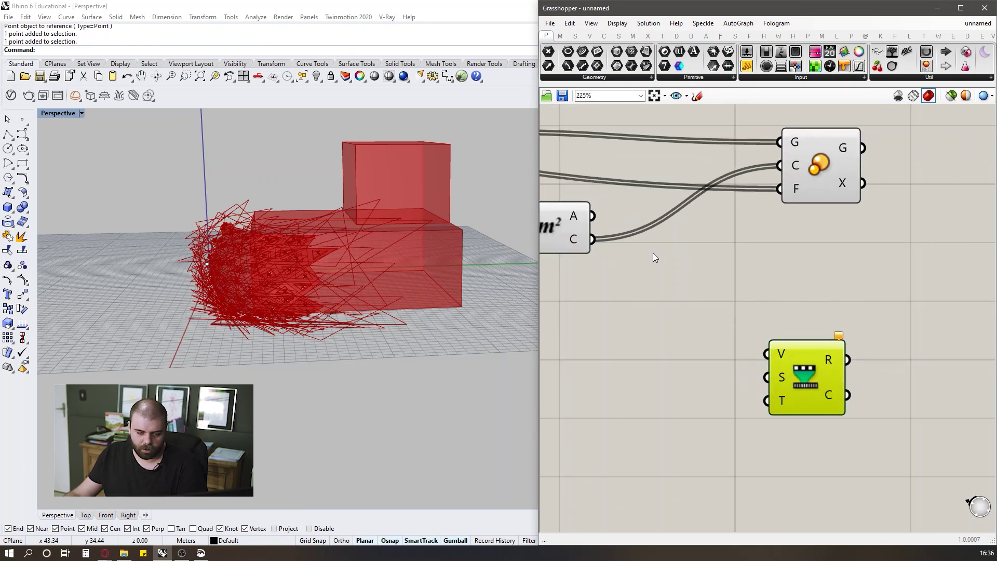
scroll(831, 355, down, 2)
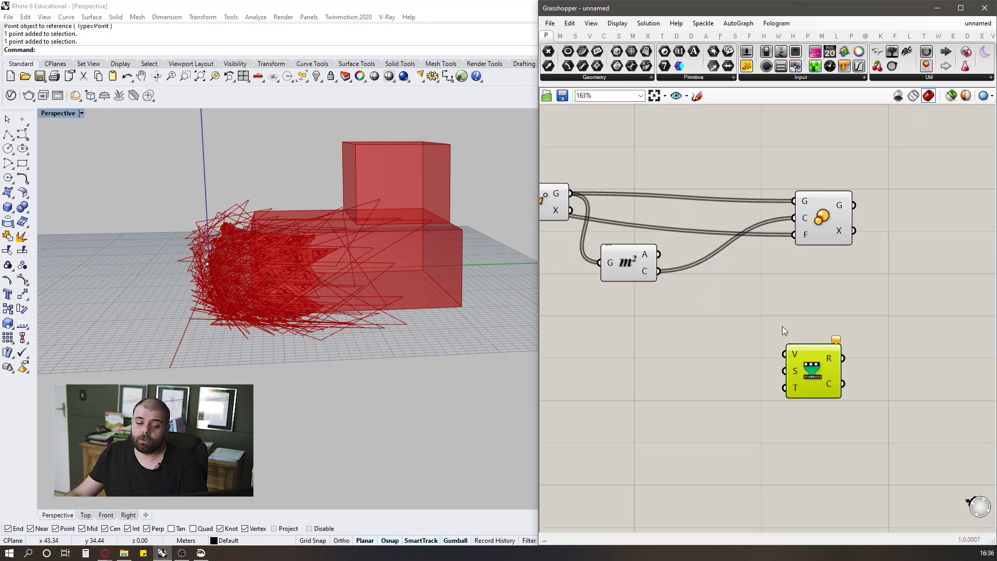
drag(821, 384, 835, 398)
click(817, 351)
scroll(858, 315, up, 2)
drag(739, 316, 911, 494)
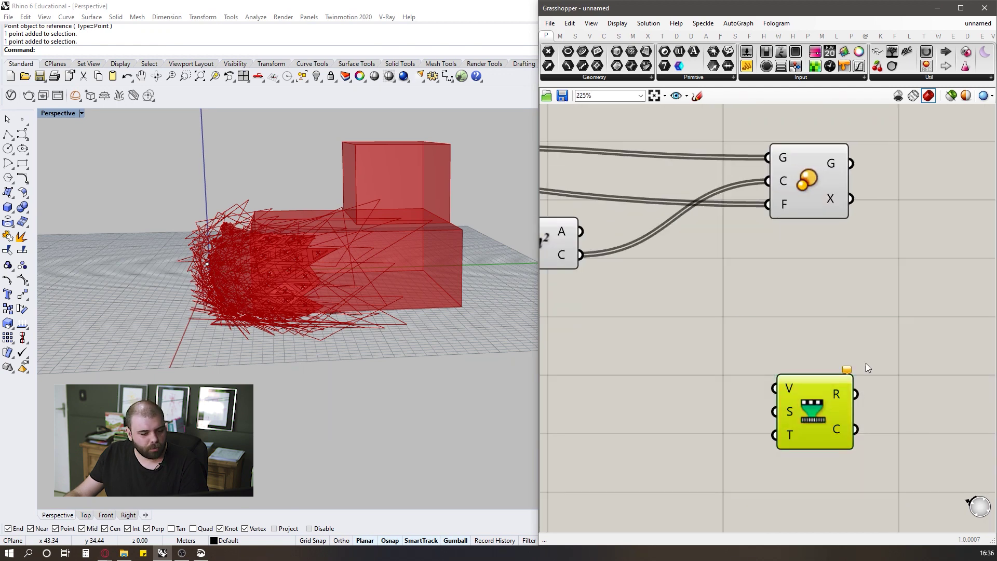
click(802, 314)
scroll(801, 311, down, 4)
drag(727, 289, 866, 417)
scroll(867, 357, up, 5)
drag(750, 367, 712, 340)
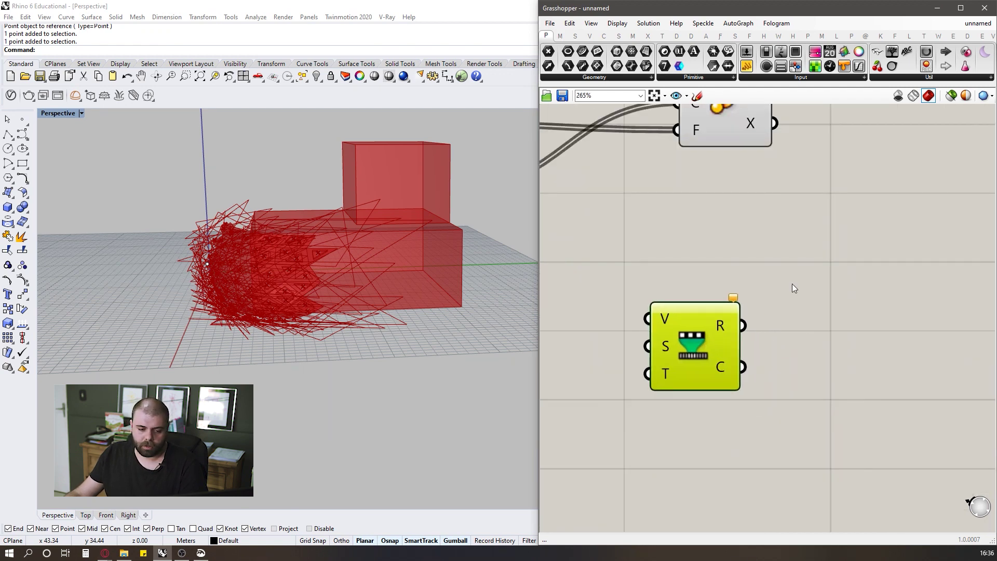
scroll(789, 284, down, 4)
drag(694, 244, 829, 386)
drag(705, 272, 833, 389)
scroll(834, 312, down, 3)
scroll(822, 297, up, 4)
click(822, 297)
scroll(679, 303, up, 5)
drag(680, 243, 853, 321)
scroll(703, 291, down, 3)
scroll(852, 320, down, 3)
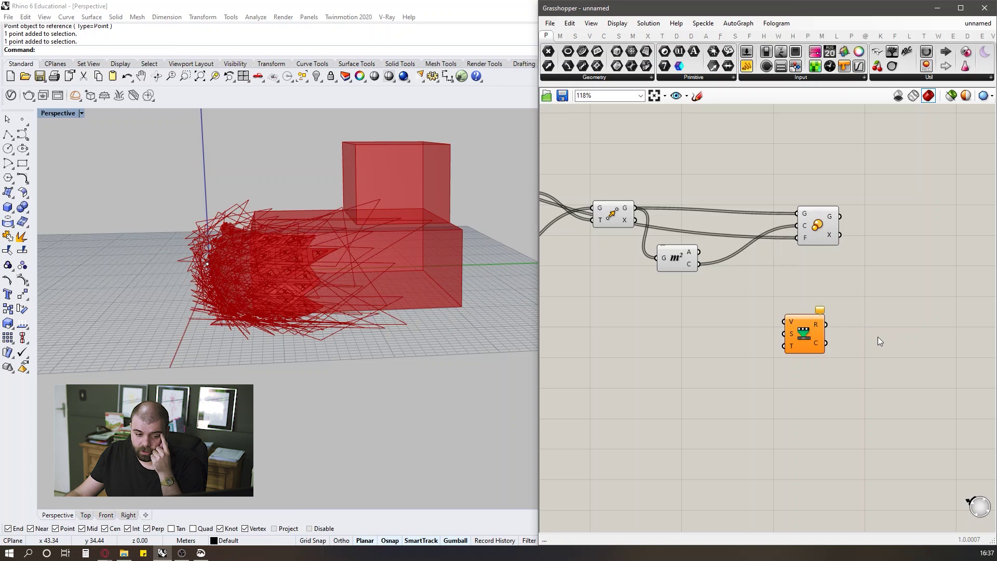
scroll(802, 300, up, 4)
drag(606, 223, 836, 438)
drag(623, 239, 829, 449)
mouse_move(639, 262)
mouse_down()
mouse_move(838, 451)
mouse_move(804, 414)
mouse_up()
scroll(664, 293, down, 1)
scroll(826, 412, down, 3)
scroll(774, 318, up, 2)
mouse_move(662, 291)
mouse_down()
mouse_move(831, 459)
mouse_move(857, 473)
mouse_up()
drag(693, 304, 853, 463)
drag(776, 381, 775, 348)
click(934, 338)
scroll(937, 338, down, 2)
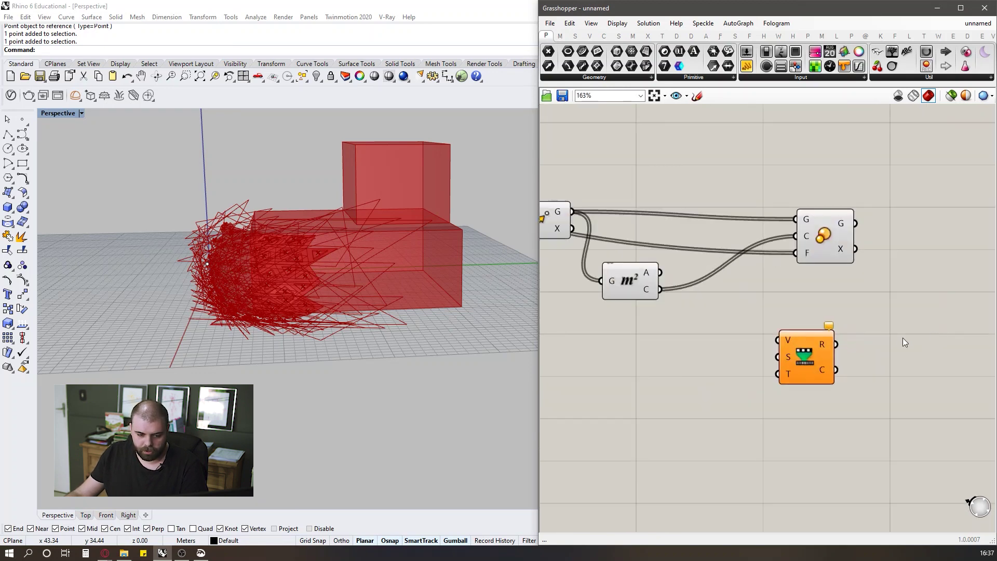
scroll(930, 335, down, 3)
click(847, 351)
scroll(848, 351, up, 4)
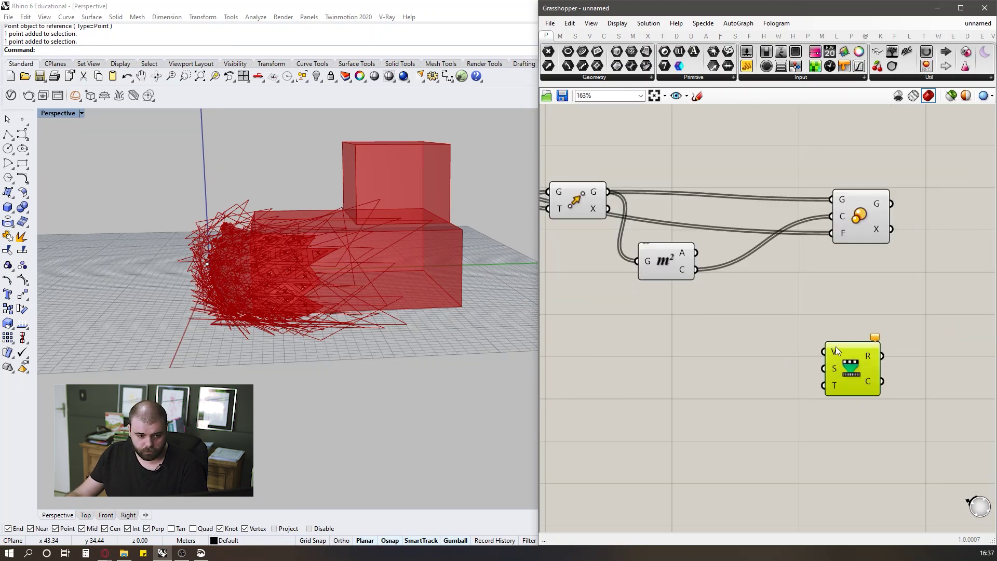
Connect the Closest Points distances to the Value input of Remap Numbers and check its Source domain input.
scroll(835, 353, down, 3)
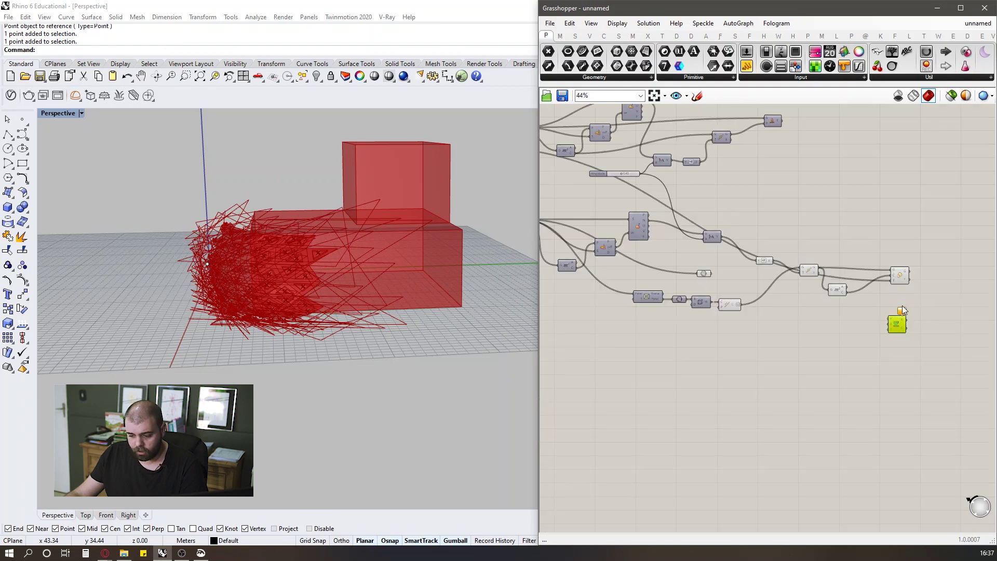
scroll(603, 217, up, 3)
drag(694, 186, 823, 408)
scroll(641, 260, down, 6)
scroll(860, 322, up, 11)
scroll(647, 384, down, 3)
scroll(852, 354, up, 3)
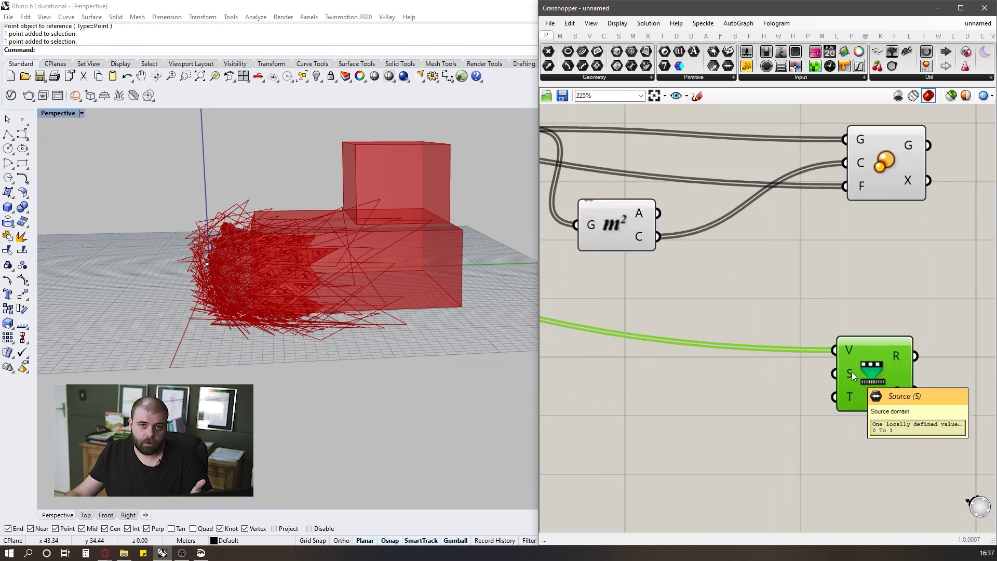
Add a Bounds component and place it beside the inputs of Remap Numbers.
double_click(669, 403)
text(bounds)
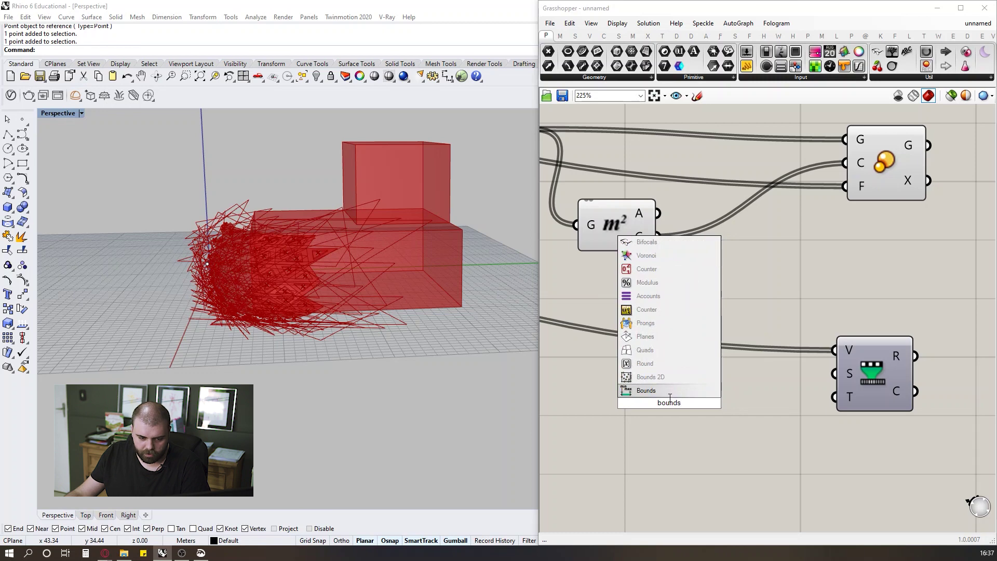
key(Return)
drag(672, 398, 757, 397)
scroll(808, 394, down, 1)
scroll(808, 395, up, 6)
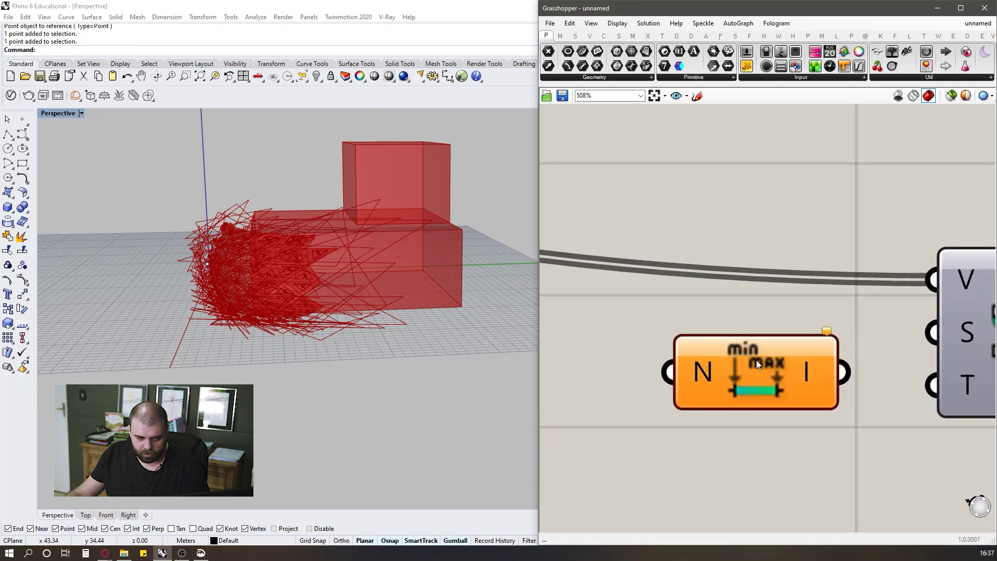
Connect the Closest Points distances to the Bounds component's Numbers input and move Bounds away from Remap Numbers.
scroll(780, 366, down, 10)
scroll(690, 256, up, 6)
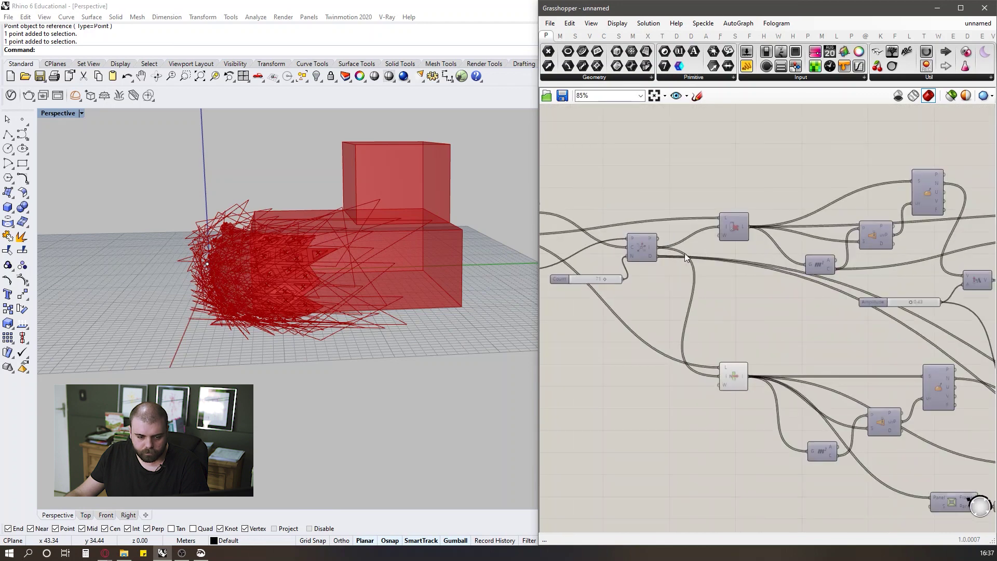
scroll(656, 253, down, 4)
scroll(680, 306, up, 8)
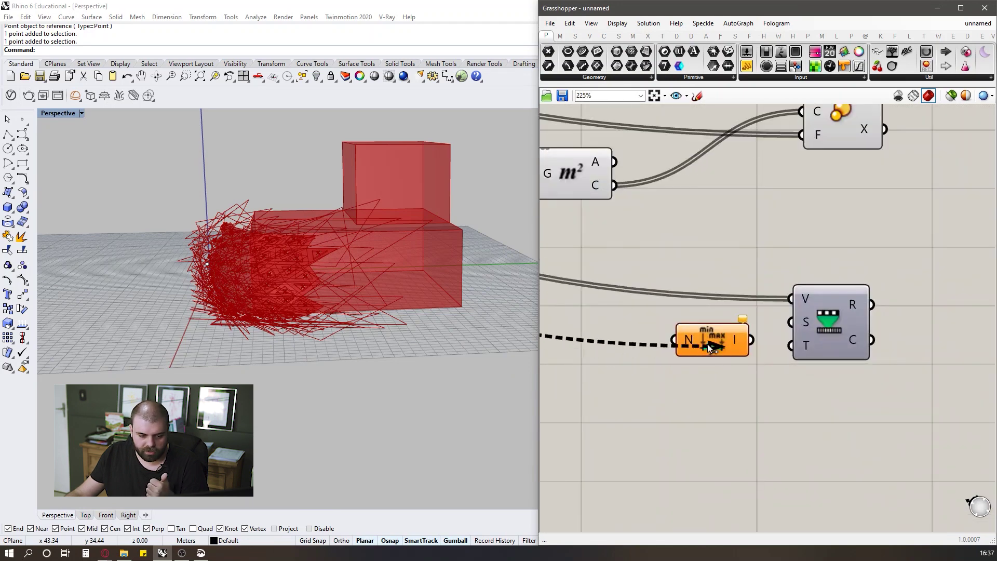
drag(691, 341, 642, 335)
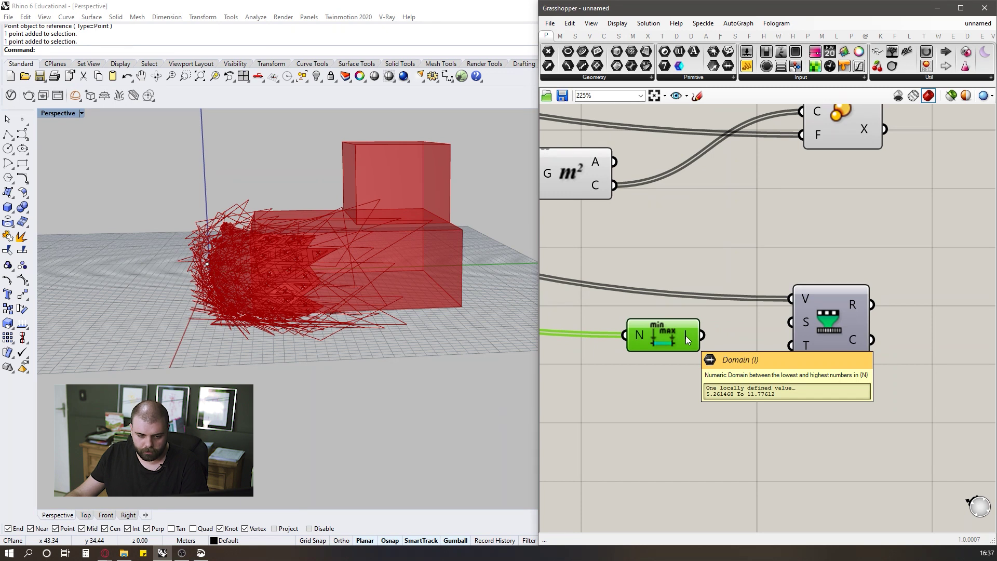
Connect the Bounds domain to the Source input of Remap Numbers and align the two components.
drag(701, 335, 779, 330)
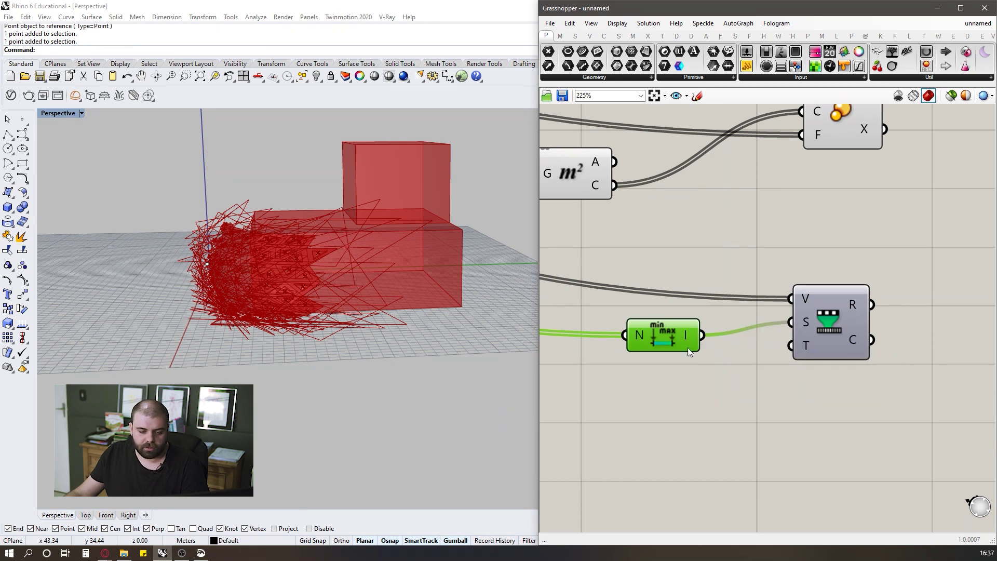
drag(834, 308, 824, 299)
drag(670, 336, 705, 322)
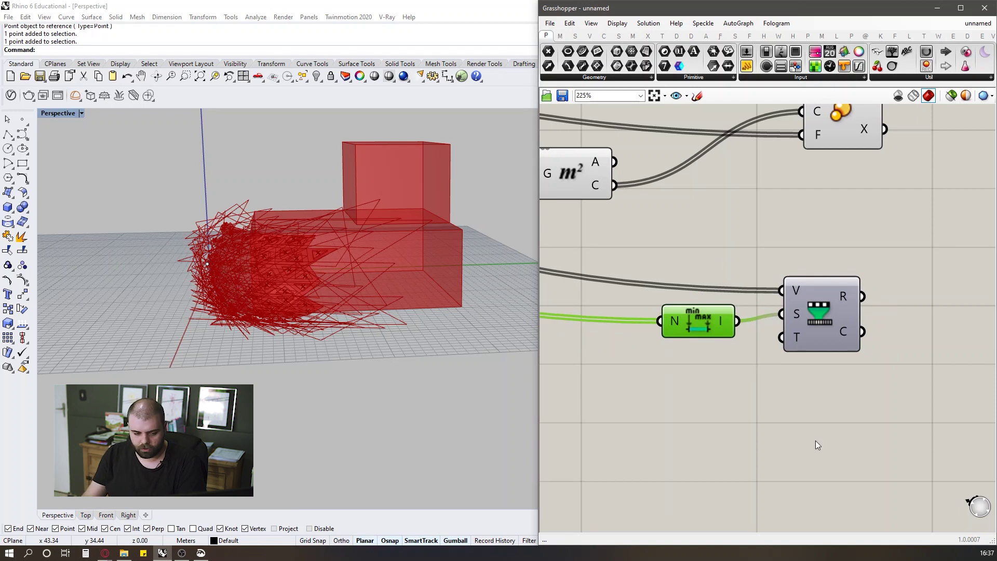
Add a Construct Domain component below Bounds and connect its domain output to the Target input of Remap Numbers.
double_click(681, 388)
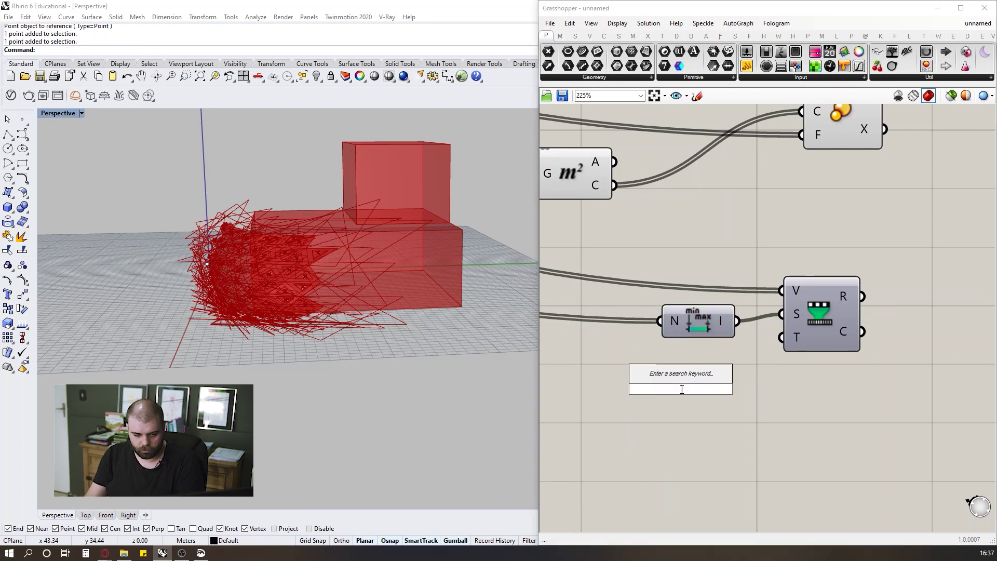
text(con)
text(s)
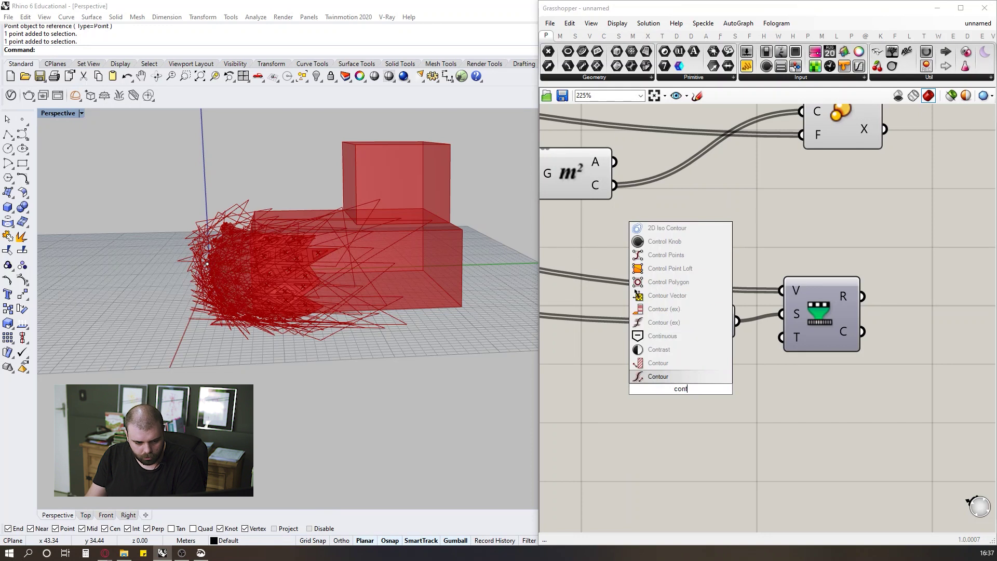
key(BackSpace)
text(doma)
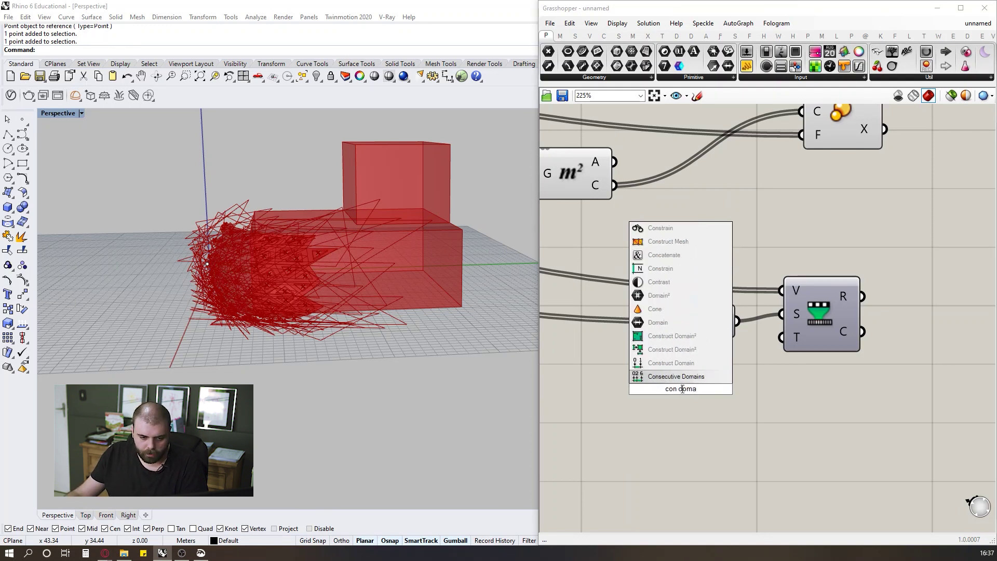
click(684, 366)
drag(727, 428, 794, 345)
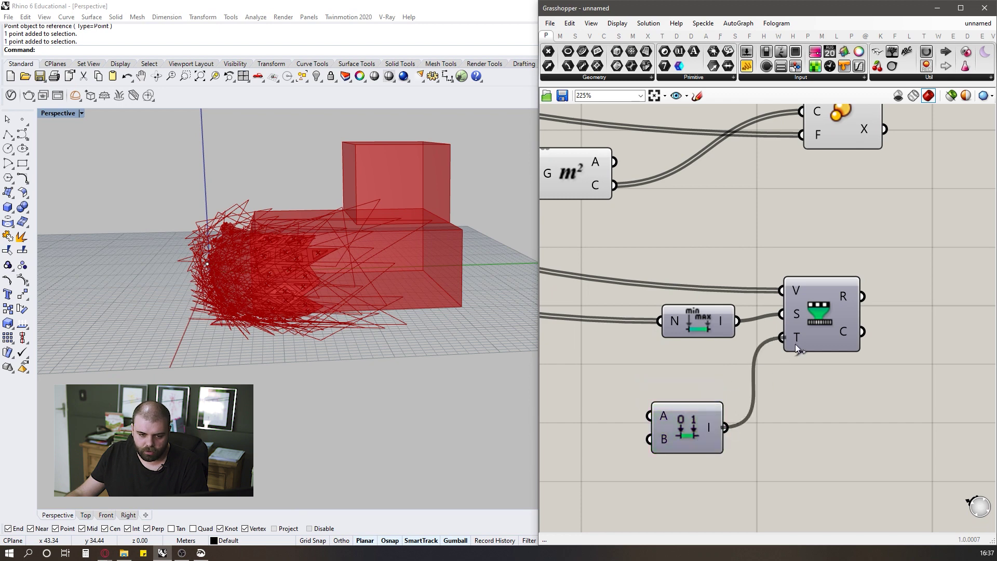
Add a number slider ranging from 0 to 1.00 beside the Construct Domain inputs.
scroll(846, 360, down, 2)
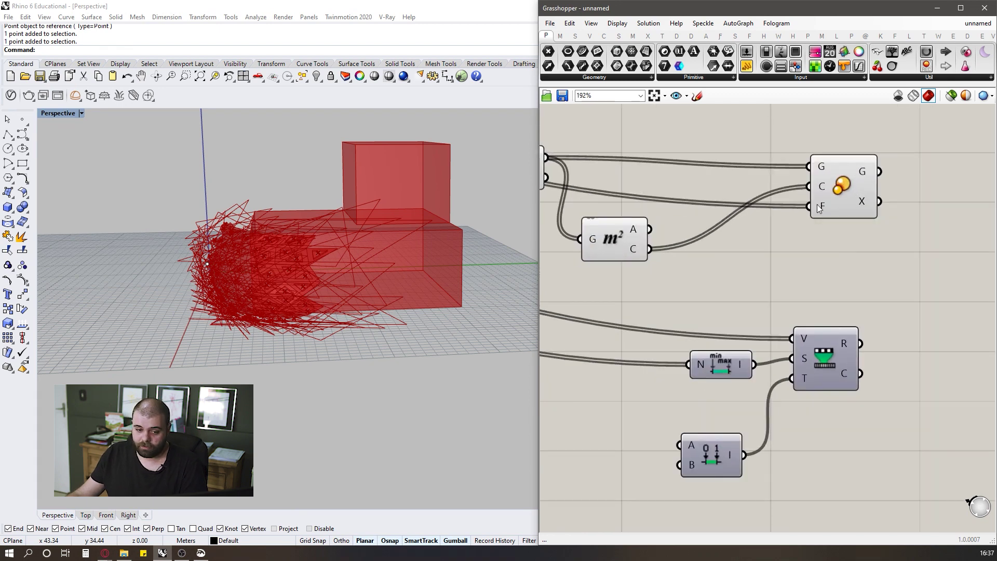
mouse_move(825, 209)
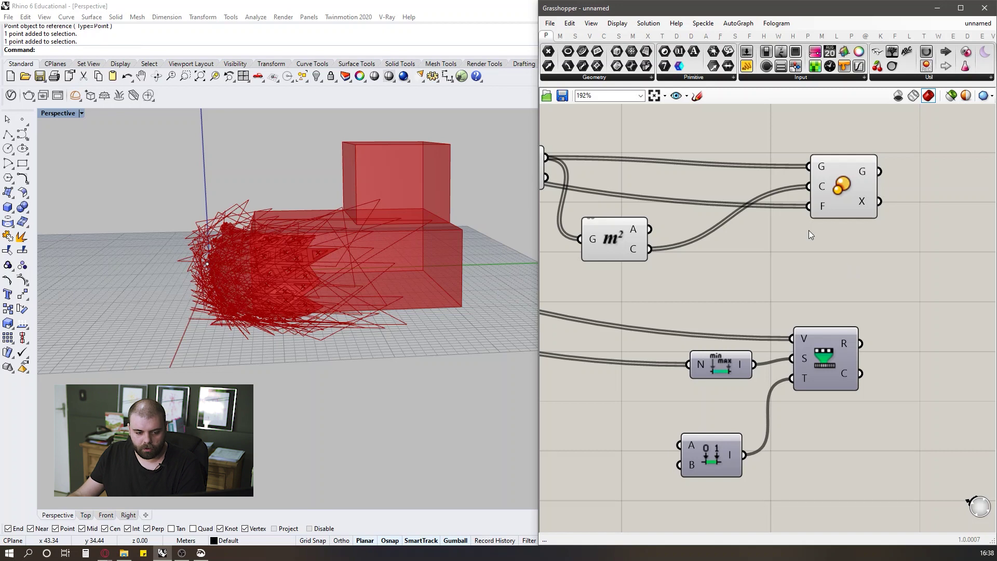
scroll(808, 229, down, 2)
scroll(695, 389, up, 3)
double_click(666, 390)
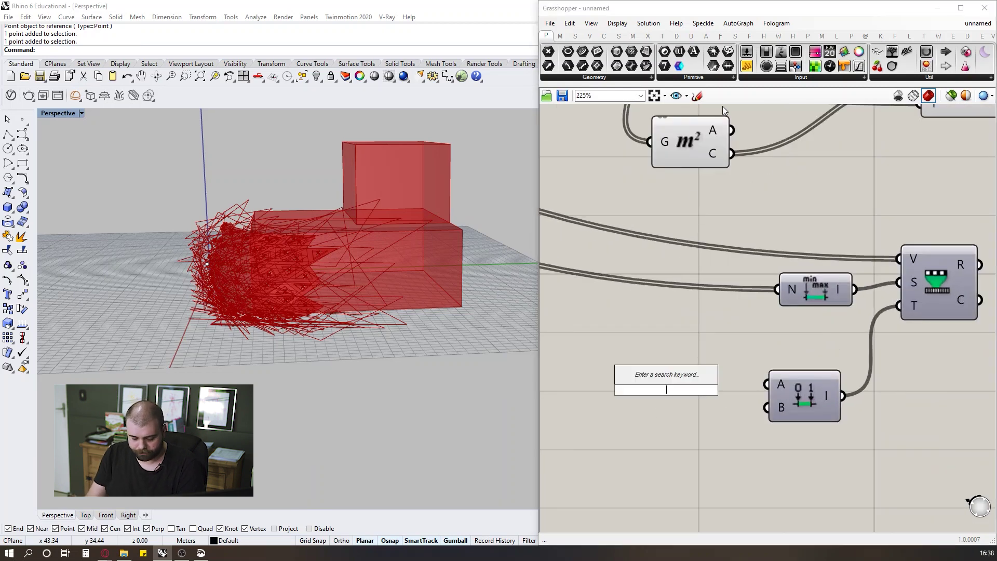
double_click(639, 358)
text(0)
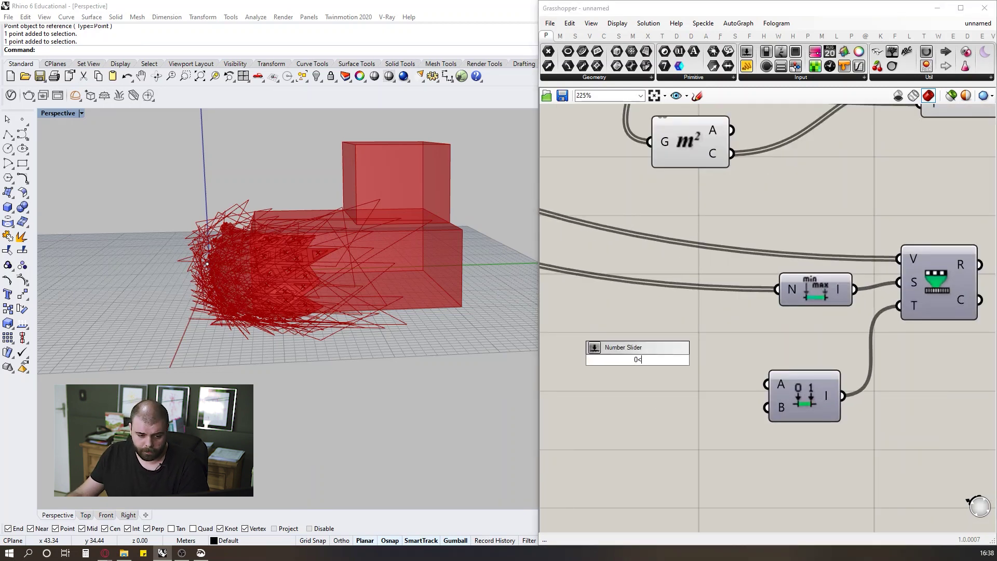
text(<1.00)
key(Return)
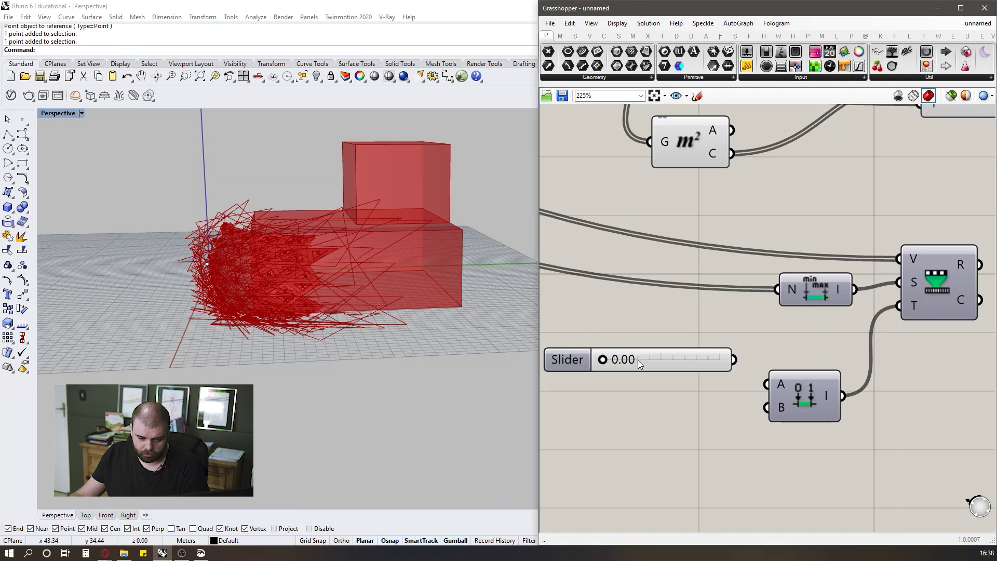
Duplicate the slider, set the copy to 1.00, and connect the two sliders to the Construct Domain start and end inputs.
drag(638, 360, 625, 378)
scroll(748, 370, down, 3)
scroll(696, 382, up, 2)
alt+drag(702, 381, 719, 409)
scroll(678, 348, down, 2)
click(678, 348)
scroll(679, 348, down, 4)
scroll(828, 263, up, 4)
click(740, 368)
scroll(754, 363, up, 1)
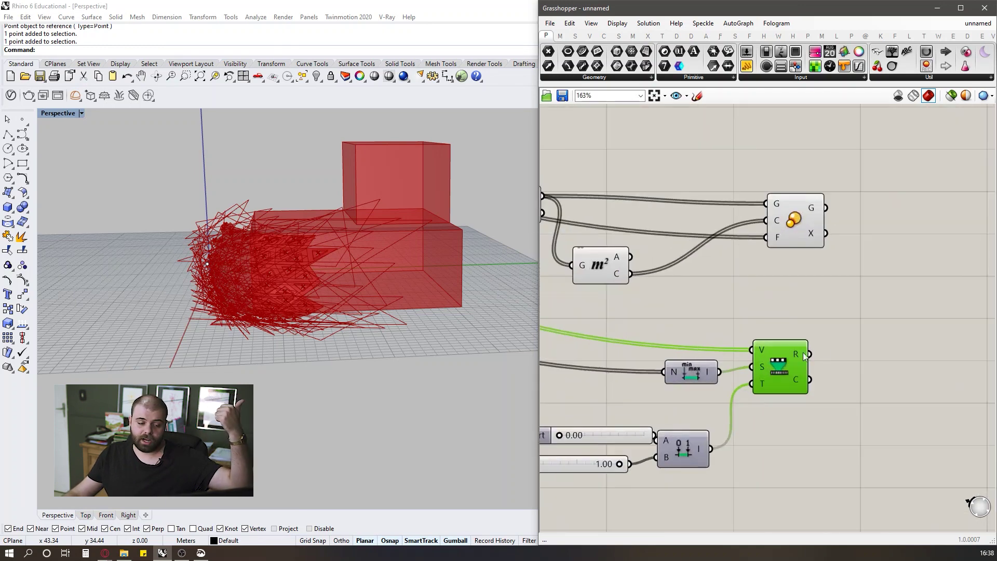
Check the Mapped values of Remap Numbers, connect them to the Factor input of Scale, and shift the Scale component.
mouse_move(798, 355)
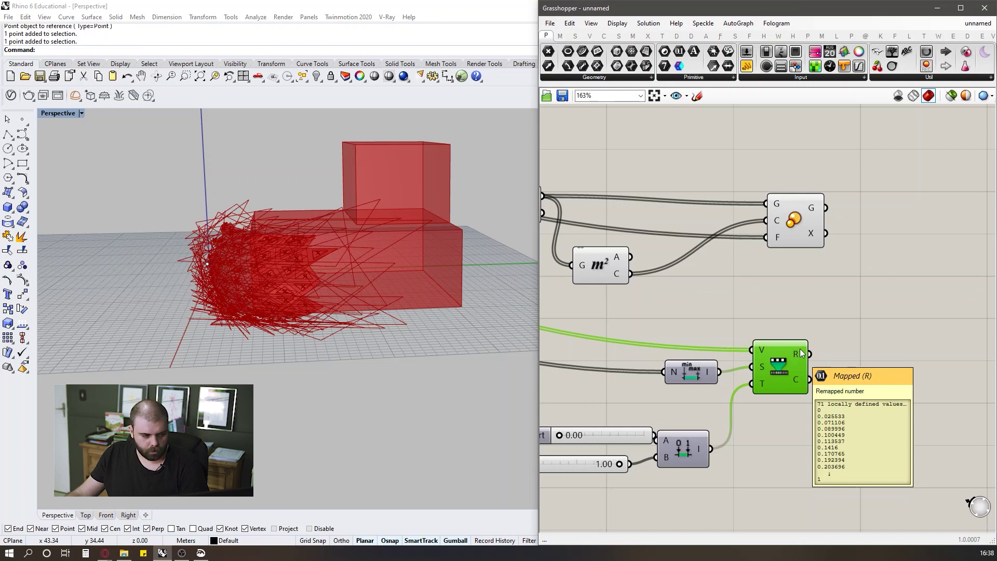
click(813, 355)
drag(792, 318, 766, 237)
click(799, 227)
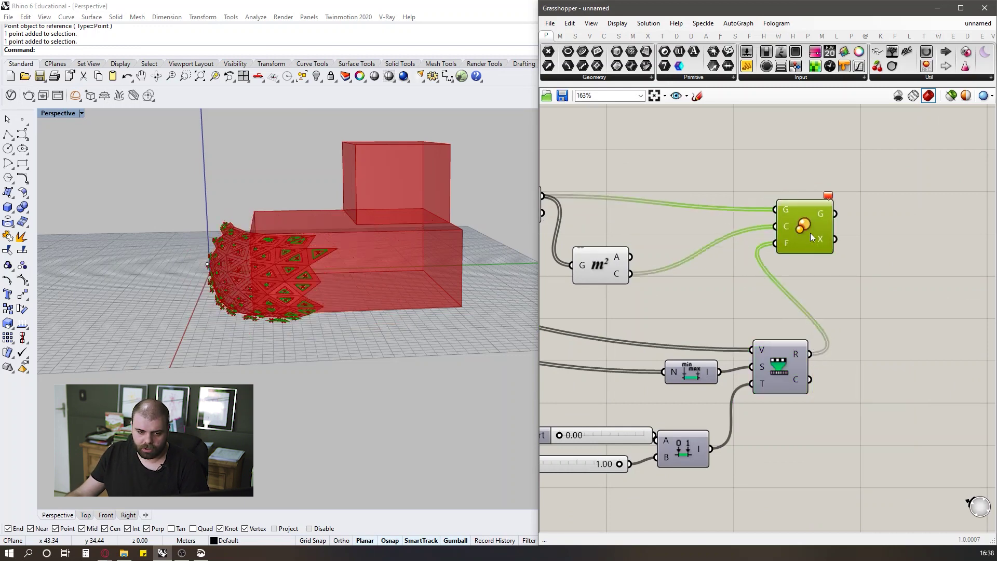
Inspect the error on the Scale component and set the Domain start slider to 0.01.
scroll(836, 228, up, 2)
click(846, 203)
scroll(855, 198, up, 2)
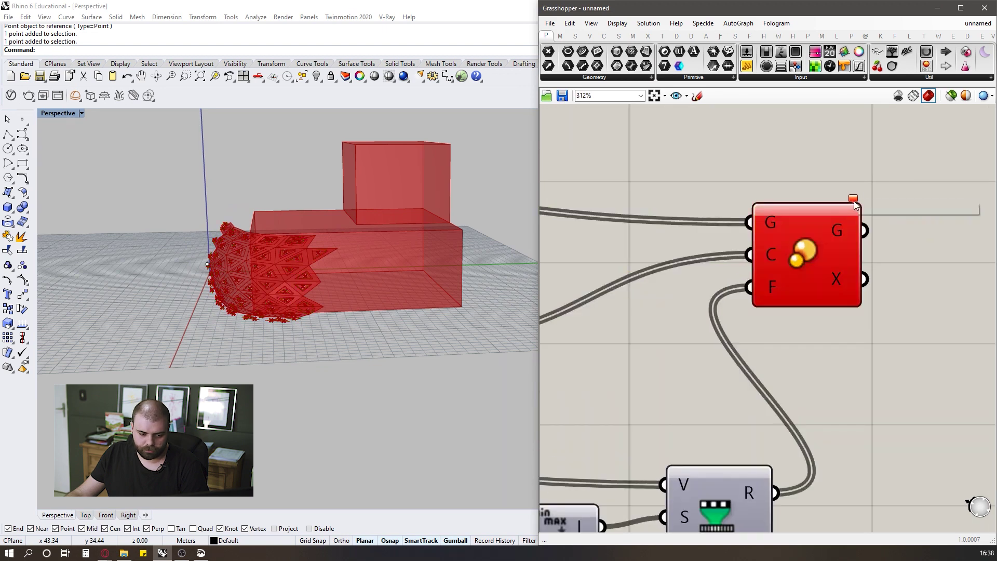
scroll(856, 203, down, 5)
scroll(861, 201, up, 2)
click(862, 210)
scroll(604, 388, up, 2)
scroll(604, 388, up, 2)
double_click(657, 393)
text(.01)
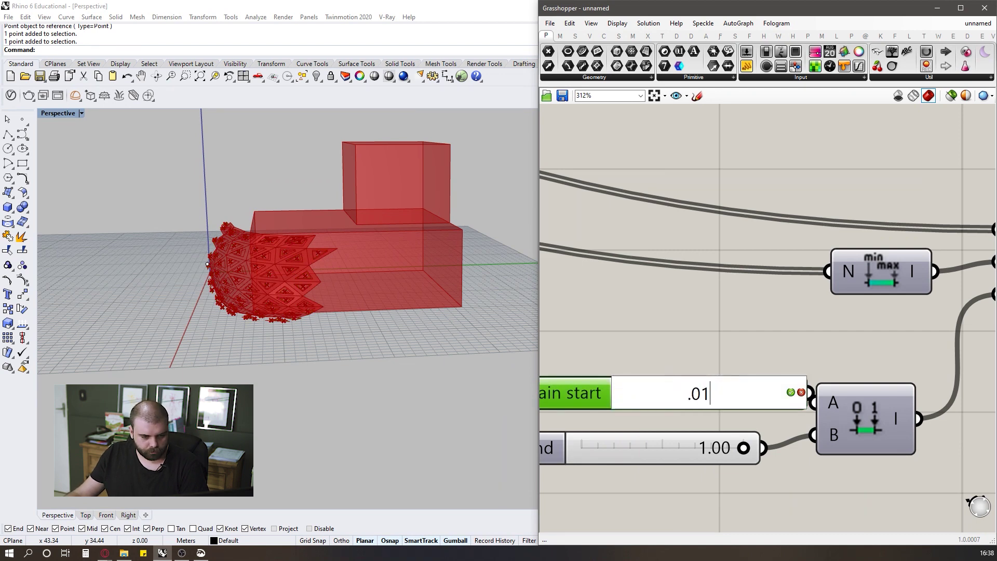
key(Return)
Select the Join Curves, Negative, Move and Area components before Scale and turn off their preview.
scroll(599, 338, down, 5)
click(813, 205)
scroll(955, 281, down, 3)
drag(817, 302, 711, 175)
middle_click(723, 169)
scroll(261, 275, up, 5)
scroll(261, 275, down, 10)
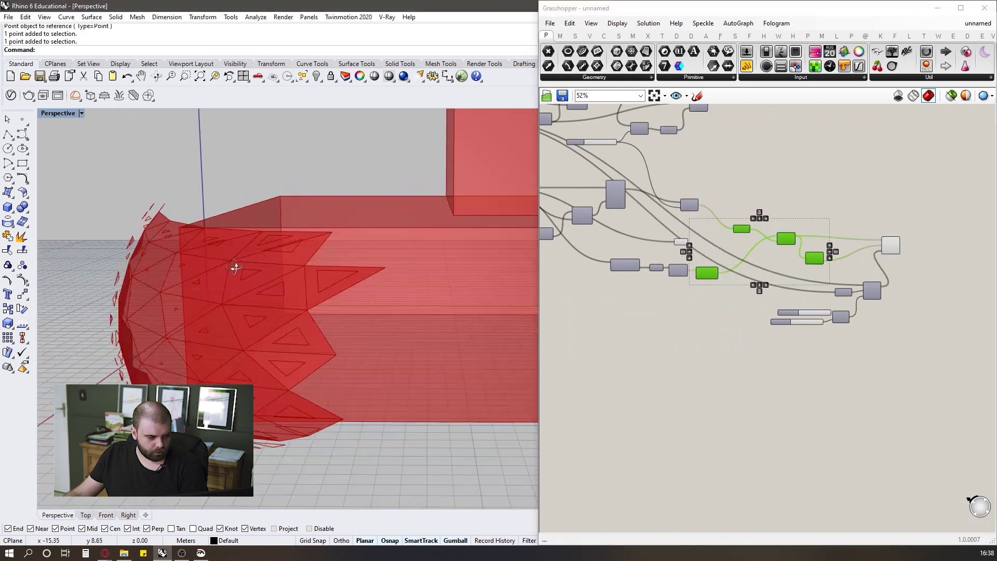
Try moving the attractor point around the facade to test the panel openings, and undo both moves.
scroll(285, 324, up, 5)
right_drag(284, 324, 154, 289)
drag(112, 249, 183, 328)
right_drag(183, 328, 228, 338)
drag(275, 353, 182, 366)
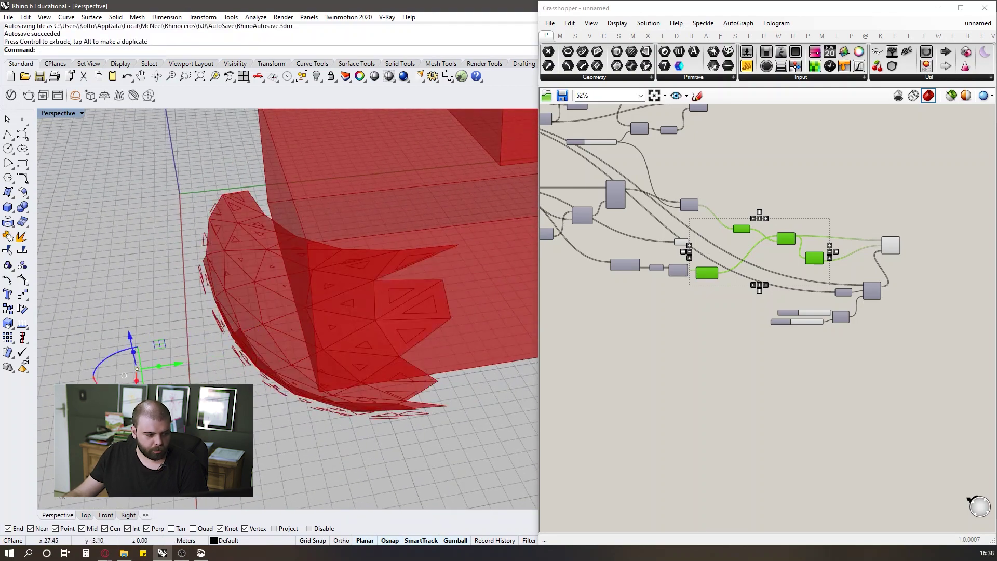
drag(136, 393, 139, 305)
right_drag(167, 354, 245, 235)
key(ctrl+z)
key(ctrl+z)
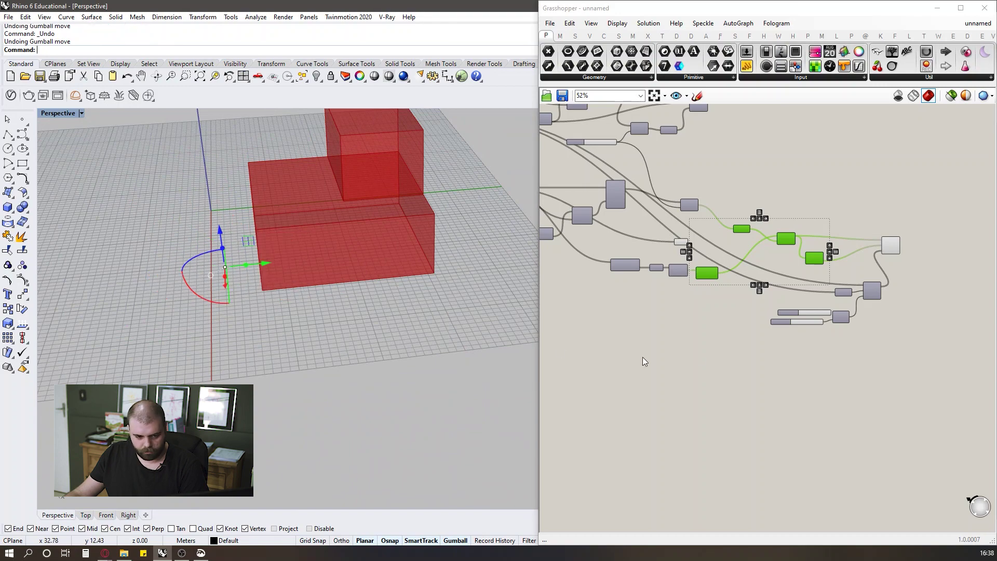
Deselect the components, switch to the browser to study the ArboSkin facade reference photo, and return to the model.
click(705, 338)
scroll(254, 239, up, 3)
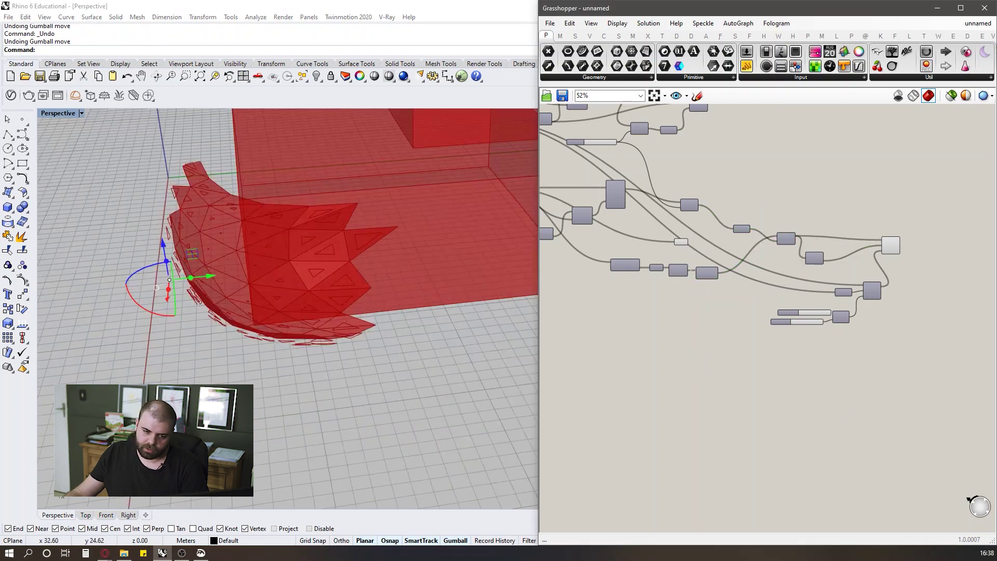
key(alt+Tab)
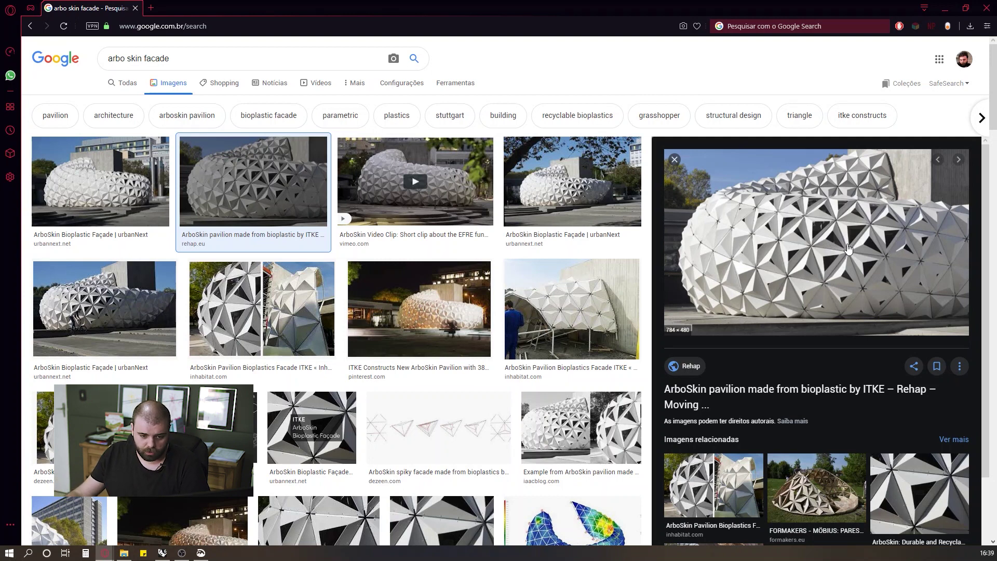
click(945, 8)
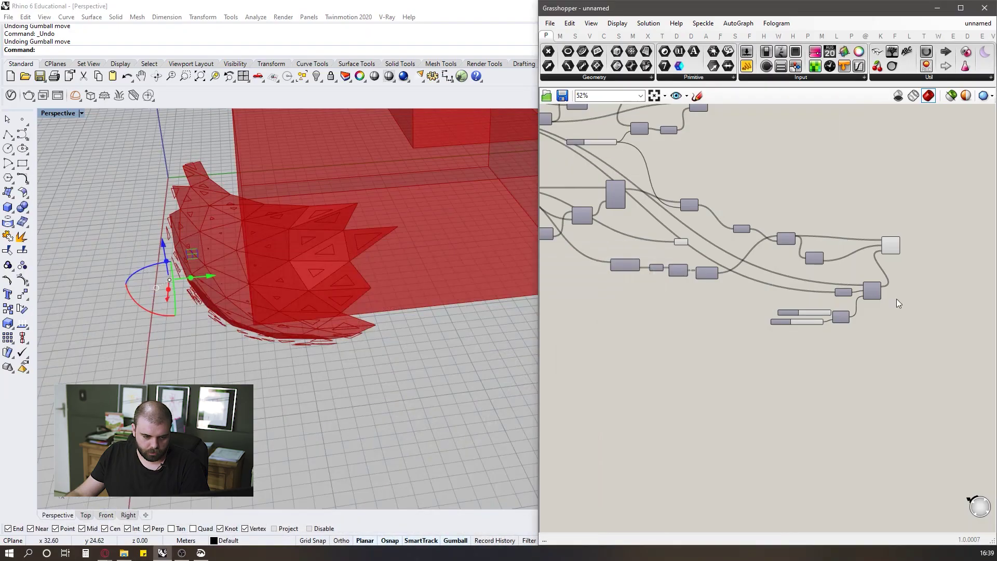
Swap the 0.01 and 1.00 sliders between the A and B inputs of Construct Domain to reverse the target domain.
scroll(877, 296, up, 6)
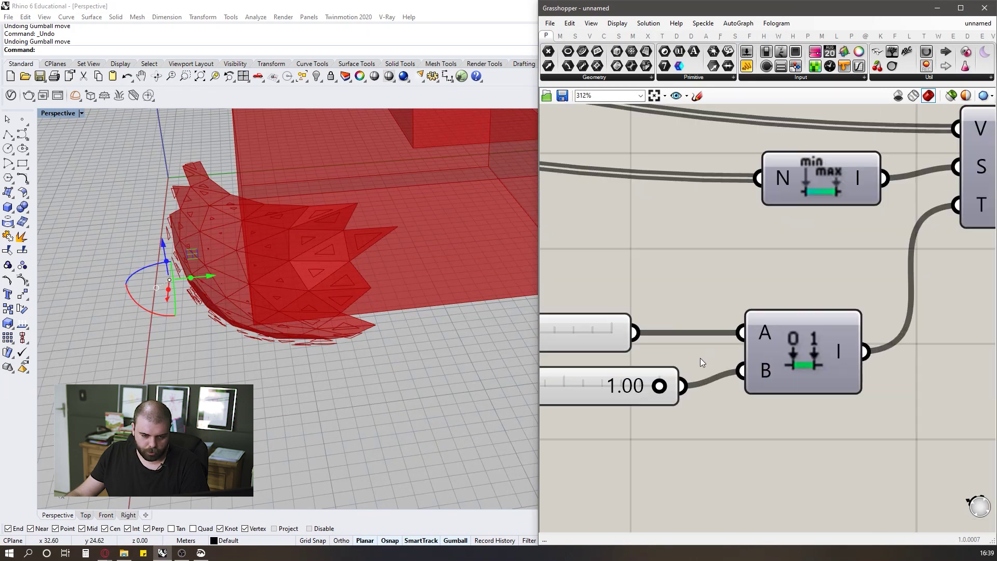
scroll(681, 360, down, 1)
click(654, 372)
scroll(830, 339, down, 2)
click(724, 318)
scroll(675, 325, down, 1)
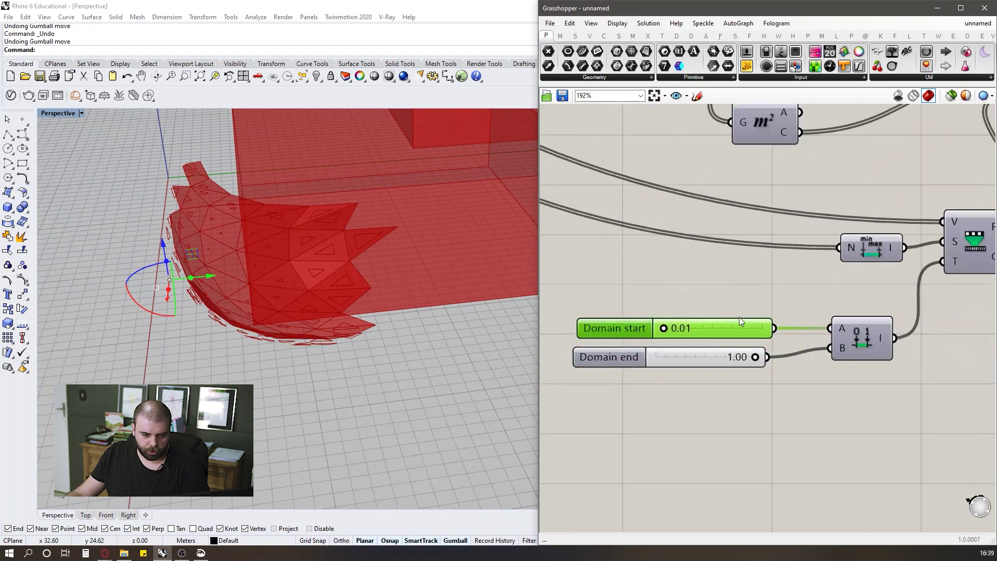
scroll(769, 317, up, 1)
drag(844, 367, 852, 333)
right_drag(374, 270, 374, 235)
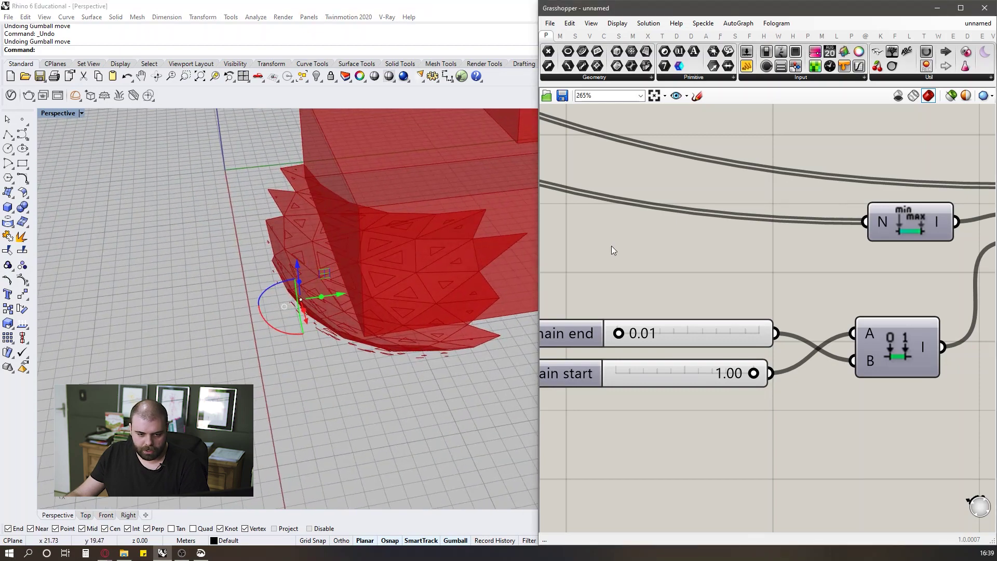
Move the Scale component farther away from Remap Numbers and inspect the scaled openings on the facade.
scroll(612, 251, down, 5)
scroll(774, 338, up, 4)
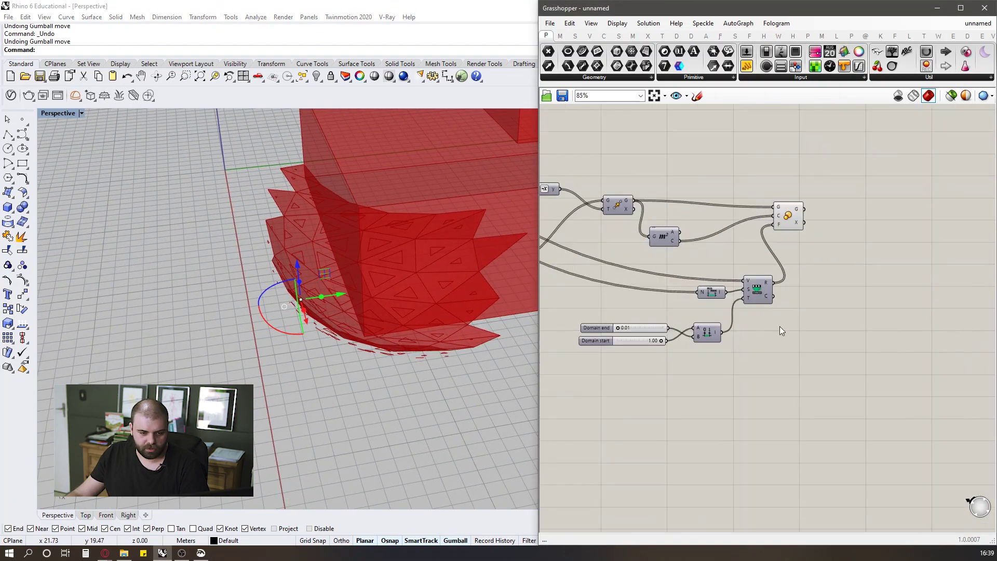
drag(795, 218, 854, 233)
scroll(959, 247, down, 8)
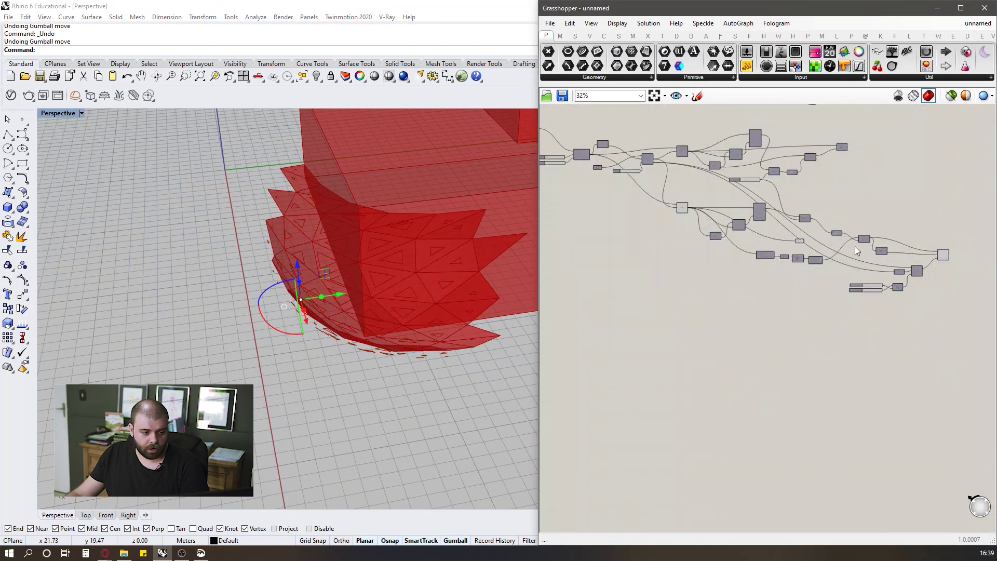
scroll(807, 242, up, 4)
right_drag(391, 256, 358, 229)
scroll(419, 211, up, 6)
right_drag(420, 211, 427, 237)
scroll(458, 236, down, 6)
scroll(664, 245, up, 1)
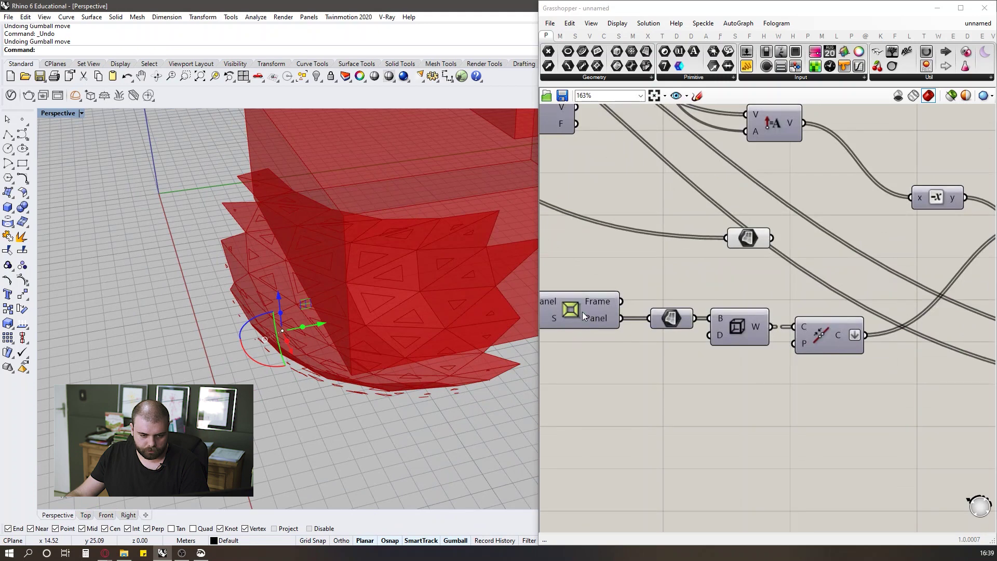
Move the panel frame component and its downstream Surface, Brep Wireframe and Join Curves chain lower, spacing them out evenly.
click(579, 333)
drag(900, 415, 682, 359)
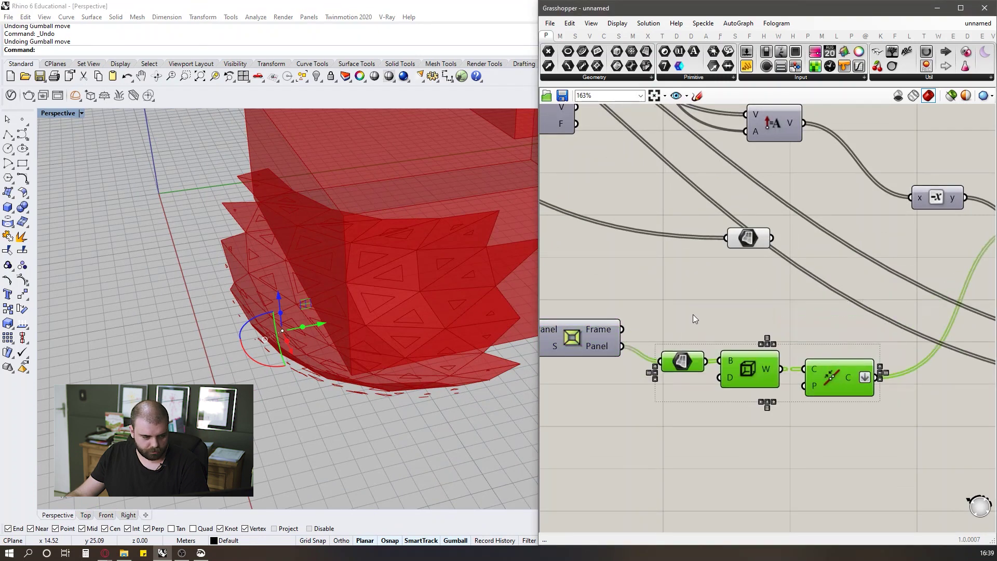
middle_click(693, 314)
click(713, 294)
click(797, 333)
drag(844, 379, 853, 378)
click(793, 298)
drag(817, 481, 649, 338)
middle_click(684, 313)
click(716, 280)
click(858, 232)
scroll(675, 275, up, 3)
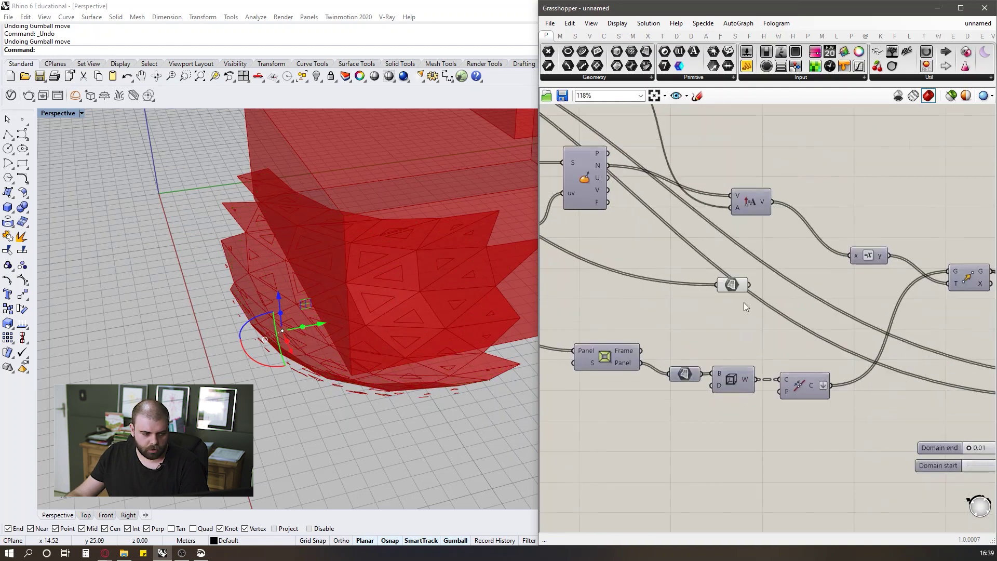
Move the standalone Surface component above the lower Surface component and inspect its outer panels in the viewport.
drag(731, 285, 674, 297)
scroll(491, 218, up, 5)
right_drag(388, 194, 374, 259)
scroll(649, 223, down, 4)
scroll(650, 229, down, 2)
Start a canvas sketch in an empty area and draw a large triangle with a smaller triangle at its upper corner.
click(697, 97)
scroll(717, 249, down, 7)
scroll(772, 156, up, 5)
scroll(741, 275, up, 5)
drag(705, 276, 761, 339)
drag(780, 256, 766, 317)
scroll(759, 291, up, 3)
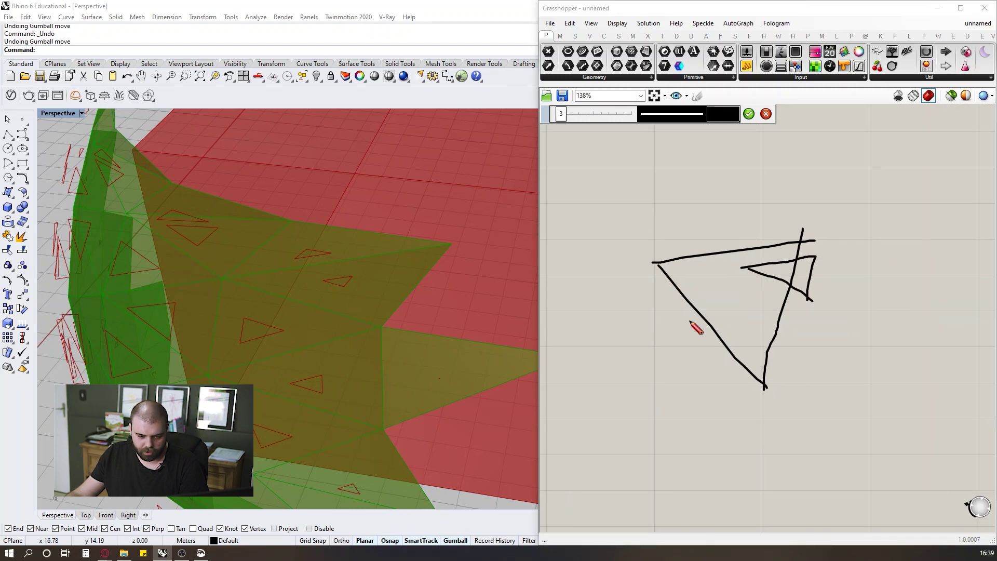
Sketch lines joining the matching corners of the large and small triangles.
scroll(695, 330, up, 2)
drag(773, 249, 698, 260)
drag(851, 296, 791, 407)
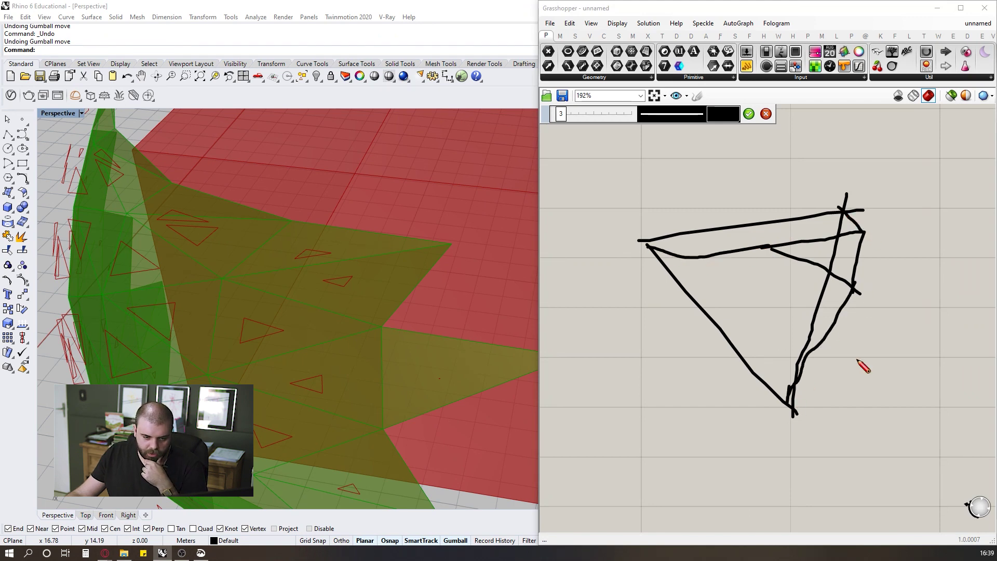
scroll(839, 239, up, 2)
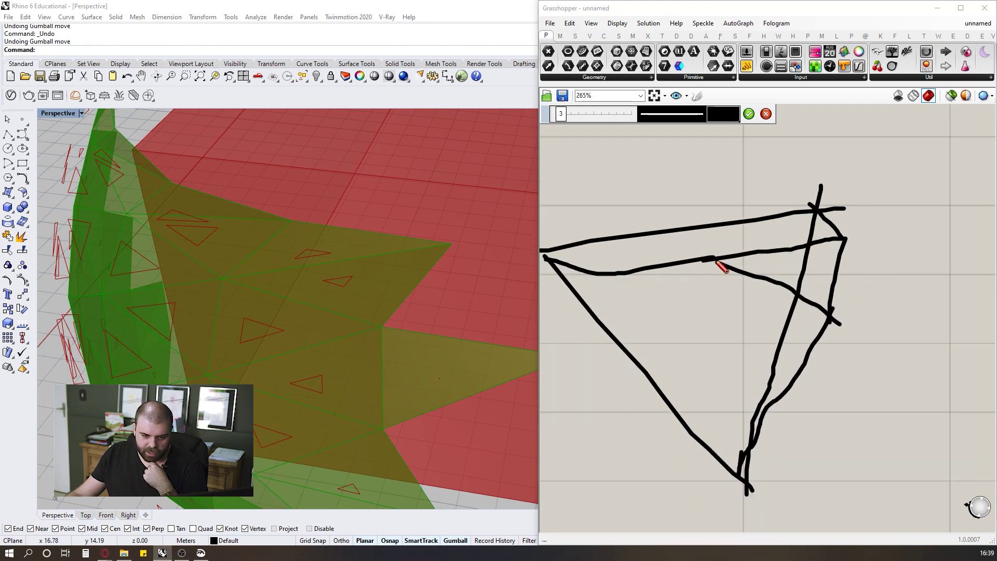
Retrace the edges of the small and large triangles to emphasize both outlines, and accept the sketch.
drag(839, 289, 815, 248)
right_drag(751, 276, 797, 270)
drag(582, 238, 659, 326)
drag(582, 229, 871, 208)
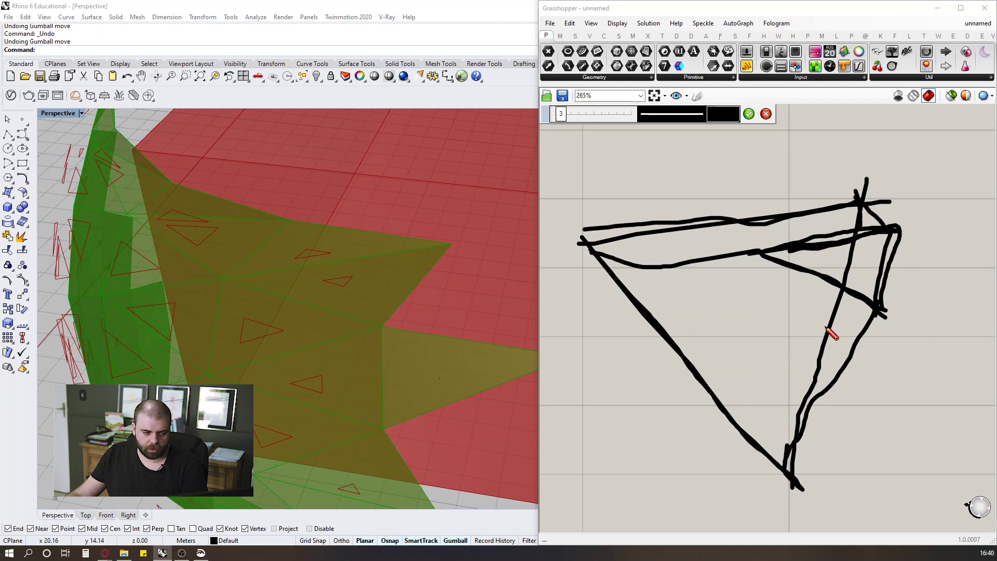
scroll(778, 302, down, 4)
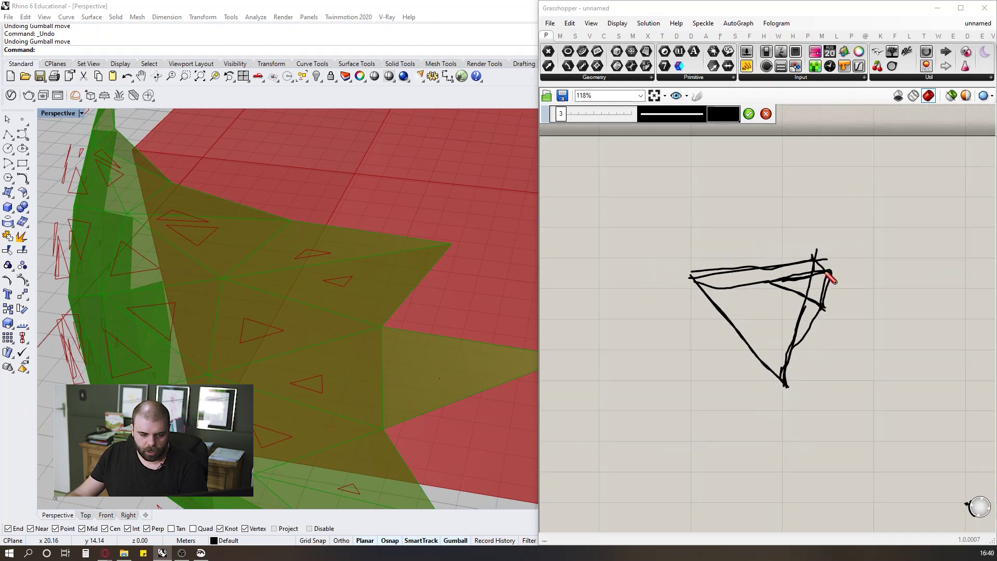
click(748, 113)
Copy the Surface, Brep Wireframe and Join Curves chain that follows the panel frame component and paste a duplicate.
scroll(769, 291, down, 5)
scroll(668, 378, up, 3)
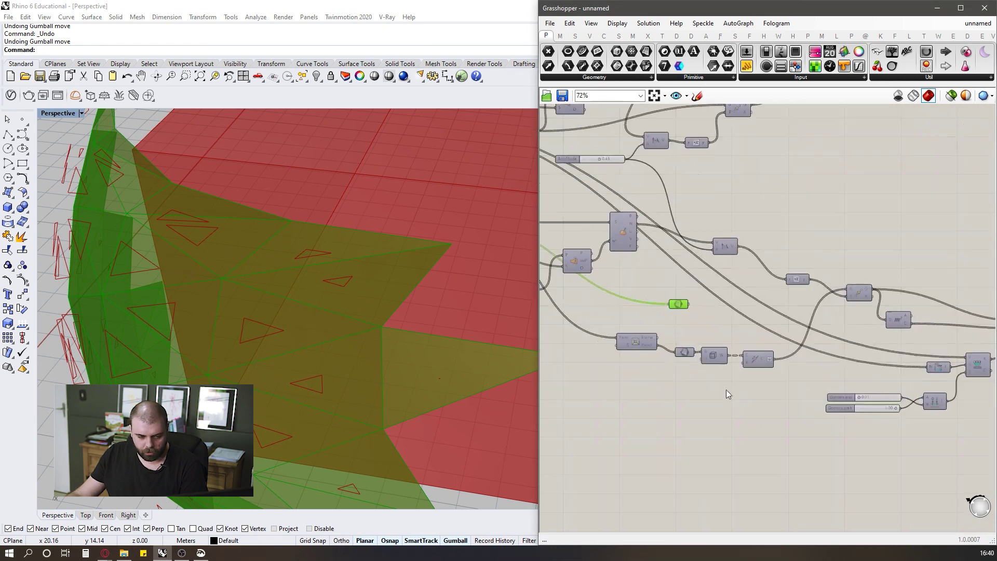
scroll(730, 366, up, 2)
drag(802, 404, 680, 282)
key(ctrl+c)
key(ctrl+v)
Connect the standalone outer-panel Surface component to the pasted chain and select its Join Curves to check the panel outlines.
click(670, 268)
middle_click(795, 291)
scroll(813, 279, up, 1)
click(819, 273)
scroll(321, 266, down, 6)
right_drag(344, 272, 359, 245)
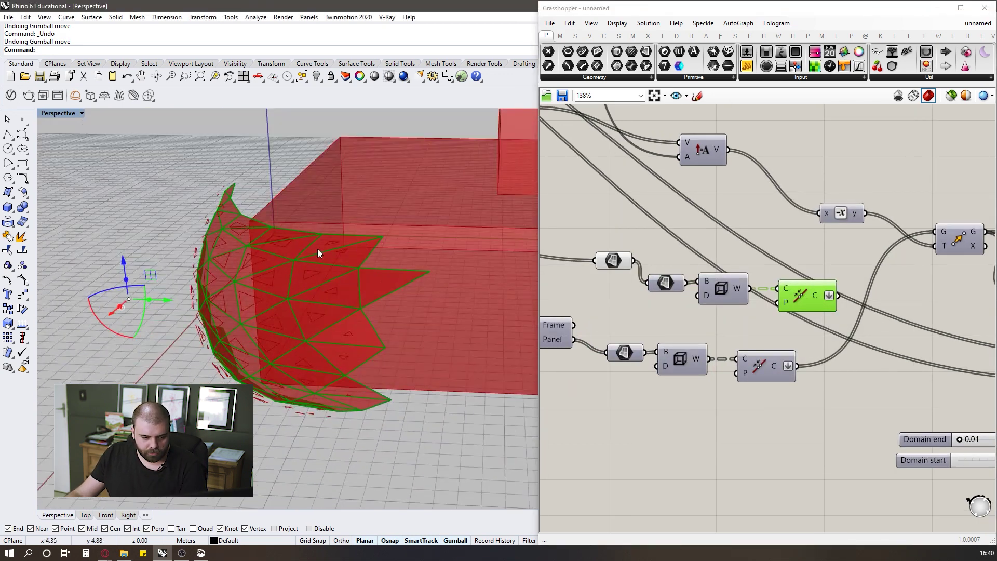
Compare the duplicated chain's joined panel outlines in the model with the sketch of the connected small and large triangles.
scroll(693, 270, down, 5)
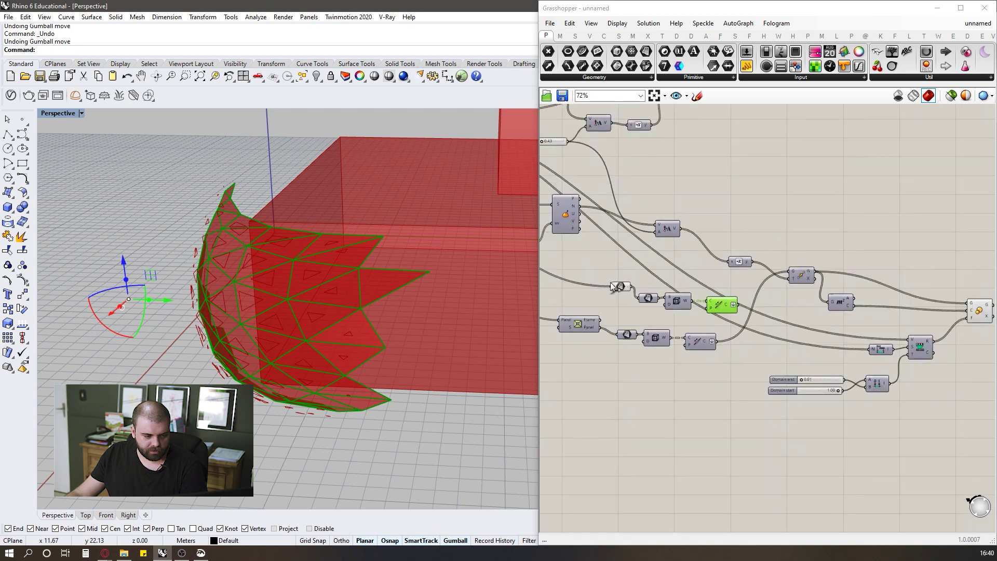
scroll(612, 283, up, 6)
drag(644, 300, 590, 305)
click(614, 271)
scroll(618, 272, down, 4)
scroll(789, 323, up, 3)
click(735, 313)
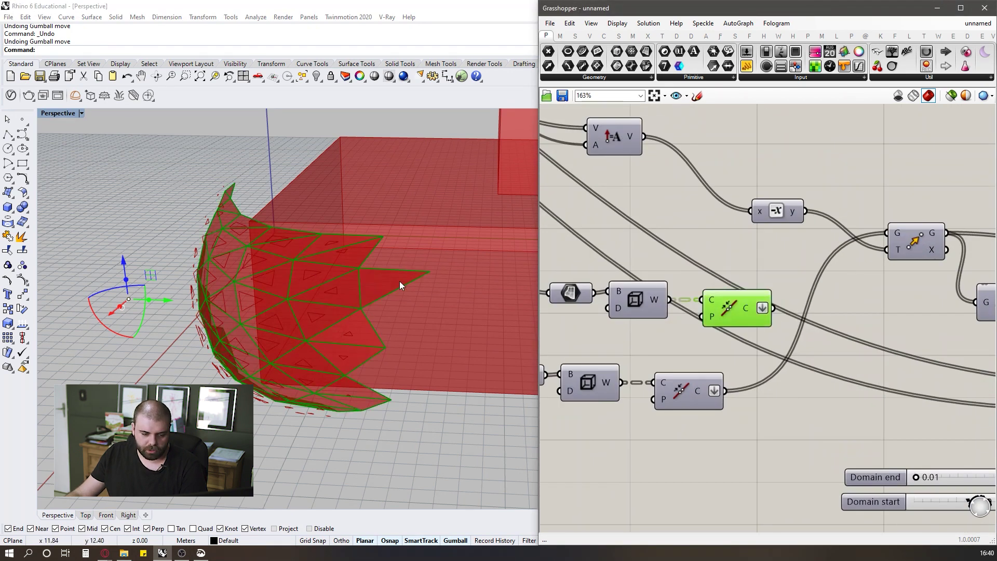
scroll(721, 300, down, 4)
scroll(802, 164, up, 6)
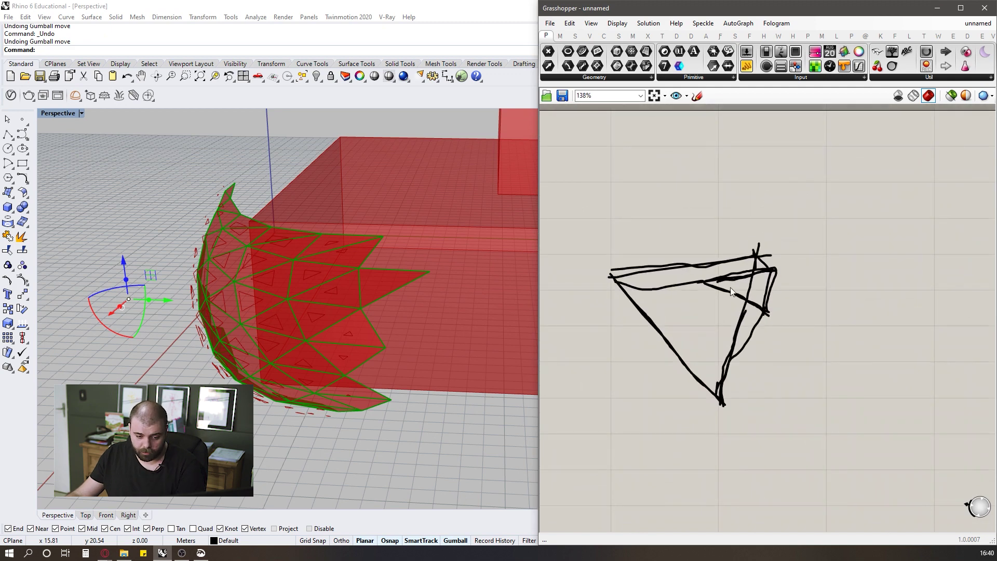
scroll(909, 223, down, 5)
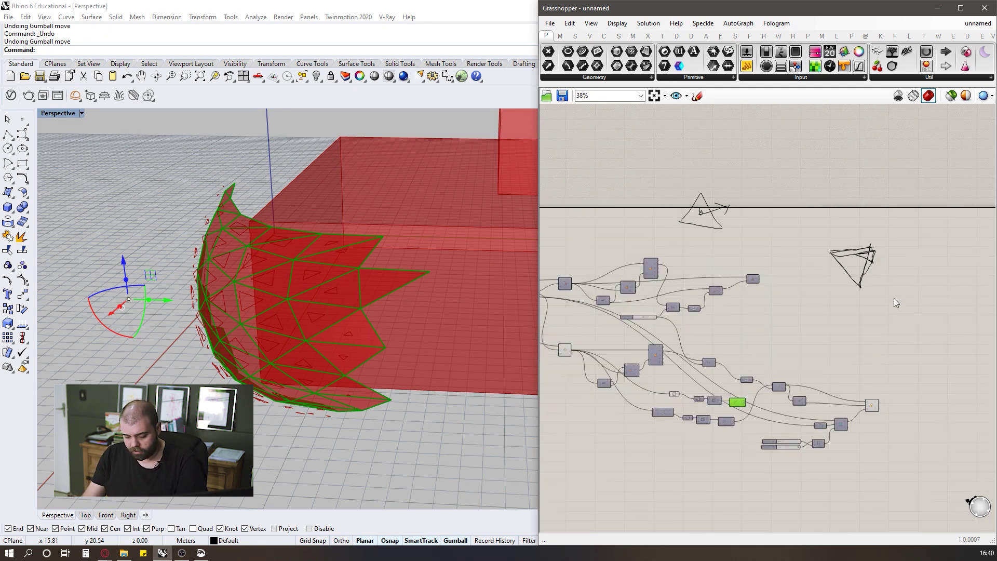
scroll(821, 434, up, 3)
Add a Curve parameter and feed it the outlines from the duplicated Join Curves component.
double_click(801, 327)
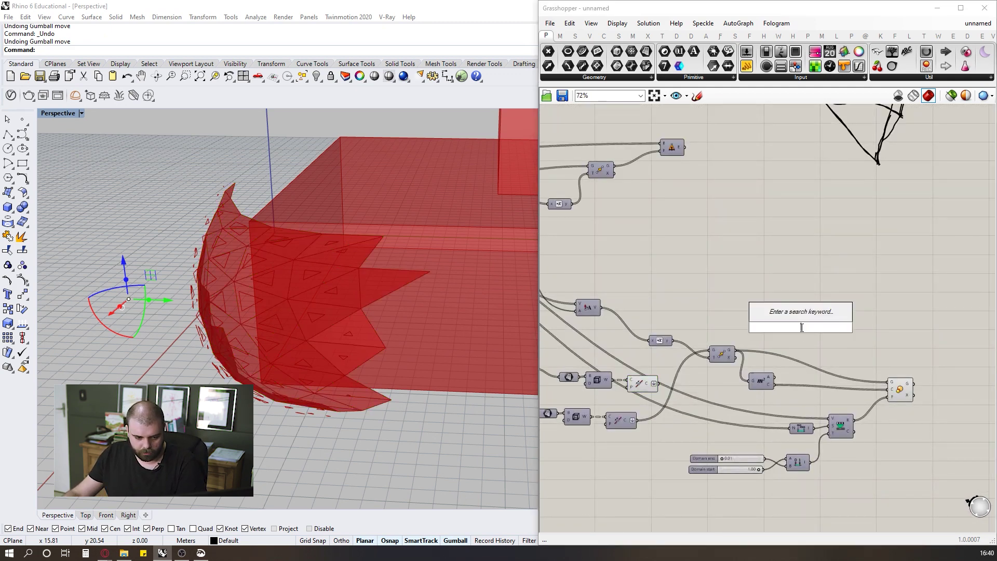
text(curve)
key(Return)
scroll(656, 381, up, 2)
drag(649, 380, 838, 302)
Hide the preview of the duplicated Join Curves component.
scroll(873, 278, down, 1)
scroll(705, 362, up, 1)
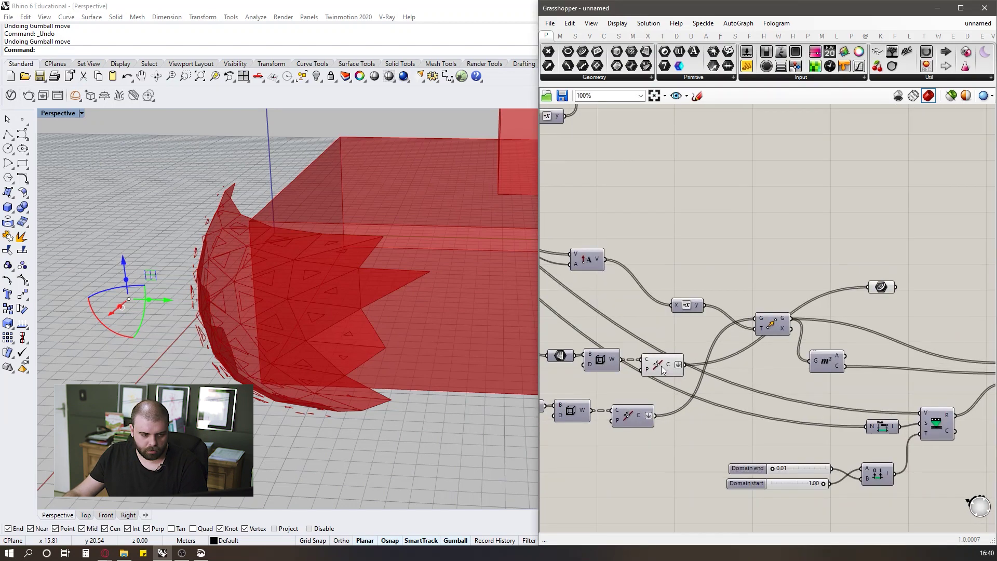
click(663, 364)
middle_click(662, 364)
click(820, 257)
Duplicate the Curve parameter and connect the Scale component's geometry output to the copy.
drag(876, 292, 895, 369)
scroll(774, 317, down, 5)
scroll(885, 308, up, 4)
click(903, 287)
scroll(902, 287, up, 3)
key(ctrl+c)
key(ctrl+v)
click(905, 384)
drag(857, 403, 875, 378)
Arrange the large-outline and scaled-outline Curve parameters one above the other beyond the Scale component.
right_drag(849, 334, 710, 331)
scroll(710, 331, up, 1)
drag(693, 297, 750, 290)
click(794, 321)
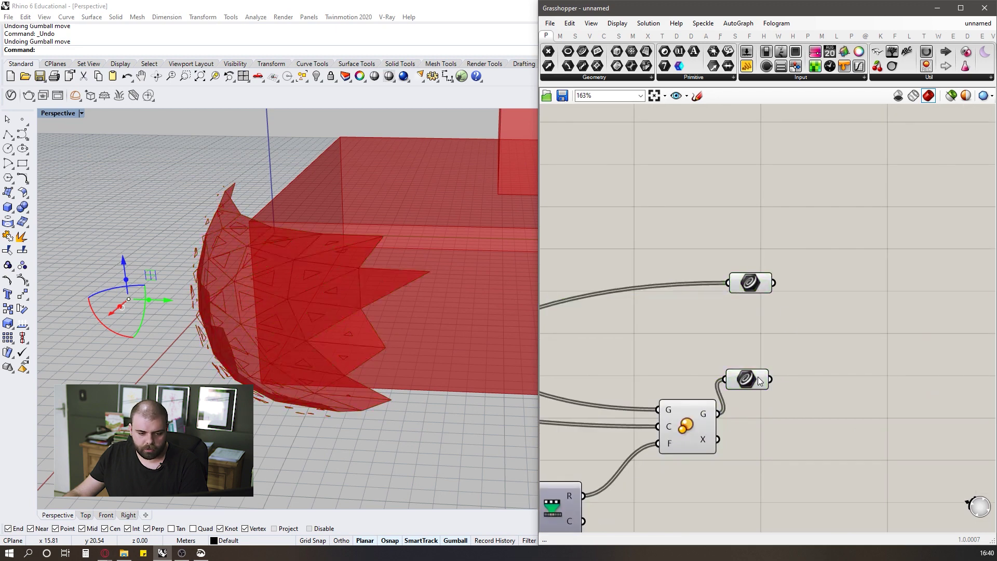
drag(747, 380, 787, 383)
click(769, 335)
drag(753, 284, 795, 291)
click(774, 335)
Select each of the two Curve parameters in turn and examine its outlines on the facade.
click(808, 282)
right_drag(391, 275, 390, 289)
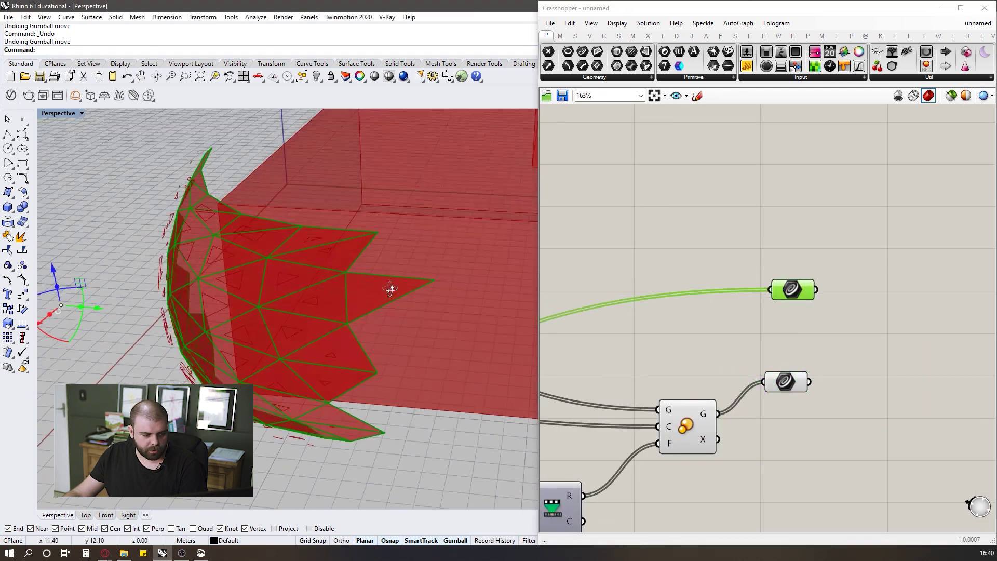
scroll(405, 286, up, 3)
click(790, 381)
scroll(349, 301, up, 5)
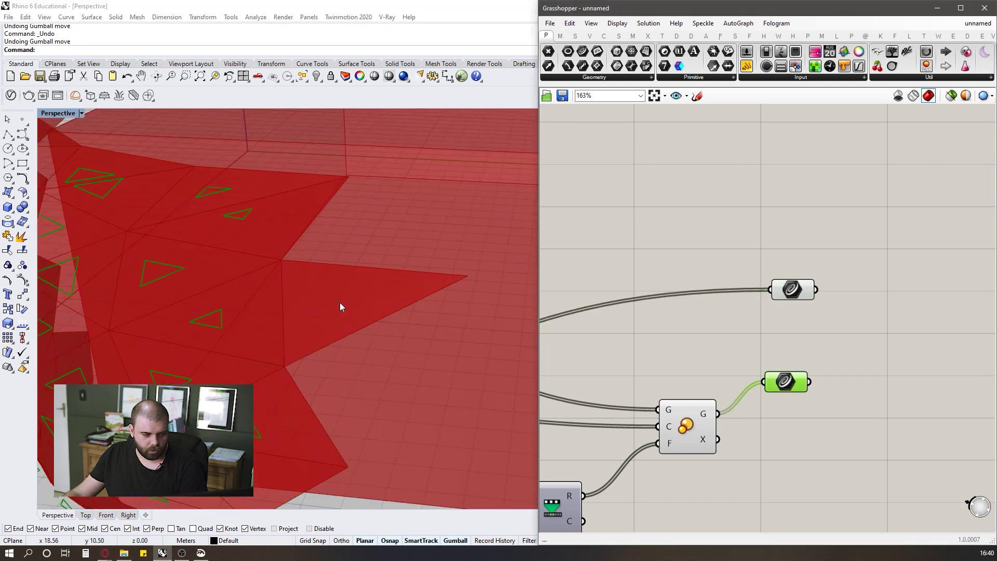
scroll(371, 299, down, 3)
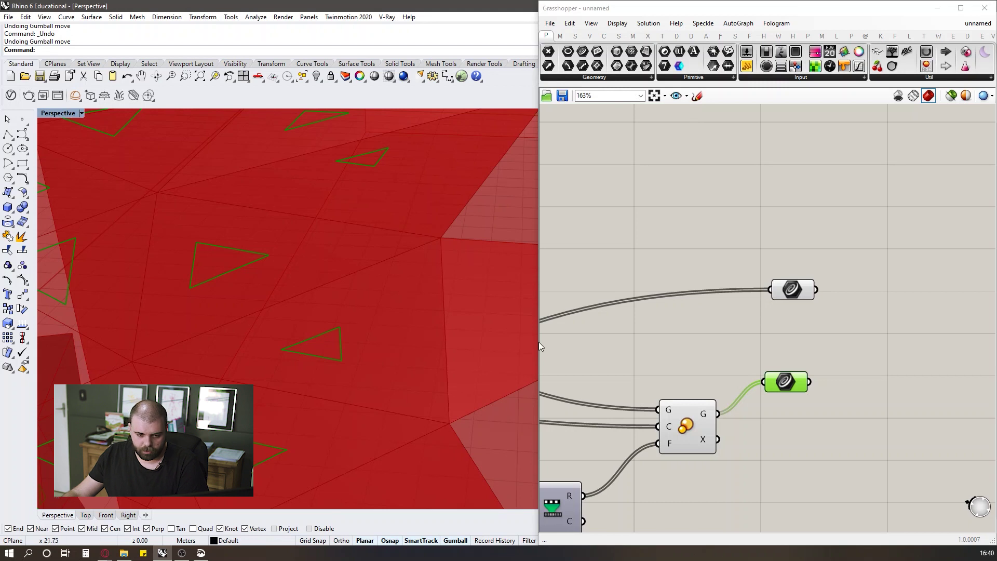
scroll(748, 299, up, 1)
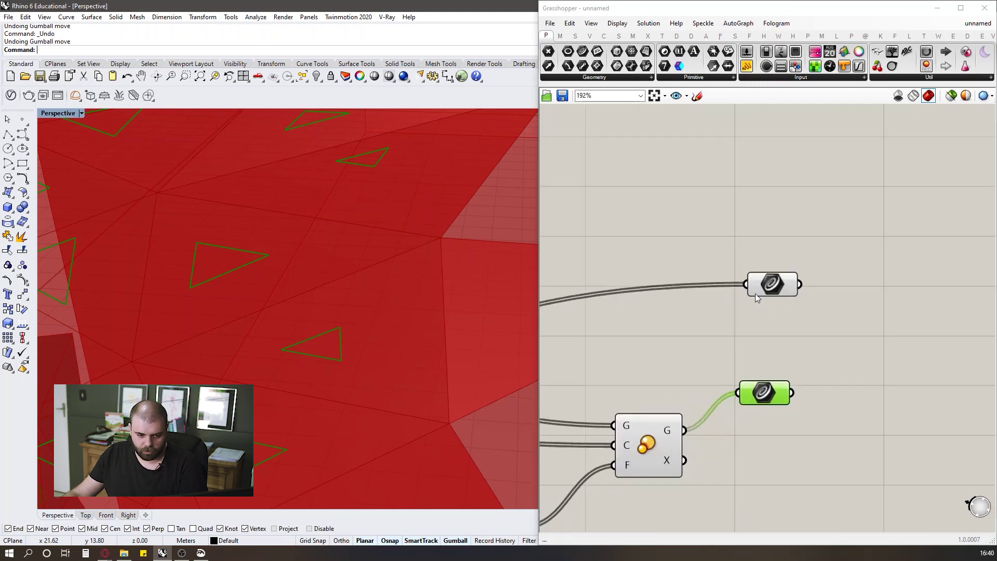
Graft both the large-outline and scaled-outline Curve parameters.
right_click(758, 283)
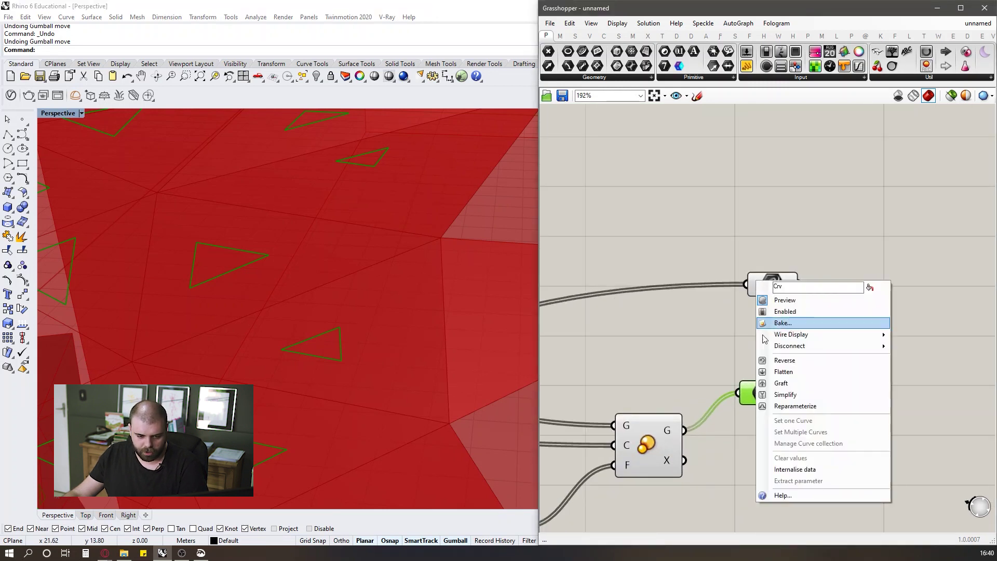
click(774, 383)
right_click(749, 397)
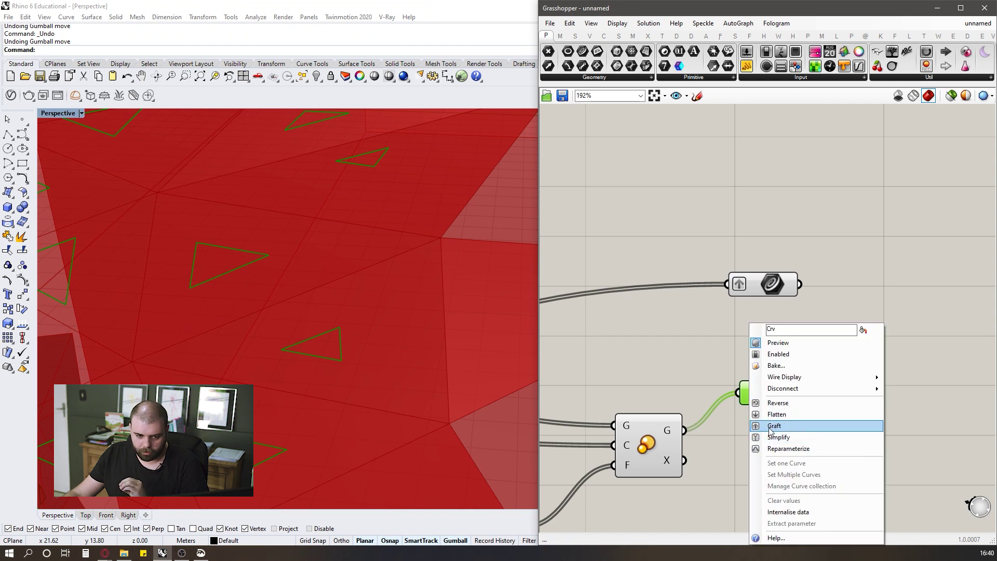
click(768, 422)
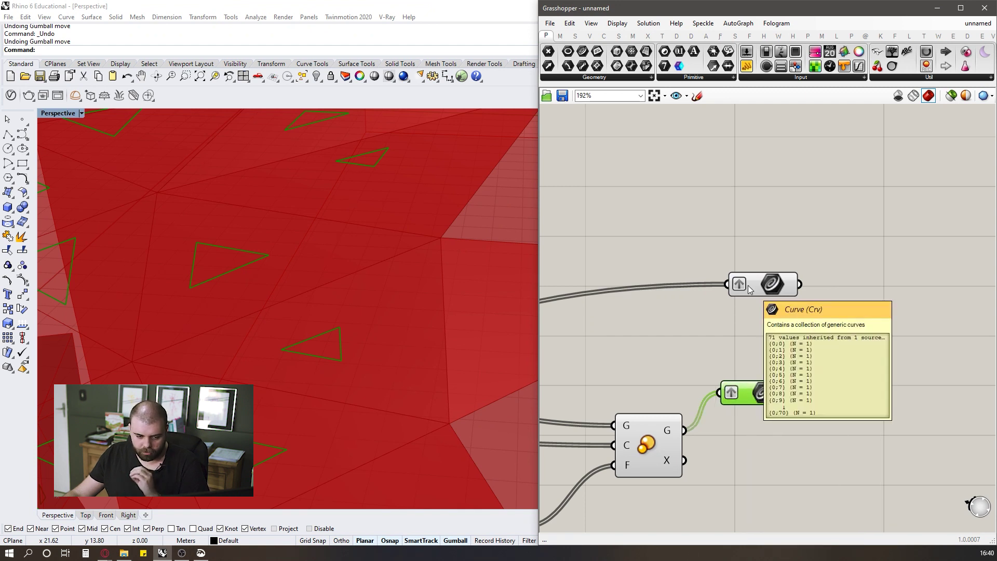
Simplify both grafted Curve parameters, move the scaled-outline one closer to the other, and check its data structure.
right_click(747, 285)
click(777, 399)
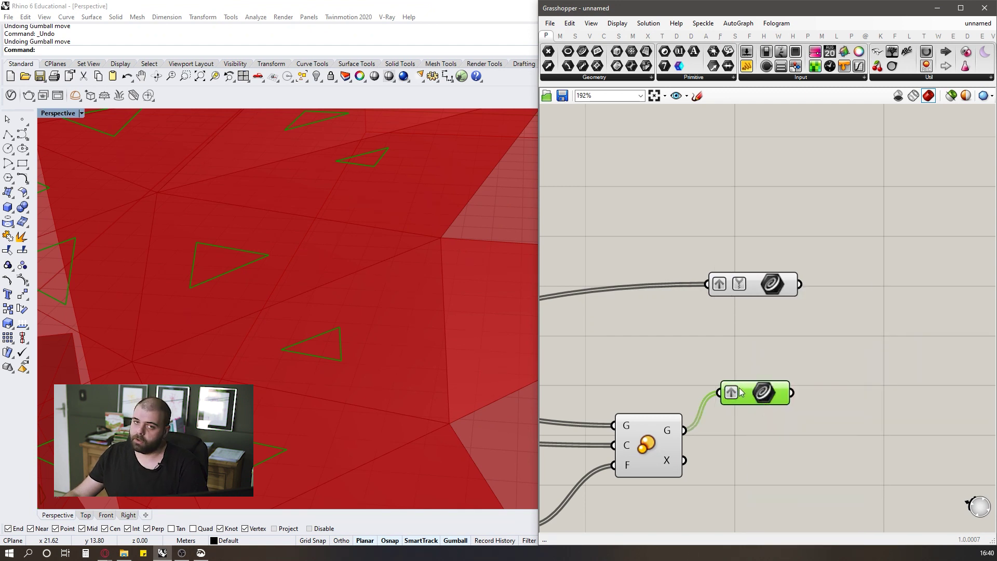
right_click(739, 387)
click(772, 437)
drag(769, 392, 759, 367)
click(777, 322)
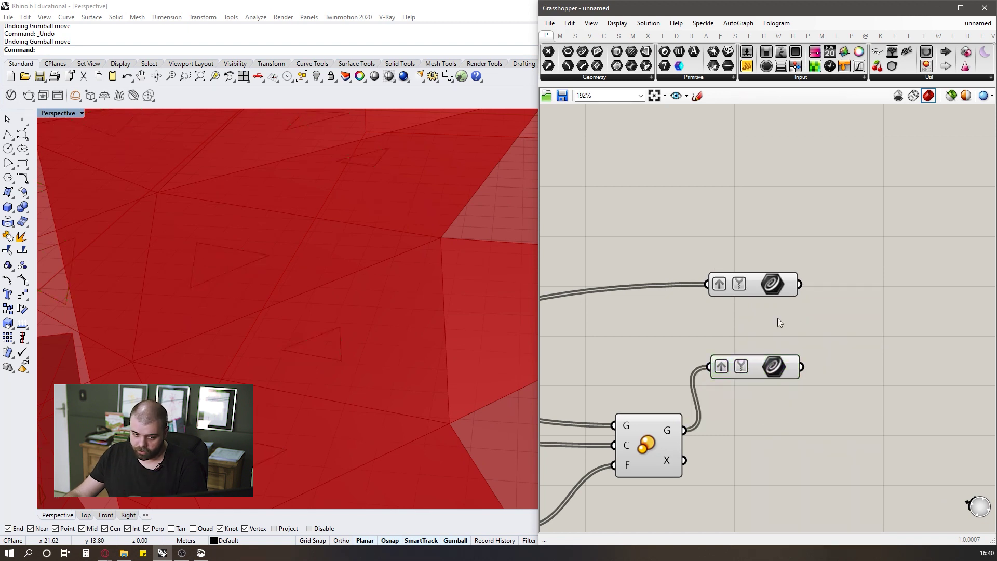
mouse_move(726, 357)
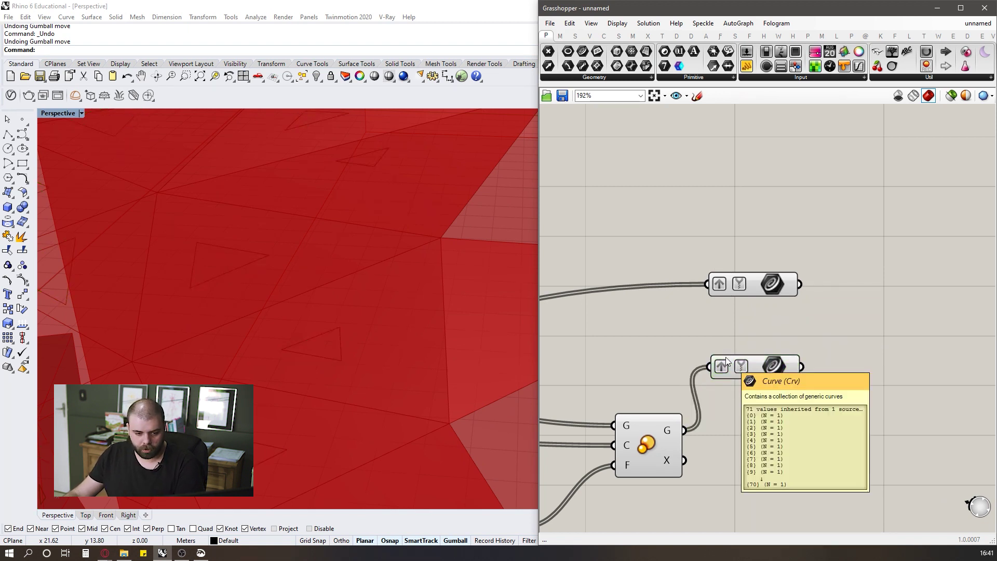
Add another Curve parameter and connect both grafted outline parameters to its input.
scroll(725, 357, down, 2)
scroll(738, 310, up, 1)
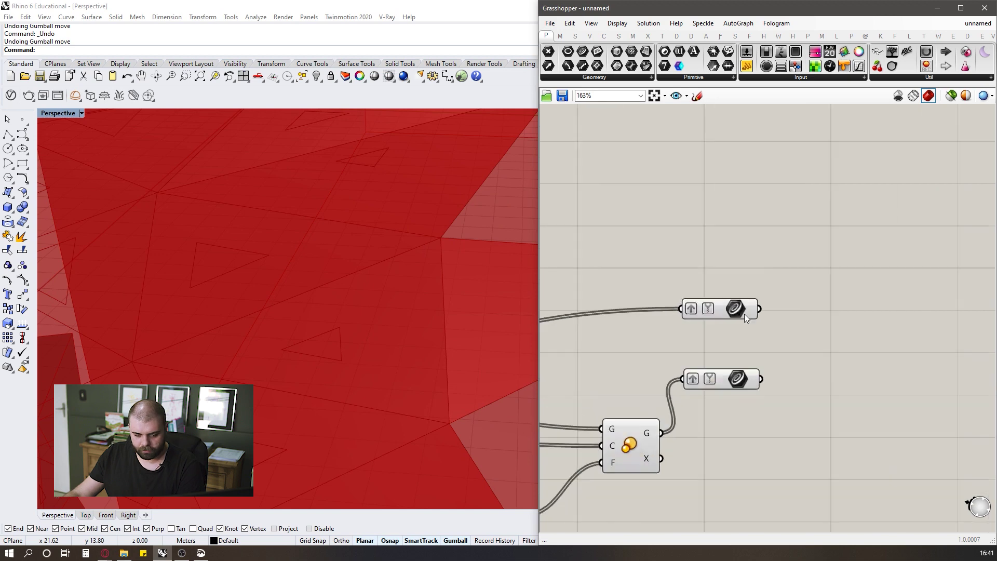
click(733, 310)
click(738, 378)
click(739, 306)
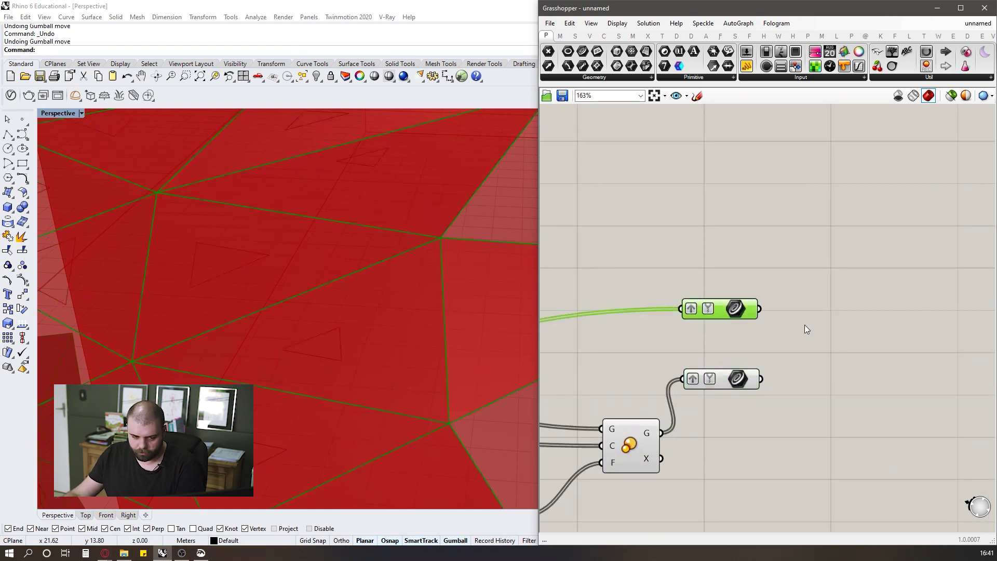
double_click(805, 325)
text(curve)
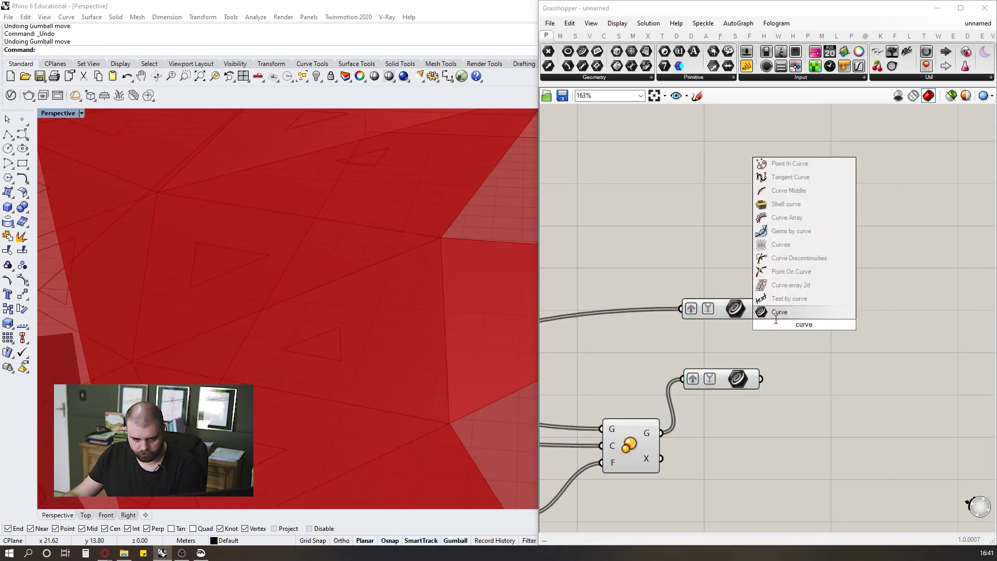
key(Return)
drag(807, 344, 815, 338)
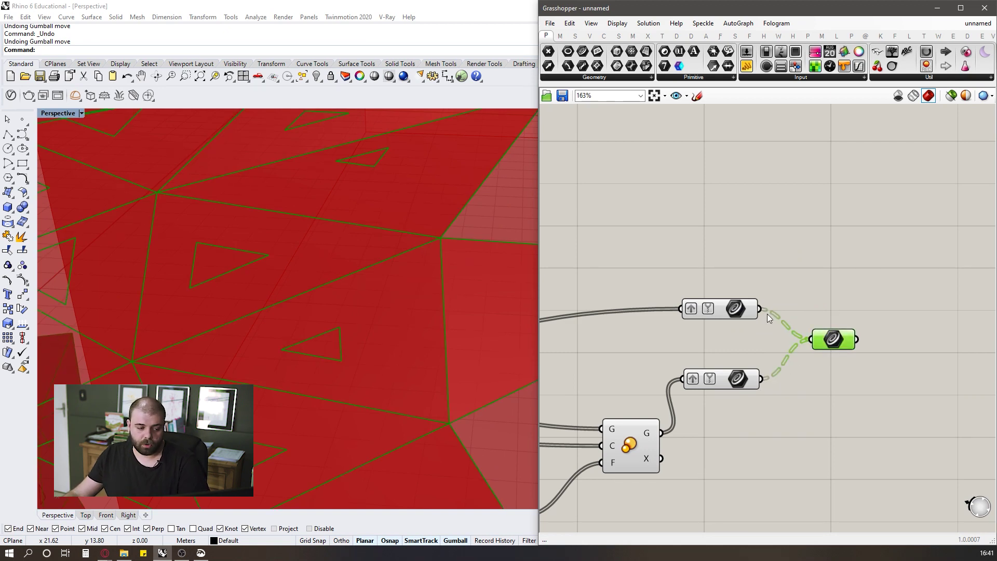
mouse_move(850, 344)
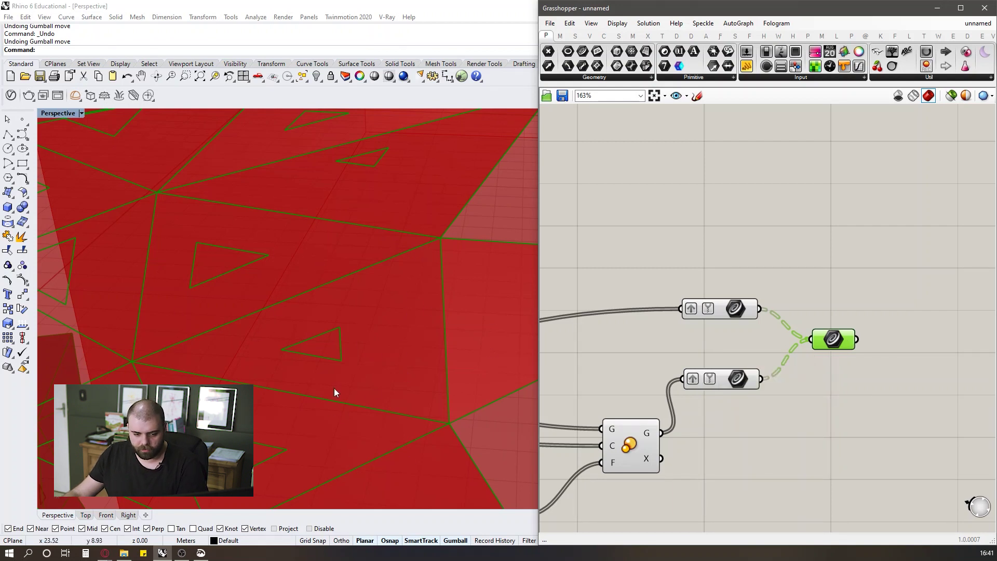
click(704, 257)
Add a Loft component and connect the combined Curve parameter to its curve input.
scroll(649, 305, down, 2)
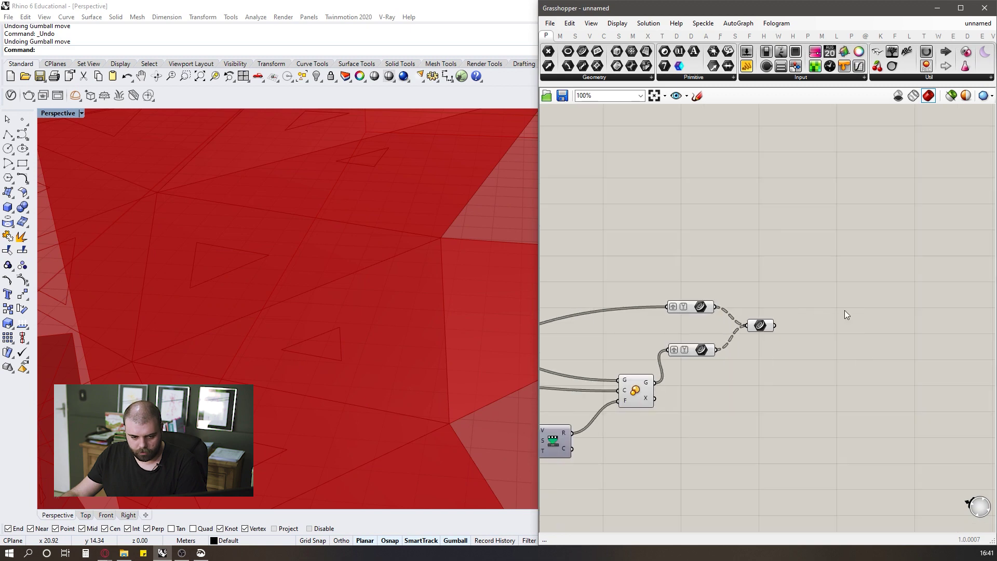
scroll(847, 311, up, 2)
double_click(849, 311)
text(lof)
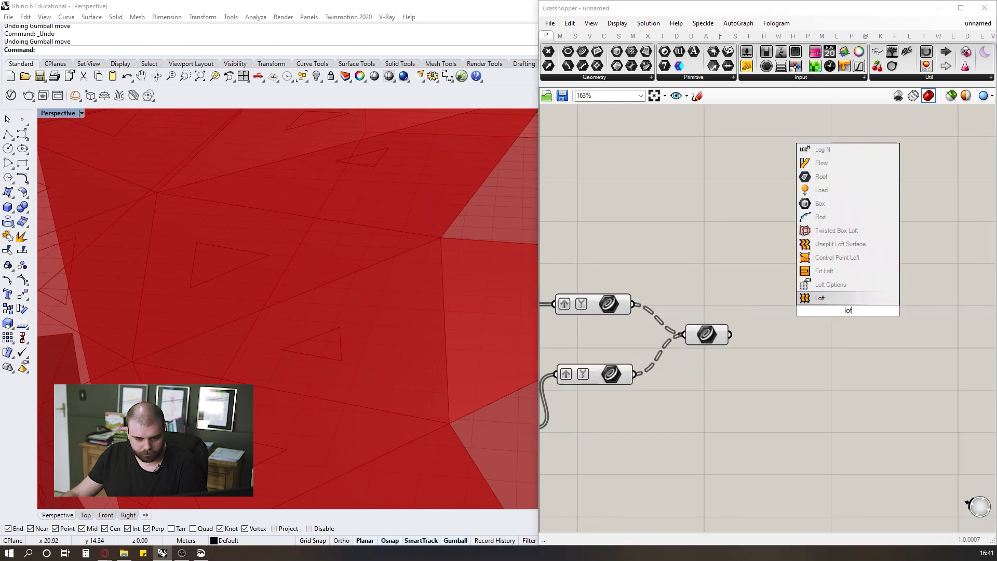
click(828, 299)
drag(823, 302, 801, 343)
click(802, 307)
Hide the previews of the Scale component and the Curve parameters feeding the Loft.
scroll(770, 307, down, 2)
drag(732, 416, 547, 251)
middle_click(656, 238)
click(687, 210)
Hide the previews of the standalone outer-panel Surface component and the List Item component that supplies its panels.
scroll(802, 248, down, 6)
scroll(774, 290, up, 5)
scroll(867, 331, down, 3)
click(871, 331)
scroll(856, 332, down, 4)
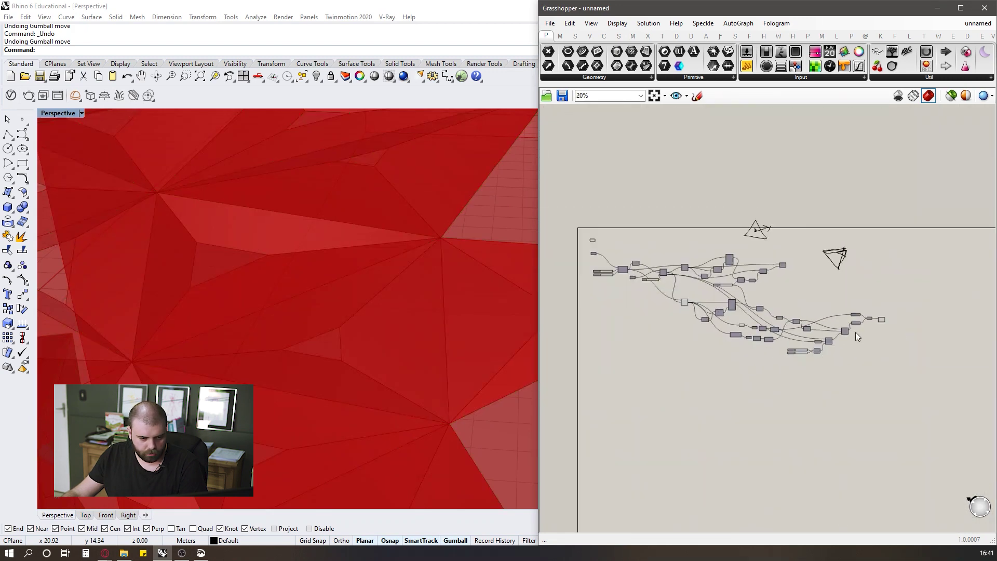
scroll(741, 438, up, 3)
drag(741, 437, 714, 311)
middle_click(717, 305)
click(748, 274)
click(663, 277)
scroll(609, 277, up, 3)
drag(622, 324, 592, 228)
middle_click(621, 223)
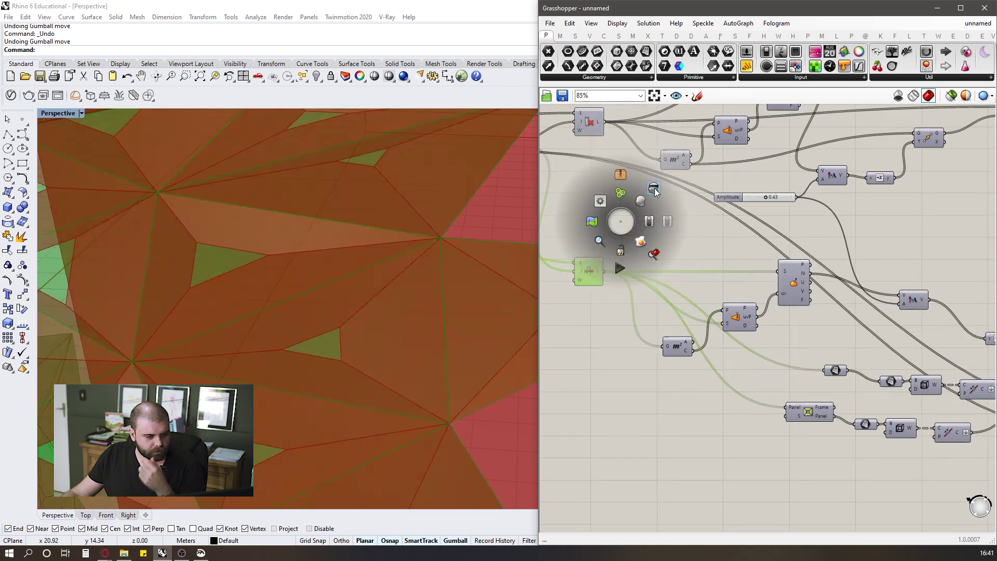
click(654, 191)
click(630, 200)
Try moving the attractor point beside the facade's rounded end to test the lofted openings, and undo the move.
scroll(338, 235, down, 8)
right_drag(293, 239, 445, 251)
right_drag(430, 429, 349, 350)
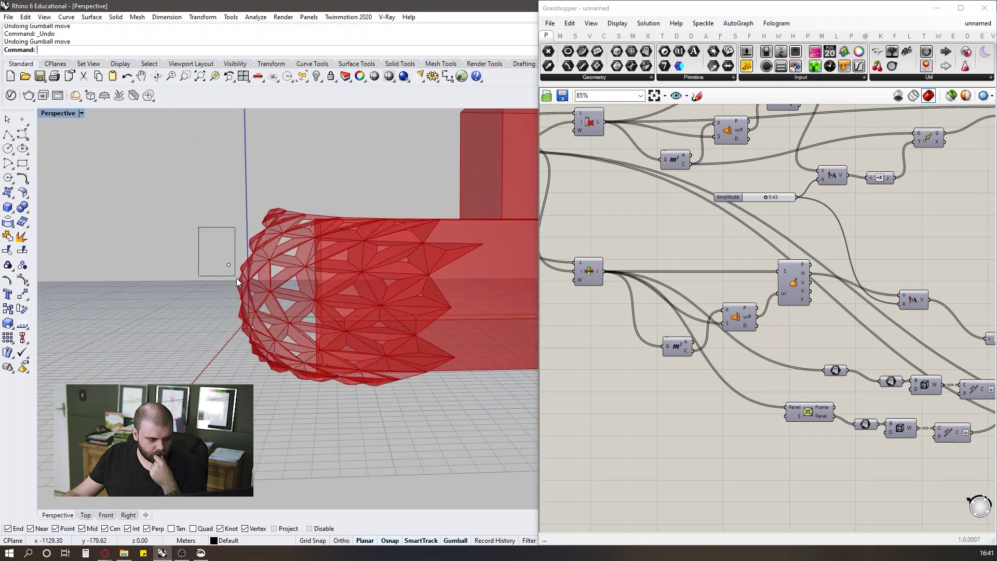
click(229, 266)
right_drag(229, 265, 223, 292)
drag(211, 248, 285, 402)
right_drag(285, 402, 255, 401)
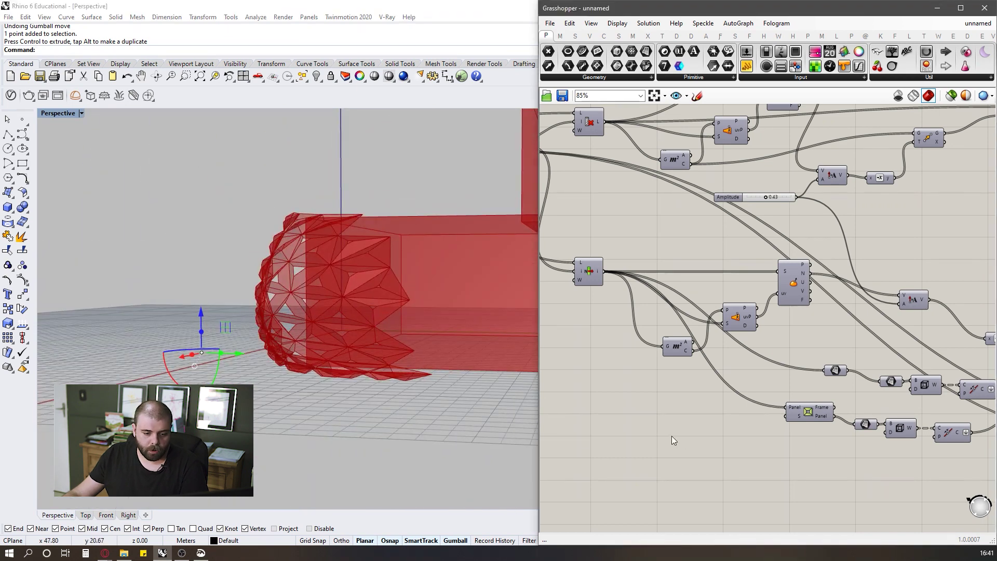
key(ctrl+z)
Try setting the Domain end slider to 0.51 and the Domain start slider to 0.00.
scroll(588, 300, down, 4)
scroll(959, 404, up, 5)
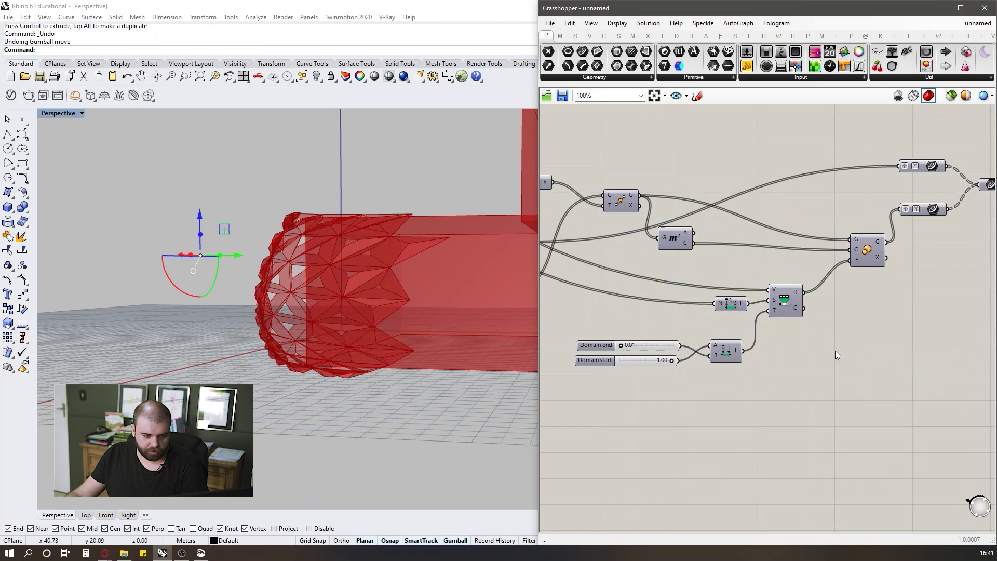
scroll(645, 347, up, 3)
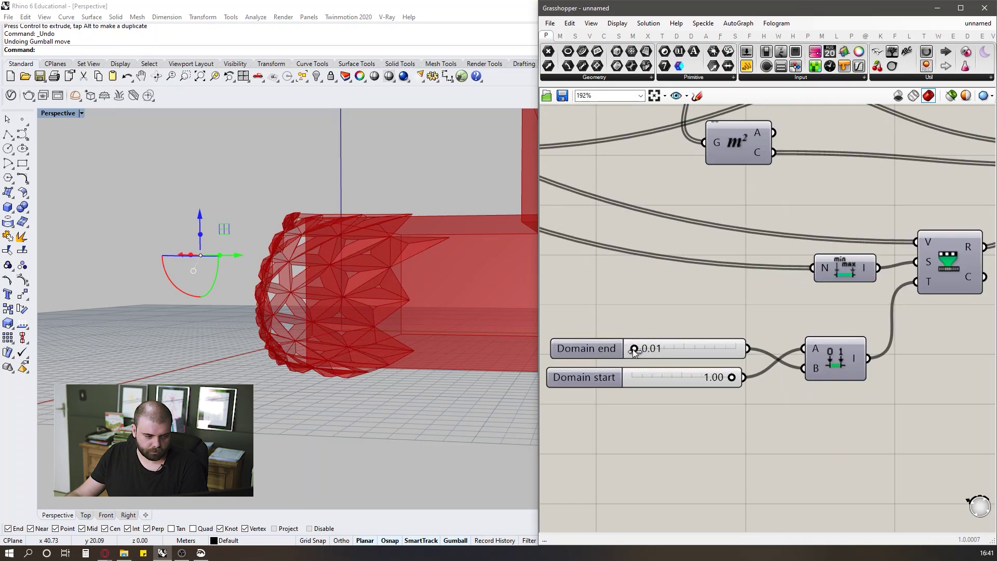
drag(634, 349, 654, 349)
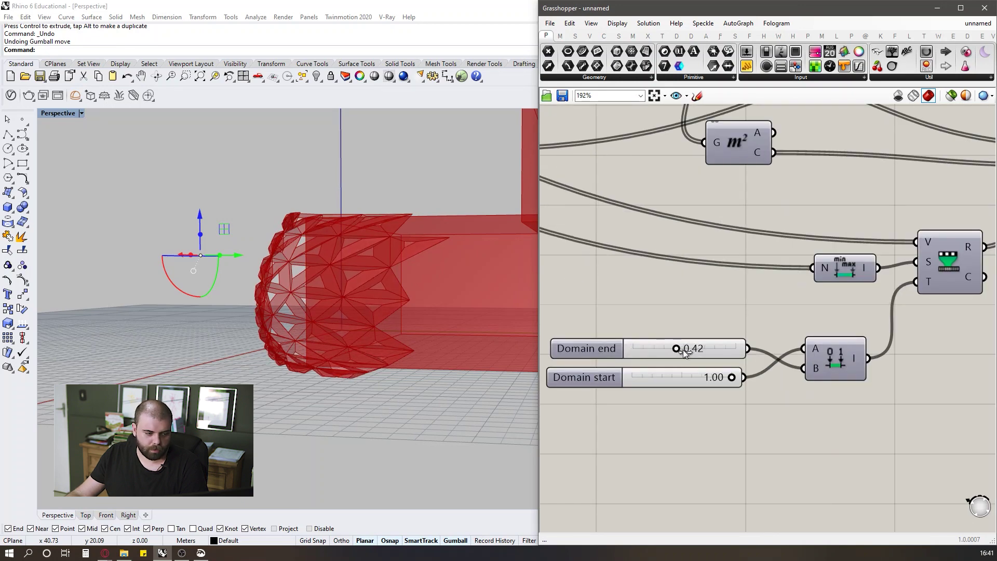
drag(697, 384, 624, 387)
scroll(620, 386, down, 2)
scroll(619, 389, down, 1)
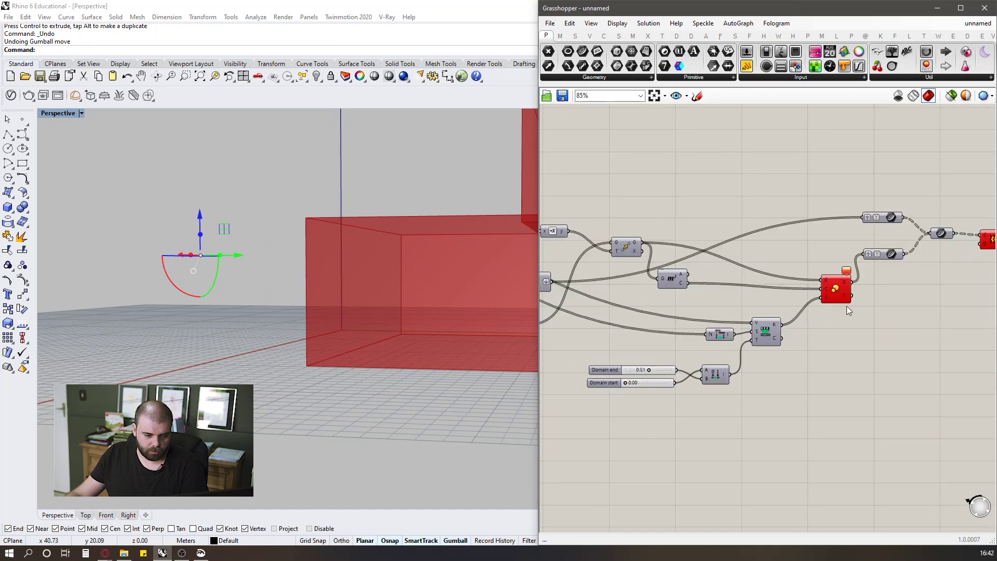
Undo the recent Domain start and Domain end slider changes.
scroll(616, 385, up, 3)
drag(563, 400, 639, 403)
key(ctrl+z)
key(ctrl+z)
key(ctrl+z)
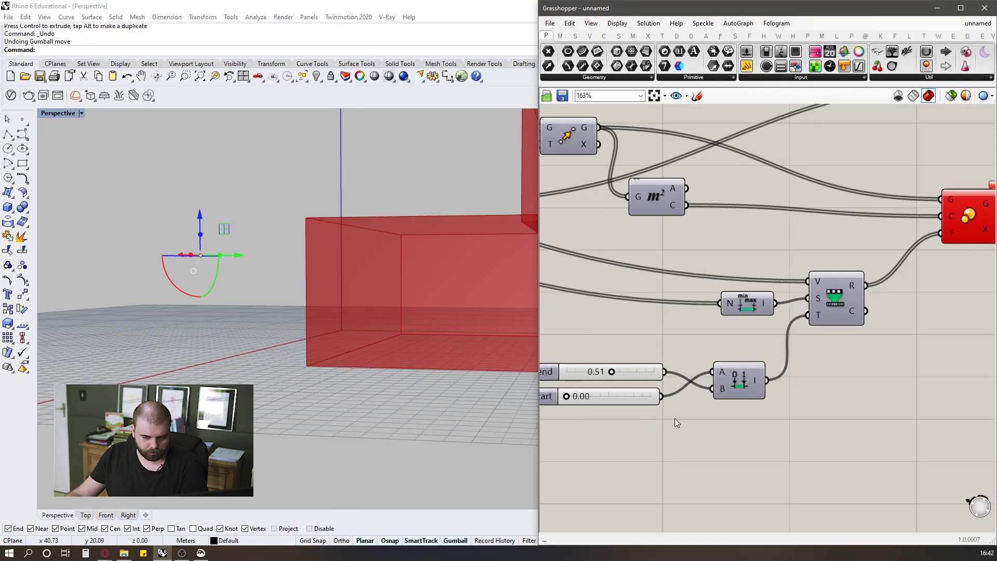
Examine the lofted facade panels from a different angle and check the Loft component.
right_drag(317, 301, 386, 320)
scroll(684, 315, down, 4)
scroll(722, 256, down, 2)
scroll(840, 277, up, 5)
click(866, 345)
click(860, 306)
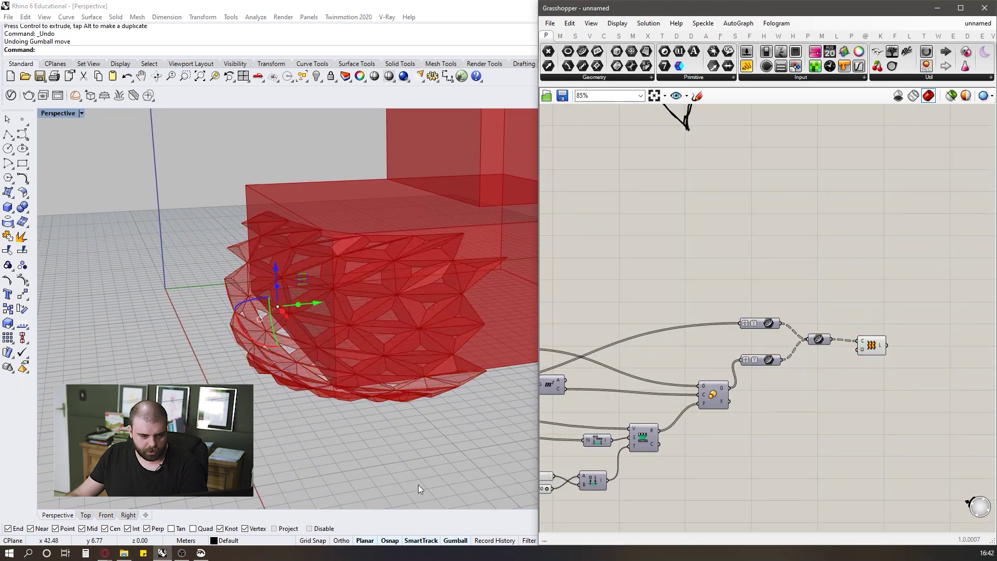
right_drag(421, 483, 400, 433)
Turn on the preview of the Extrude Point component ending the upper chain to view the complete facade.
scroll(839, 329, down, 3)
scroll(669, 218, up, 2)
click(651, 211)
middle_click(659, 209)
click(681, 189)
click(685, 213)
scroll(328, 298, down, 5)
right_drag(330, 299, 394, 299)
Add a Custom Preview component and connect both the Extrude Point and Loft outputs to its geometry input.
scroll(644, 308, down, 3)
scroll(686, 305, up, 1)
double_click(687, 306)
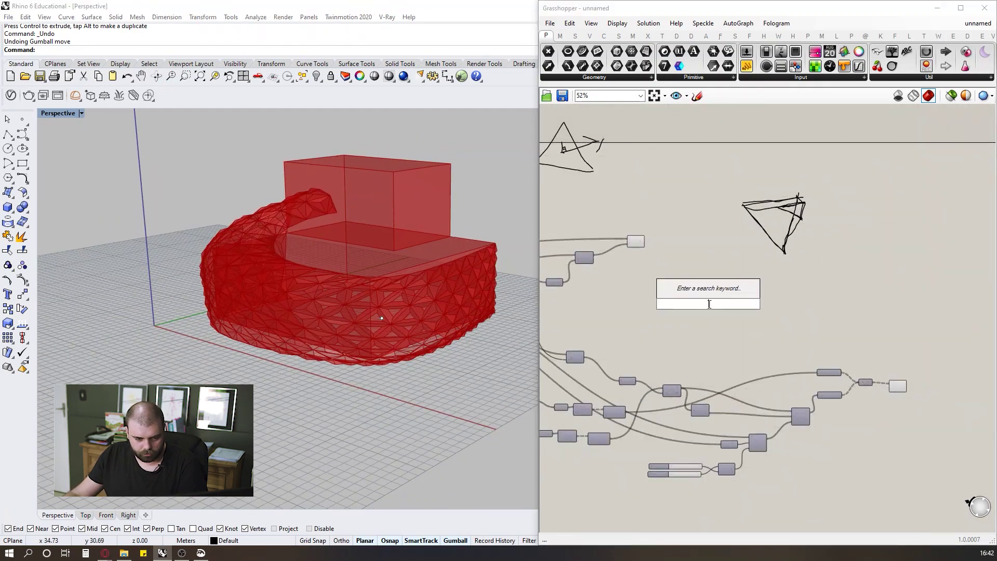
text(custom prev)
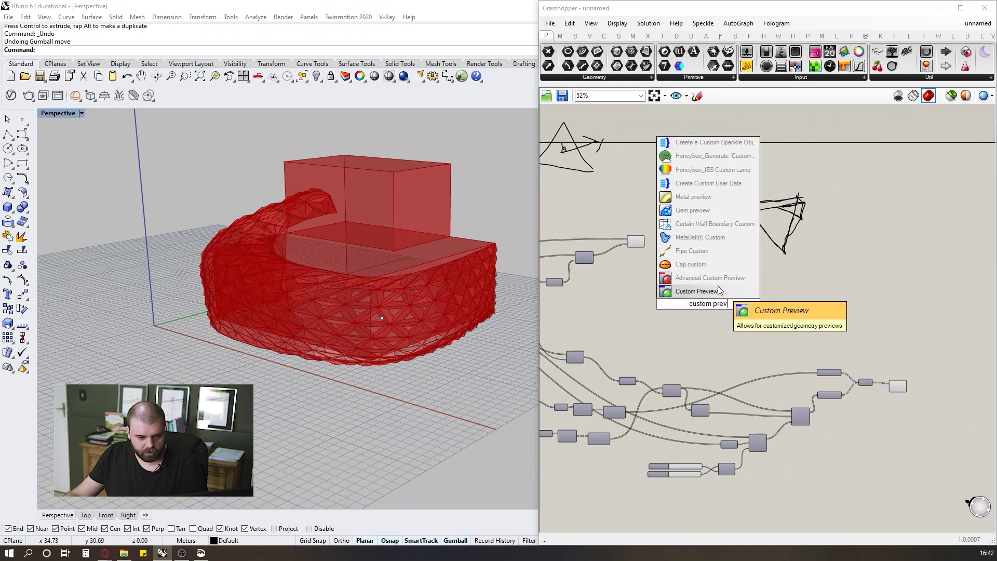
click(717, 291)
scroll(774, 286, up, 2)
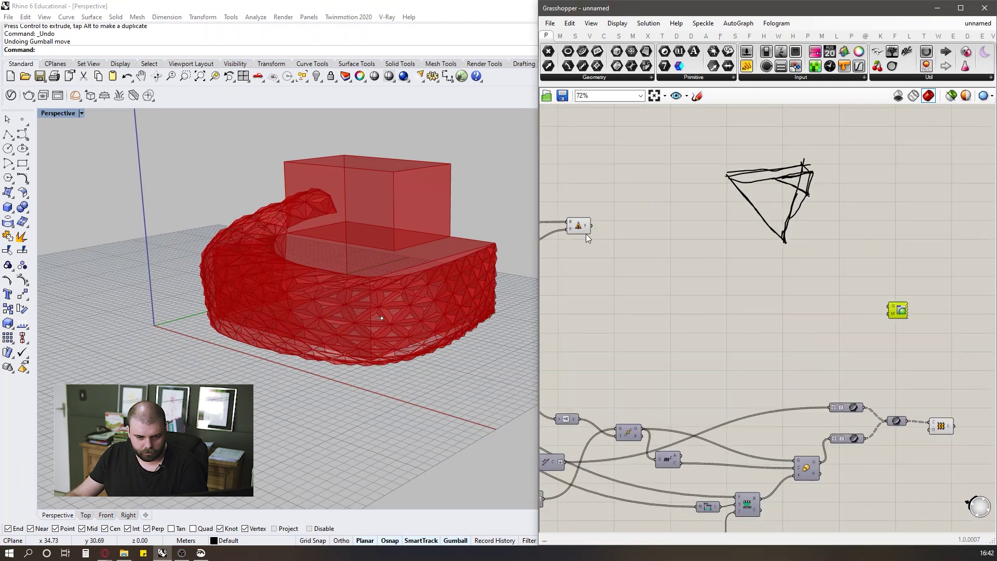
drag(592, 227, 929, 293)
scroll(929, 293, up, 1)
drag(916, 444, 919, 299)
Add a Colour Swatch, connect it to the Custom Preview's material input and set it to light grey with Val 84.
double_click(786, 339)
text(swatch)
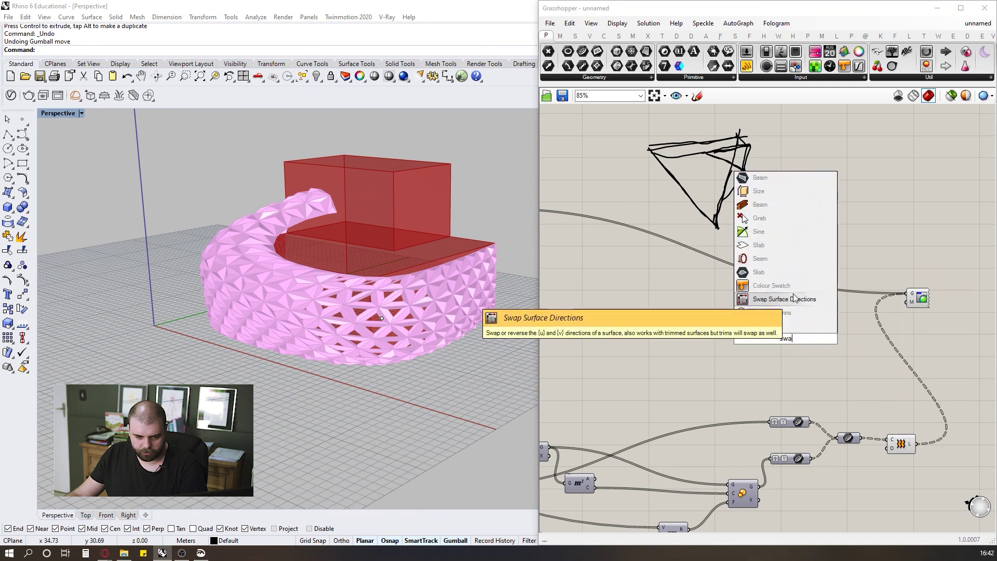
click(794, 314)
scroll(807, 348, up, 3)
drag(803, 339, 965, 281)
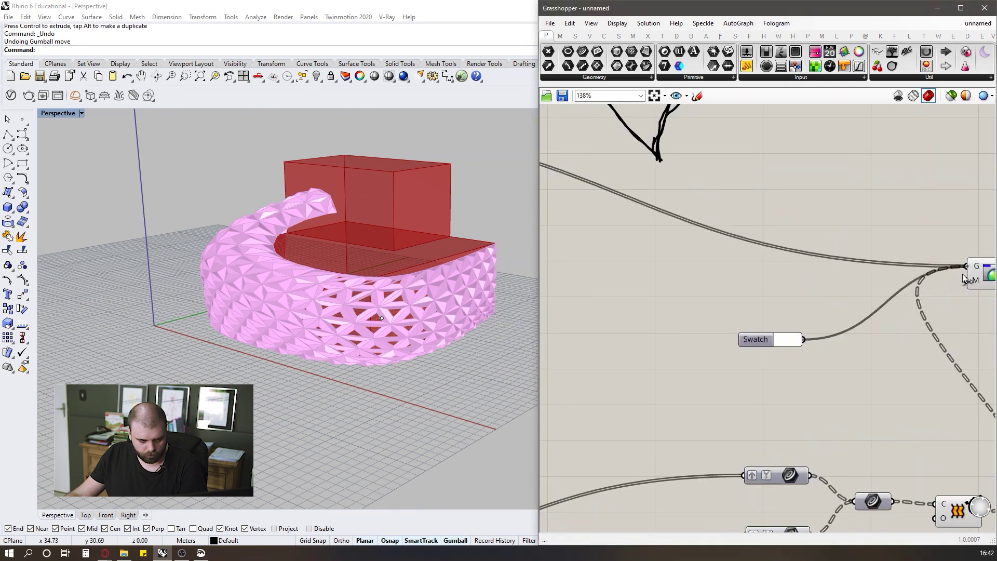
click(793, 341)
mouse_move(871, 378)
mouse_down()
mouse_move(856, 394)
mouse_move(874, 389)
mouse_up()
Duplicate the Custom Preview and swatch near the start of the definition and connect the building Geometry parameter to the copy's geometry input.
scroll(820, 335, down, 3)
drag(959, 341, 903, 271)
drag(948, 399, 773, 266)
drag(916, 308, 680, 237)
drag(694, 229, 704, 233)
scroll(629, 238, up, 3)
click(593, 274)
drag(600, 274, 710, 230)
click(727, 245)
Set the building preview's Colour Swatch to a darker grey with Val 56.
scroll(576, 298, up, 3)
click(556, 292)
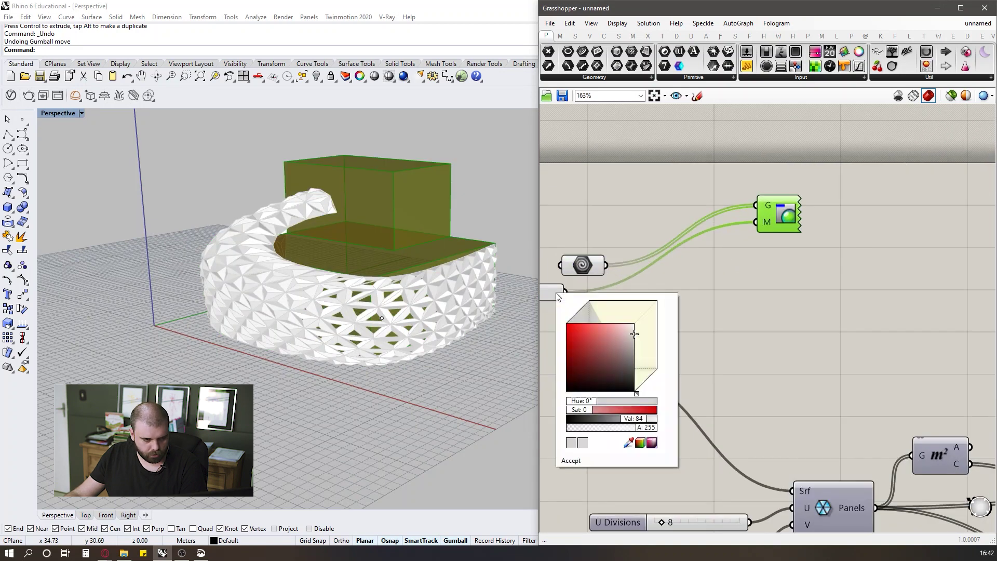
drag(635, 334, 639, 351)
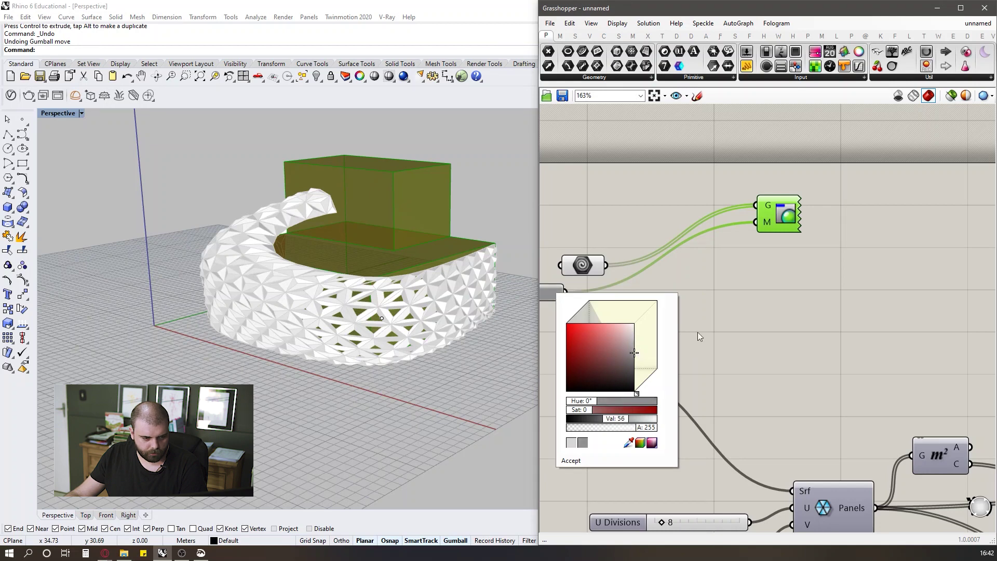
click(765, 304)
Turn off the default preview of the building Geometry parameter so only its custom preview is displayed.
scroll(744, 310, down, 3)
middle_click(677, 209)
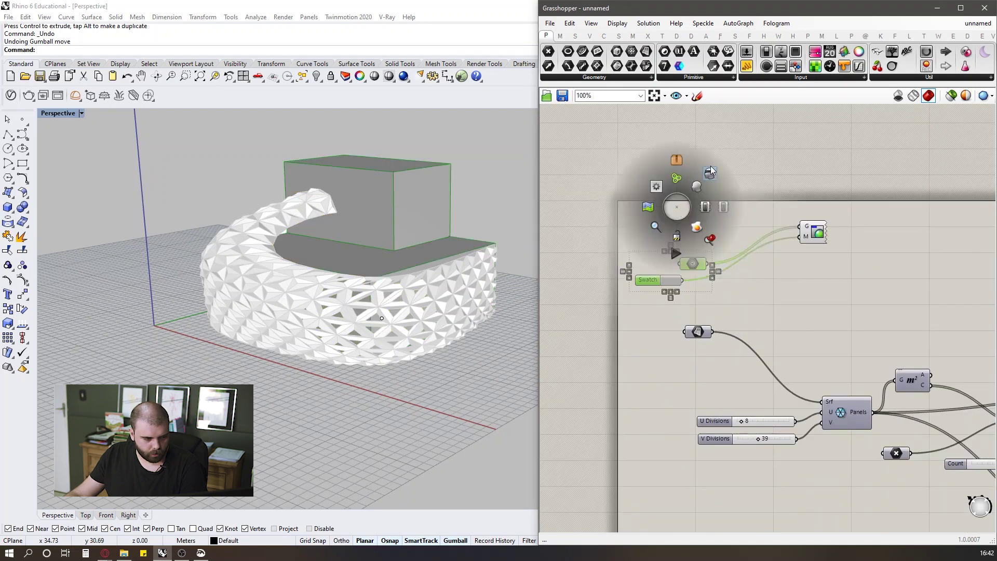
click(711, 177)
click(618, 218)
Set the Perspective viewport's display mode to Arctic and frame the whole facade.
scroll(415, 265, up, 3)
right_drag(415, 307, 353, 283)
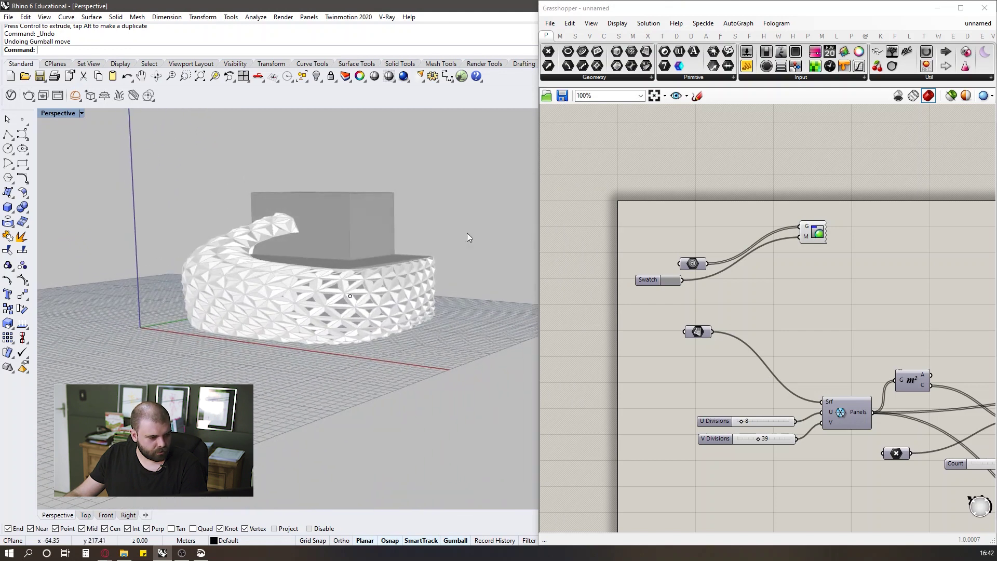
scroll(442, 223, up, 4)
click(64, 114)
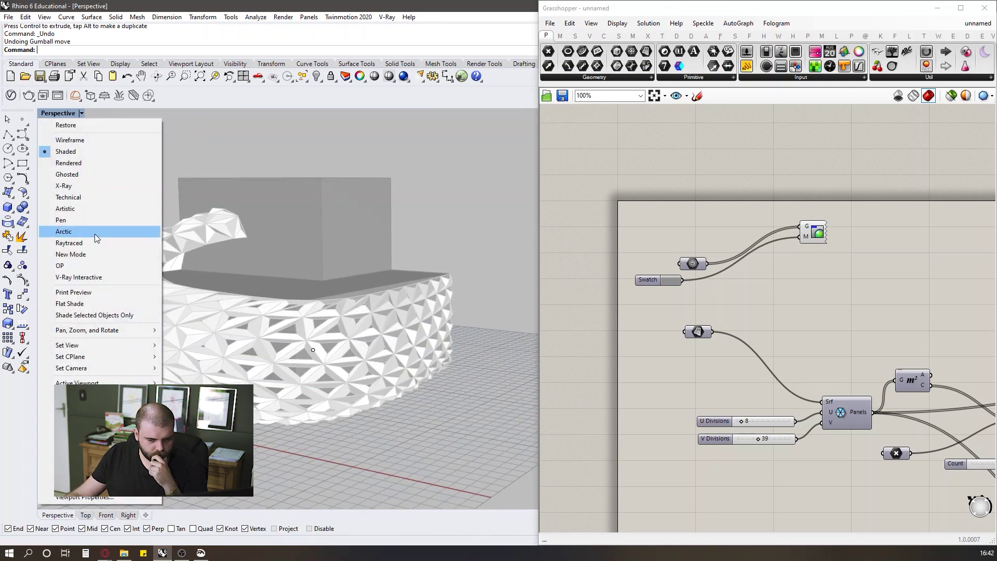
click(94, 231)
scroll(412, 263, down, 3)
scroll(445, 267, down, 2)
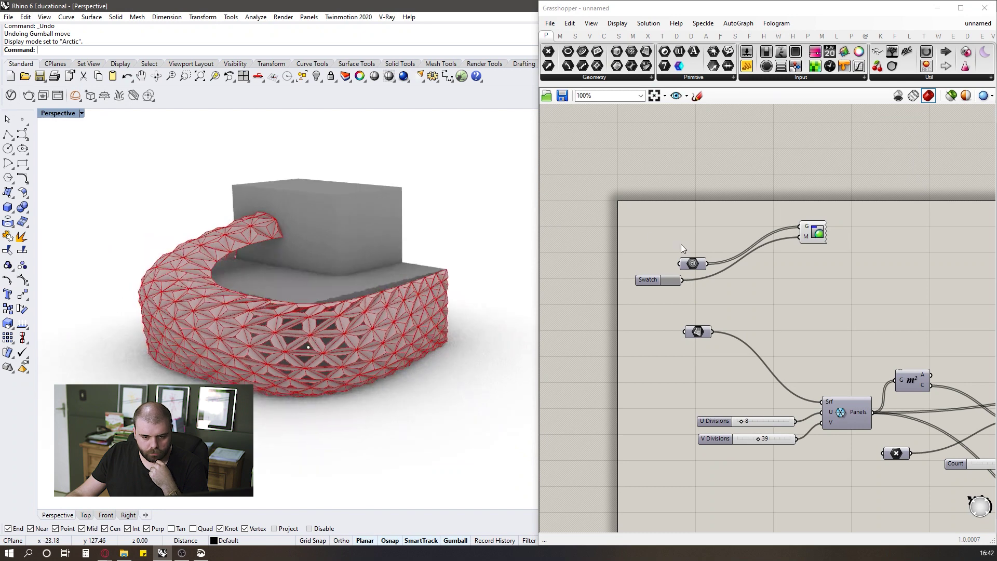
Turn off the default previews of the Loft and Extrude Point components that feed the facade's Custom Preview.
scroll(675, 242, down, 5)
scroll(867, 248, up, 5)
drag(946, 401, 911, 300)
key(space)
click(945, 269)
drag(702, 268, 644, 158)
click(723, 253)
click(669, 198)
key(space)
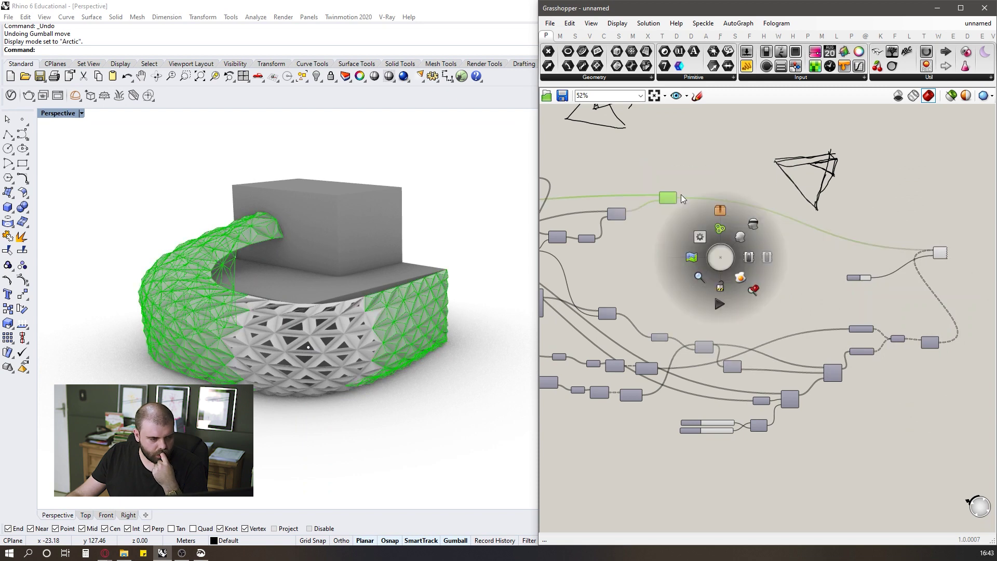
click(753, 224)
click(741, 162)
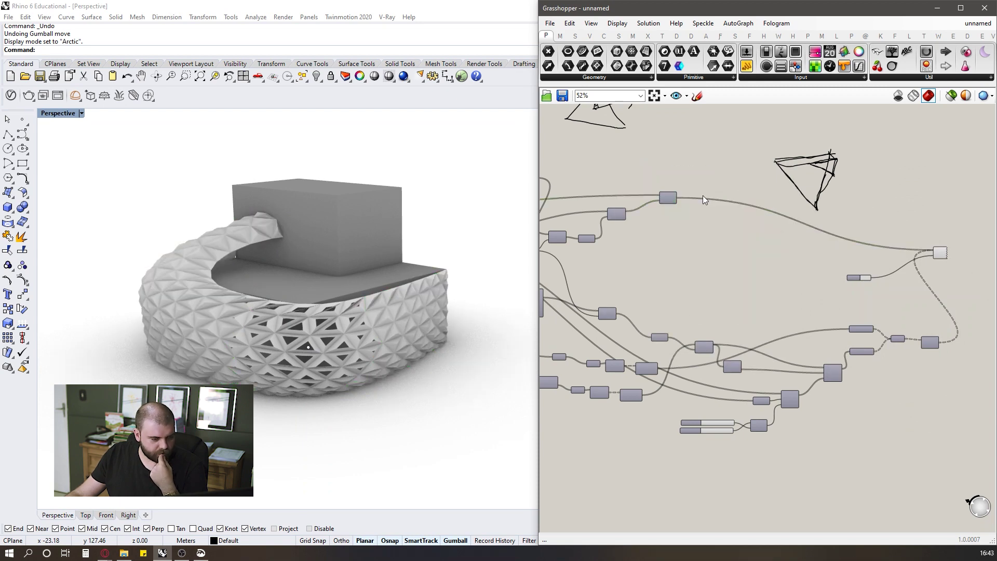
Examine the facade from several angles and compare it with the urbanNext ArboSkin reference photo in the web browser.
scroll(690, 204, down, 2)
right_drag(326, 271, 313, 270)
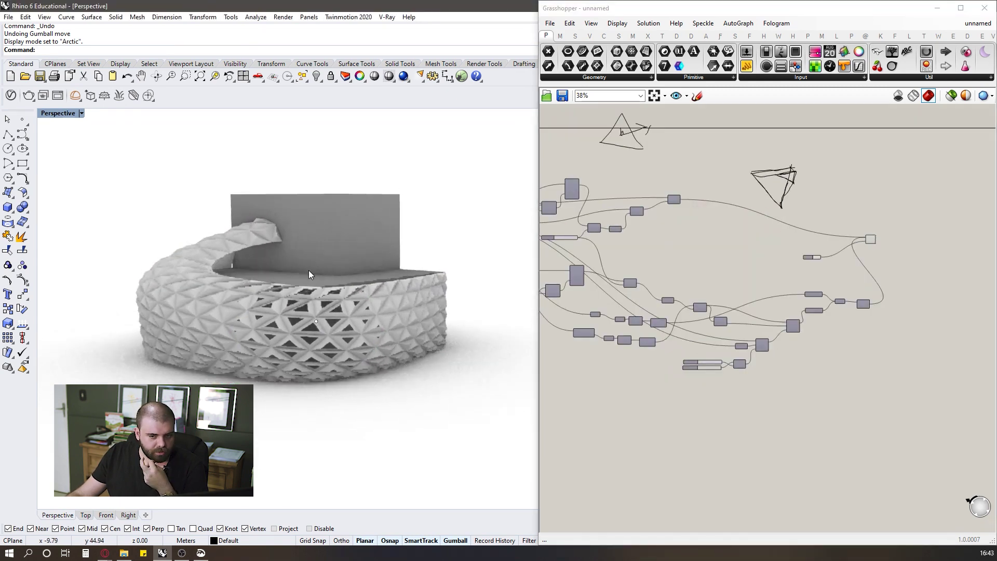
scroll(259, 310, up, 2)
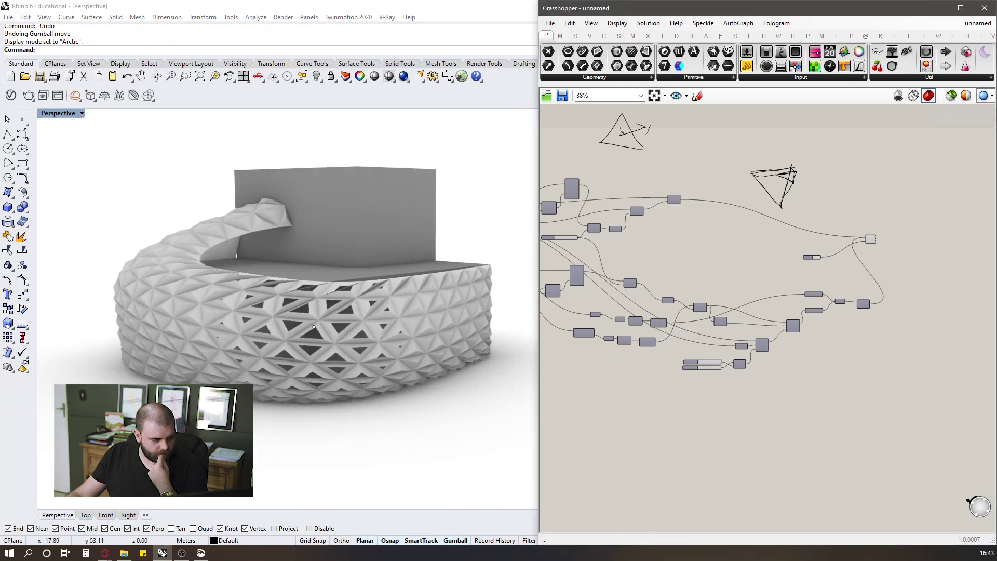
right_drag(365, 279, 321, 296)
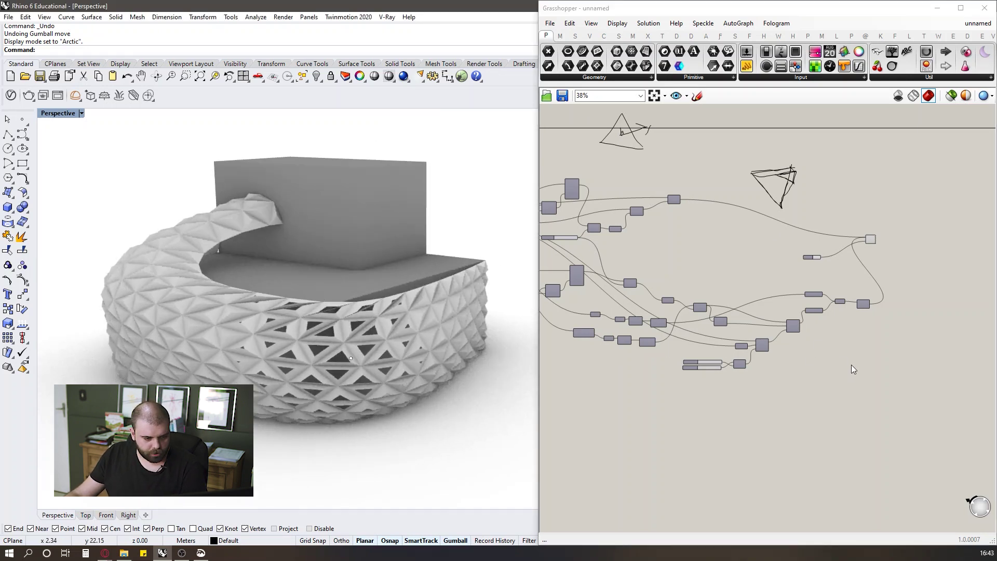
right_drag(447, 373, 504, 369)
key(alt+Tab)
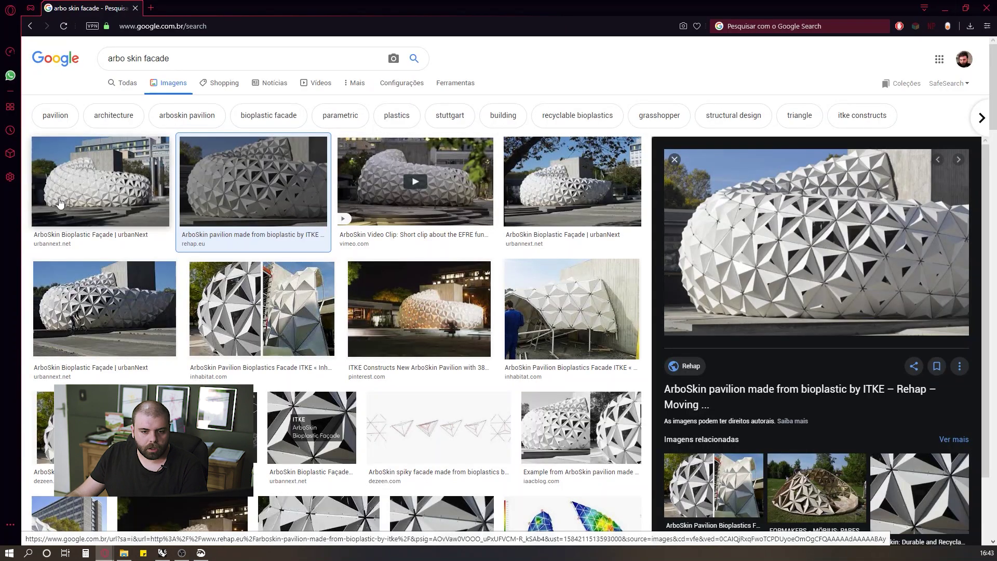
click(77, 301)
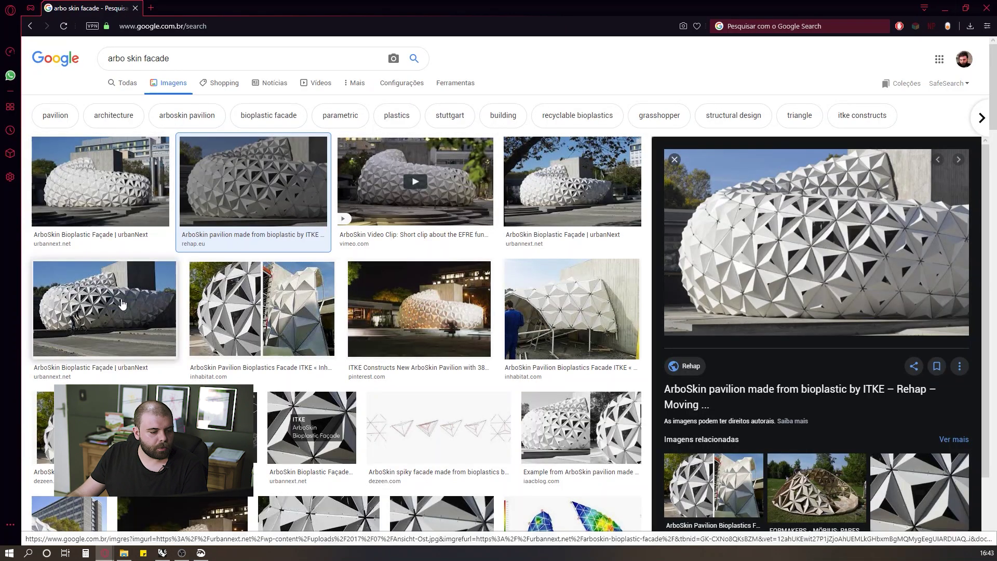
scroll(467, 322, down, 2)
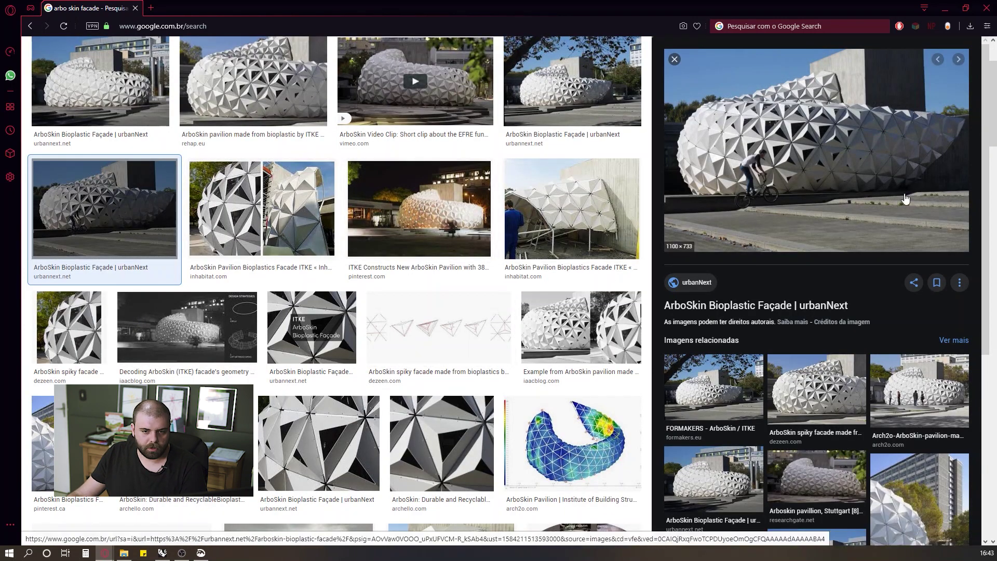
click(946, 9)
right_drag(416, 301, 353, 363)
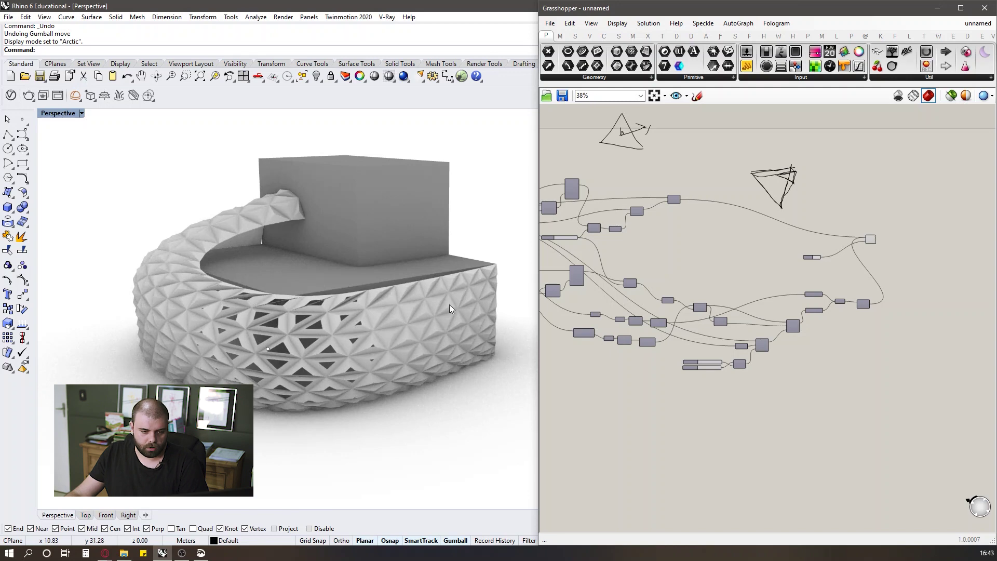
Highlight the base facade surface by selecting the Surface parameter that feeds the panel component.
scroll(696, 239, up, 5)
click(698, 235)
drag(697, 238, 693, 241)
middle_click(712, 225)
click(663, 249)
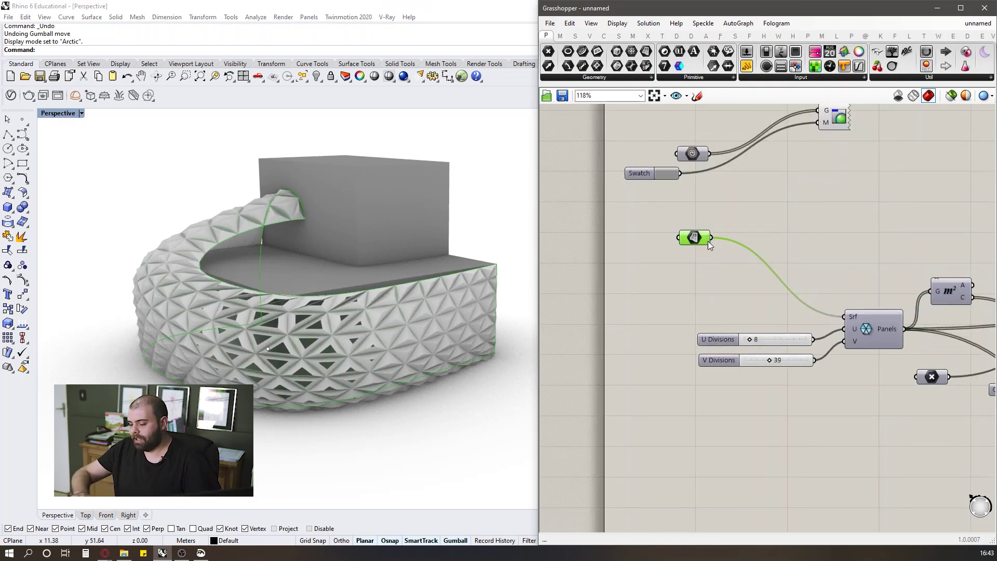
middle_click(698, 238)
click(750, 198)
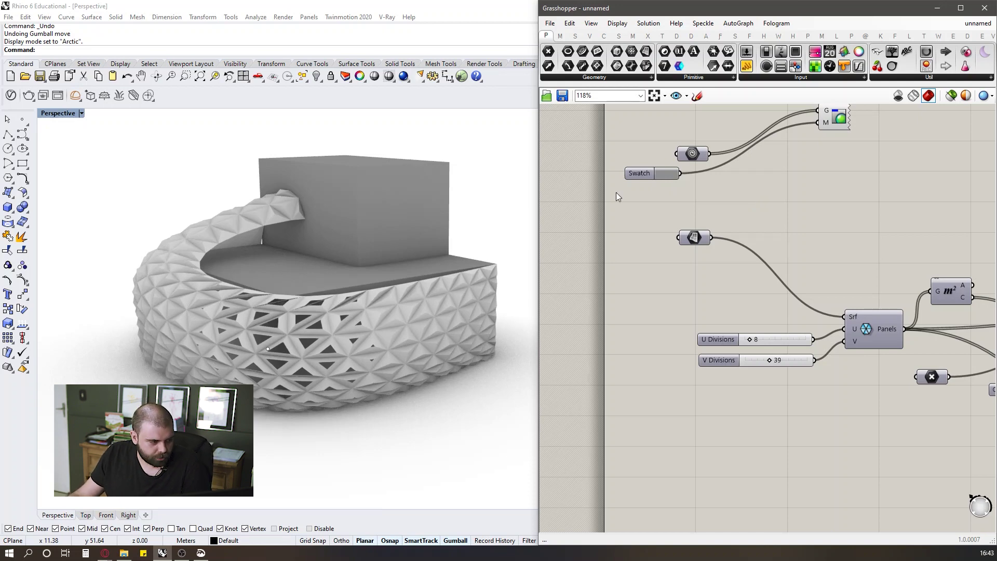
Set the Perspective viewport's display mode to Shaded and view the facade from another angle.
scroll(616, 192, down, 3)
click(66, 117)
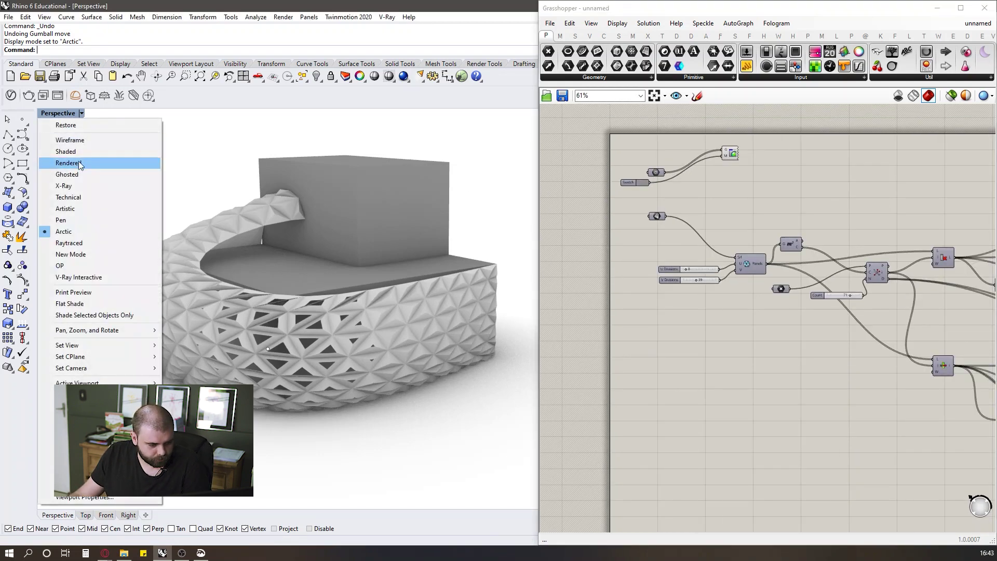
click(74, 151)
right_drag(253, 258, 320, 248)
Try setting the V Divisions slider to 20, and restore it to 39.
scroll(684, 294, up, 6)
click(696, 295)
double_click(696, 295)
text(20)
key(Return)
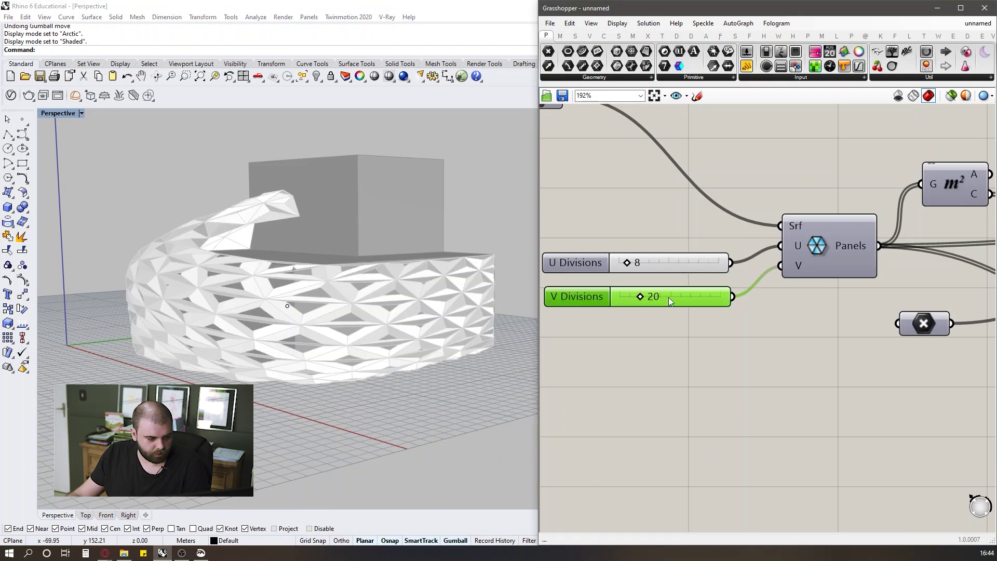
double_click(667, 294)
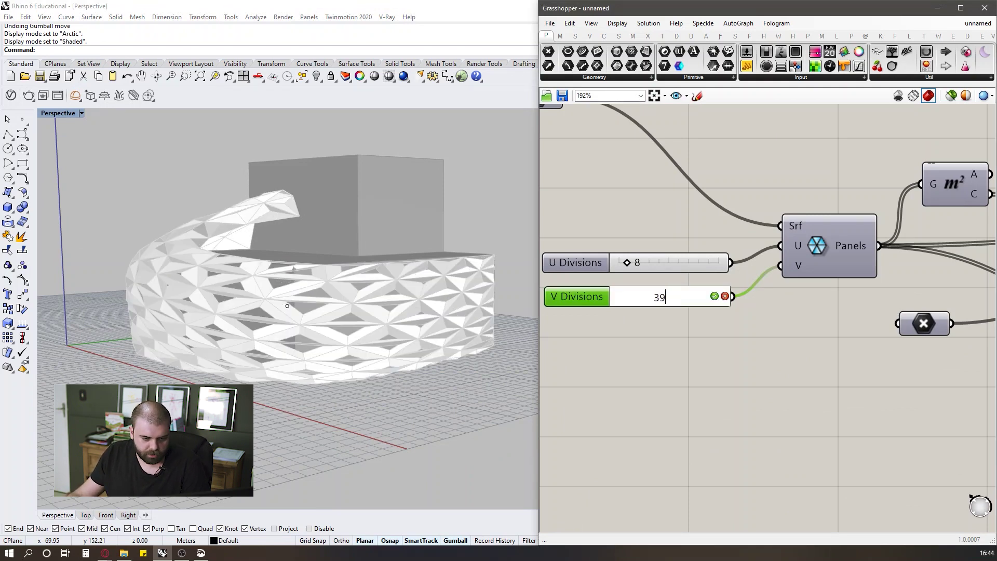
key(Return)
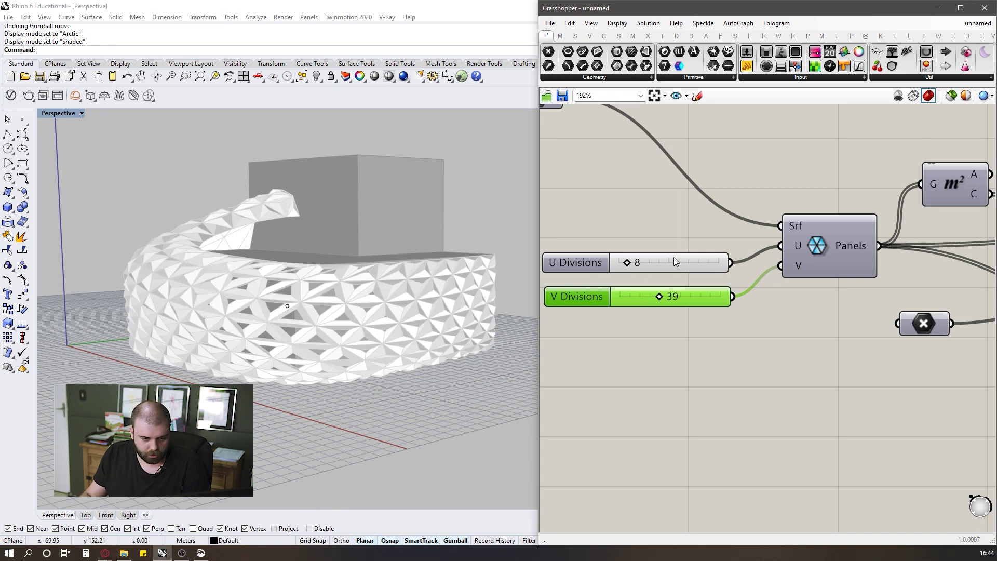
Try setting the U Divisions slider of the panel component to 9.
double_click(674, 261)
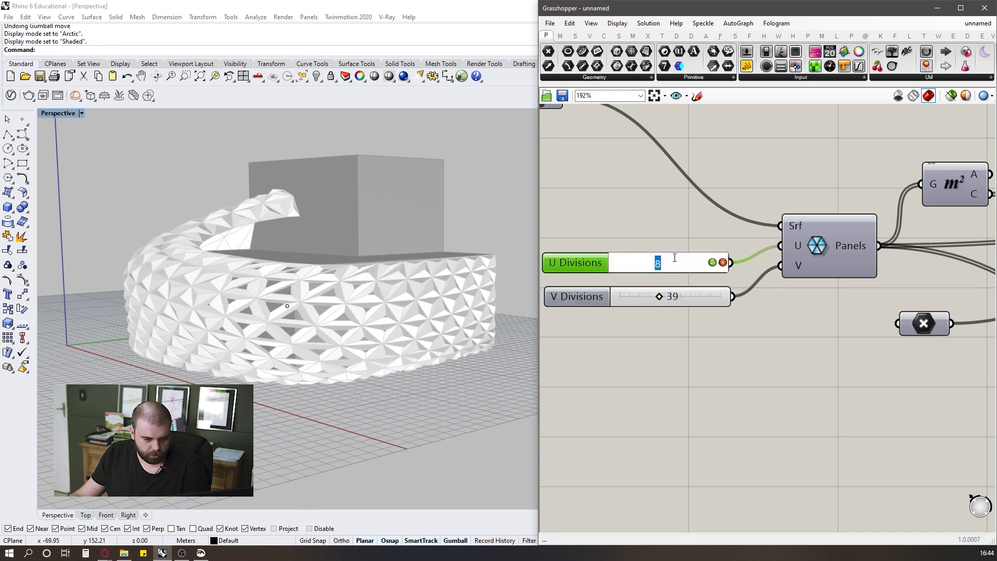
key(Return)
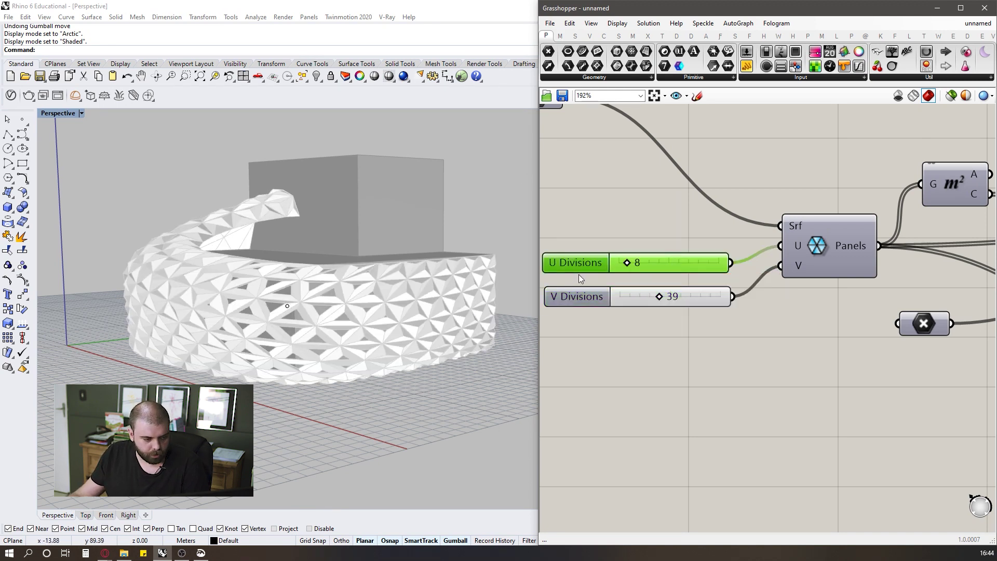
double_click(705, 261)
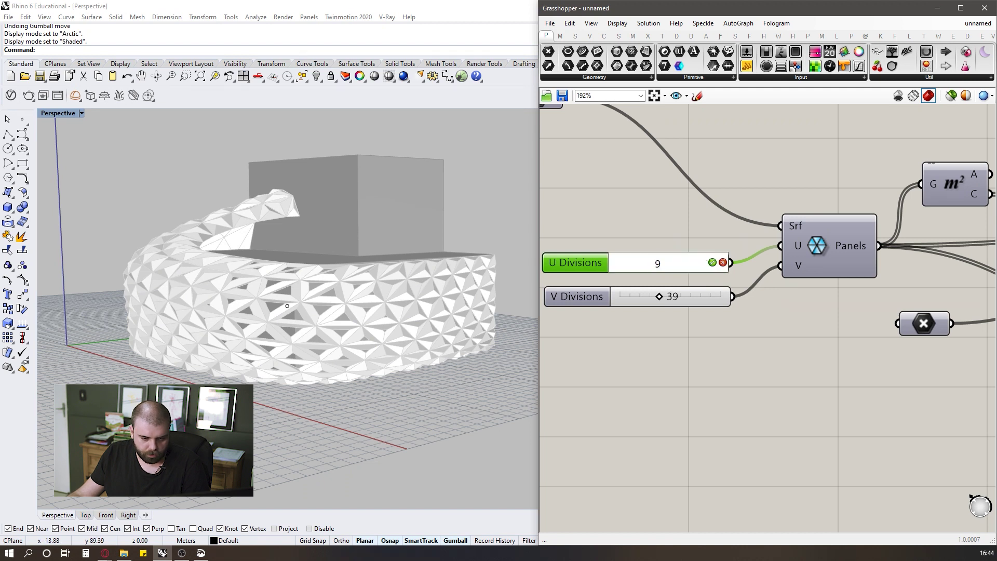
key(Return)
click(676, 278)
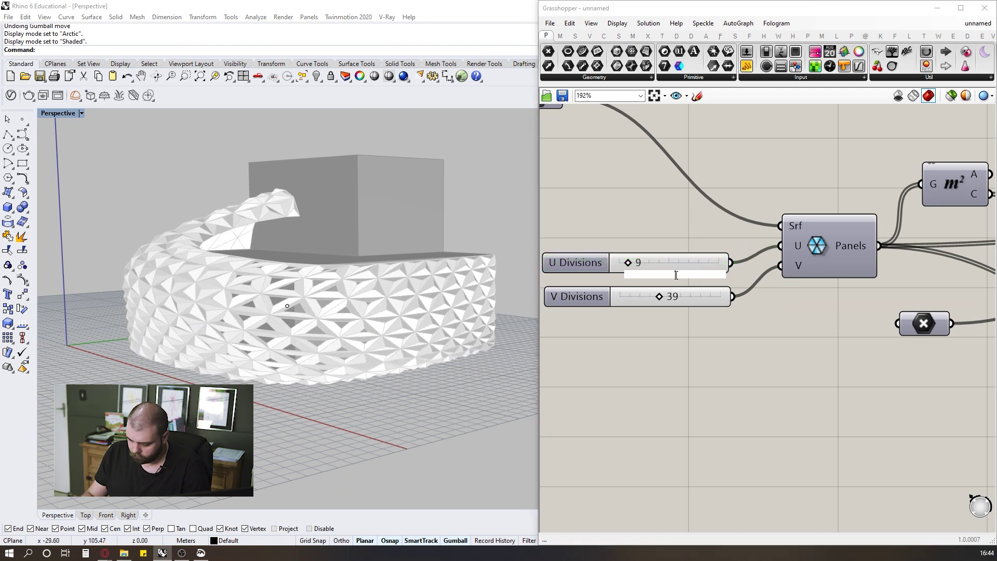
Try setting the U Divisions slider to 2, inspect the facade, and restore the slider to 8.
double_click(661, 271)
text(2)
key(Return)
click(550, 214)
right_drag(364, 291, 403, 294)
double_click(682, 265)
text(8)
key(Return)
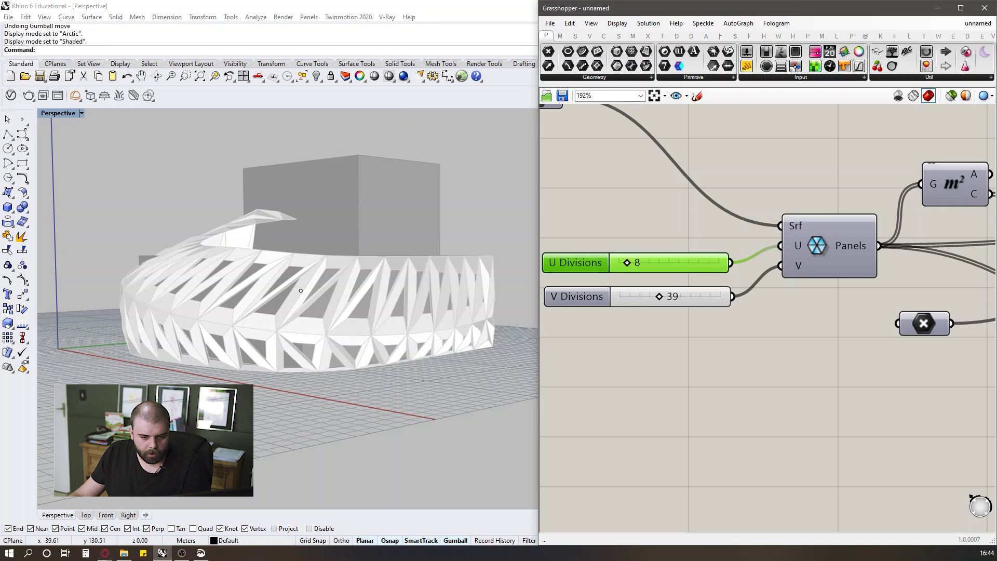
Try a Count of 3 on the Closest Points component and inspect the facade's openings.
right_drag(395, 290, 439, 282)
click(610, 343)
scroll(584, 268, down, 5)
scroll(747, 290, up, 5)
right_drag(387, 358, 188, 347)
scroll(232, 300, up, 5)
scroll(232, 300, down, 5)
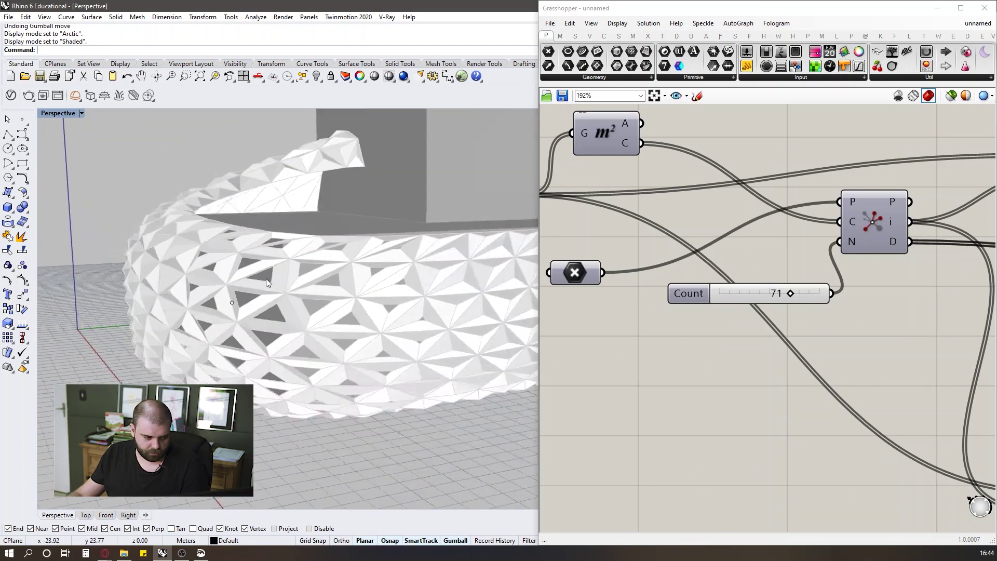
double_click(739, 294)
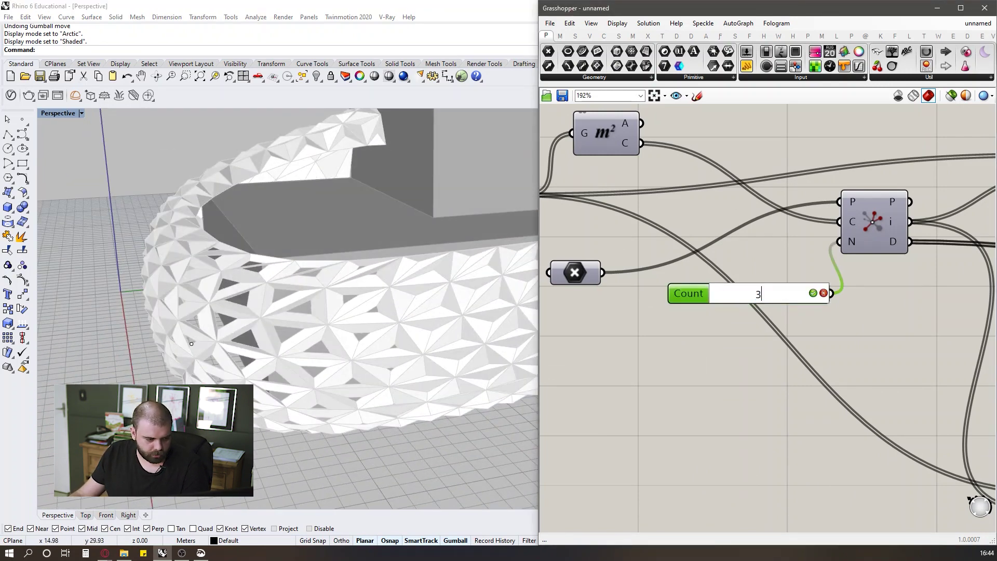
key(Return)
right_drag(297, 395, 297, 342)
Set the Count slider of the Closest Points component to 100.
double_click(782, 292)
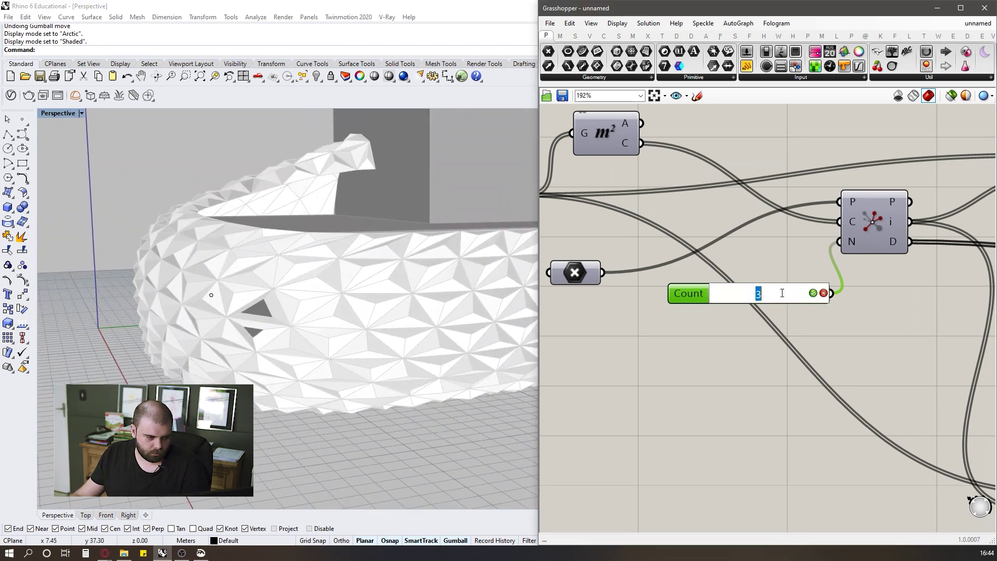
text(100)
key(Return)
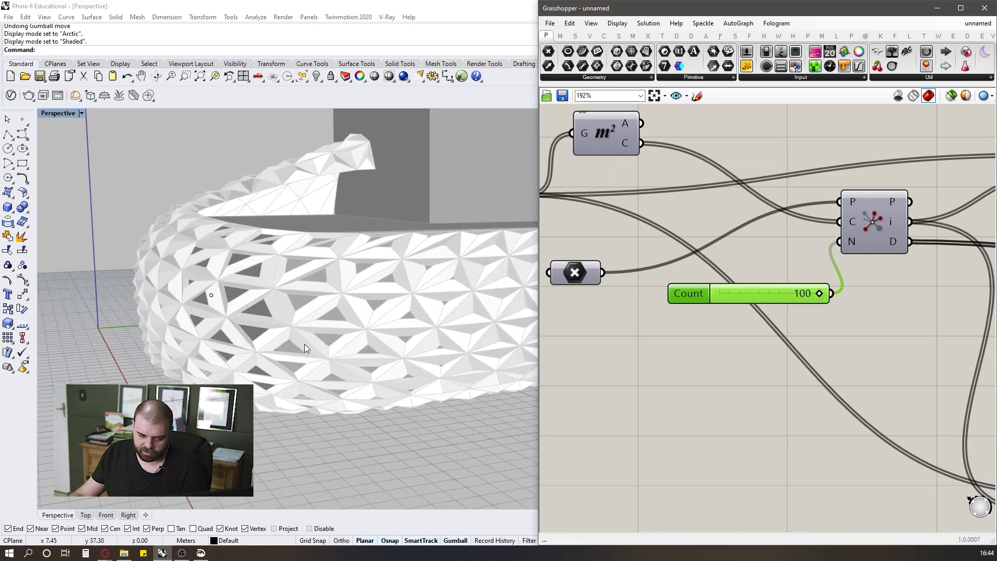
Add a number slider ranging from 0 to 300 below the Count slider of the Closest Points component.
scroll(235, 261, down, 3)
right_drag(236, 261, 279, 299)
double_click(665, 370)
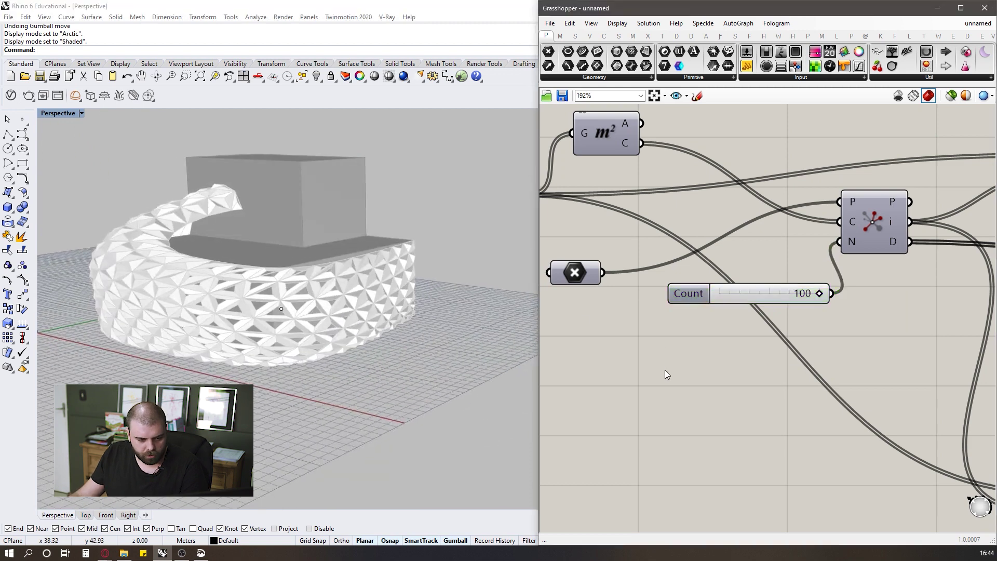
click(861, 328)
scroll(864, 326, down, 2)
right_drag(681, 260, 704, 268)
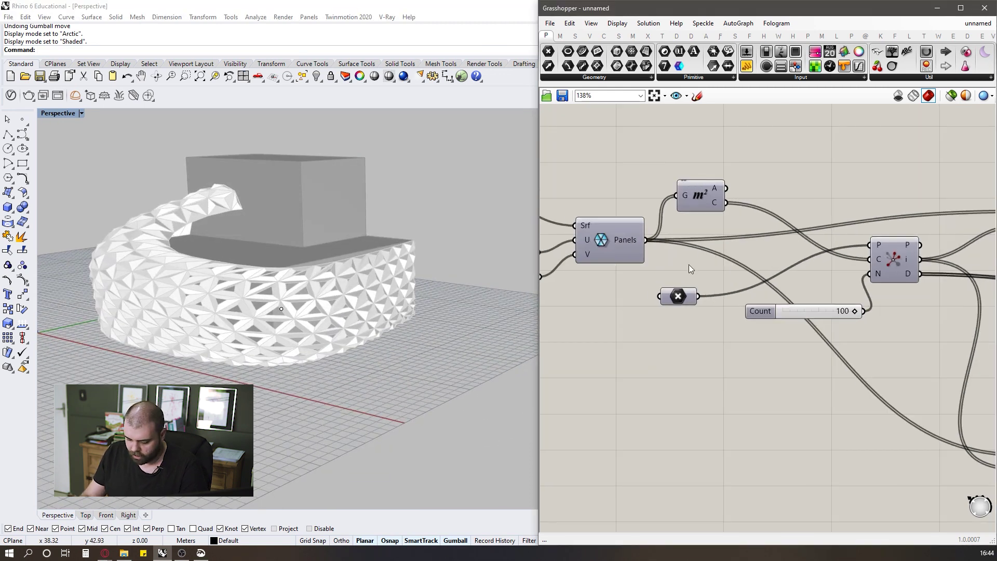
scroll(875, 338, up, 1)
double_click(737, 373)
text(0<300)
key(Return)
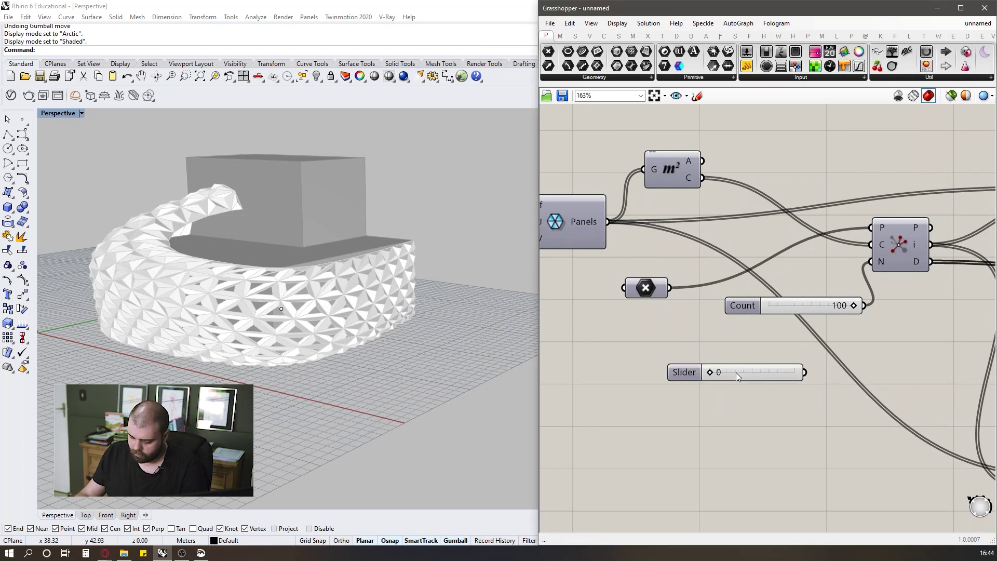
Try the new slider at 150 as the Closest Points component's N input and inspect the facade's openings.
drag(710, 372, 737, 370)
drag(804, 372, 867, 263)
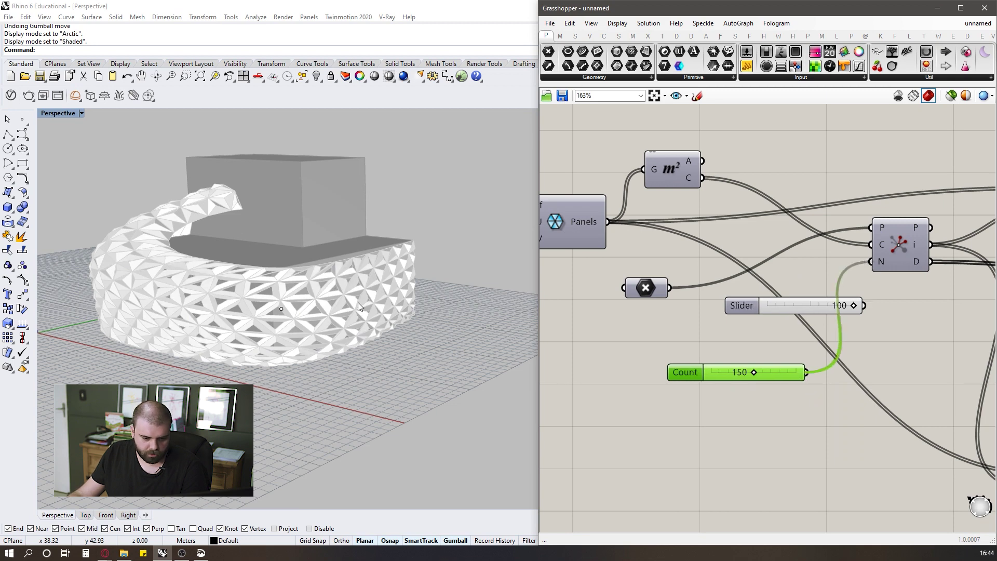
scroll(357, 302, down, 2)
right_drag(357, 303, 305, 296)
scroll(230, 254, up, 5)
right_drag(230, 255, 242, 251)
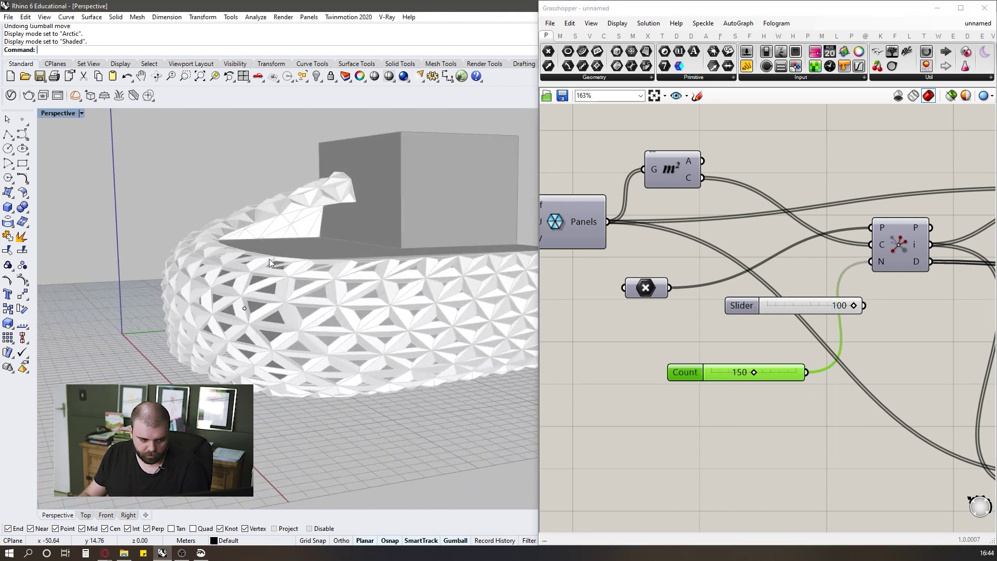
Try a Count of 300, inspect the facade, and reconnect the slider set to 100 to the Closest Points N input.
double_click(767, 371)
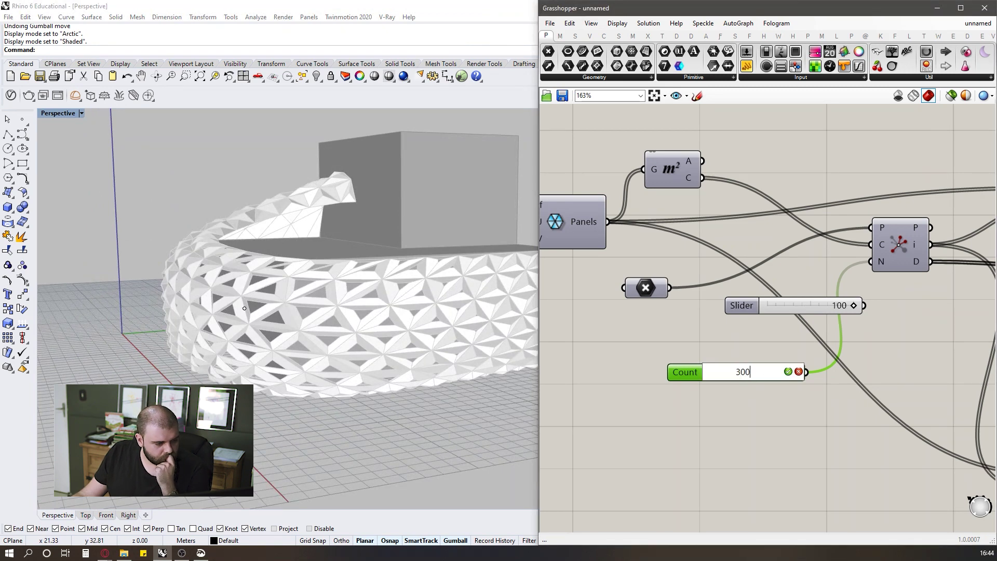
key(Return)
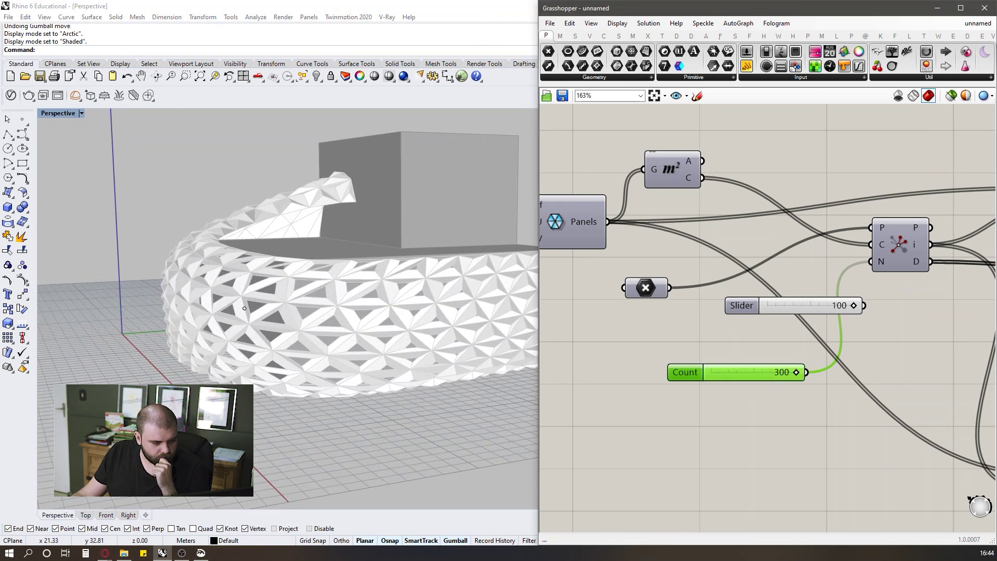
mouse_move(248, 304)
right_down()
mouse_move(393, 306)
mouse_move(266, 311)
right_up()
drag(866, 307, 869, 269)
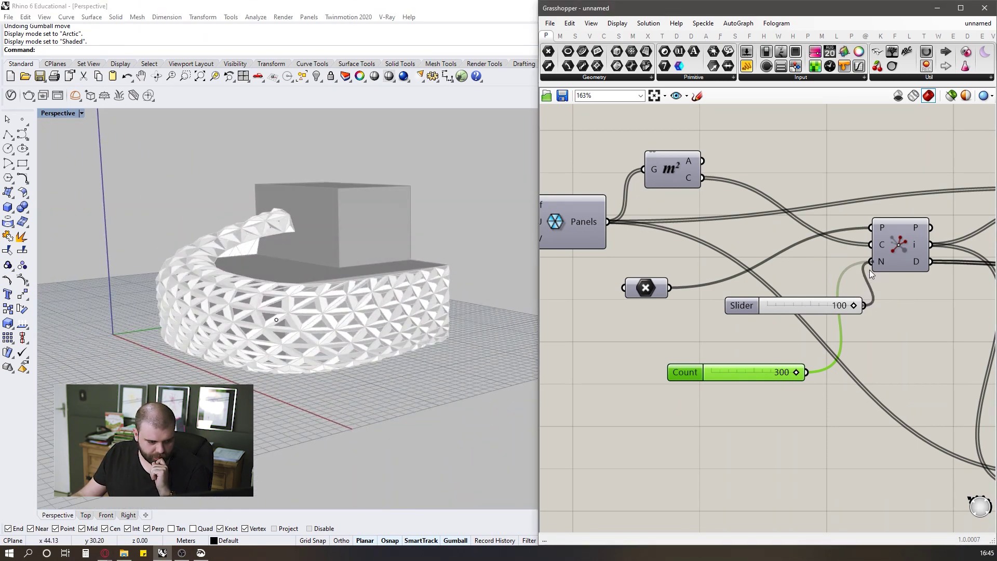
click(837, 319)
Try setting the Amplitude slider to 0.2 with the facade's panels viewed up close.
scroll(639, 294, down, 5)
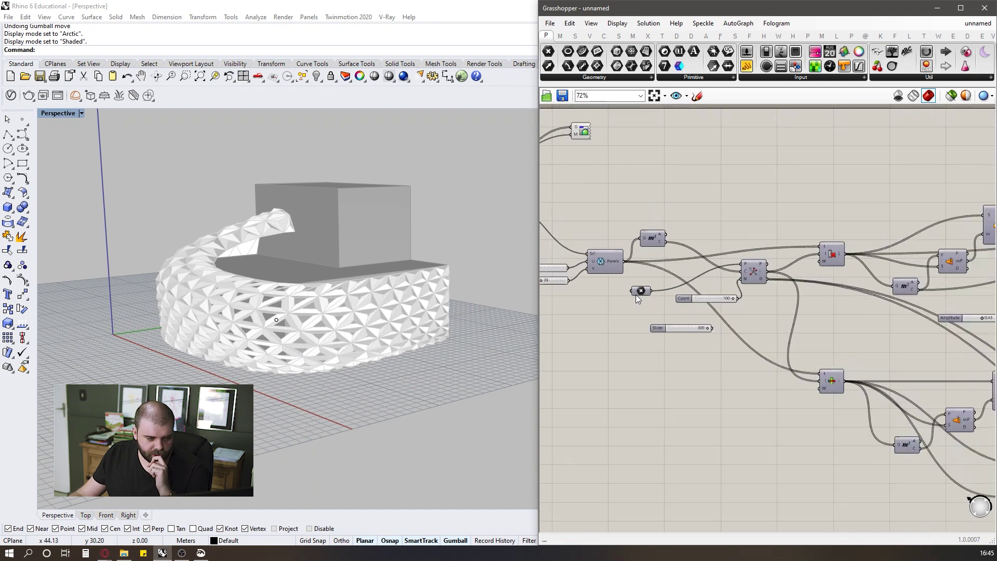
scroll(658, 228, up, 2)
scroll(678, 282, up, 3)
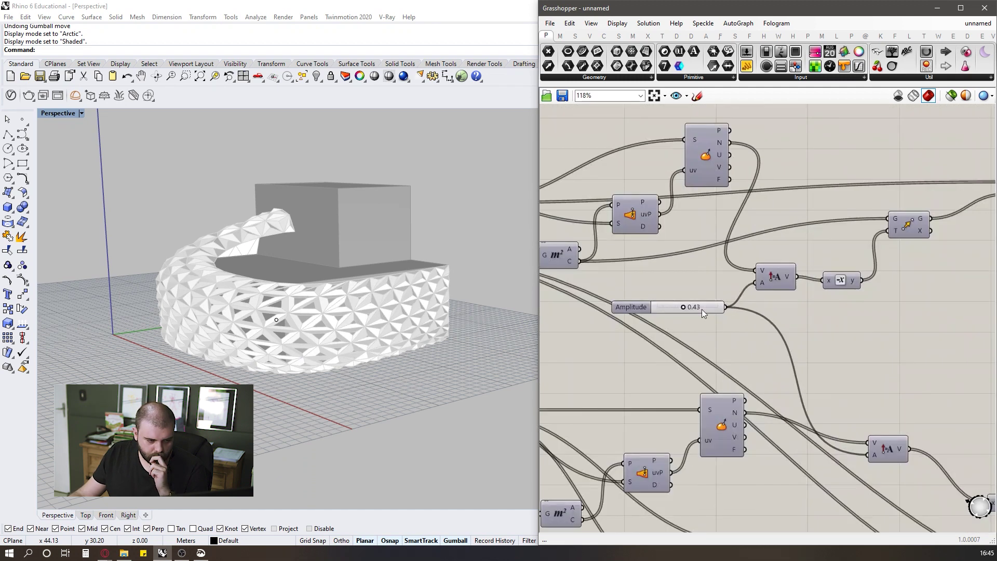
scroll(438, 279, up, 6)
mouse_move(420, 297)
right_down()
mouse_move(422, 263)
mouse_move(428, 283)
right_up()
scroll(653, 311, up, 2)
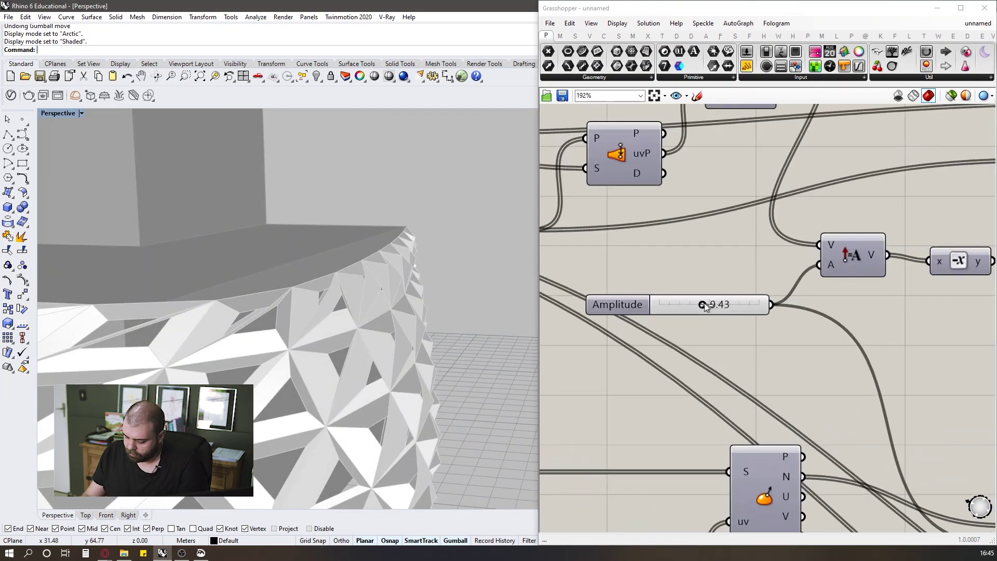
double_click(736, 307)
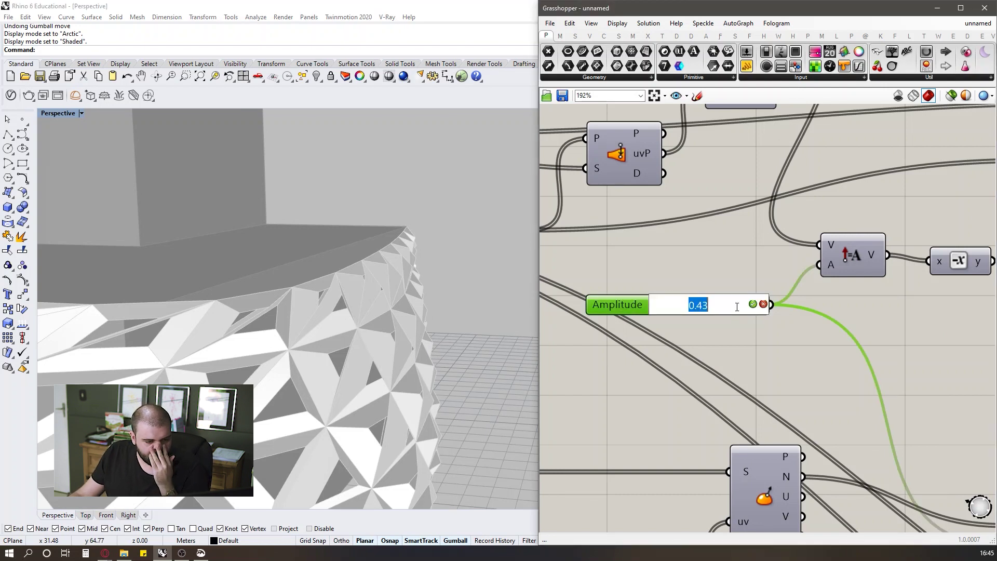
text(.2)
key(Return)
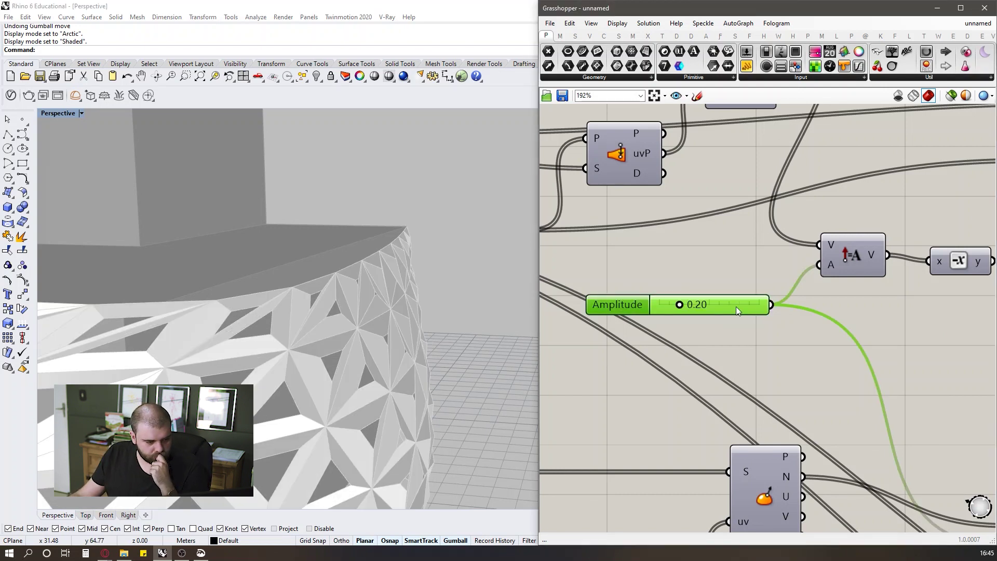
Try setting the Amplitude slider to 1 and inspect the panels' relief.
double_click(740, 305)
text(1)
key(Return)
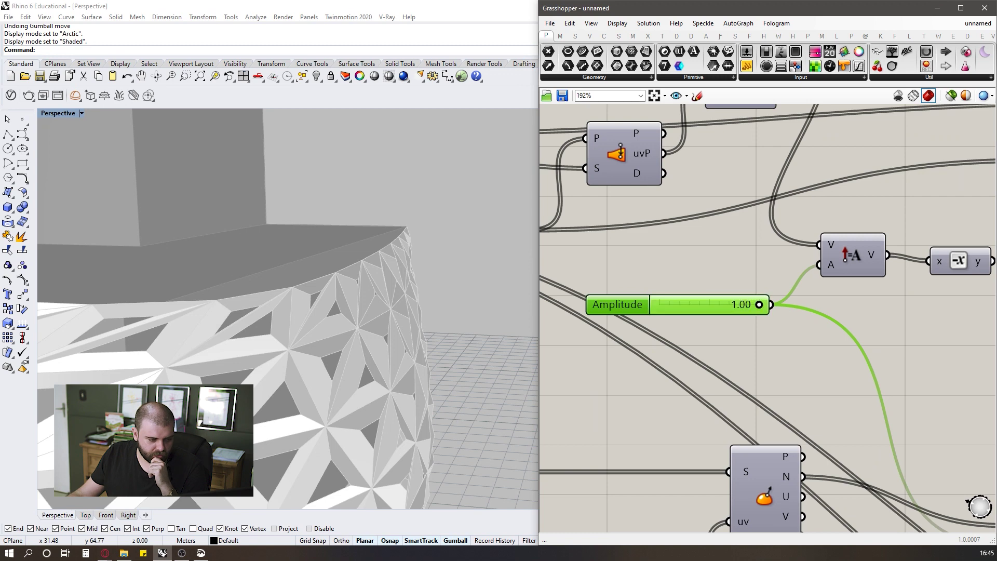
right_drag(405, 303, 338, 291)
Set the Amplitude slider to 0.5 and check the facade from the side.
double_click(671, 304)
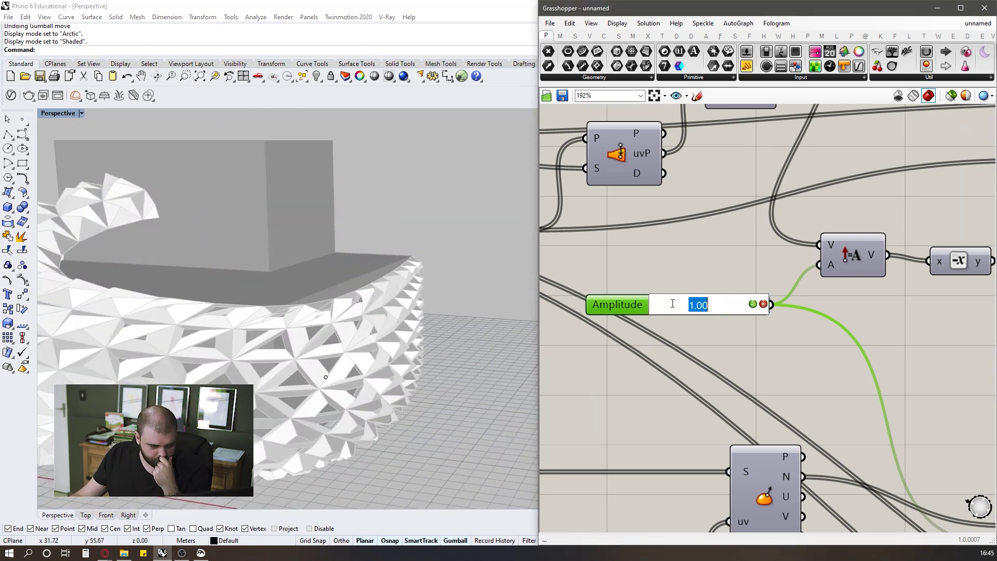
text(0.5)
key(Return)
right_drag(447, 335, 467, 327)
scroll(626, 263, down, 7)
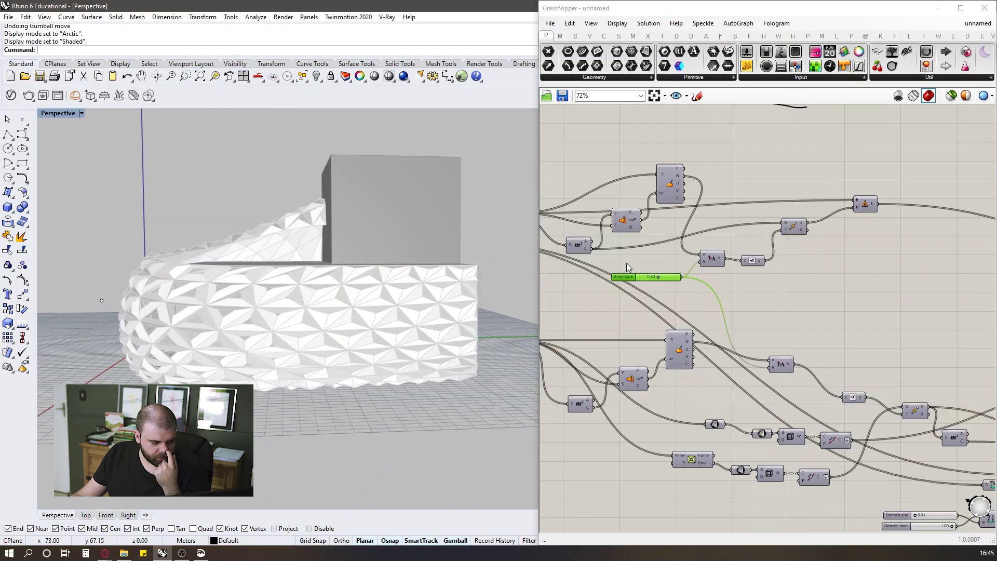
Try the Domain end slider at 0.55 and set it to 0.22.
scroll(815, 397, up, 8)
right_drag(291, 358, 333, 364)
scroll(332, 363, up, 5)
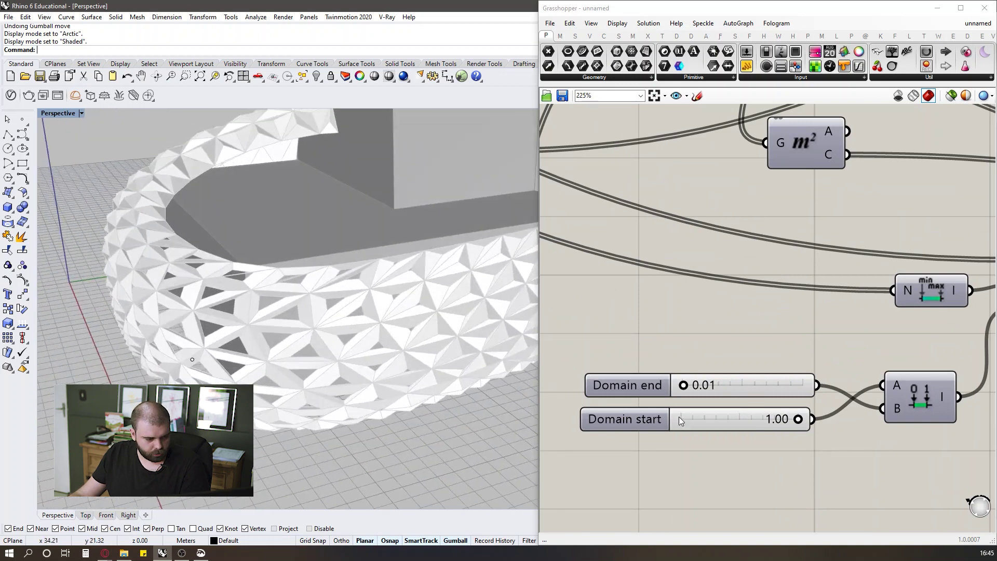
mouse_move(802, 425)
mouse_down()
mouse_move(700, 424)
mouse_move(802, 421)
mouse_up()
drag(682, 385, 822, 385)
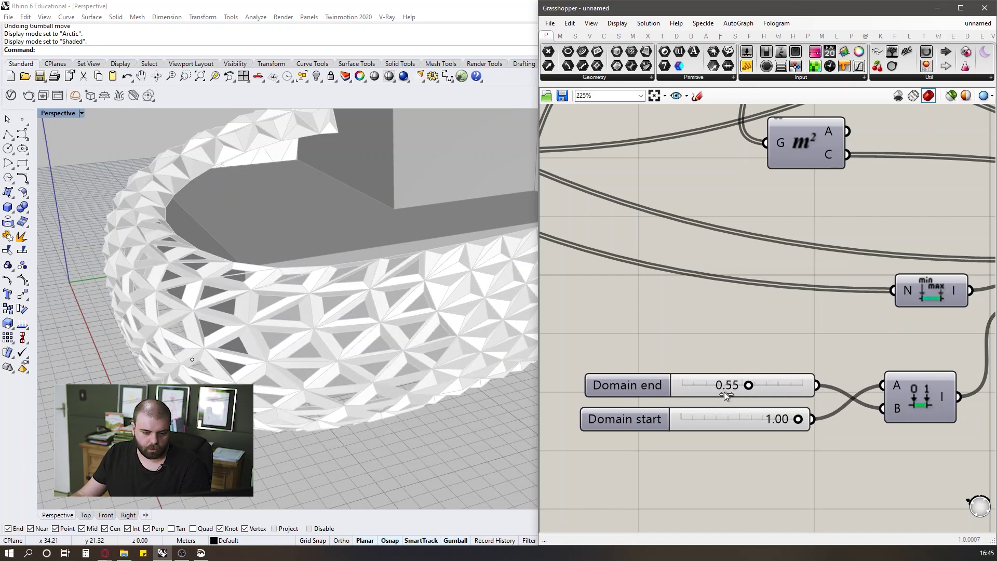
drag(729, 390, 705, 392)
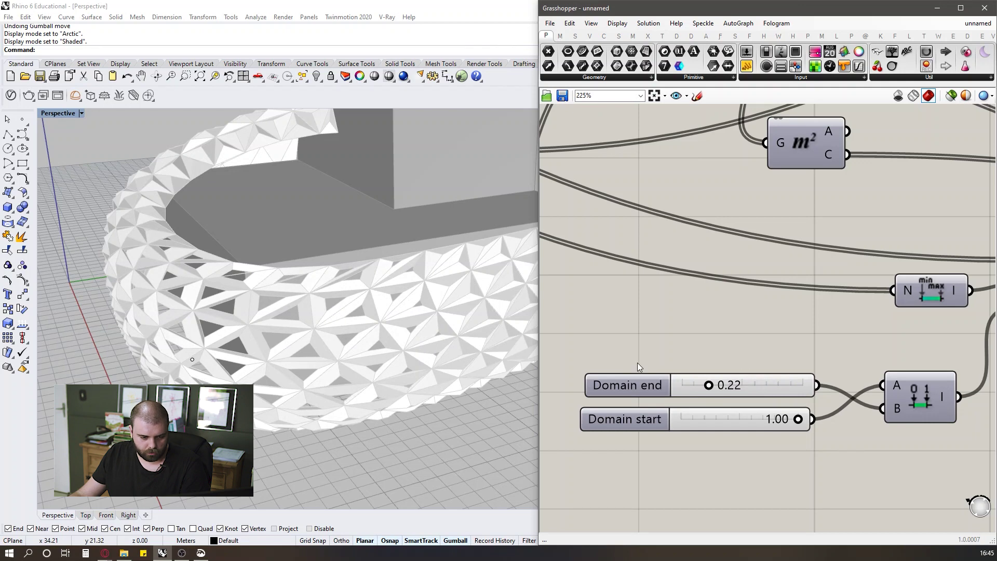
Inspect the facade with the Construct Domain inputs swapped, and reconnect Domain end to B and Domain start to A.
scroll(697, 367, up, 3)
right_drag(376, 289, 377, 336)
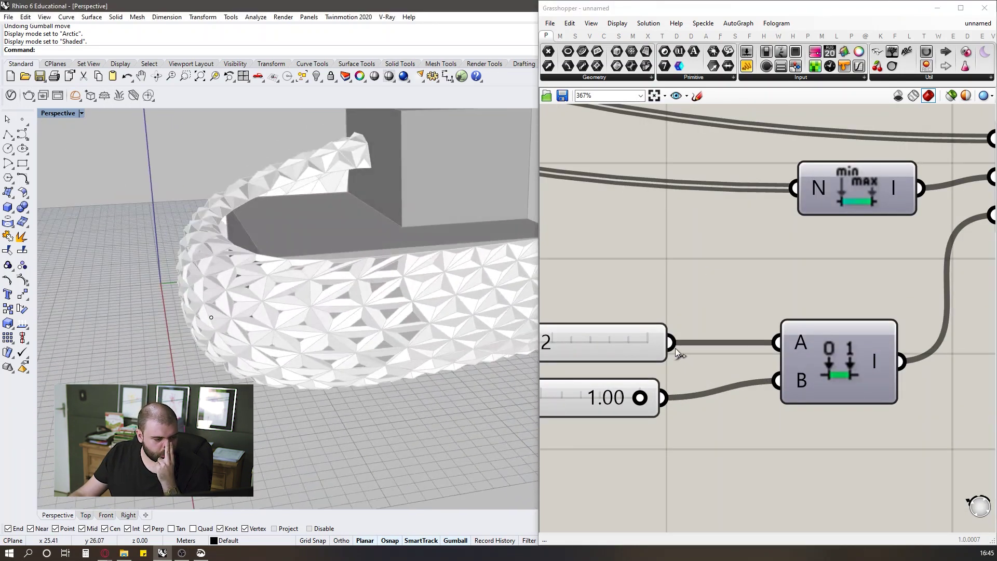
scroll(677, 353, down, 1)
right_drag(303, 328, 218, 308)
drag(690, 344, 782, 376)
drag(685, 391, 782, 344)
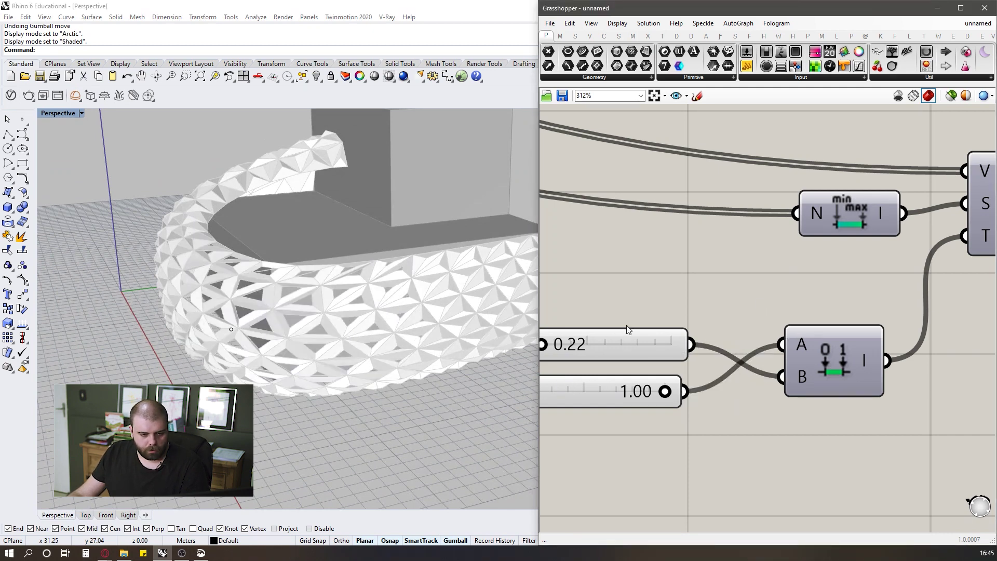
Try a darker grey with a brightness value of 78 in the facade preview's colour swatch.
scroll(598, 312, down, 10)
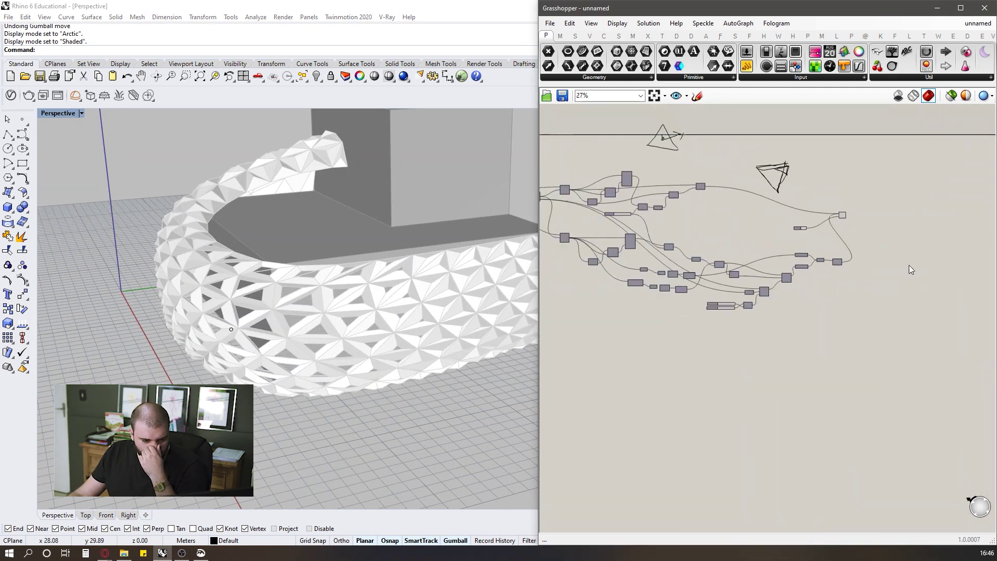
scroll(669, 237, up, 10)
click(564, 377)
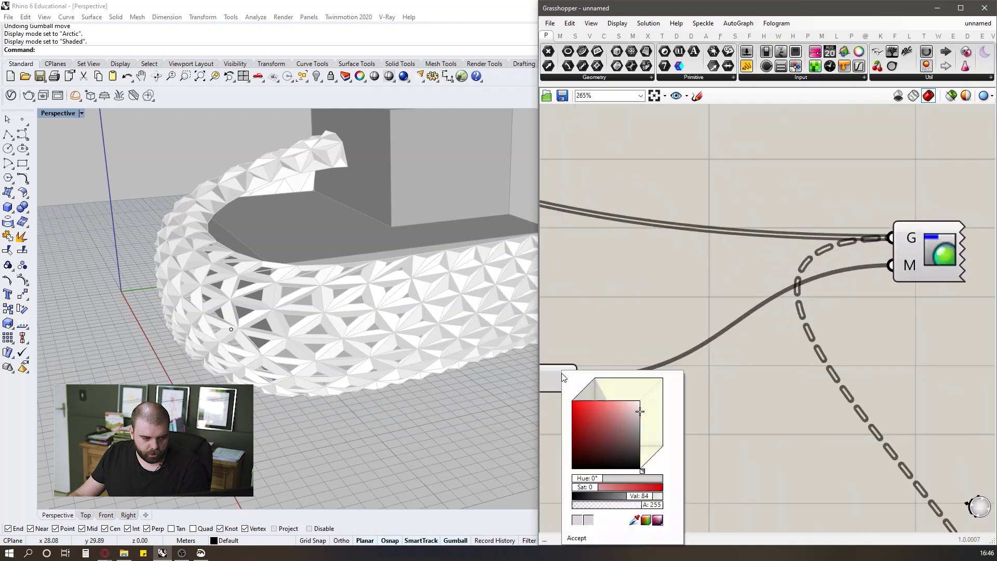
drag(599, 420, 660, 416)
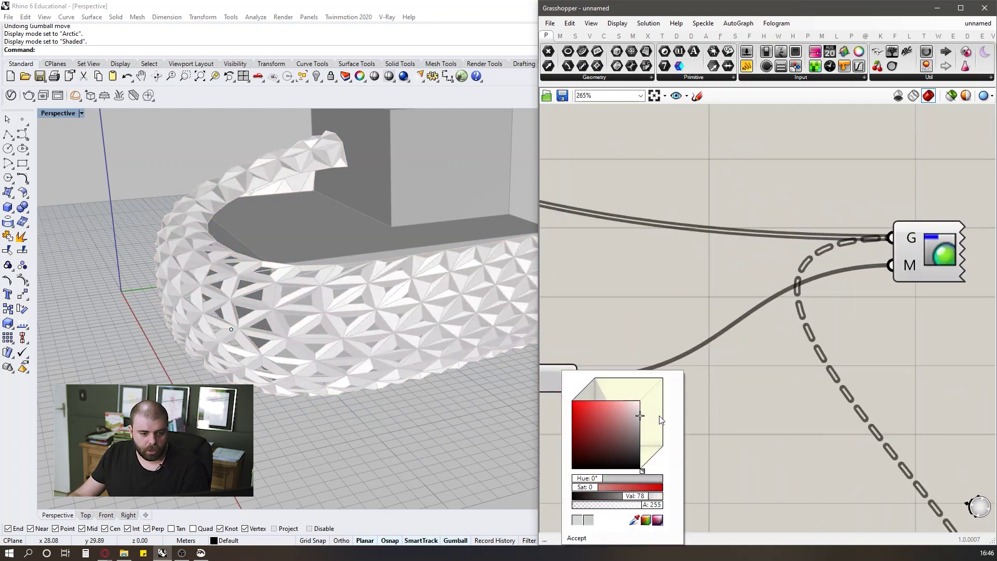
click(660, 357)
scroll(885, 294, down, 9)
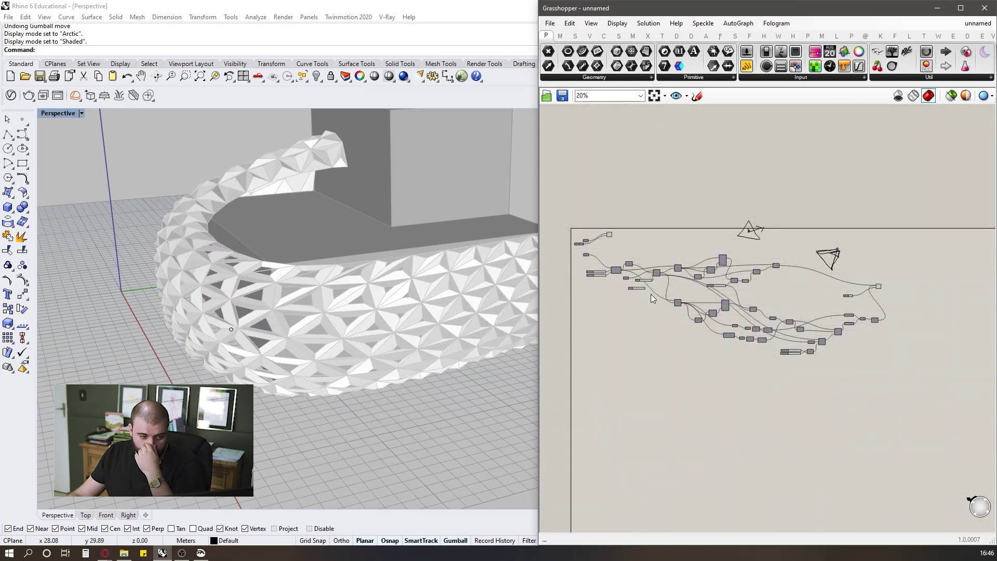
Look over the facade beside the building volume and locate the volume's Custom Preview component in the definition.
scroll(642, 232, up, 5)
click(658, 323)
click(656, 269)
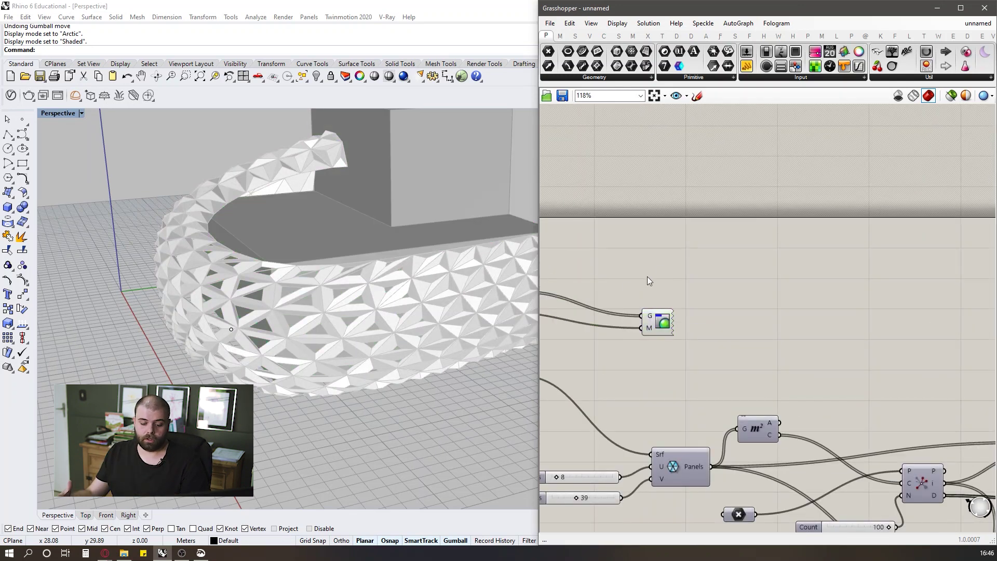
scroll(413, 295, down, 4)
right_drag(413, 295, 373, 301)
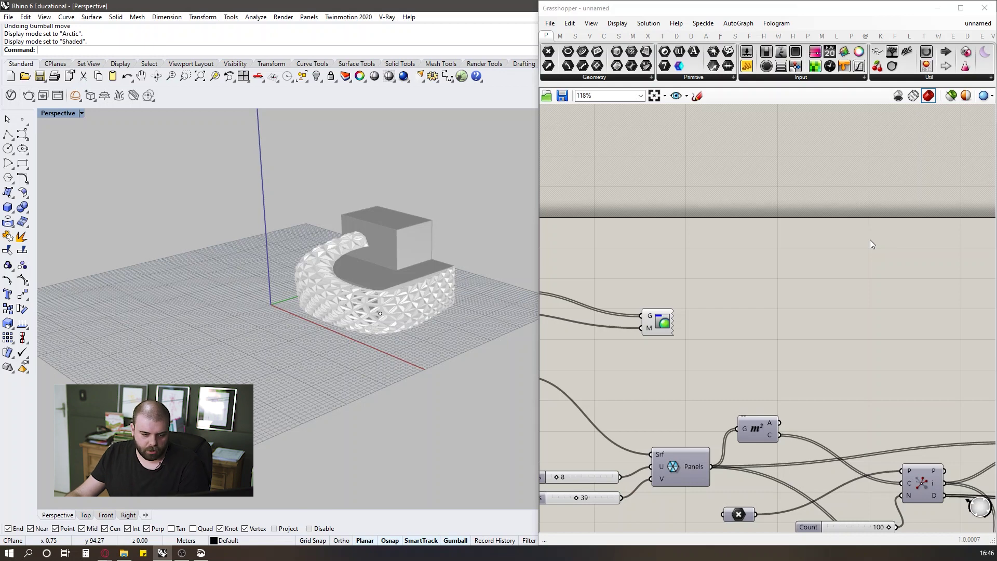
scroll(665, 218, down, 3)
scroll(636, 371, up, 3)
drag(705, 423, 707, 289)
scroll(646, 311, down, 5)
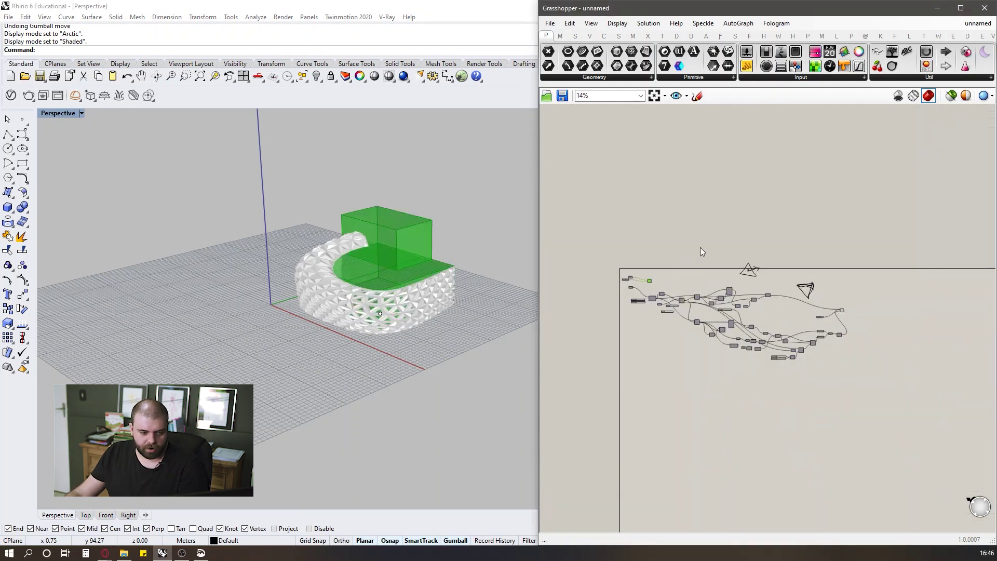
Turn off the facade's Custom Preview and turn on the preview of the Panels component.
scroll(838, 312, up, 3)
click(786, 301)
middle_click(771, 276)
click(812, 243)
scroll(831, 263, down, 3)
scroll(831, 262, up, 5)
middle_click(669, 284)
click(657, 242)
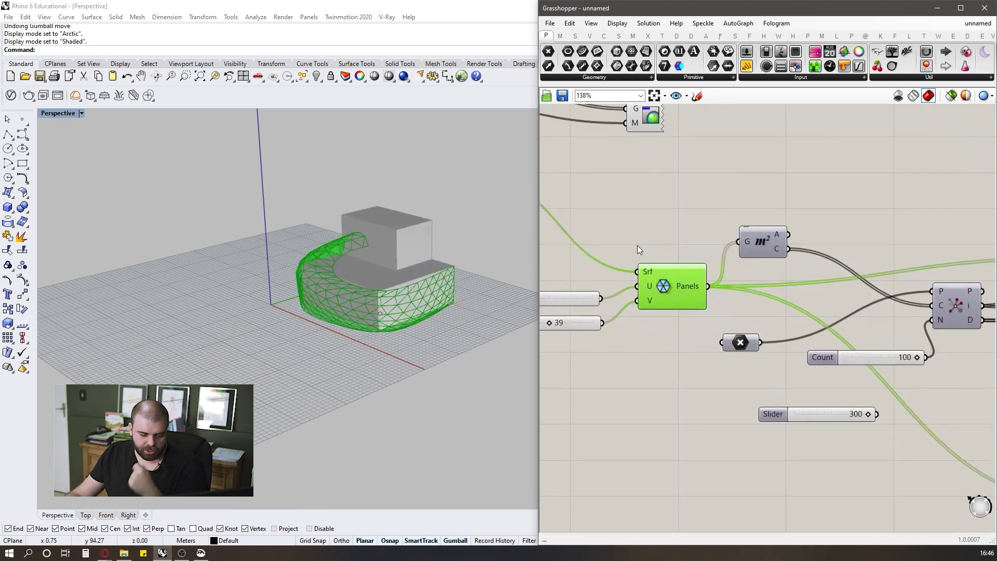
Turn on the preview of the panel frame component and examine its frames against the base triangular panels.
scroll(376, 289, up, 5)
scroll(382, 289, down, 6)
right_drag(379, 288, 399, 299)
scroll(560, 241, down, 4)
scroll(560, 241, down, 3)
scroll(743, 338, up, 9)
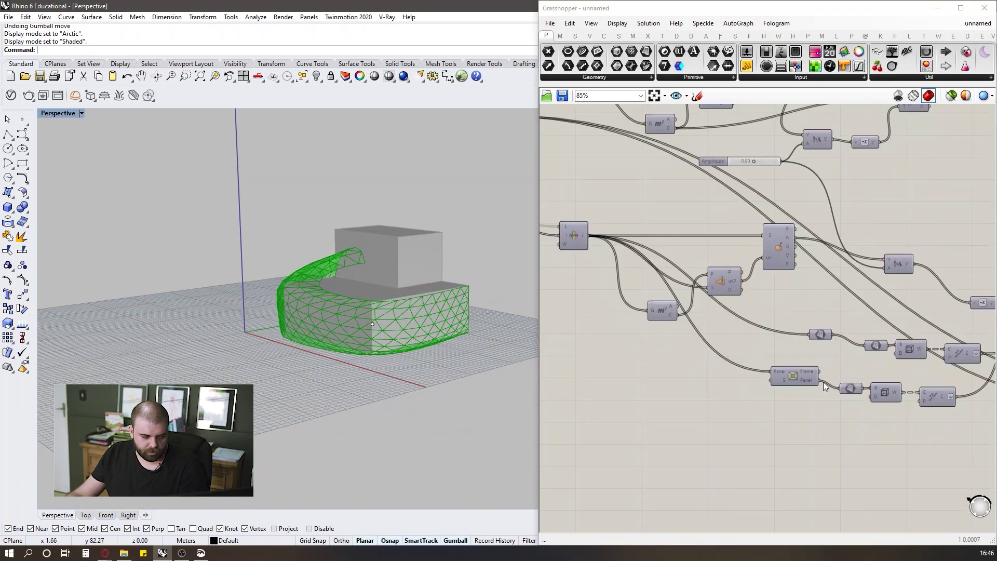
click(756, 369)
middle_click(756, 368)
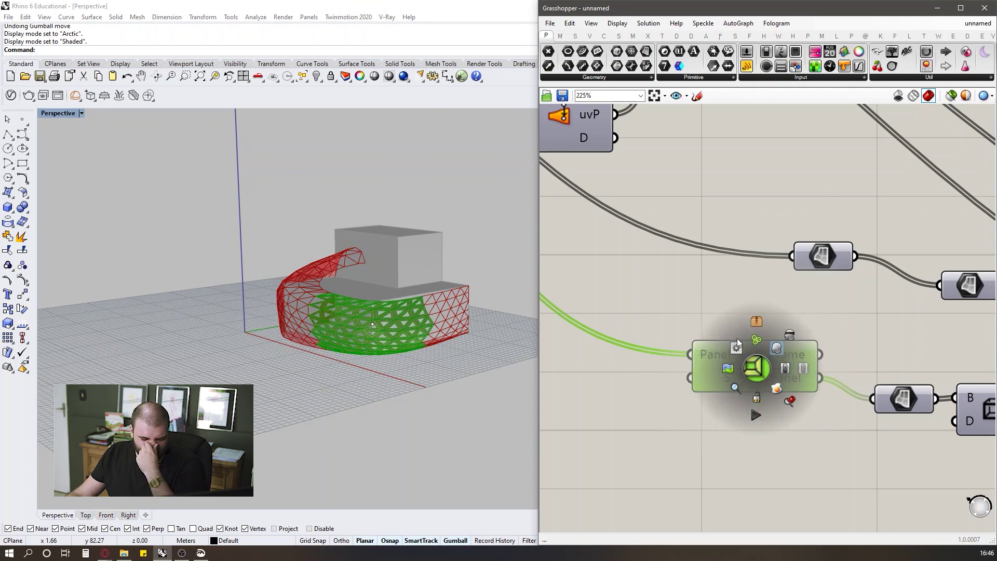
scroll(779, 329, down, 4)
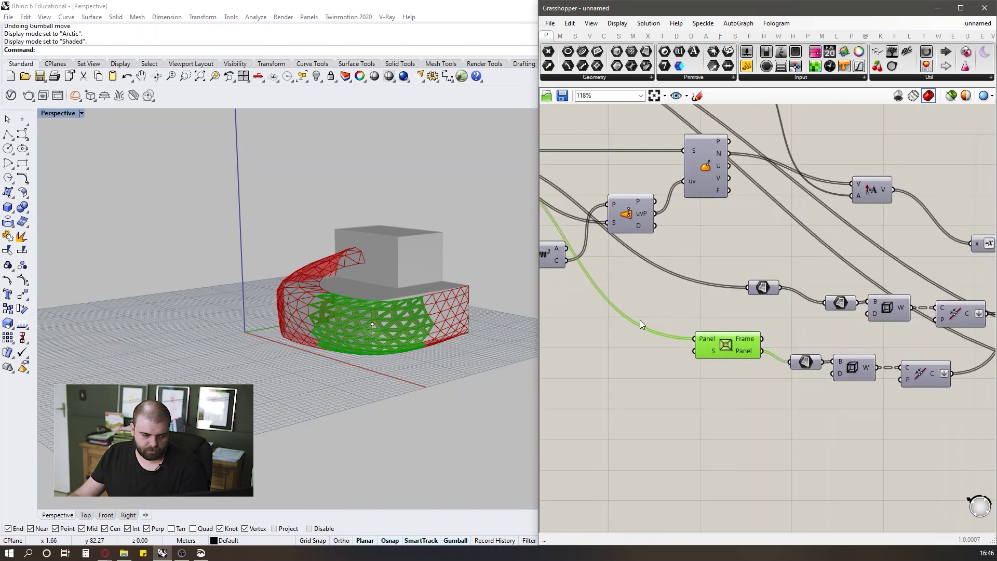
scroll(640, 320, down, 5)
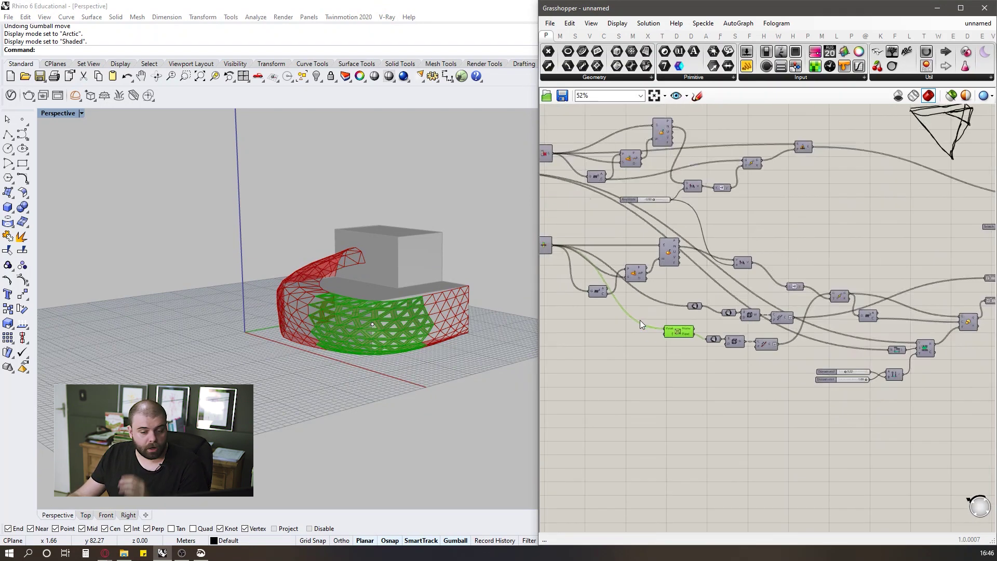
scroll(290, 331, up, 5)
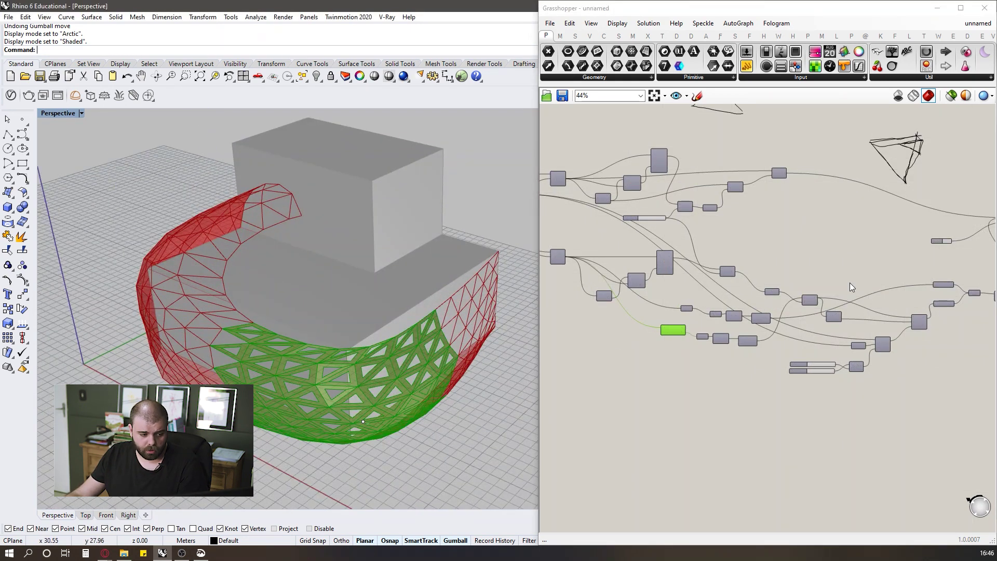
Turn off the previews of the Panels component and the panel frame component.
scroll(812, 278, down, 4)
scroll(574, 223, up, 6)
click(659, 239)
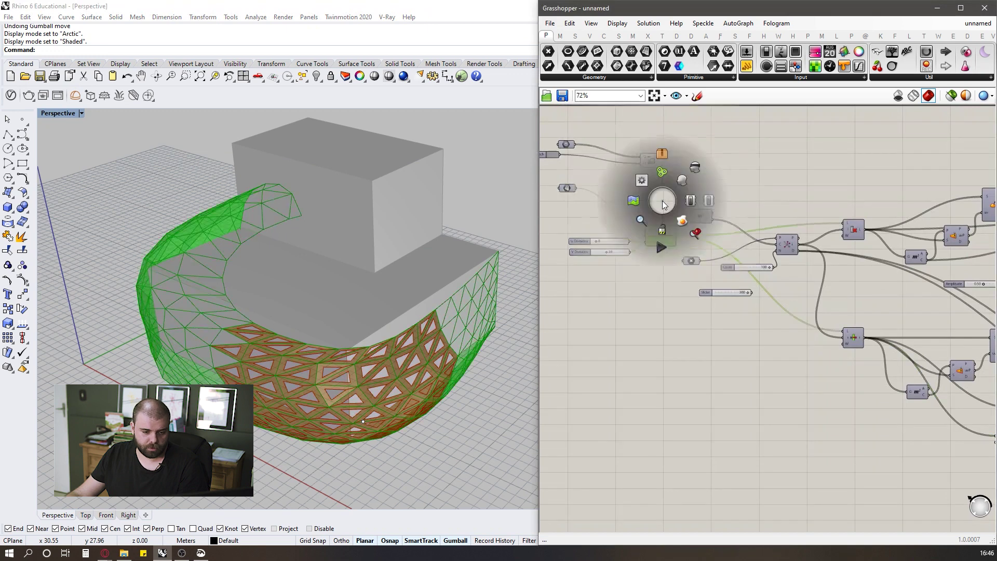
middle_click(662, 204)
click(677, 186)
scroll(800, 277, down, 3)
scroll(708, 408, up, 4)
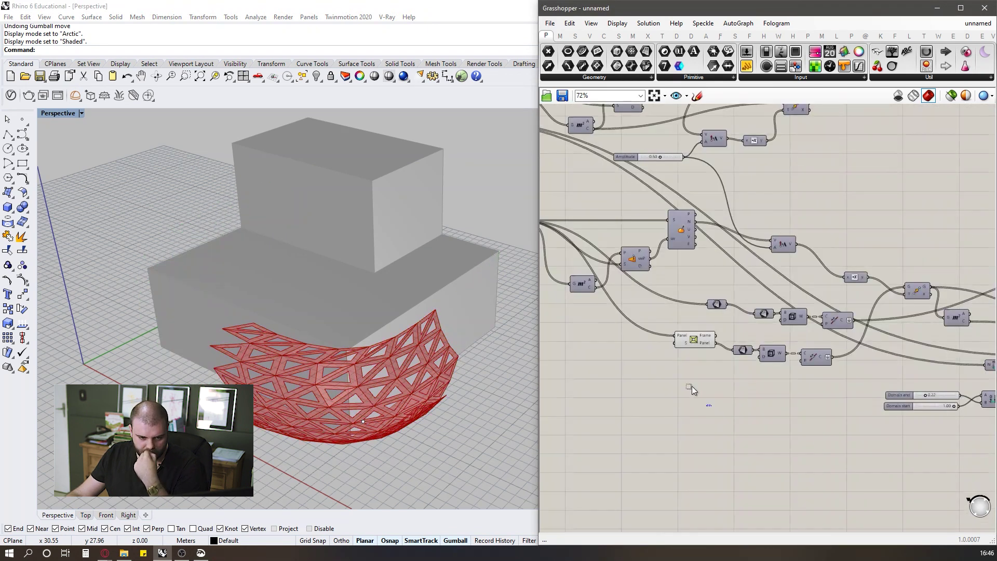
click(693, 340)
middle_click(717, 249)
click(751, 218)
Turn the facade's Custom Preview component back on at the end of the definition.
scroll(732, 270, down, 3)
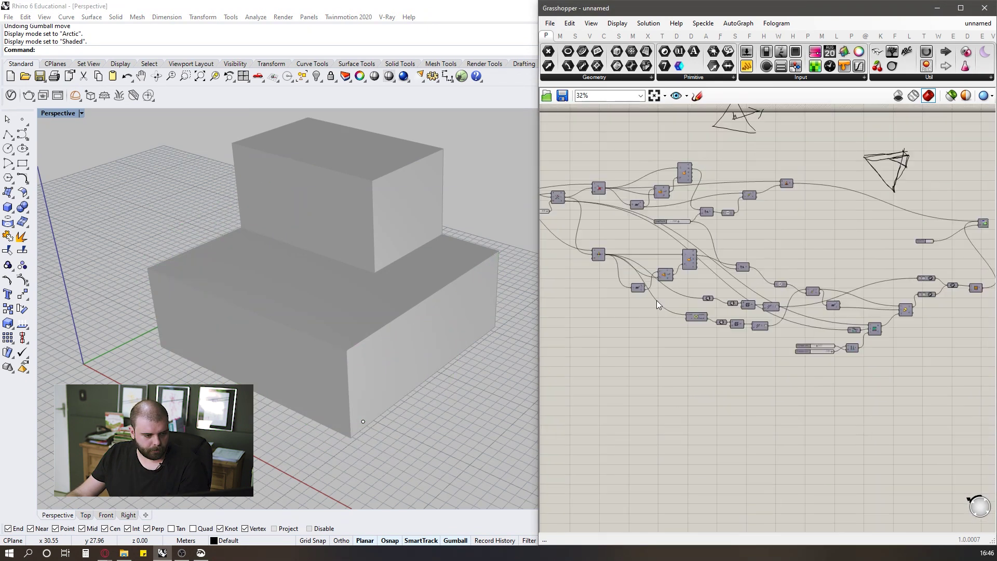
scroll(657, 301, down, 4)
scroll(886, 266, up, 7)
drag(884, 265, 780, 178)
middle_click(781, 176)
click(804, 159)
click(634, 308)
Set the Perspective viewport's display mode to Arctic and frame the facade from a low angle.
scroll(402, 335, down, 4)
right_drag(415, 368, 259, 239)
right_click(61, 113)
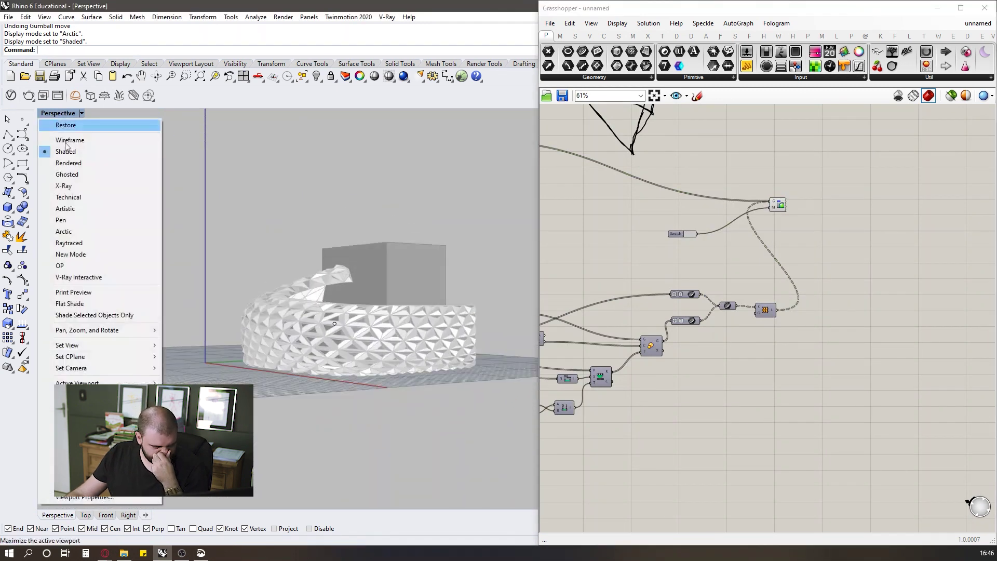
click(85, 236)
scroll(410, 311, up, 6)
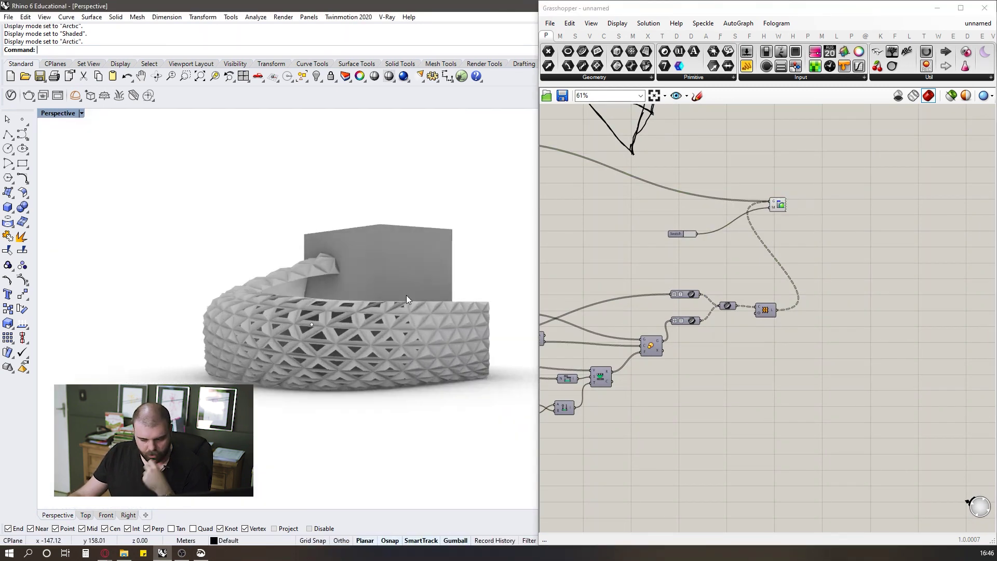